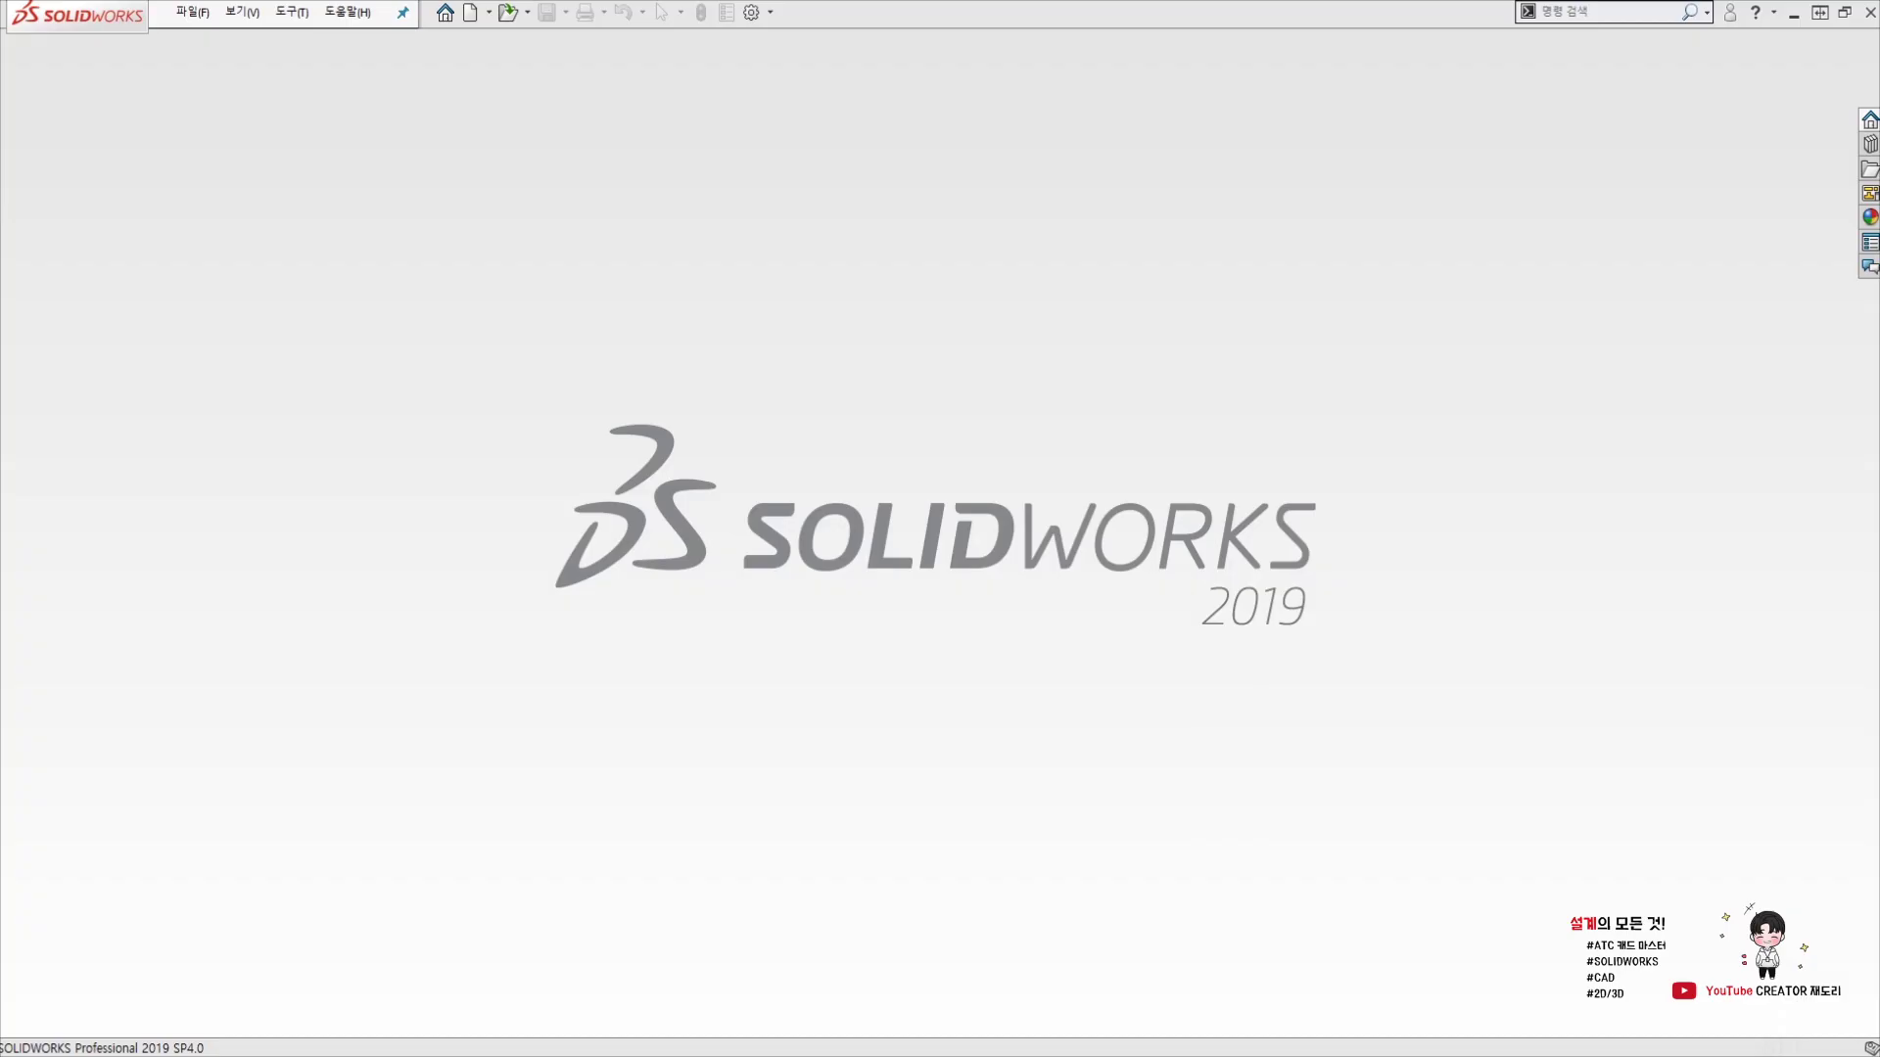
Create a new document from the Assembly template.
{"action": "left_click", "coordinate": [468, 16]}
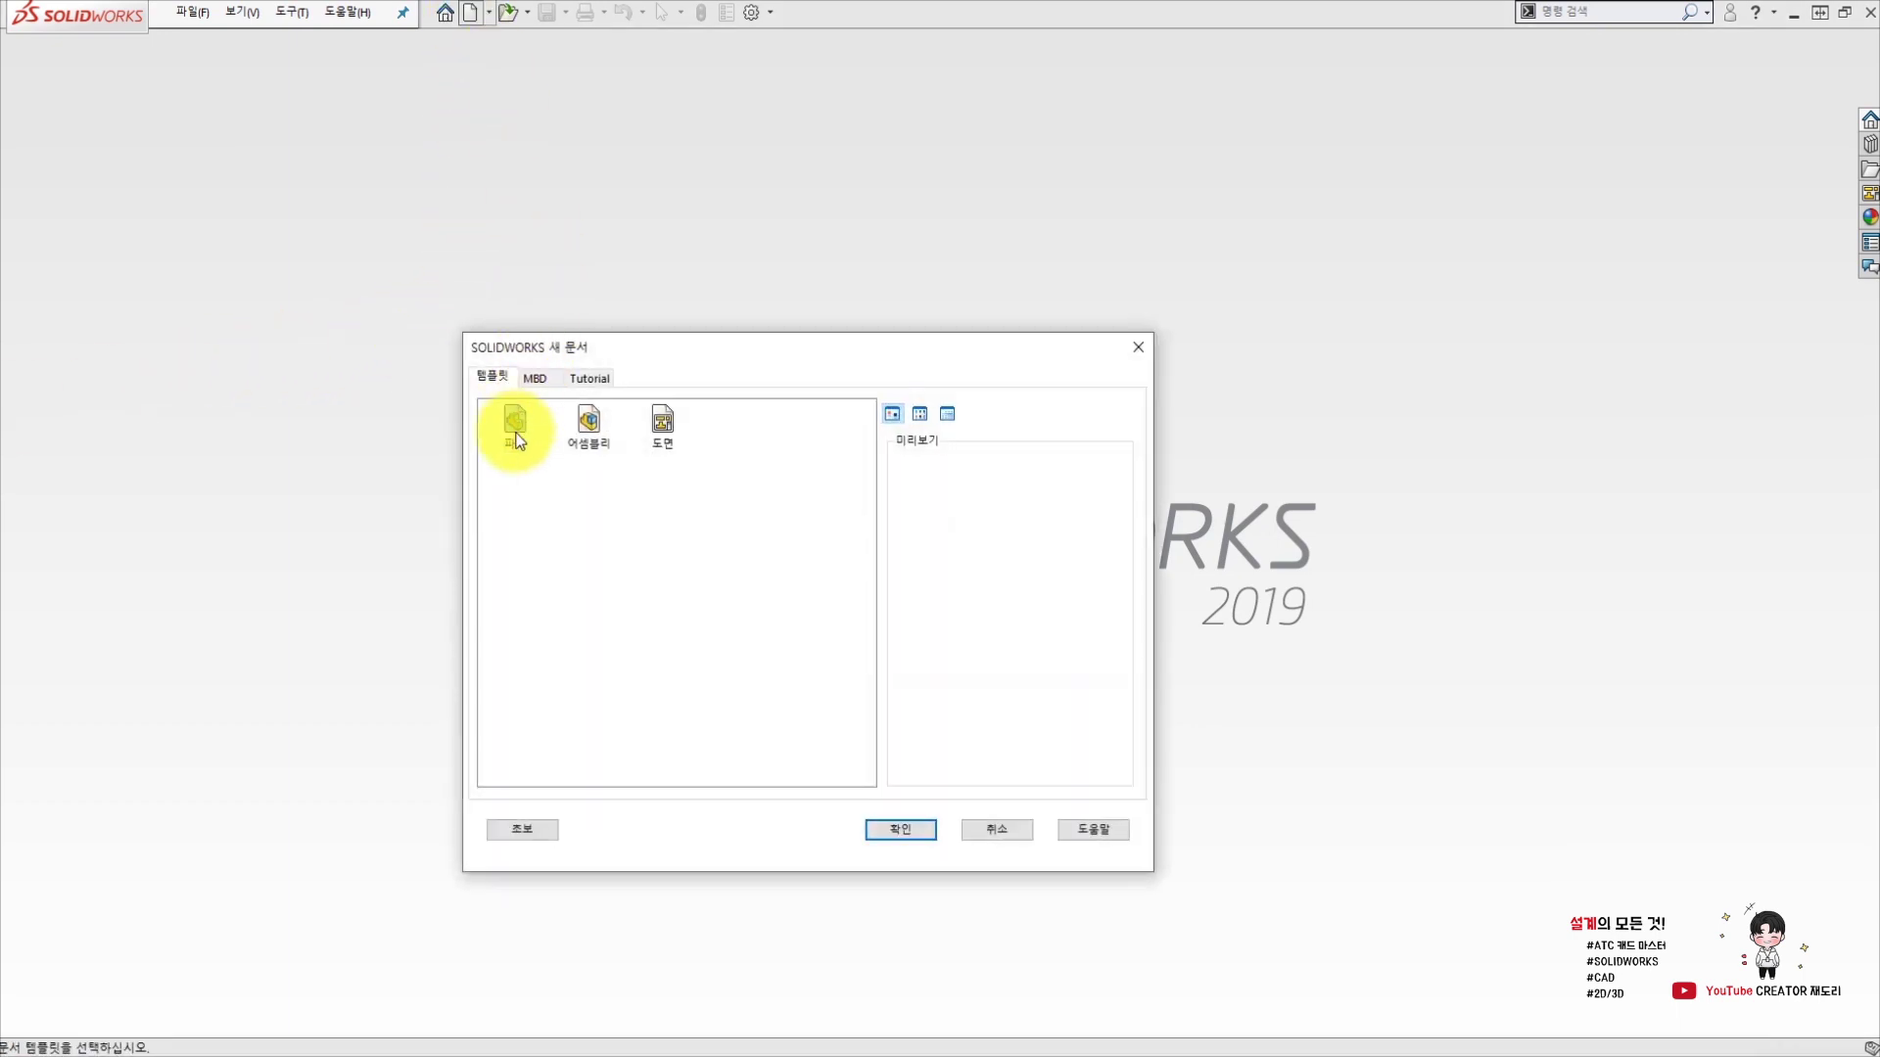
{"action": "left_click", "coordinate": [591, 439]}
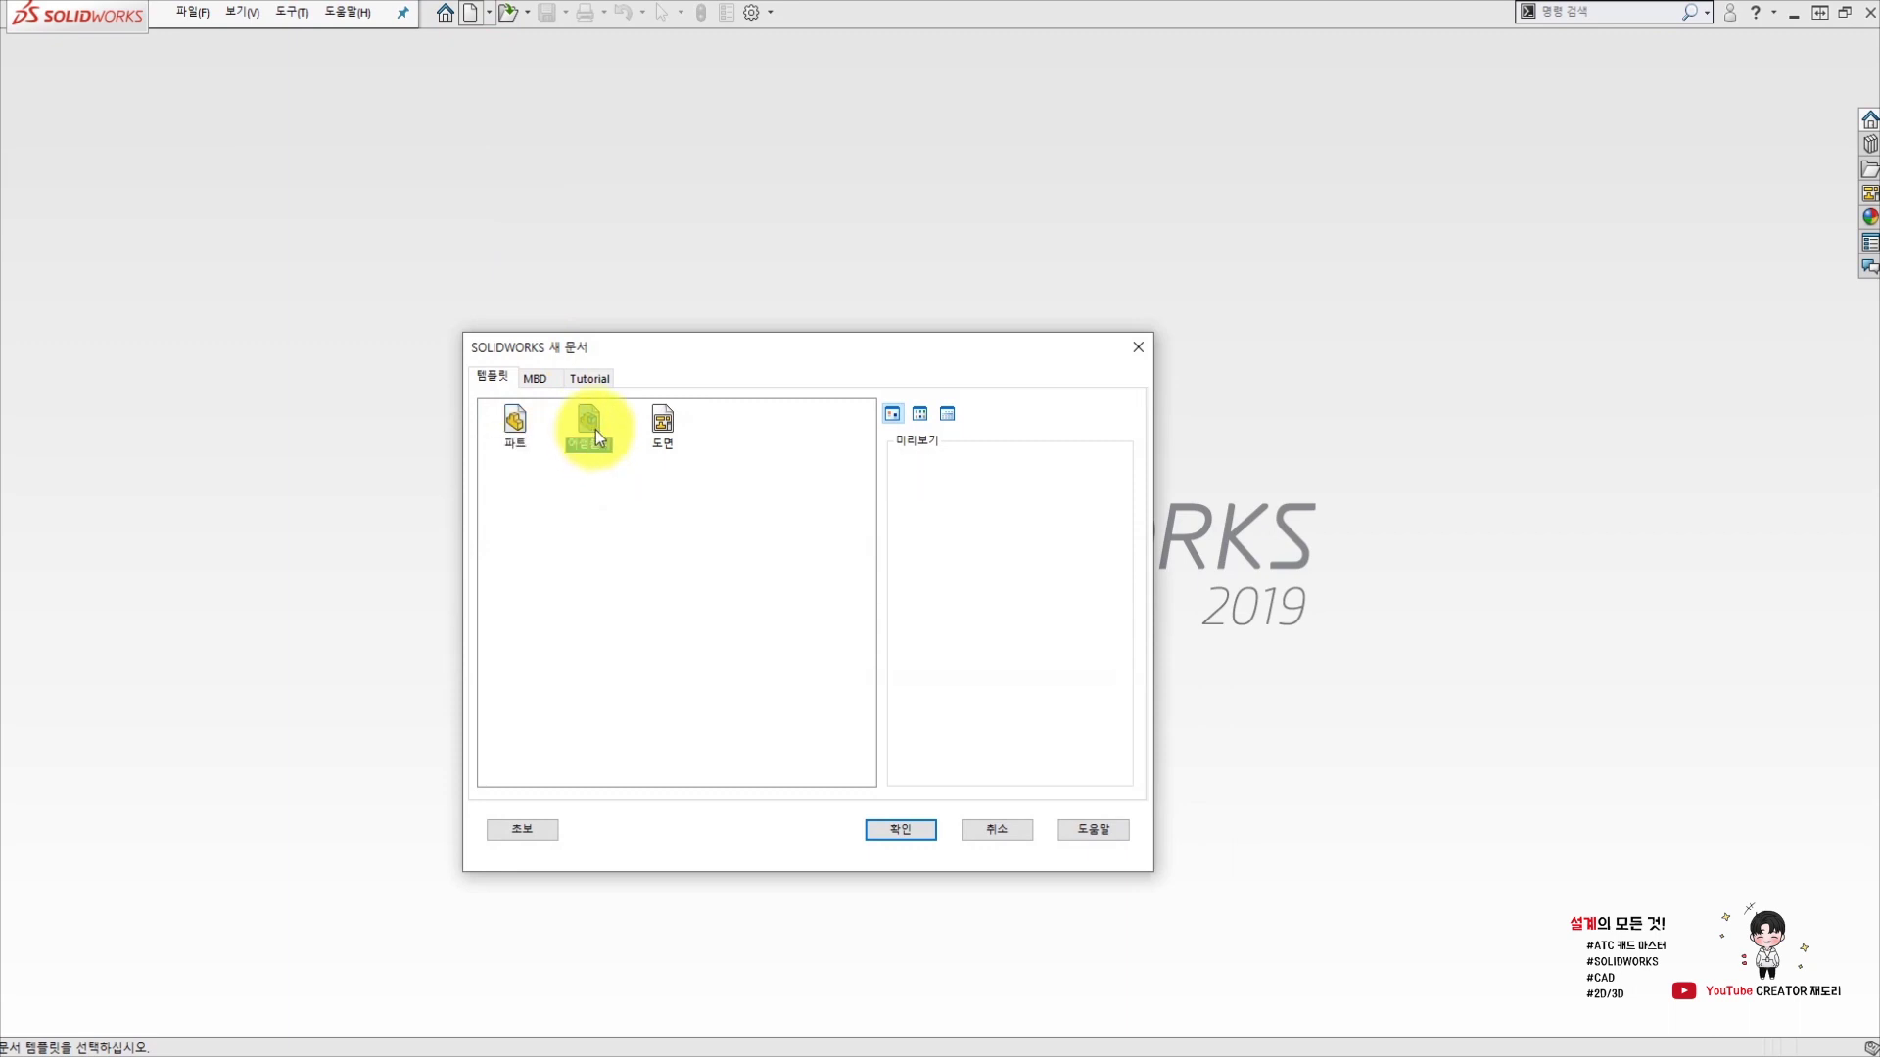
{"action": "left_click", "coordinate": [895, 830]}
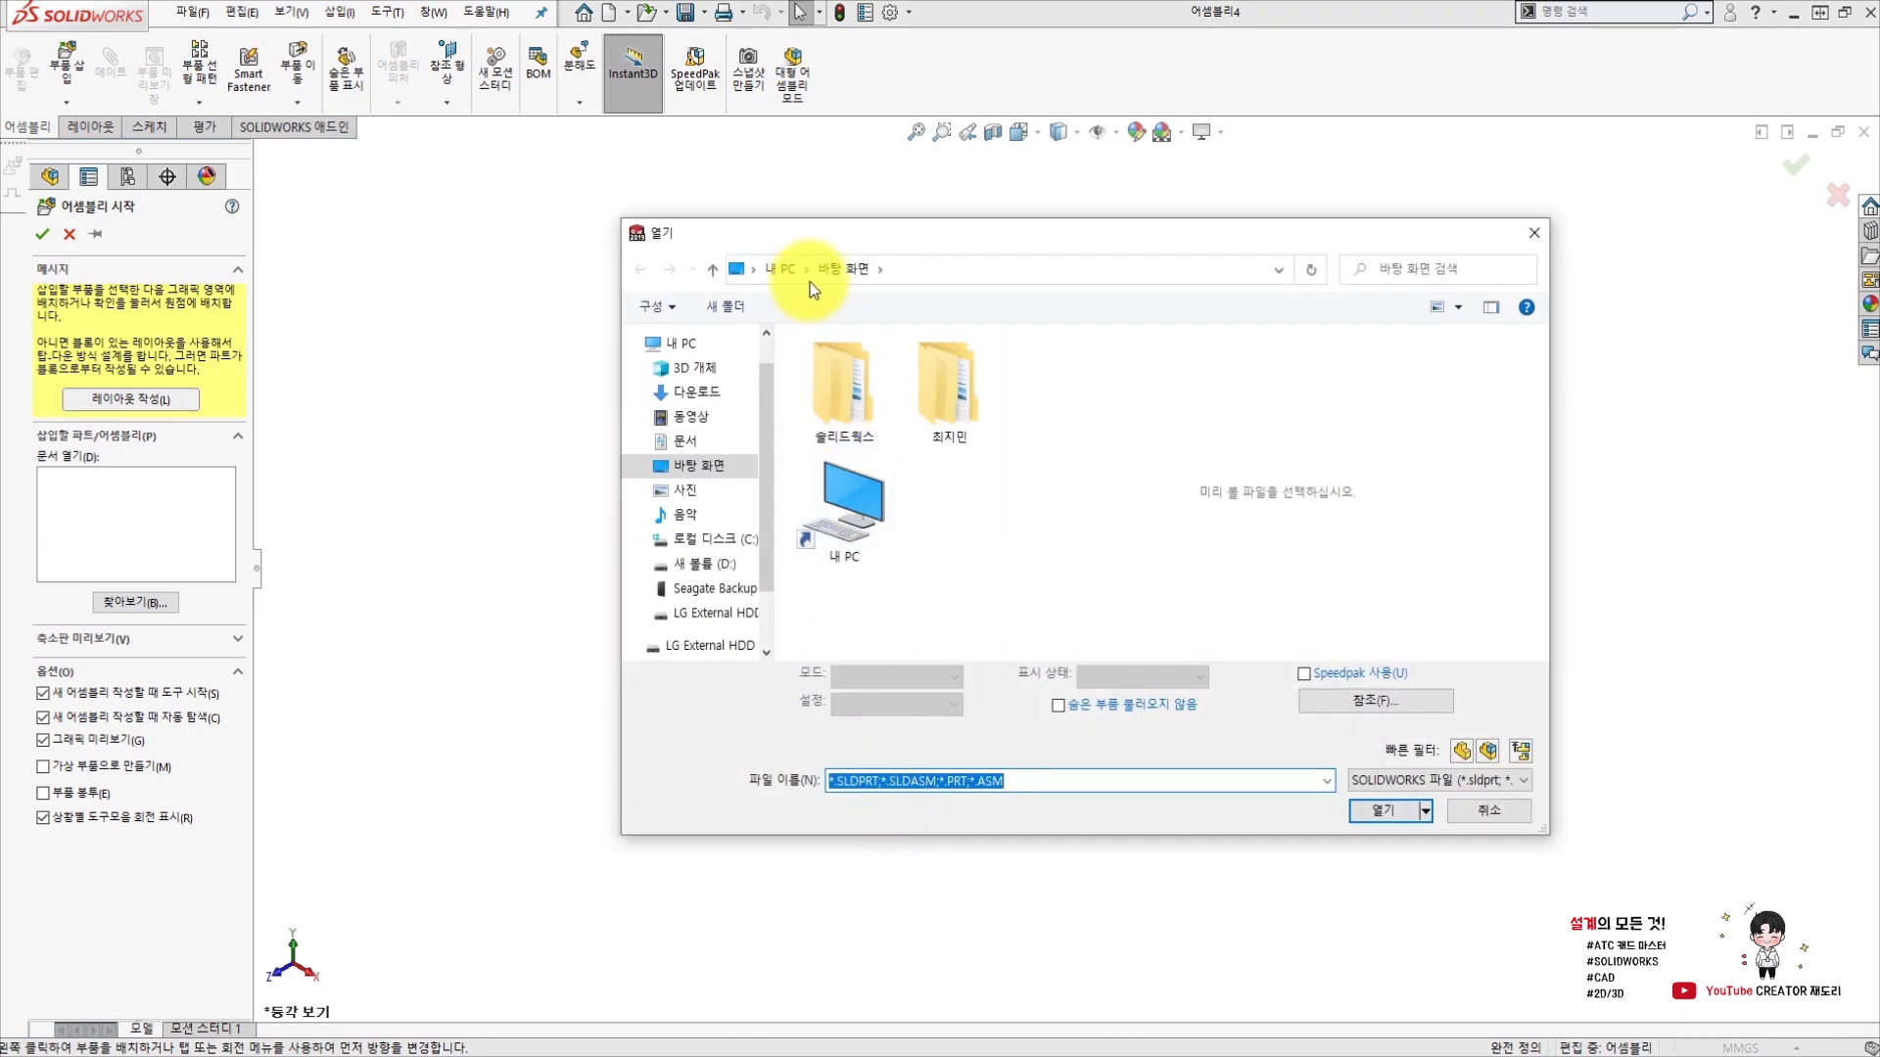
Browse 솔리드웍스 > 20장 기초 파트 모델링 and load part 1번부품 for insertion.
{"action": "left_click_drag", "start_coordinate": [807, 245], "coordinate": [783, 270]}
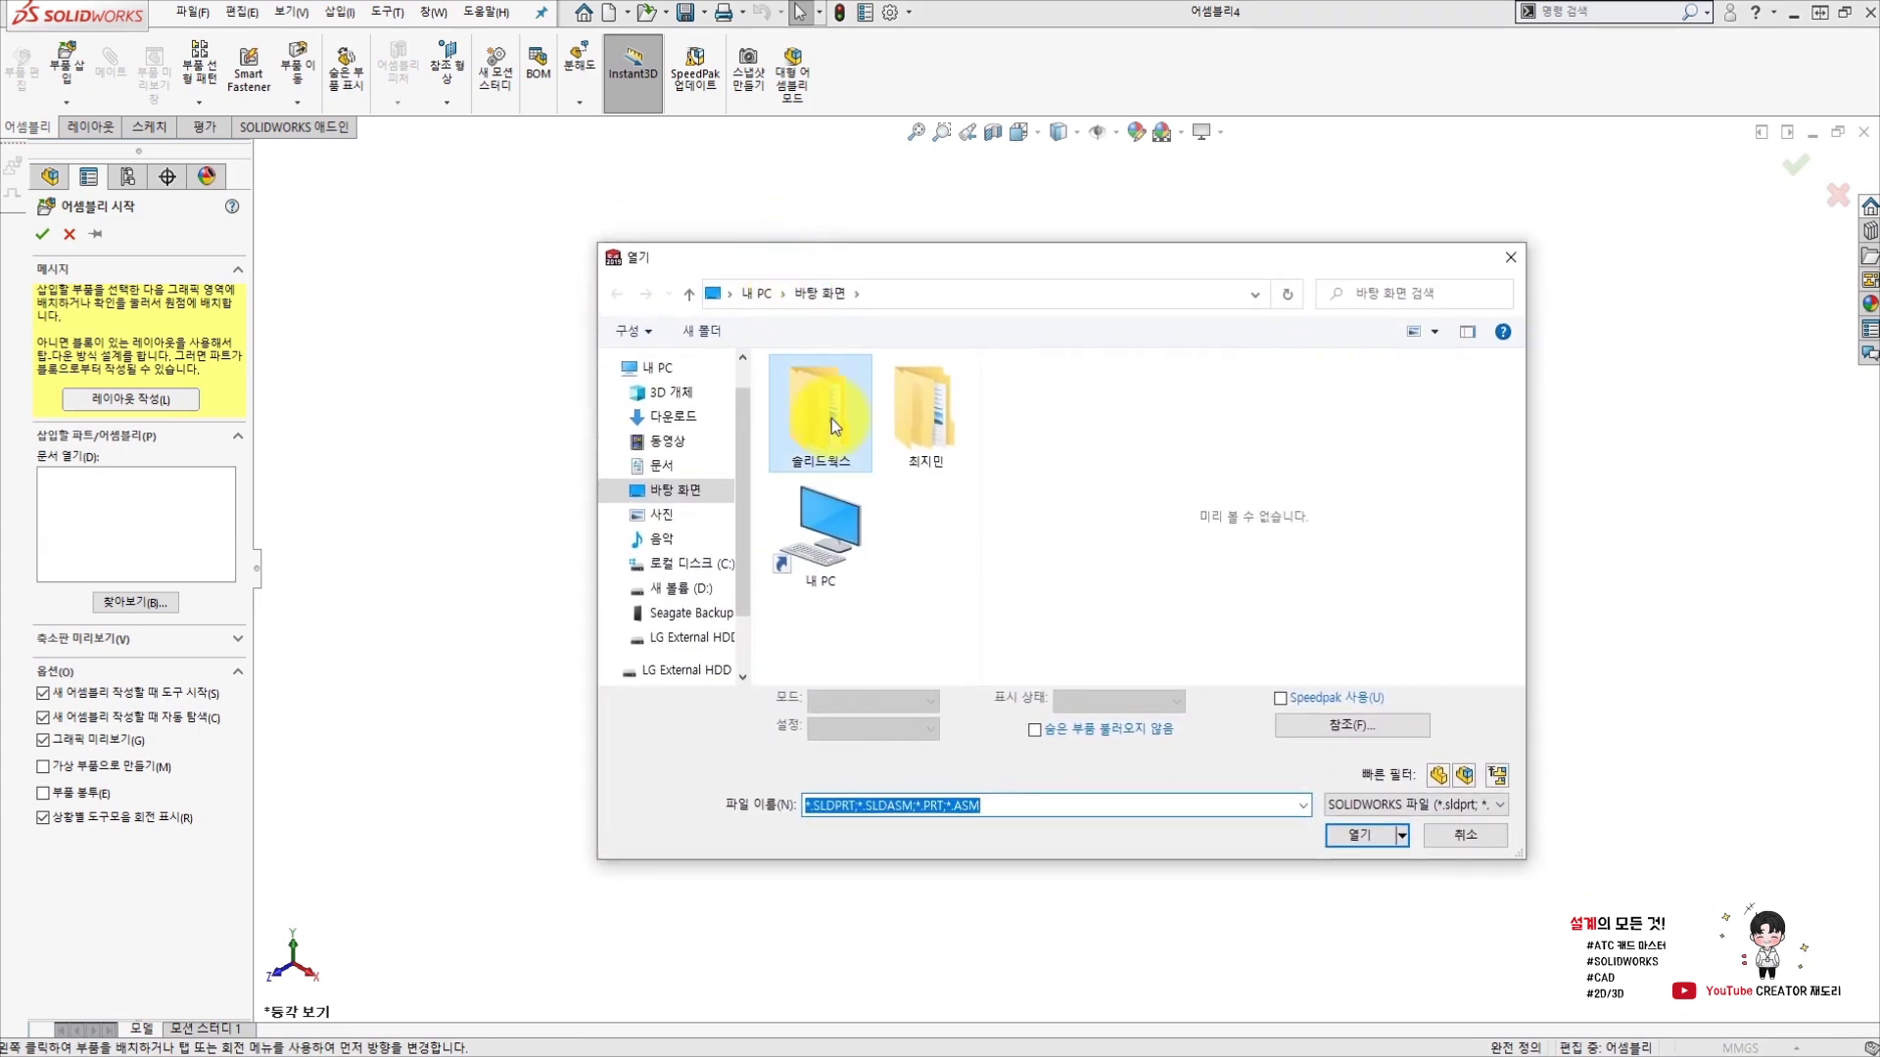
{"action": "double_click", "coordinate": [832, 419]}
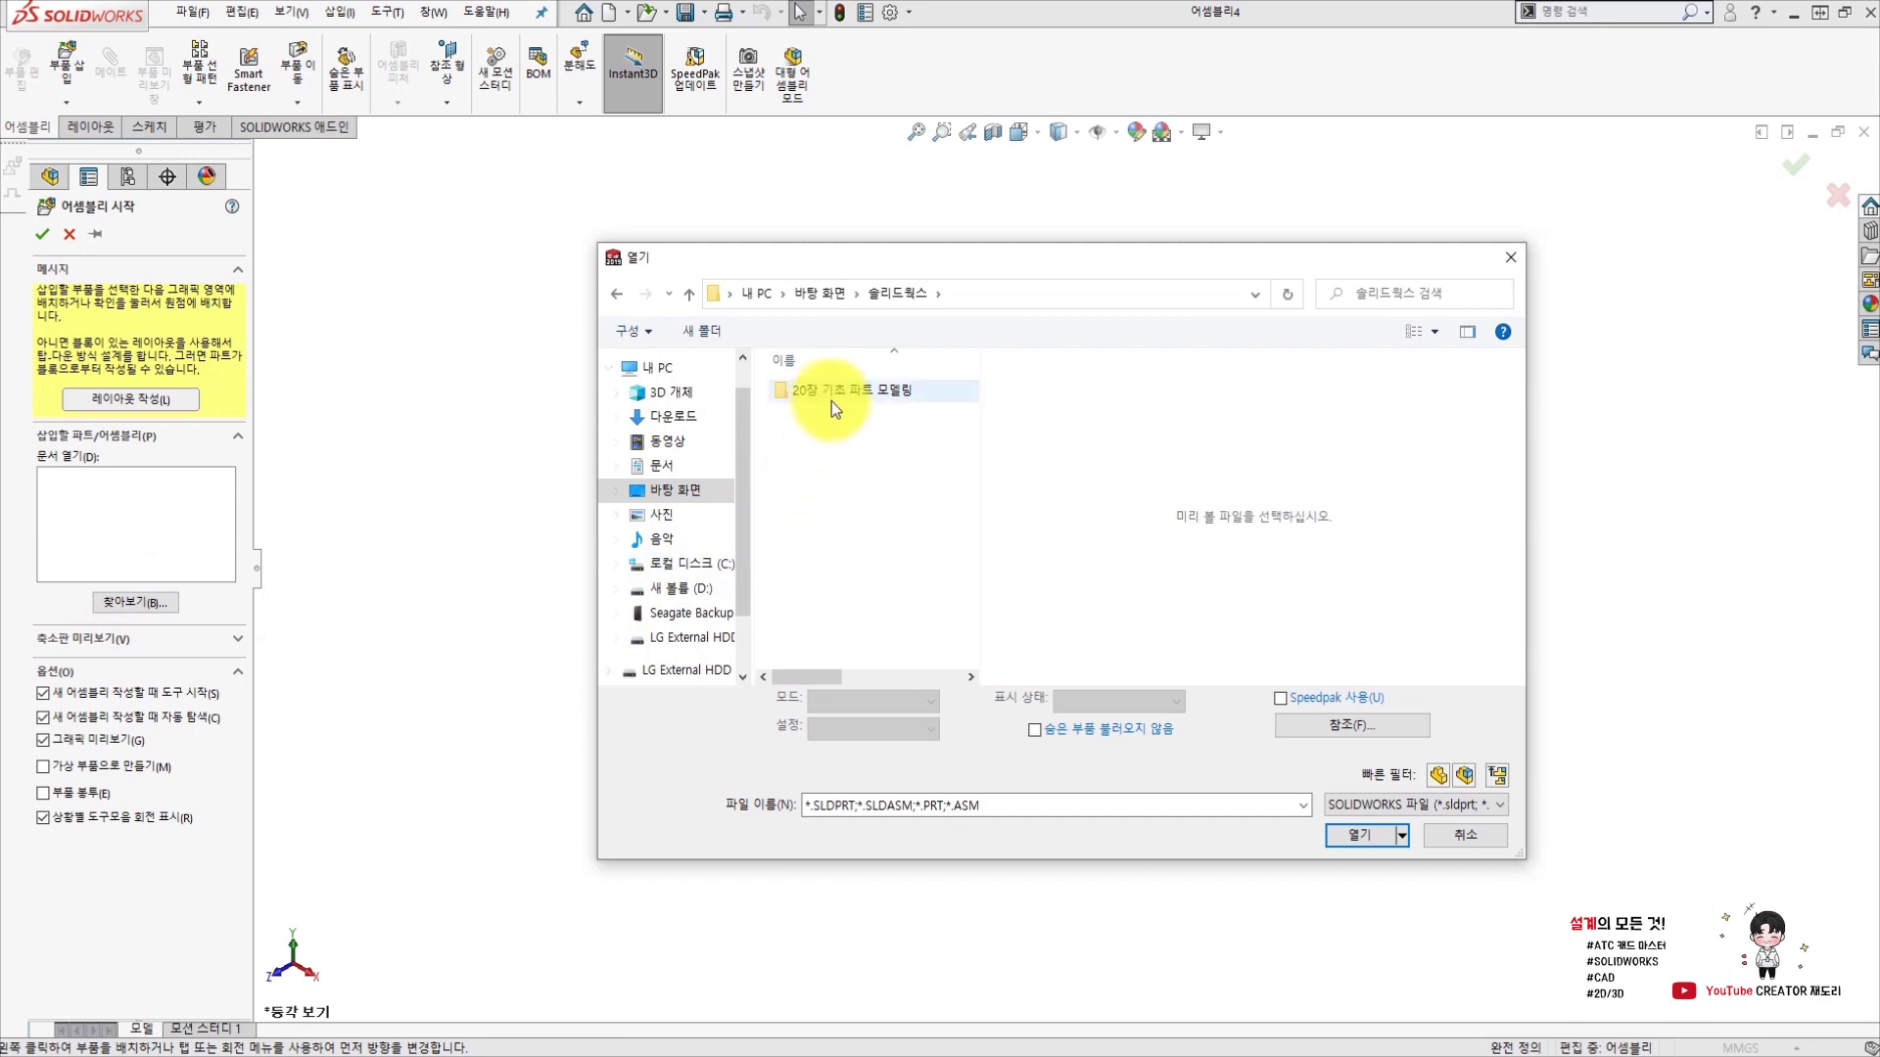
{"action": "mouse_move", "coordinate": [852, 389]}
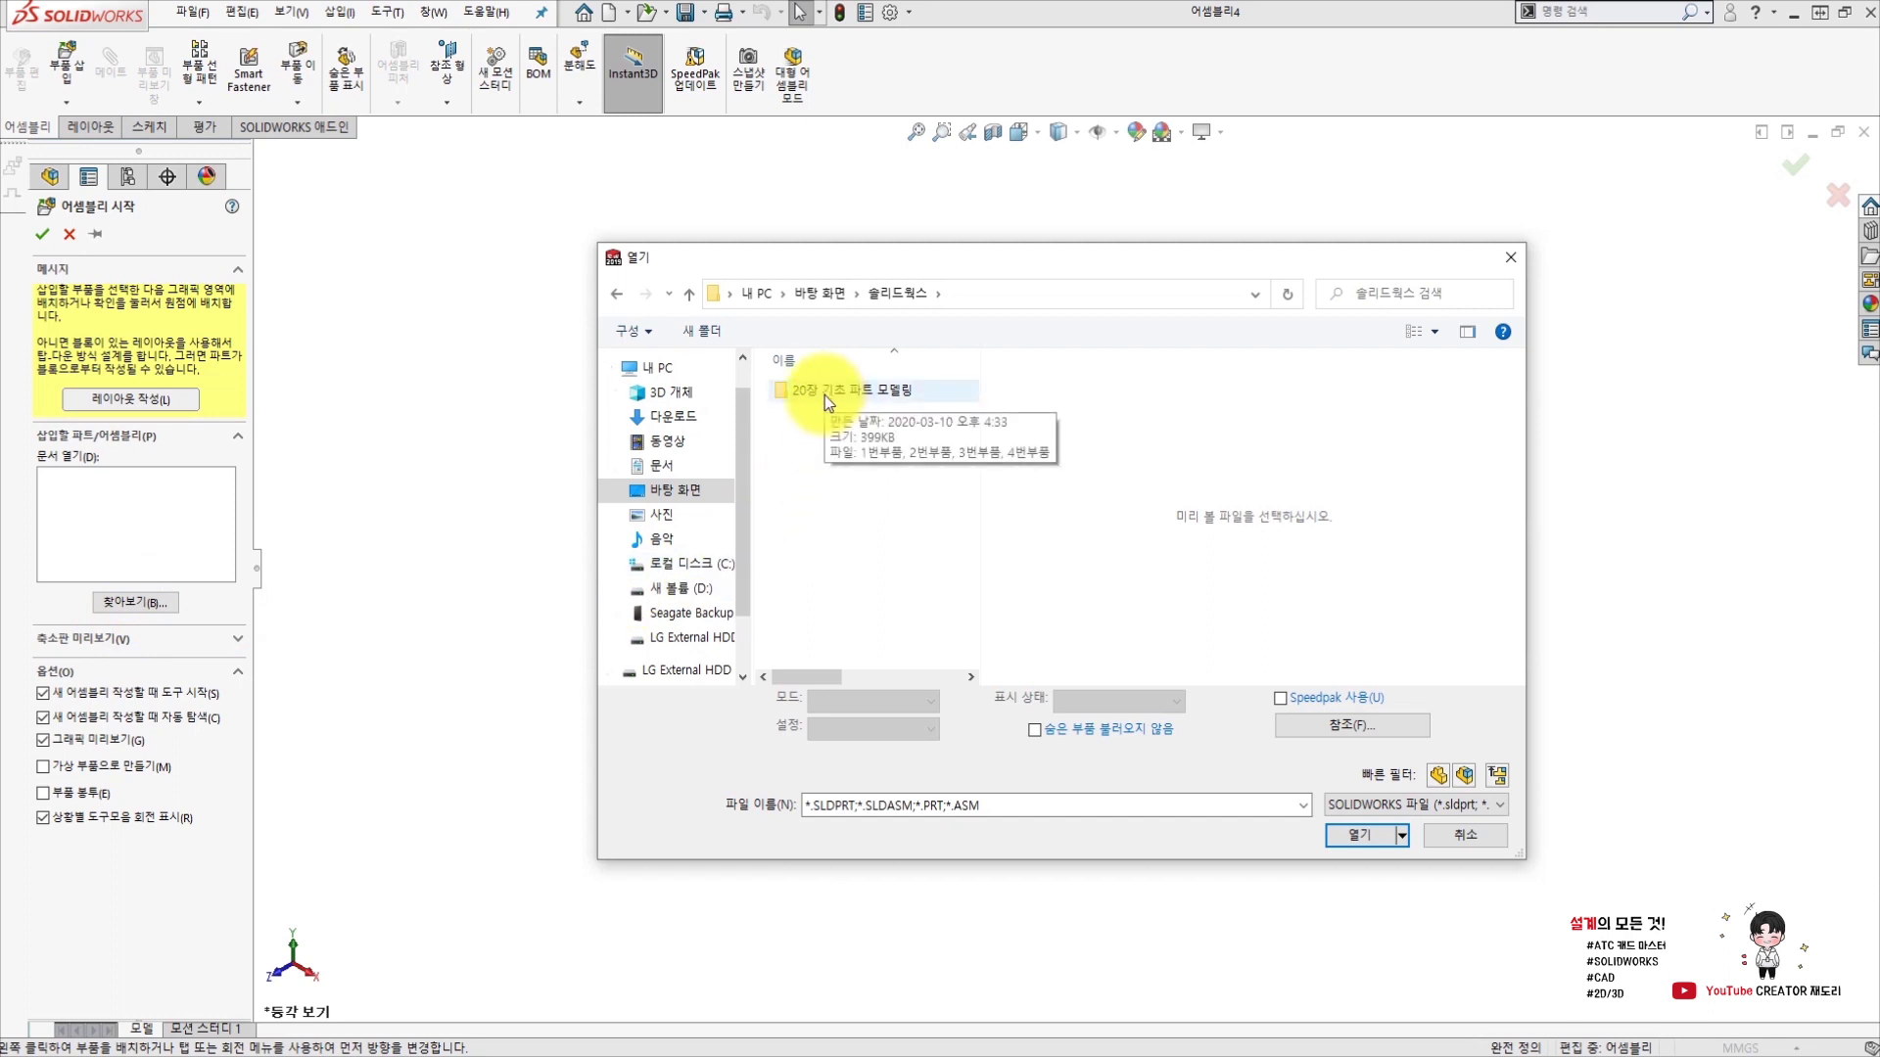
{"action": "double_click", "coordinate": [824, 396]}
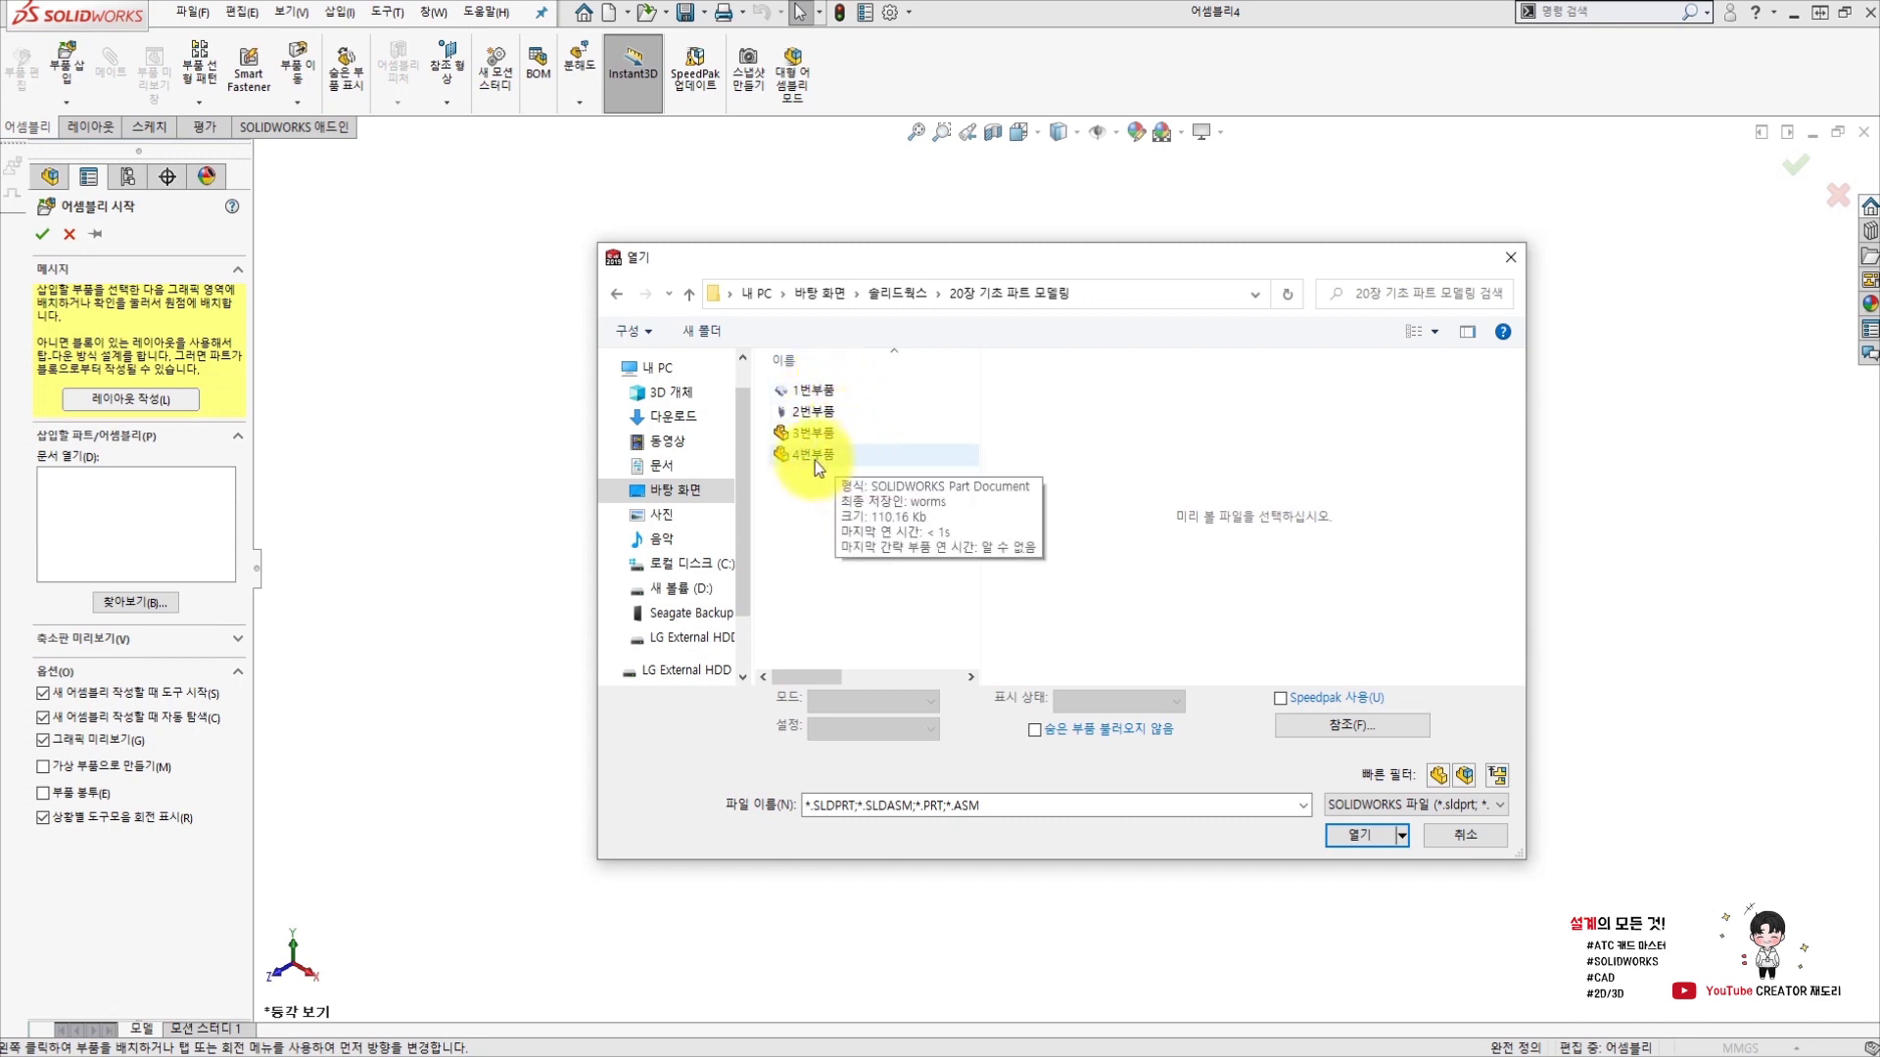
{"action": "left_click", "coordinate": [824, 391]}
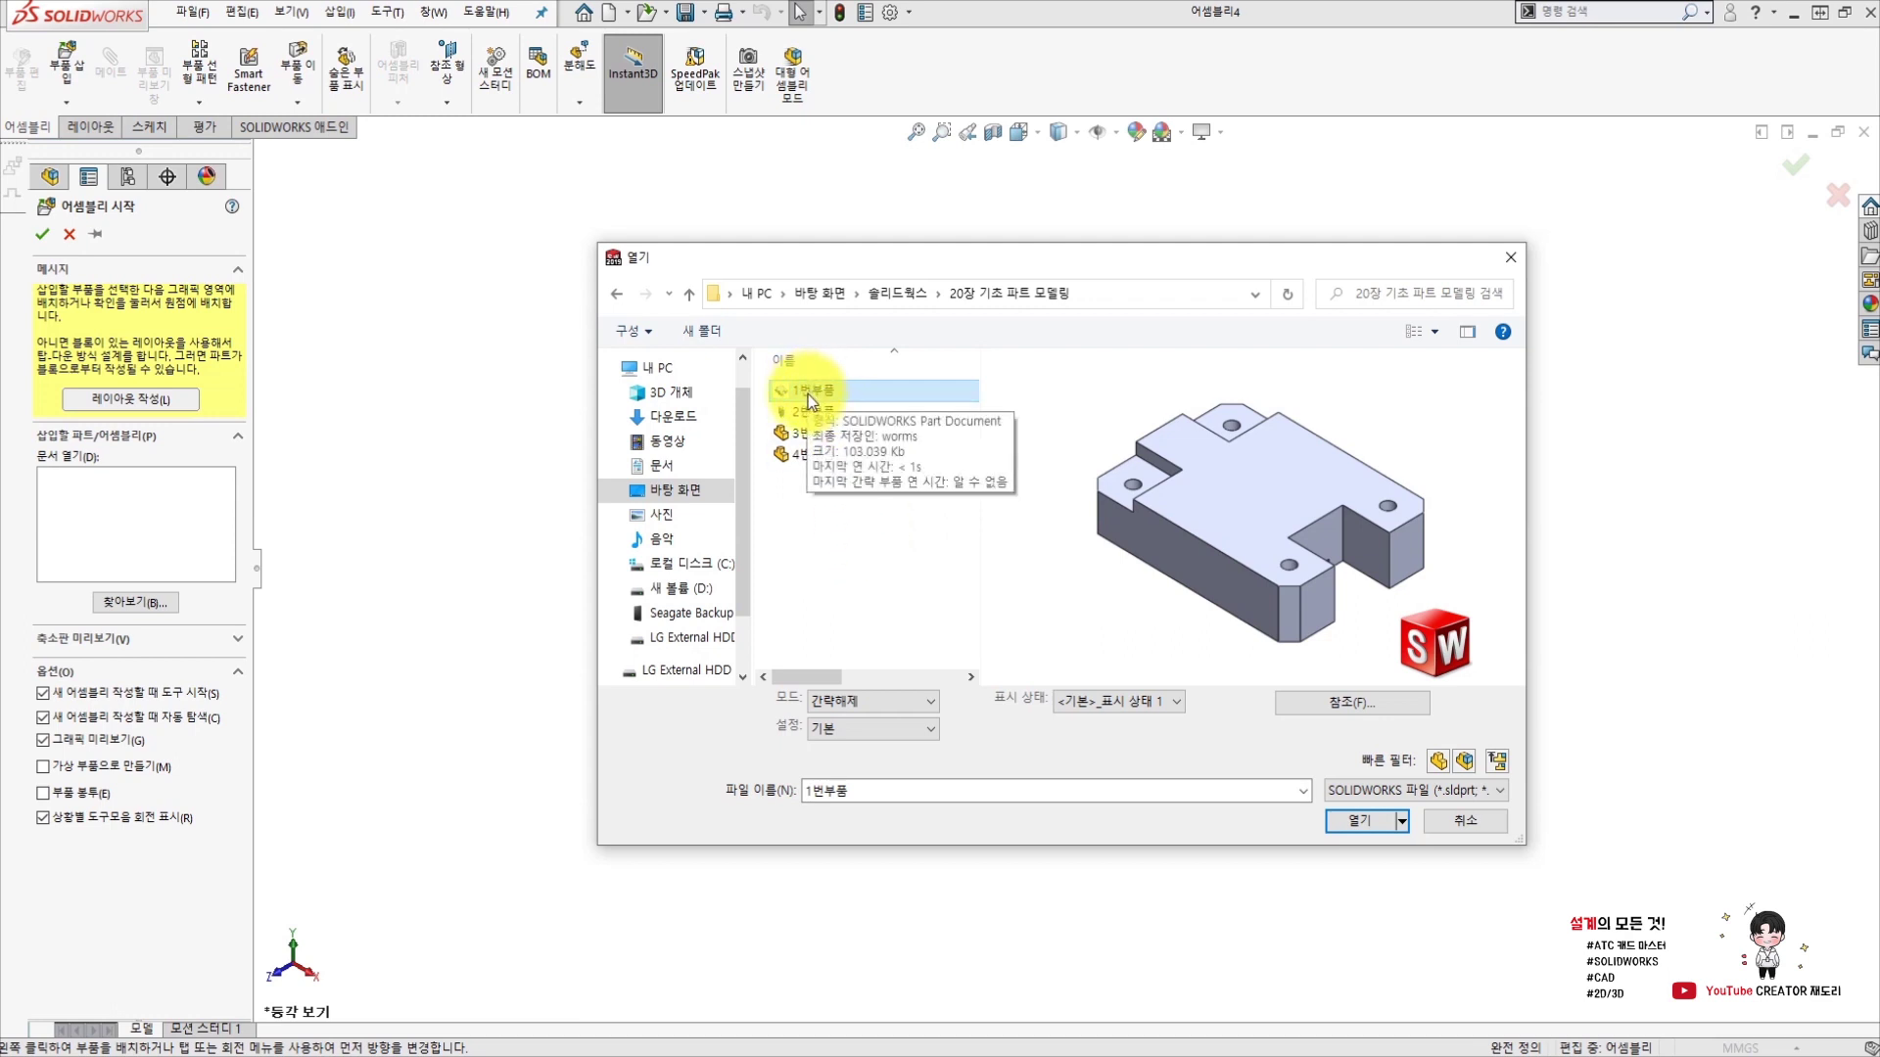
{"action": "left_click", "coordinate": [1355, 827]}
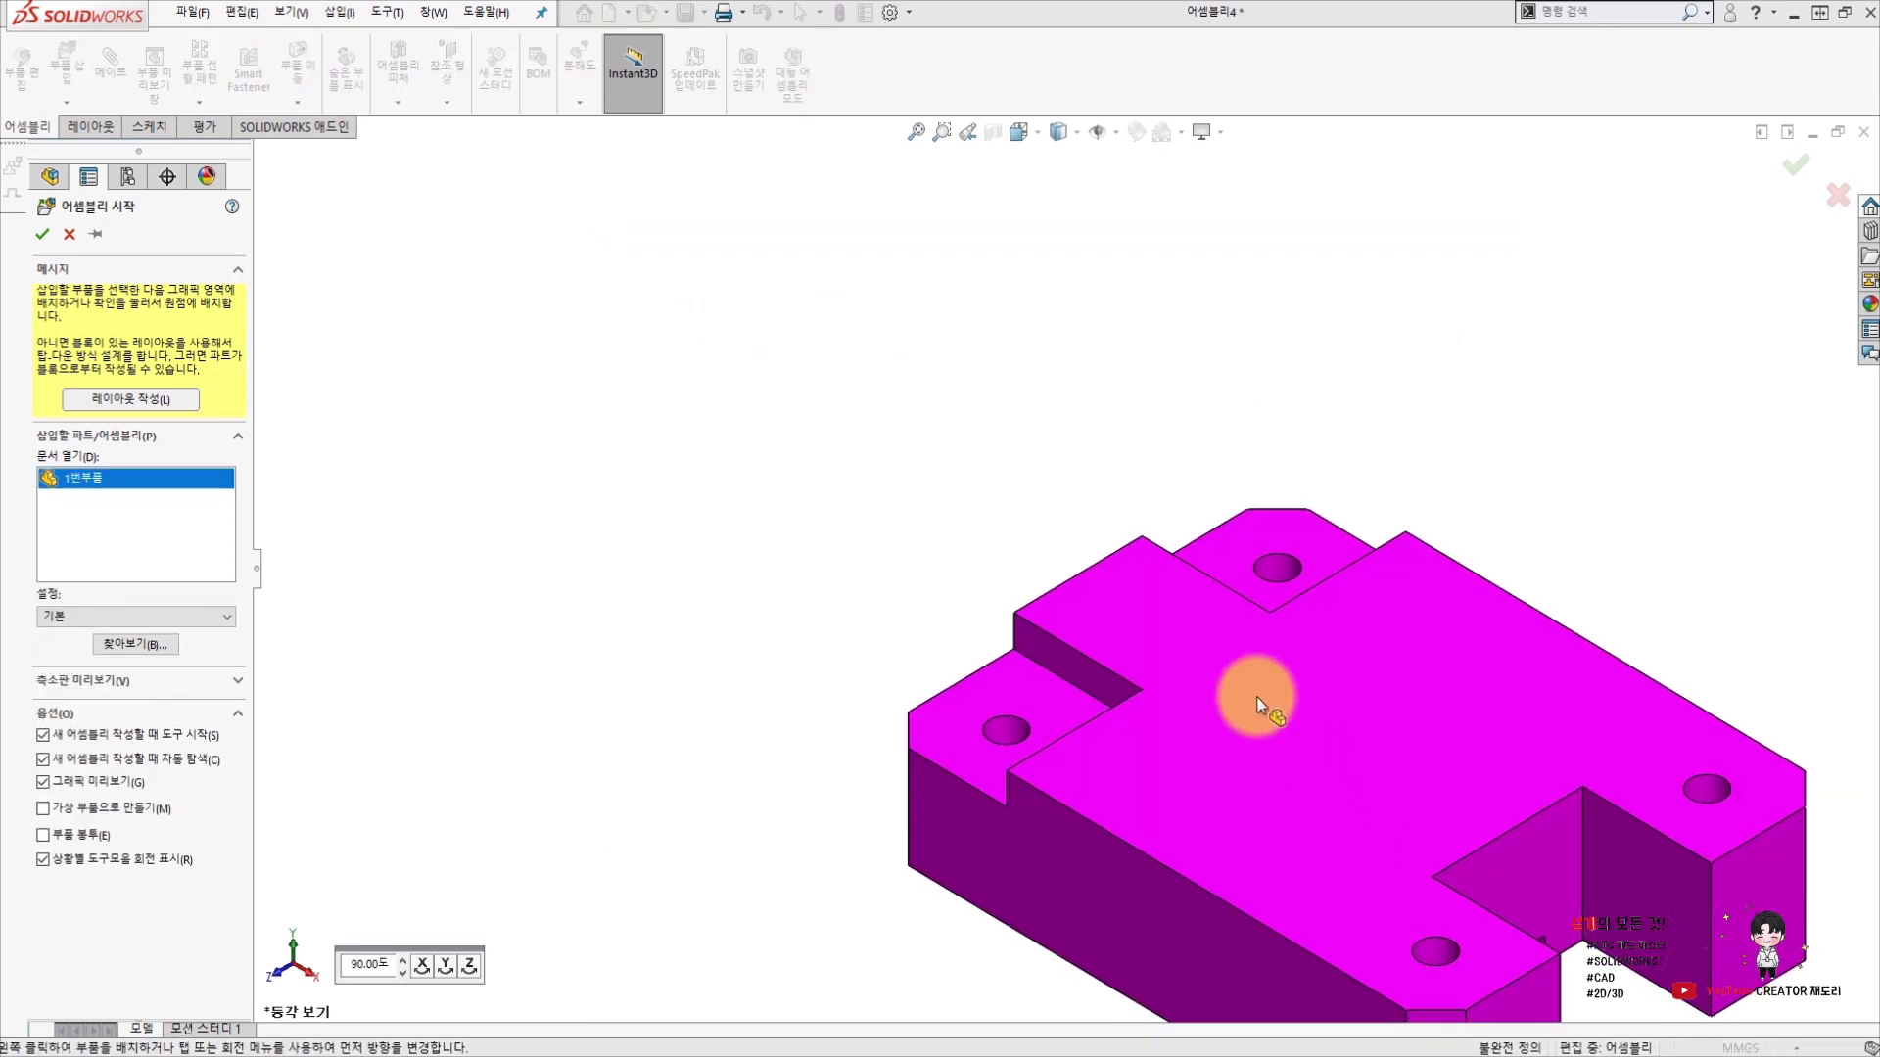
Move the magenta 1번부품 preview left and confirm it as the fixed first component.
{"action": "scroll", "coordinate": [1028, 573], "scroll_direction": "up", "scroll_amount": 2}
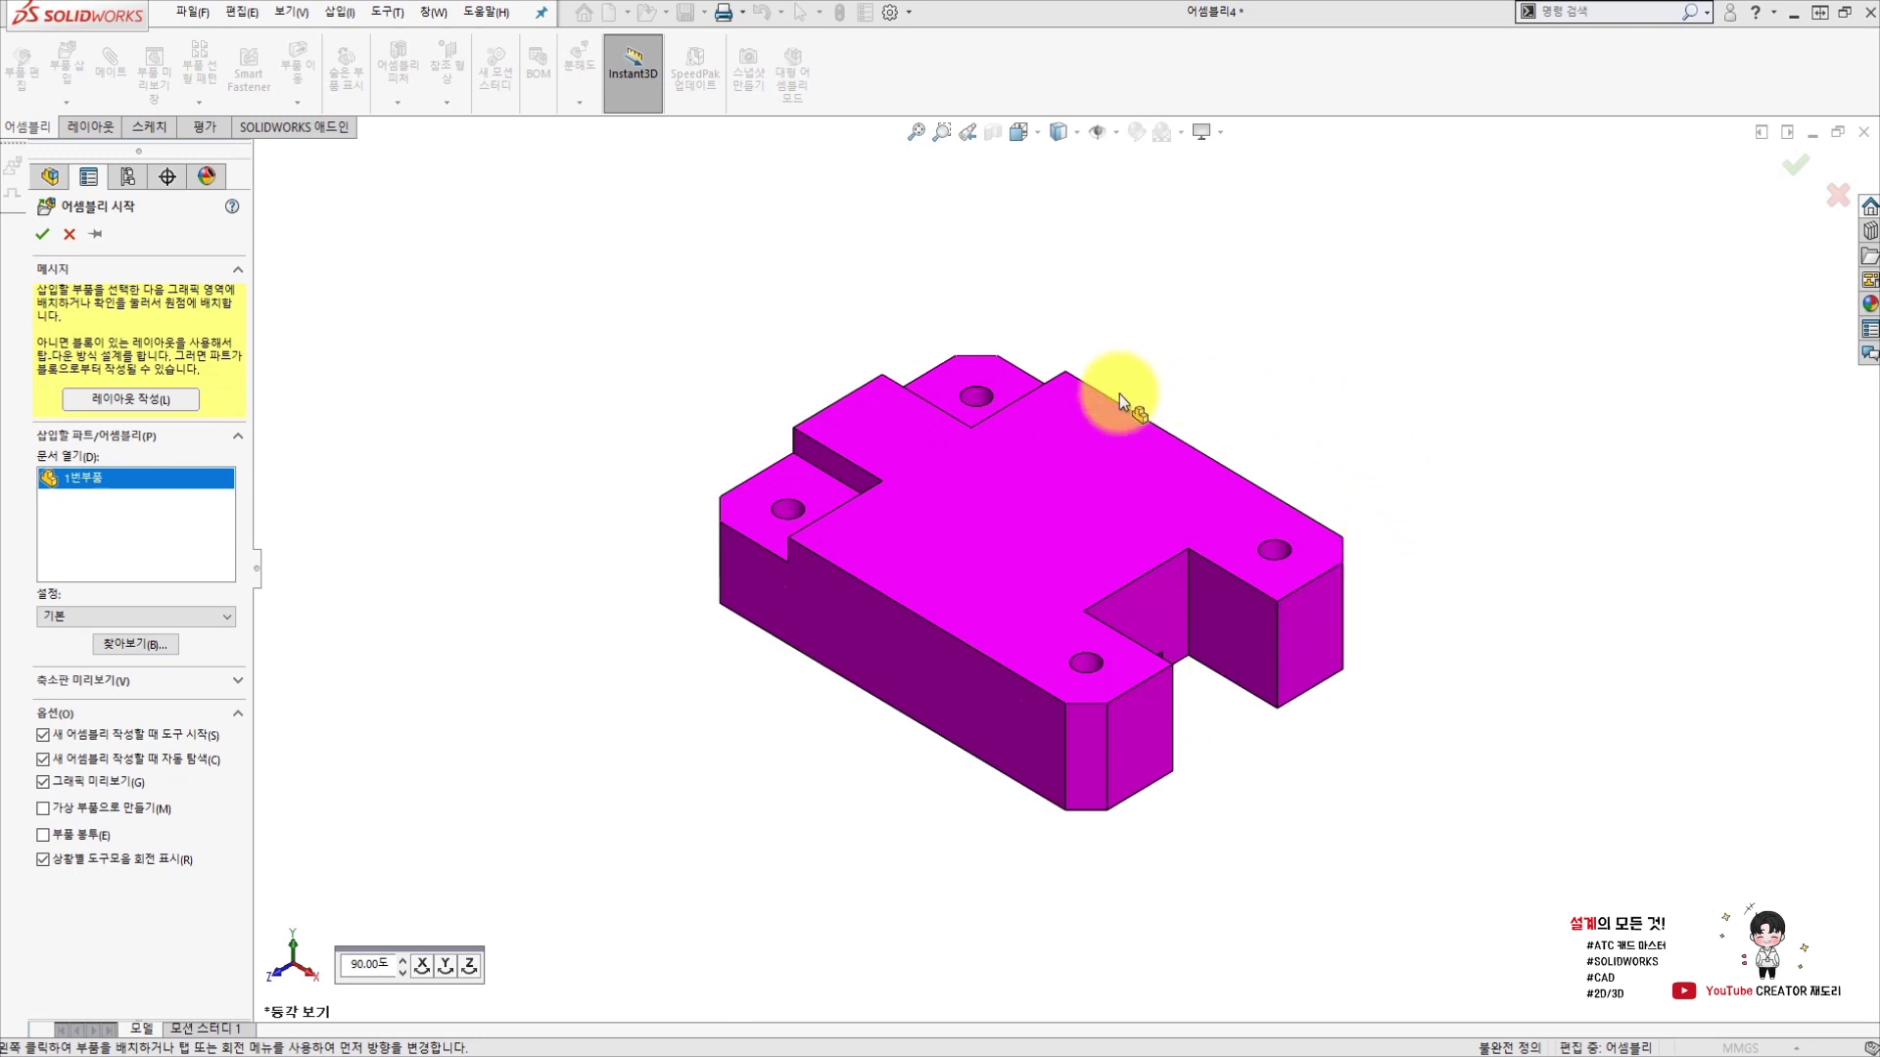
{"action": "left_click_drag", "start_coordinate": [1095, 405], "coordinate": [991, 475]}
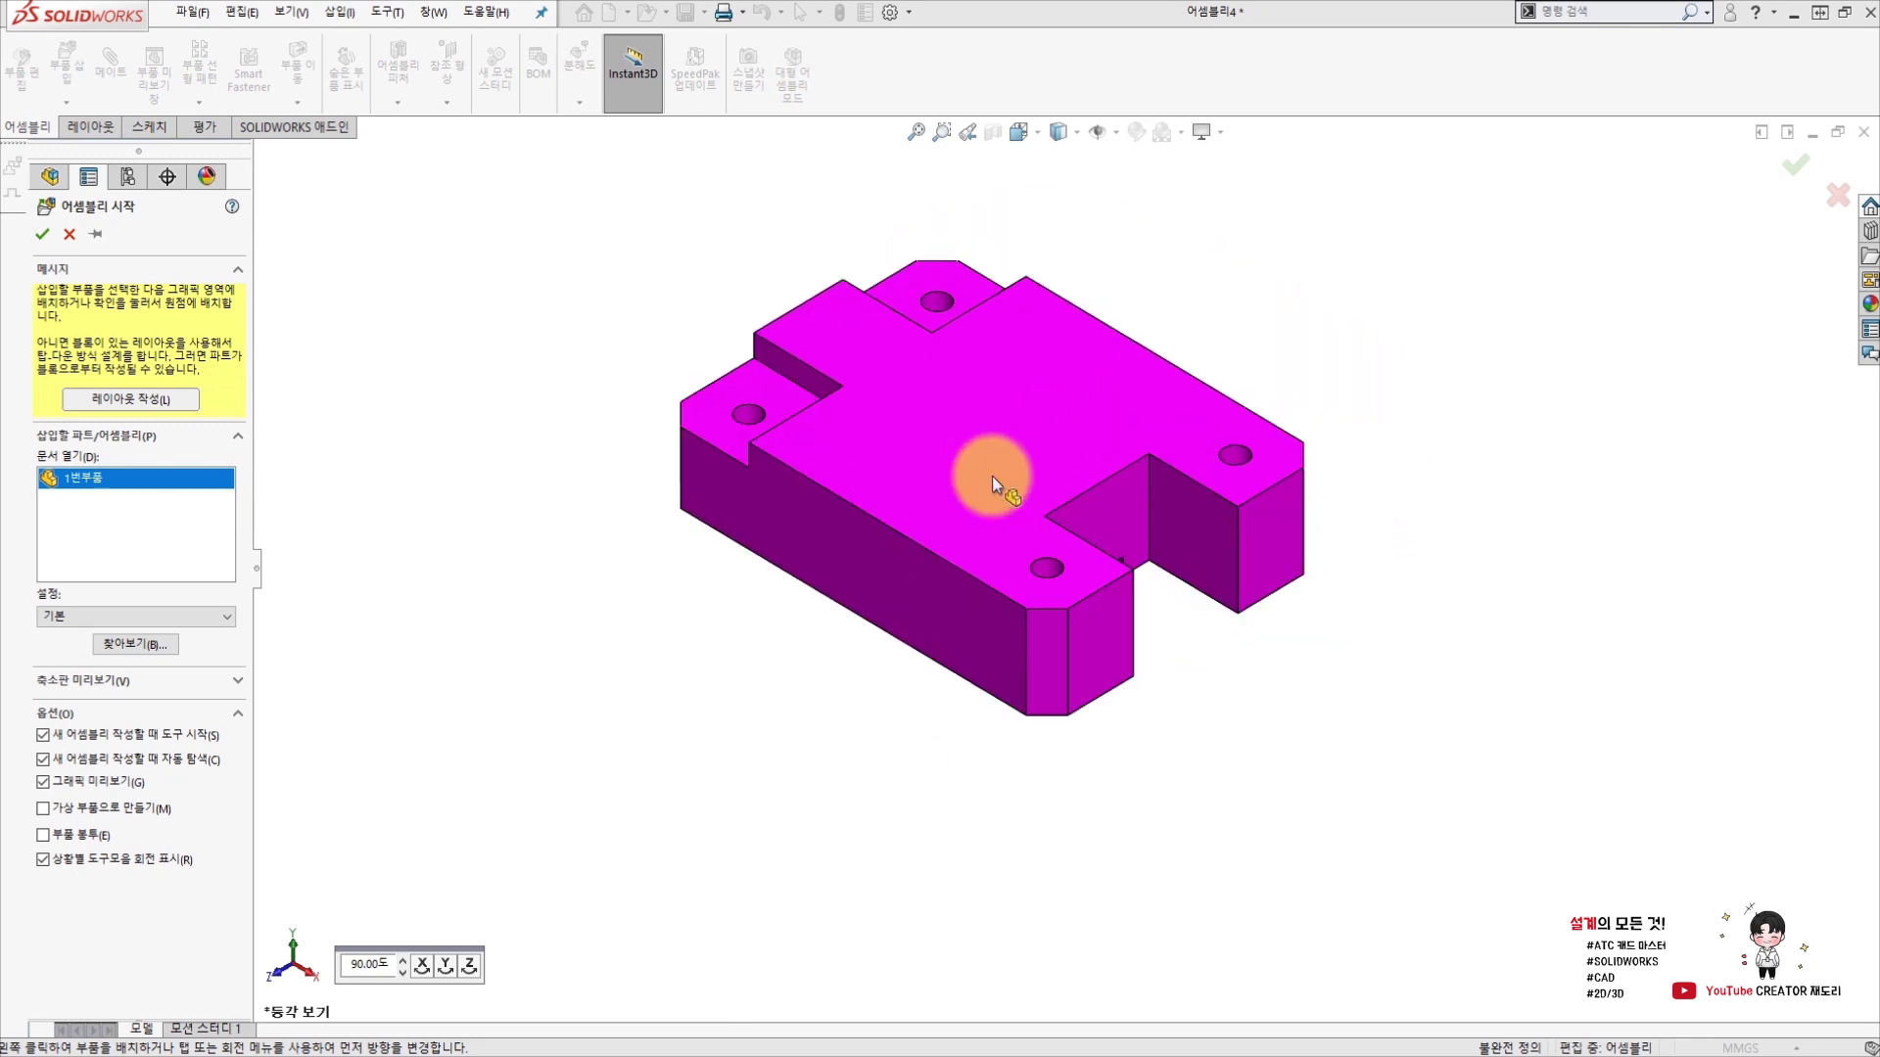
{"action": "mouse_move", "coordinate": [991, 476]}
{"action": "left_mouse_down"}
{"action": "mouse_move", "coordinate": [926, 527]}
{"action": "mouse_move", "coordinate": [956, 531]}
{"action": "mouse_move", "coordinate": [883, 537]}
{"action": "mouse_move", "coordinate": [809, 520]}
{"action": "mouse_move", "coordinate": [797, 486]}
{"action": "left_mouse_up"}
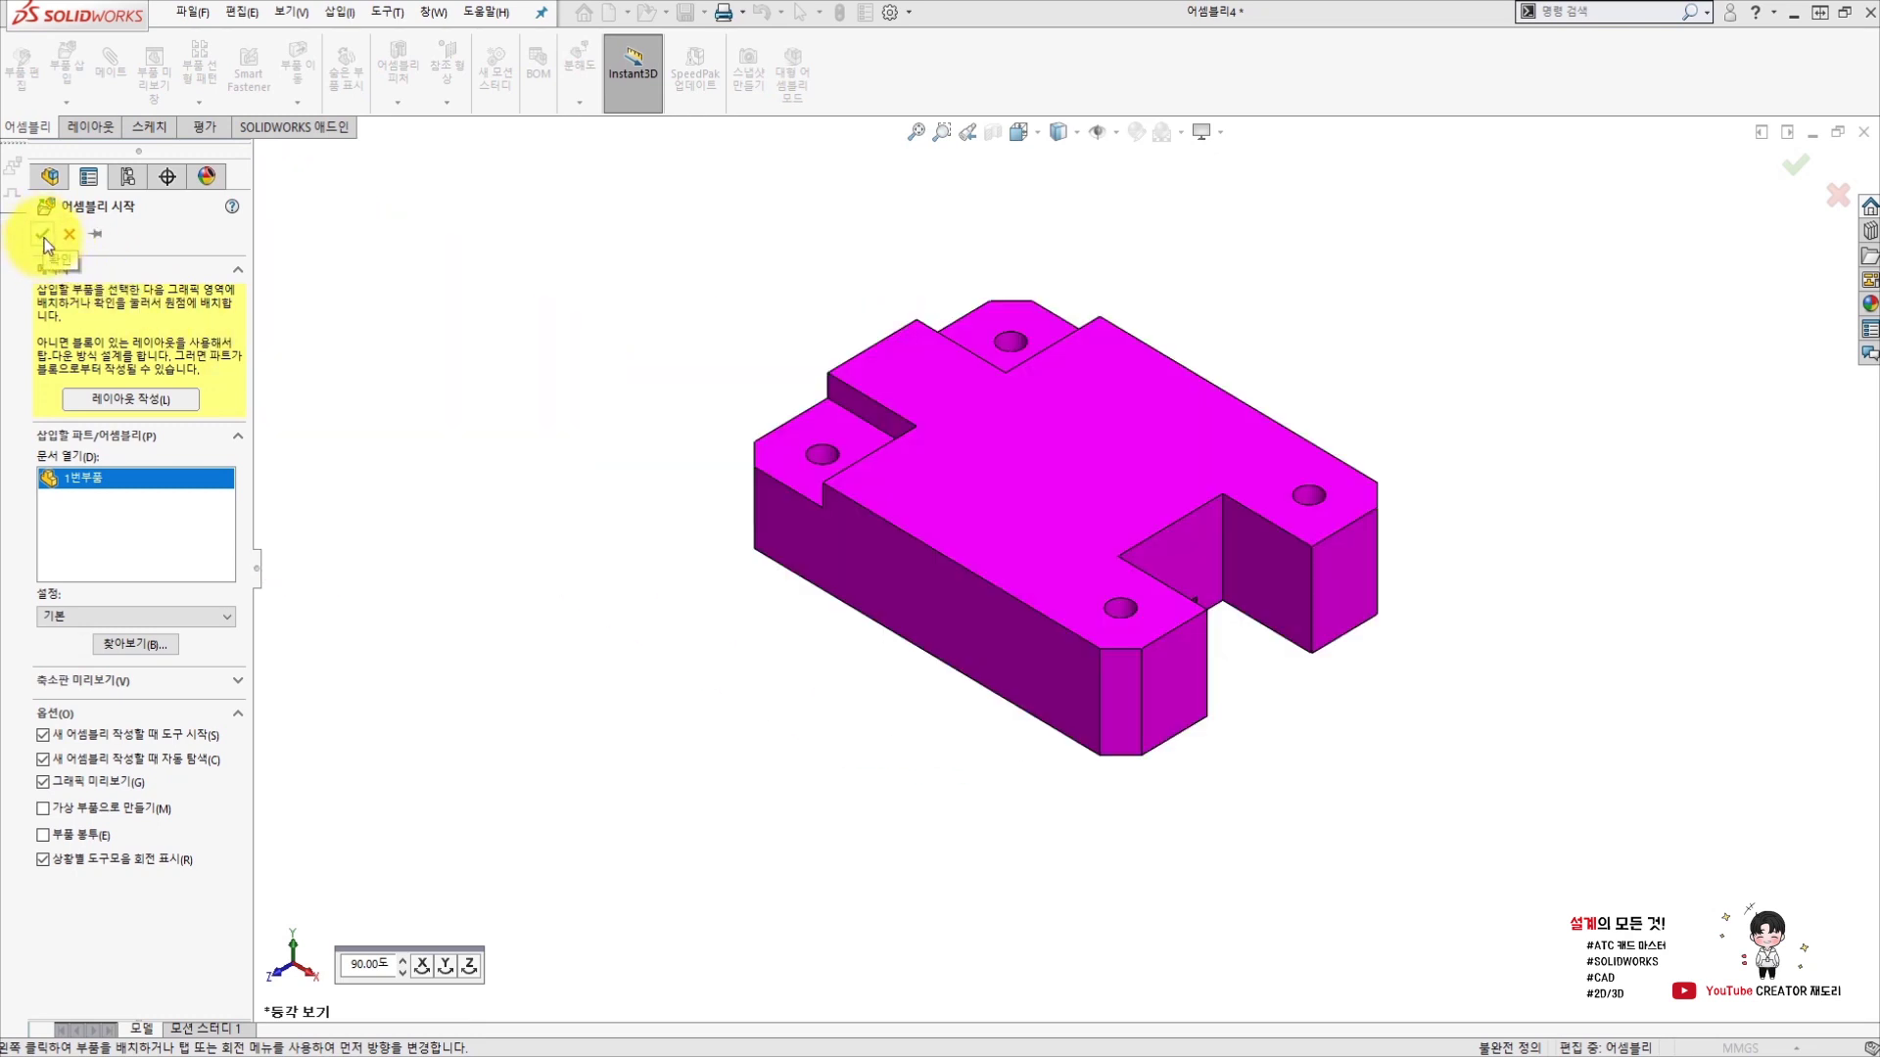
{"action": "left_click", "coordinate": [39, 237]}
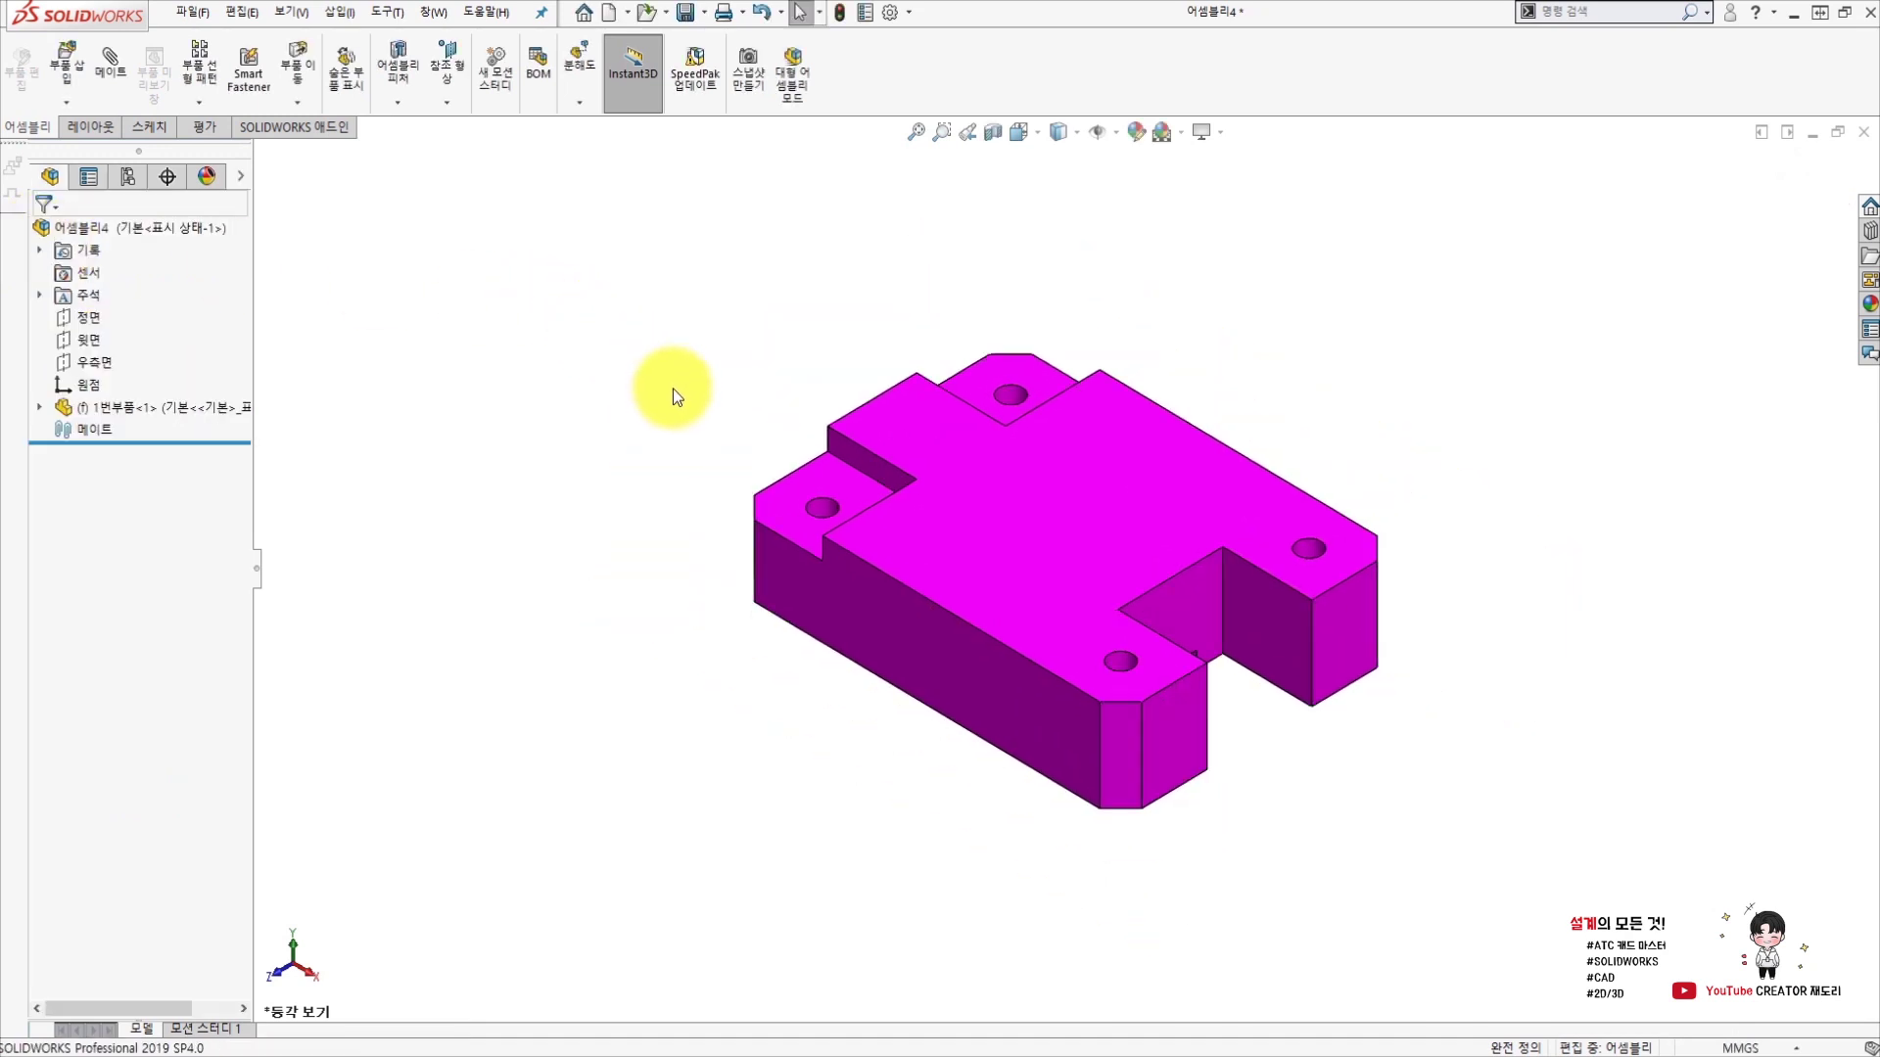
{"action": "left_click", "coordinate": [1001, 499]}
{"action": "left_click", "coordinate": [1009, 502]}
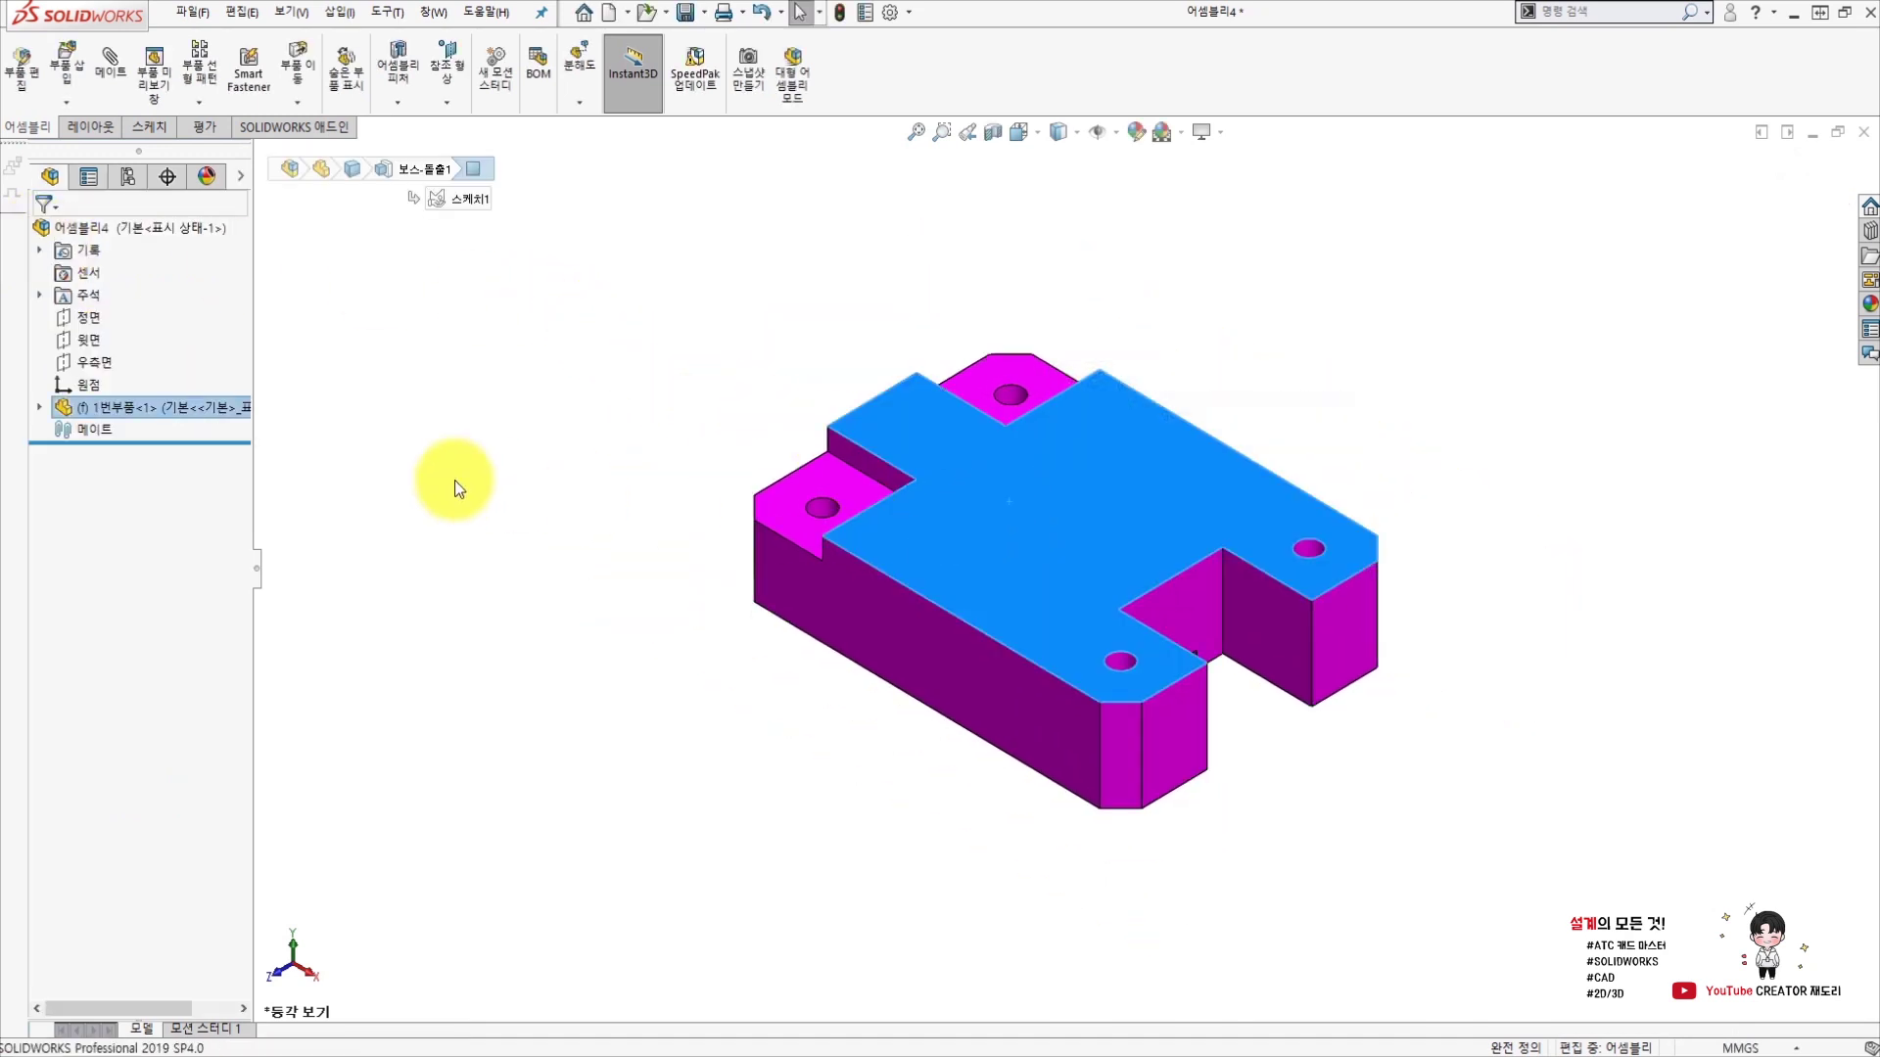
{"action": "left_click", "coordinate": [40, 408]}
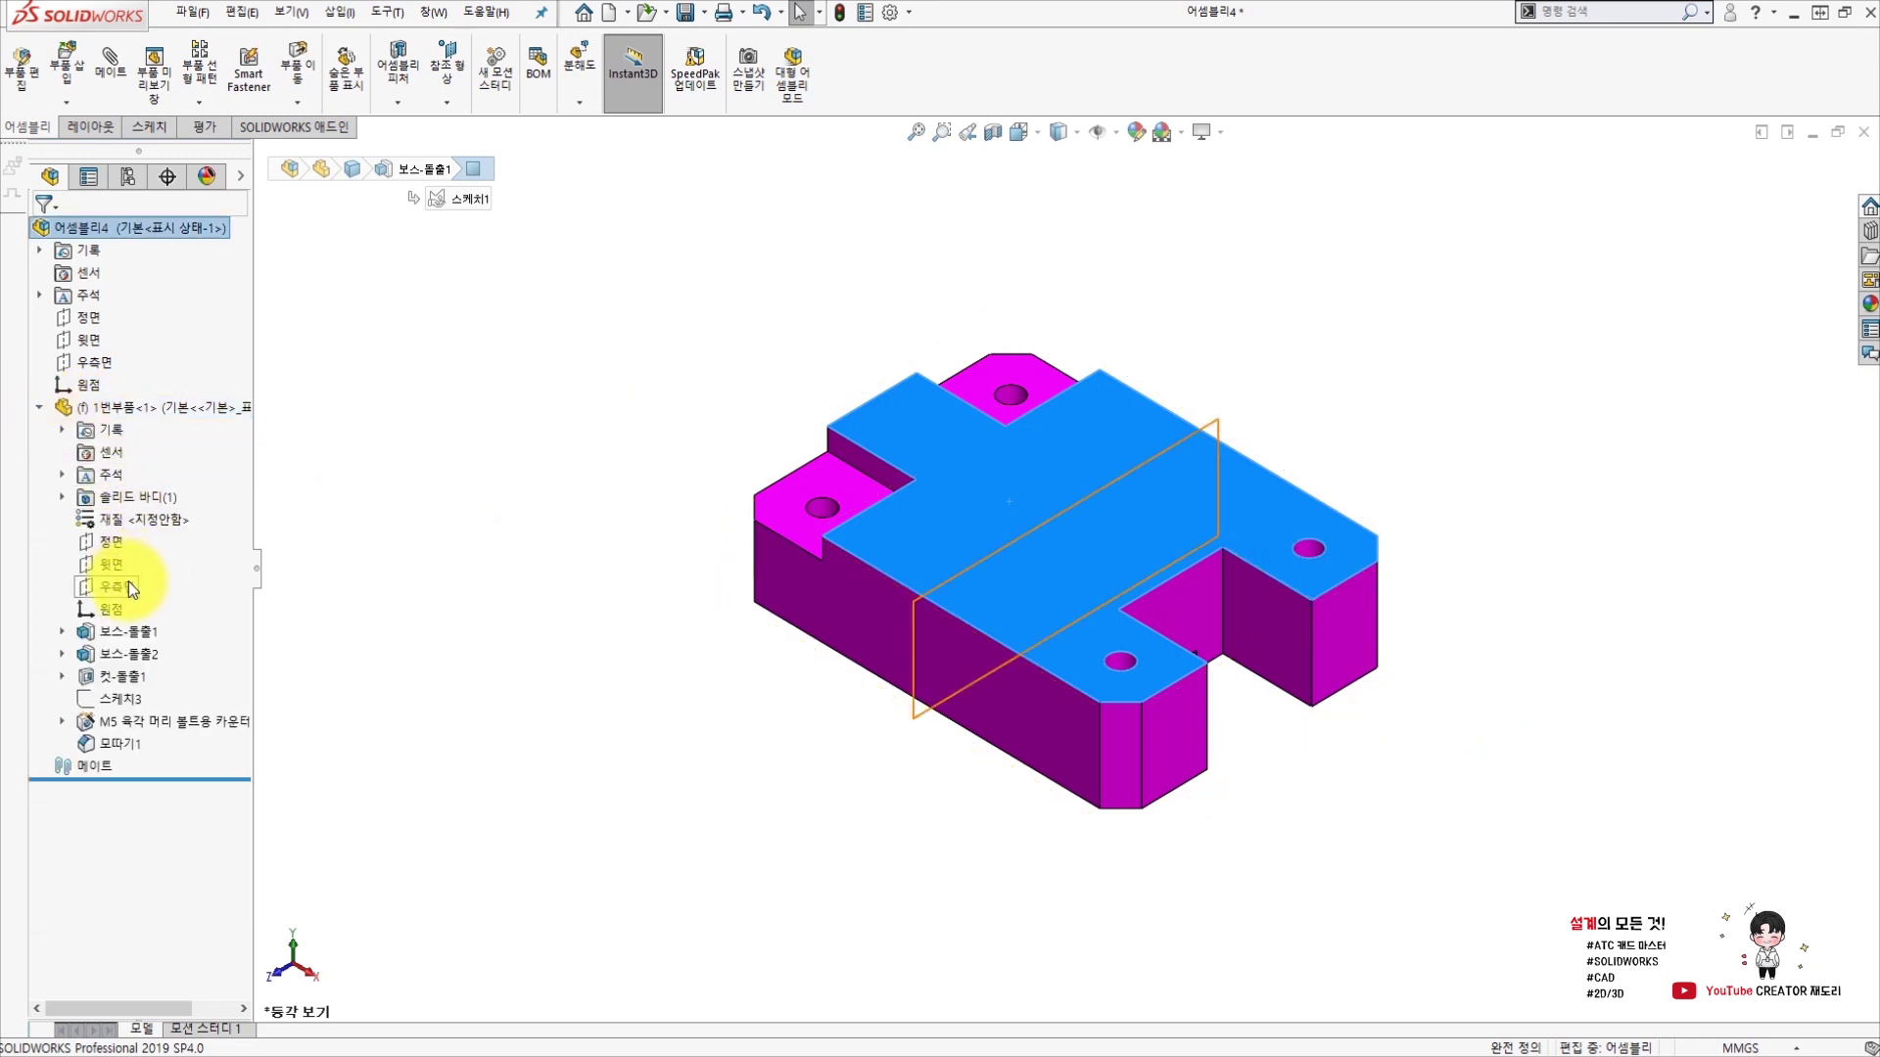
{"action": "left_click", "coordinate": [111, 610]}
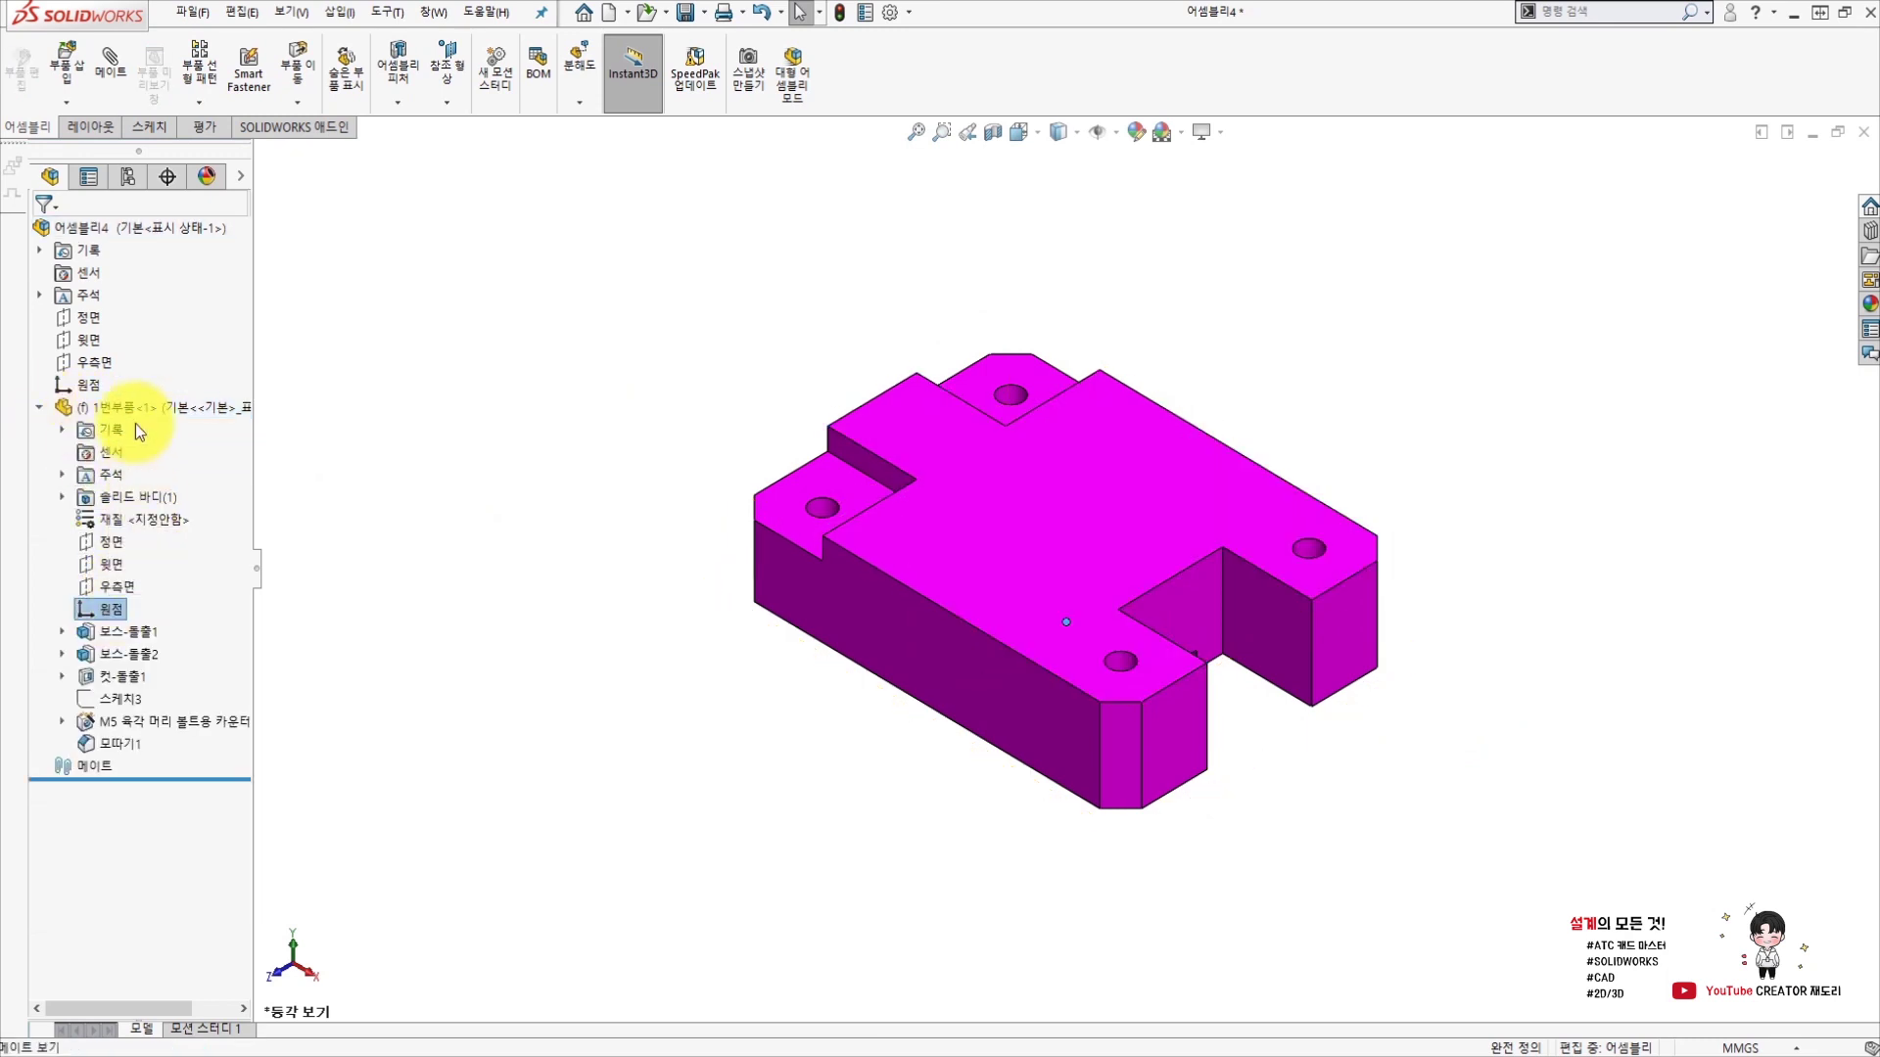
{"action": "left_click", "coordinate": [84, 385]}
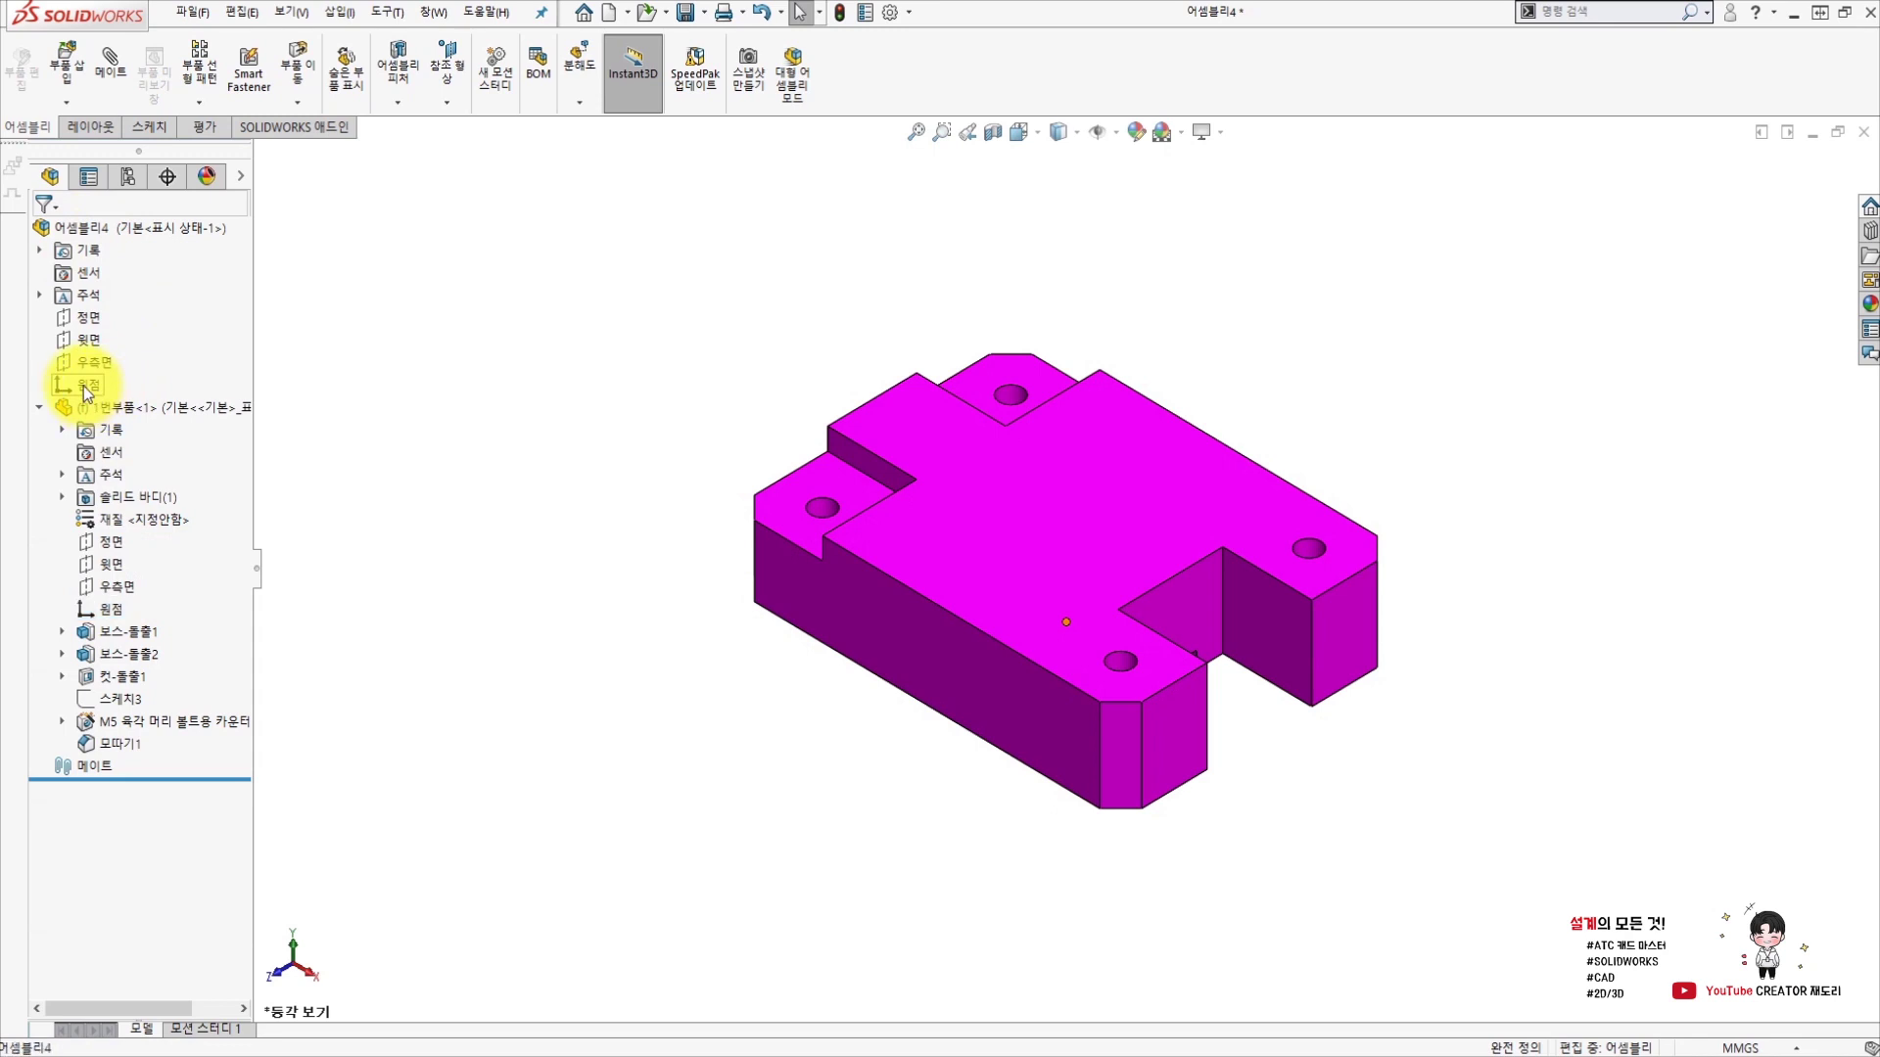
{"action": "left_click", "coordinate": [114, 619]}
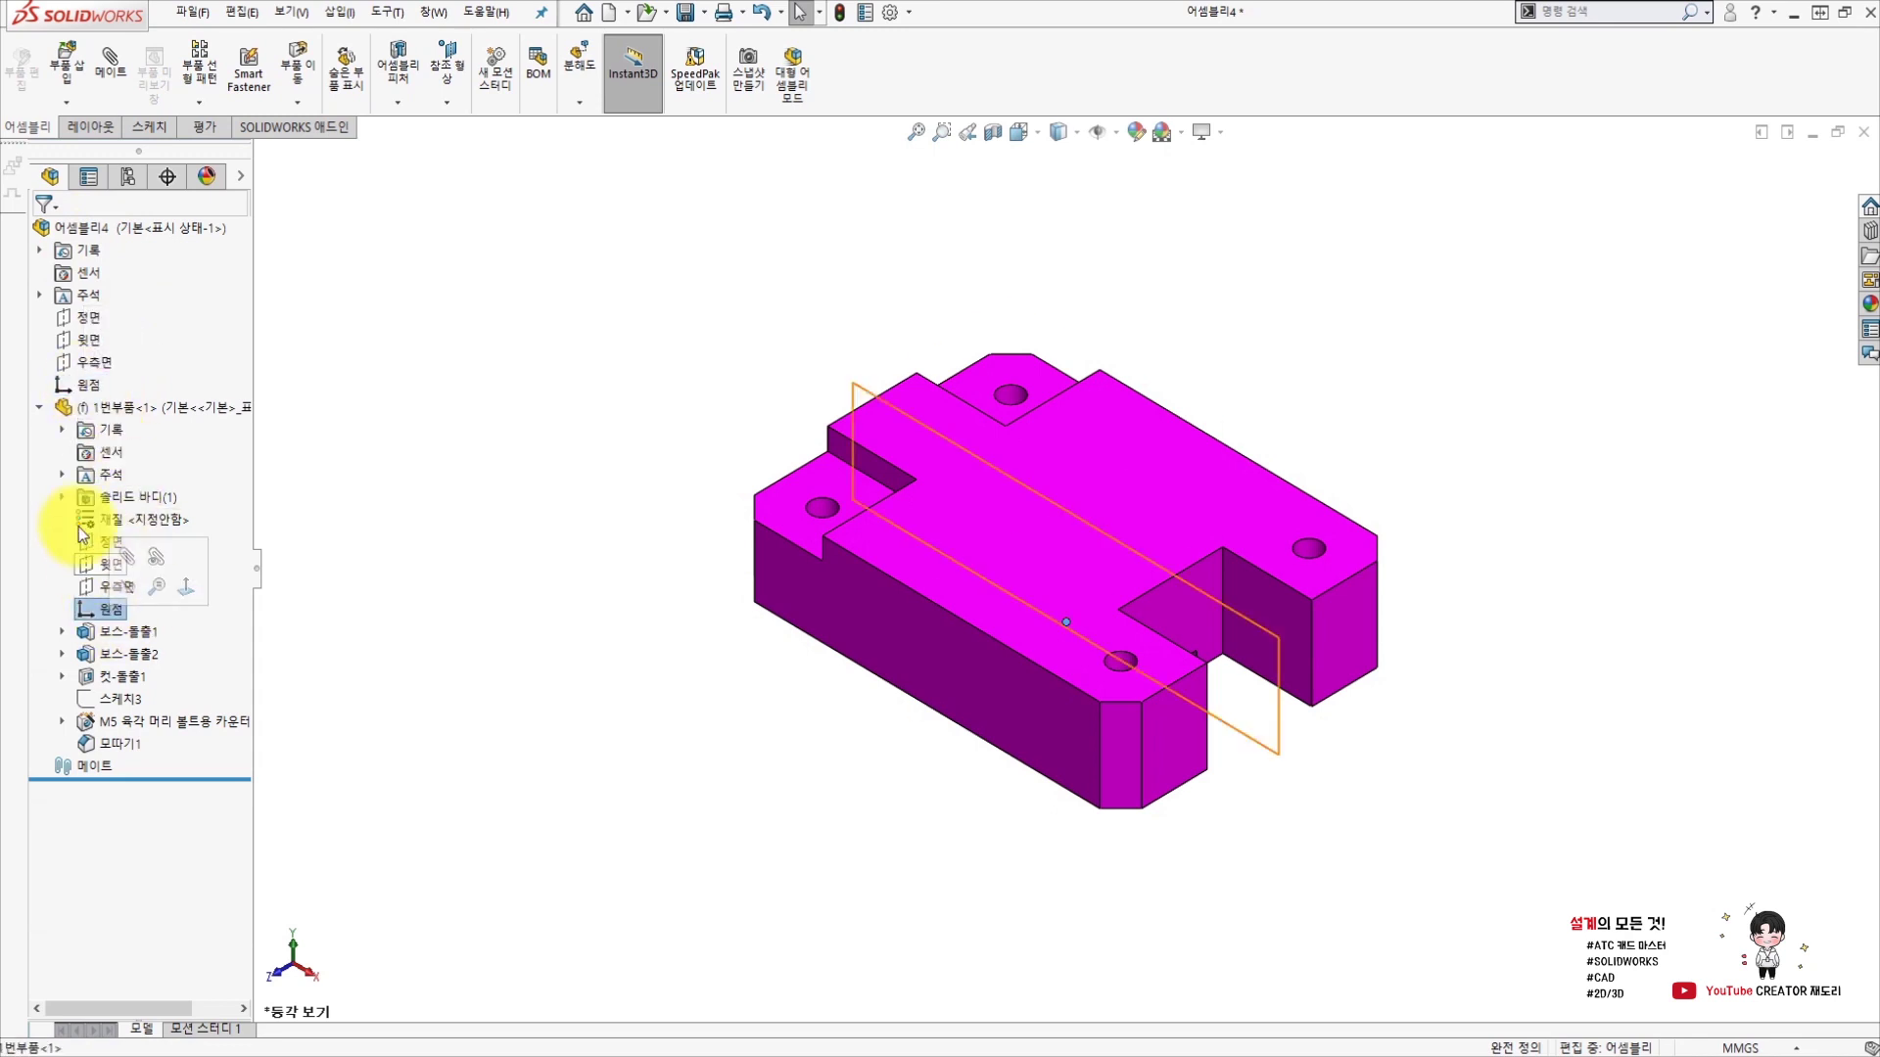
{"action": "left_click", "coordinate": [39, 407]}
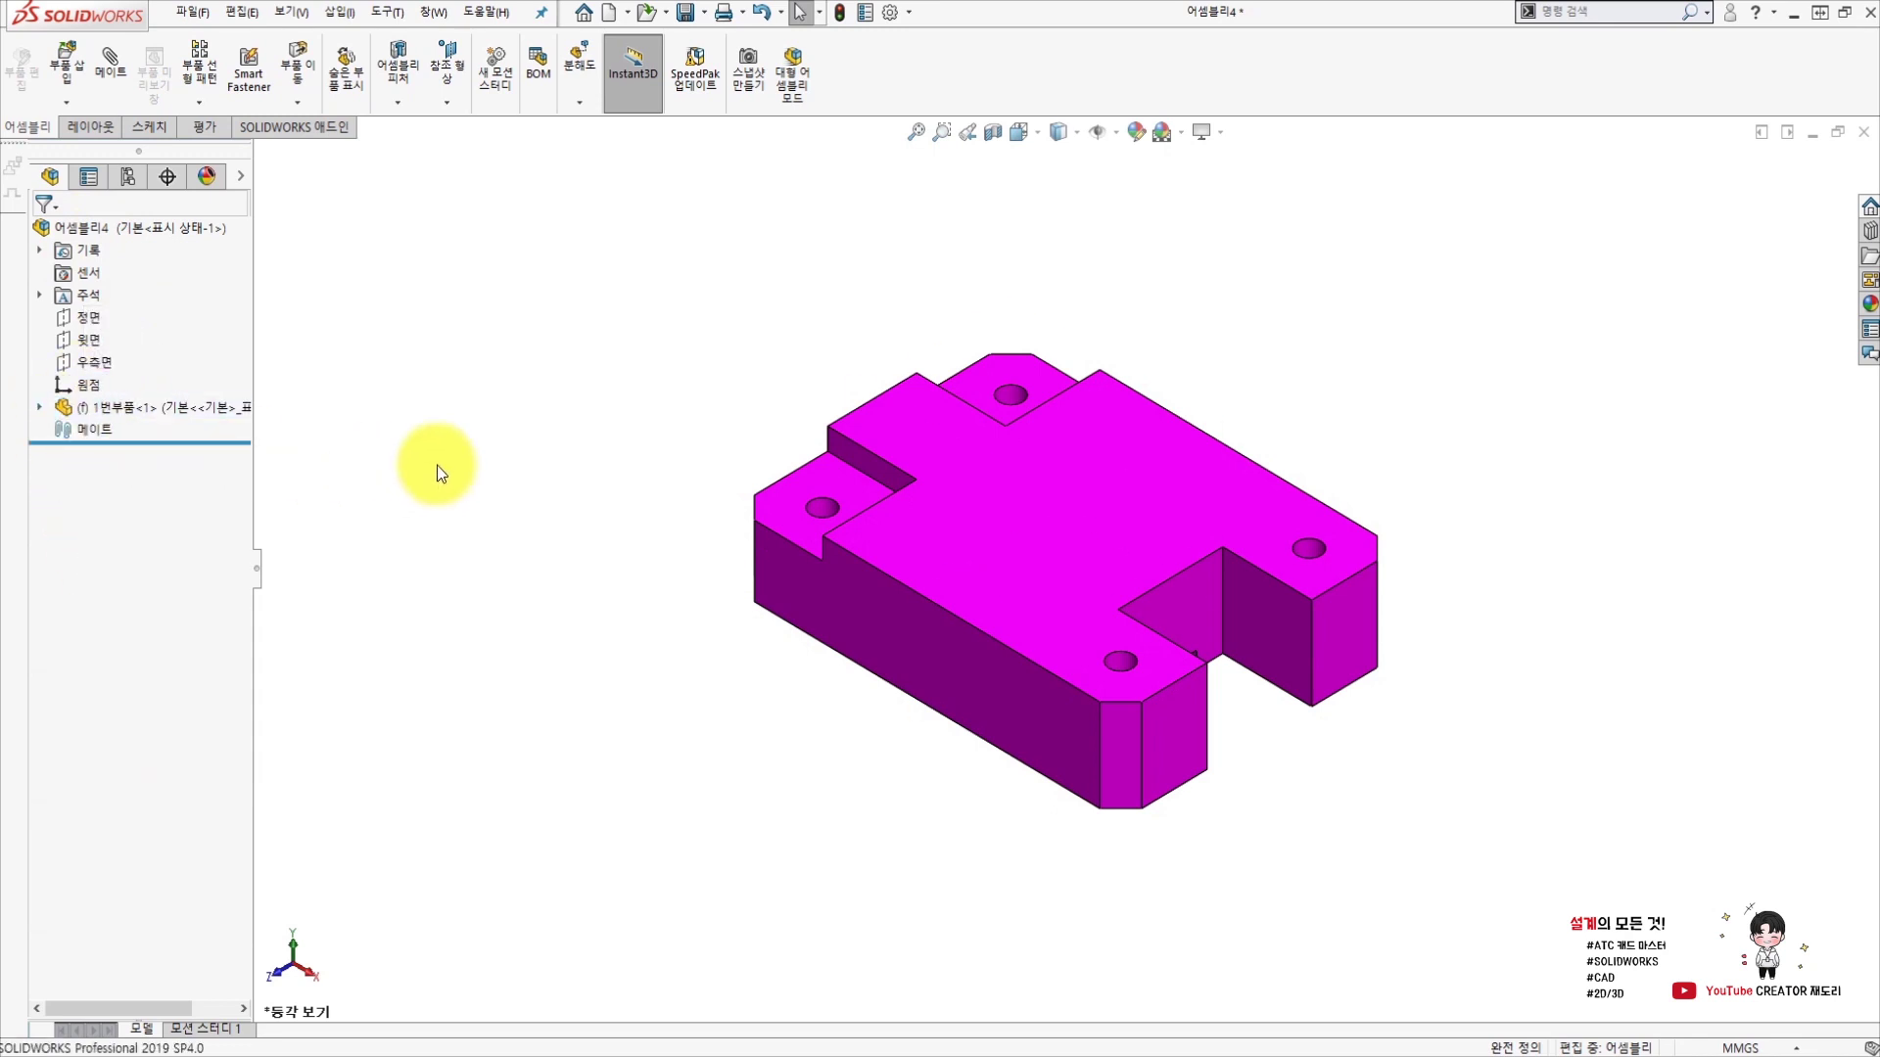
{"action": "middle_click_drag", "start_coordinate": [474, 526], "coordinate": [481, 536]}
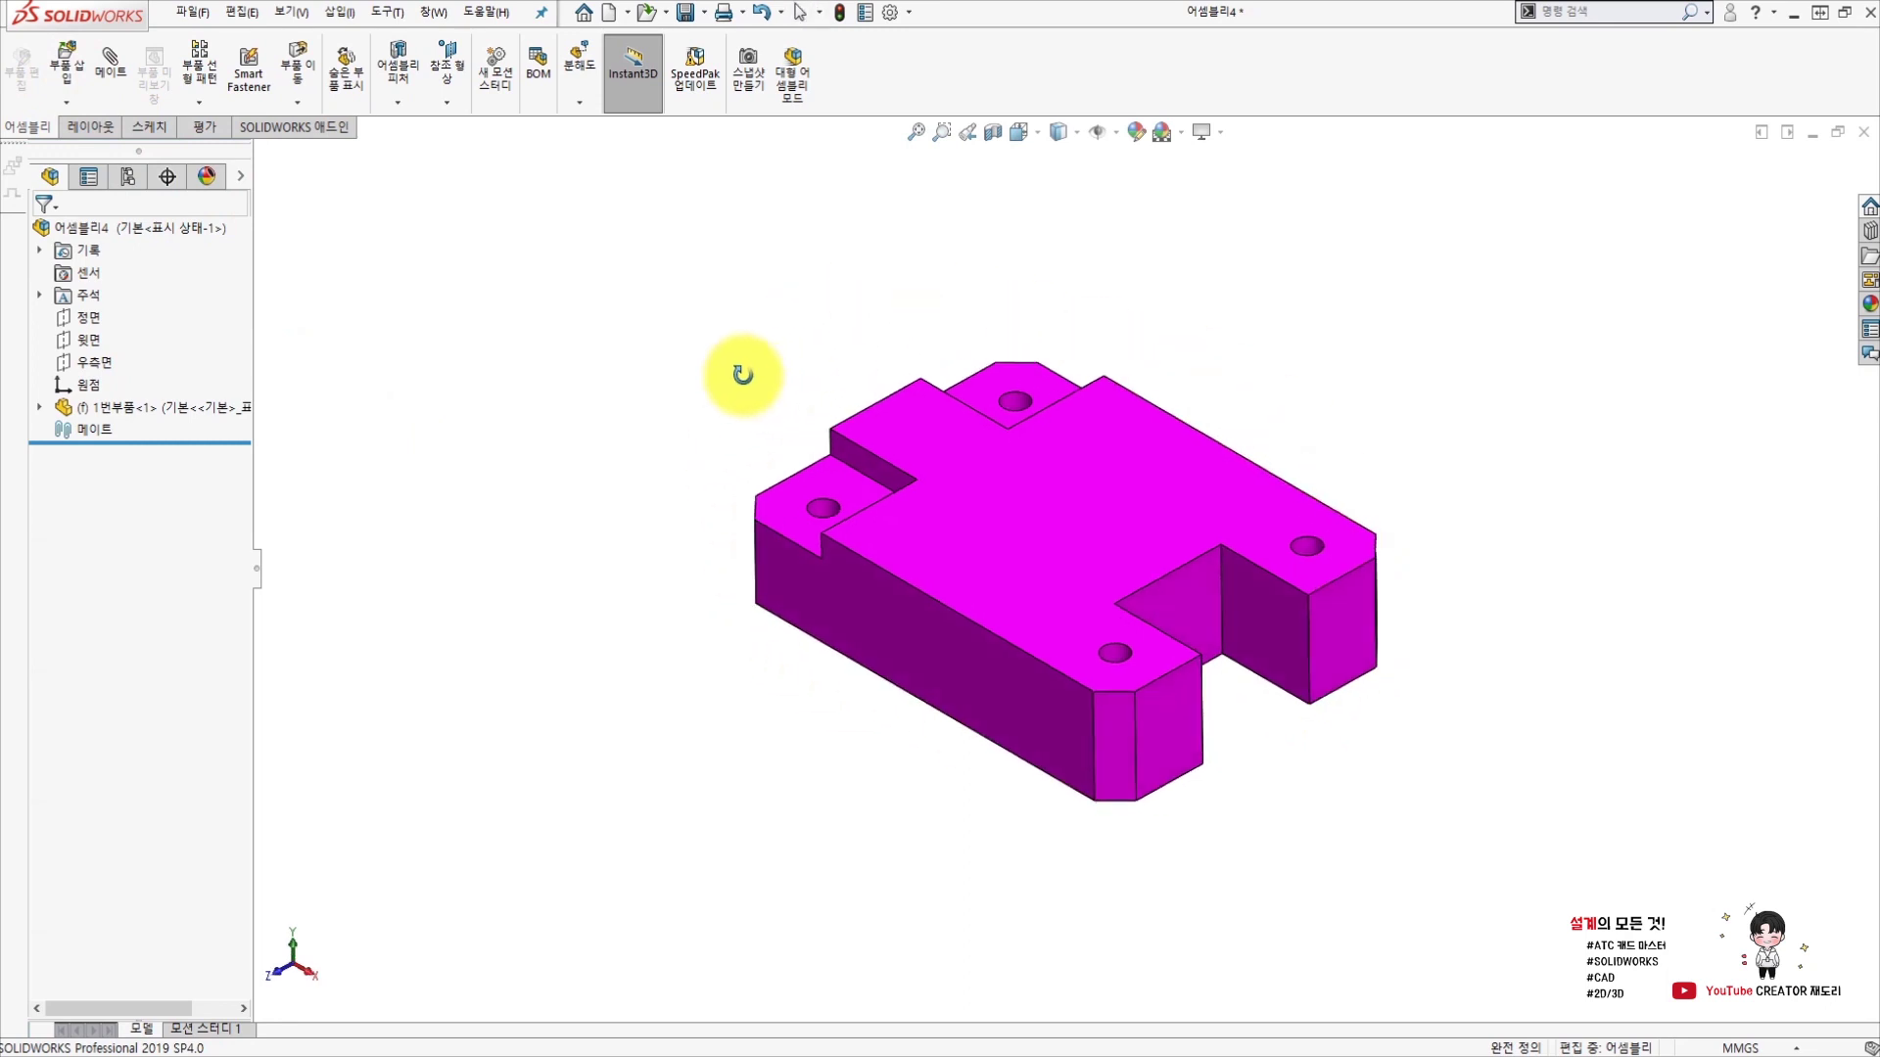
{"action": "mouse_move", "coordinate": [858, 511]}
{"action": "left_mouse_down"}
{"action": "mouse_move", "coordinate": [987, 532]}
{"action": "mouse_move", "coordinate": [934, 536]}
{"action": "left_mouse_up"}
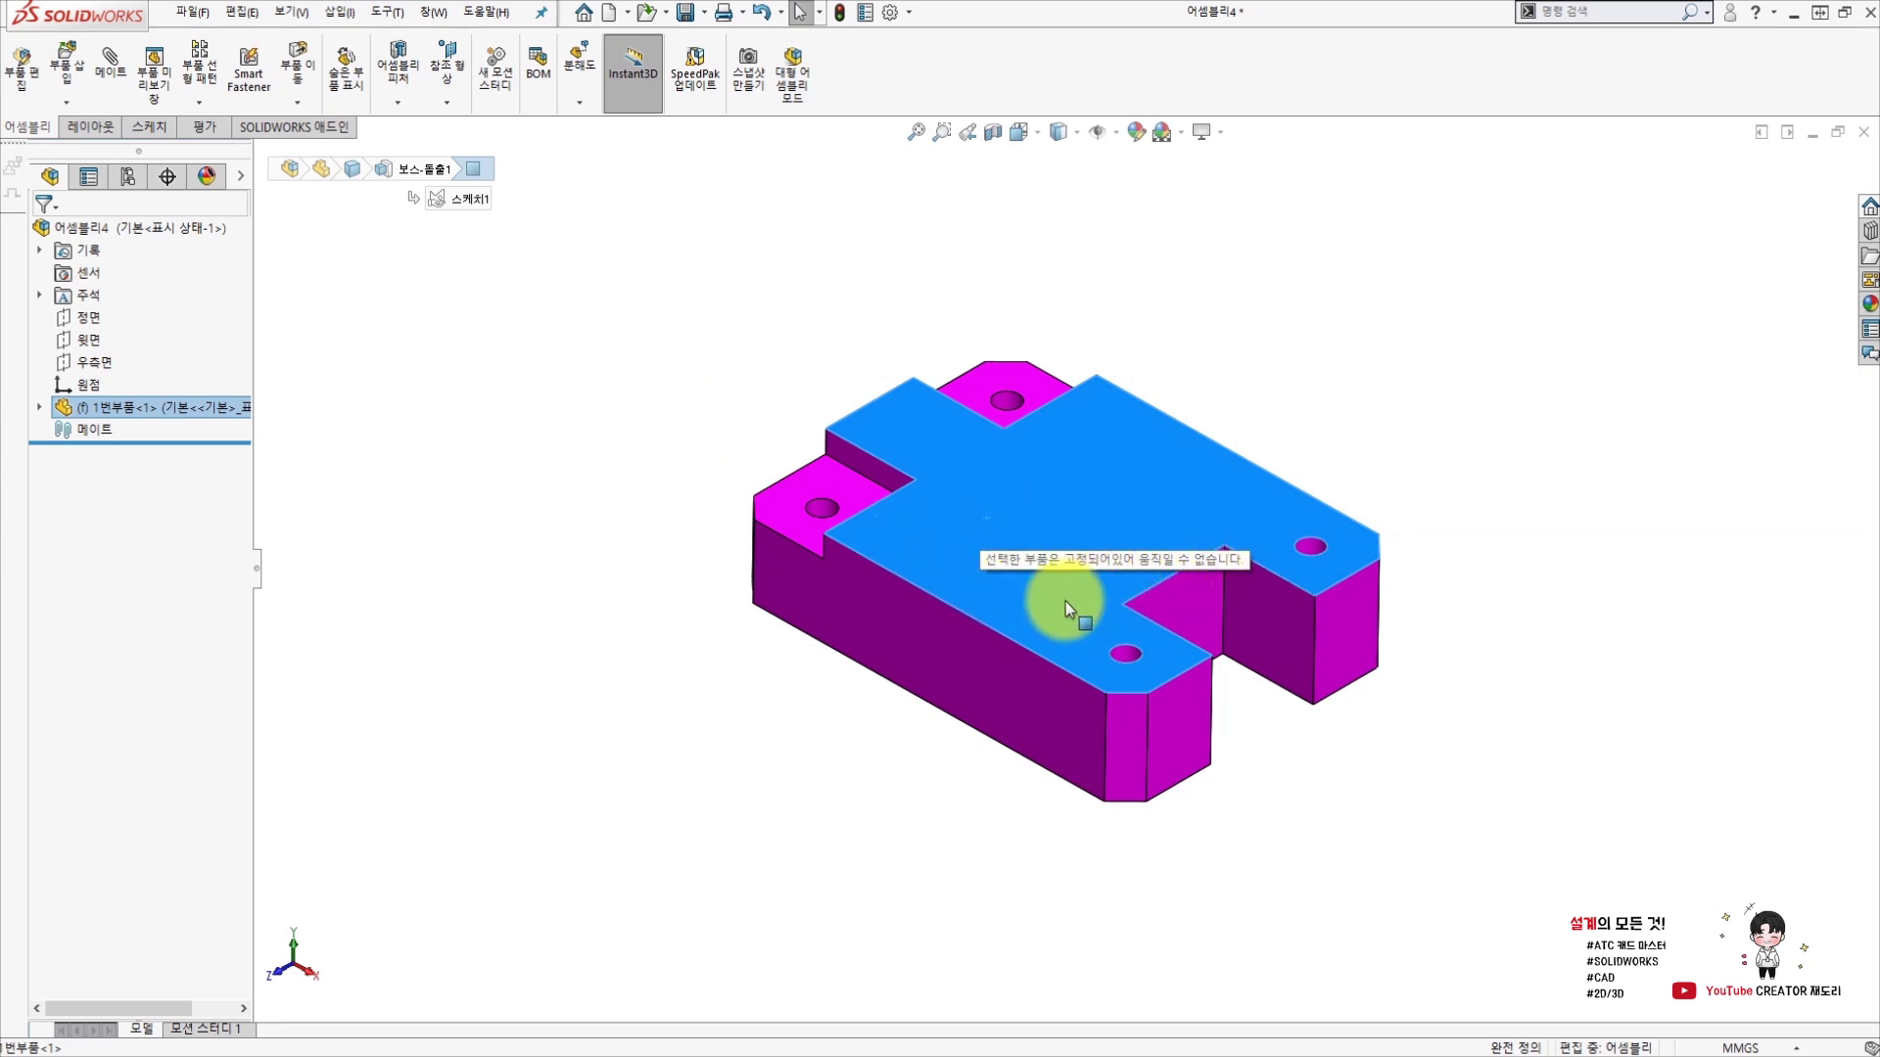
{"action": "left_click", "coordinate": [675, 560]}
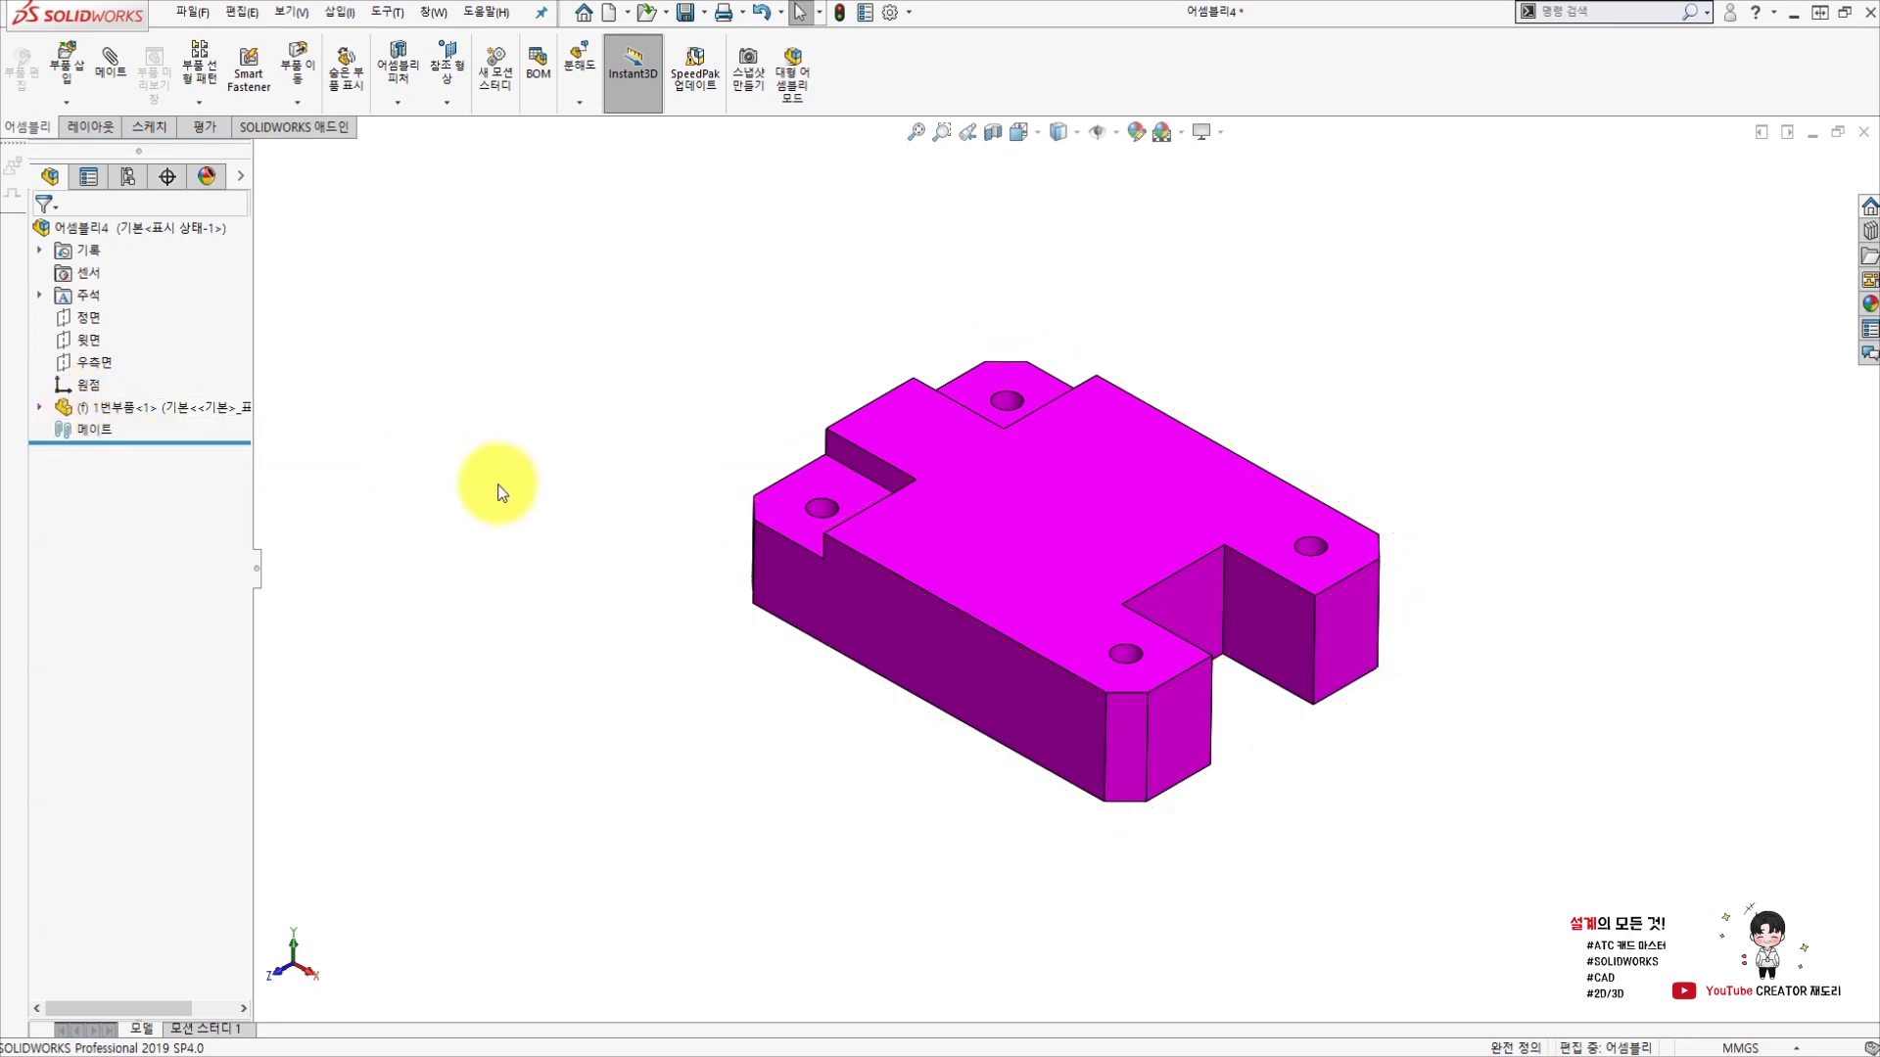
{"action": "left_click", "coordinate": [69, 73]}
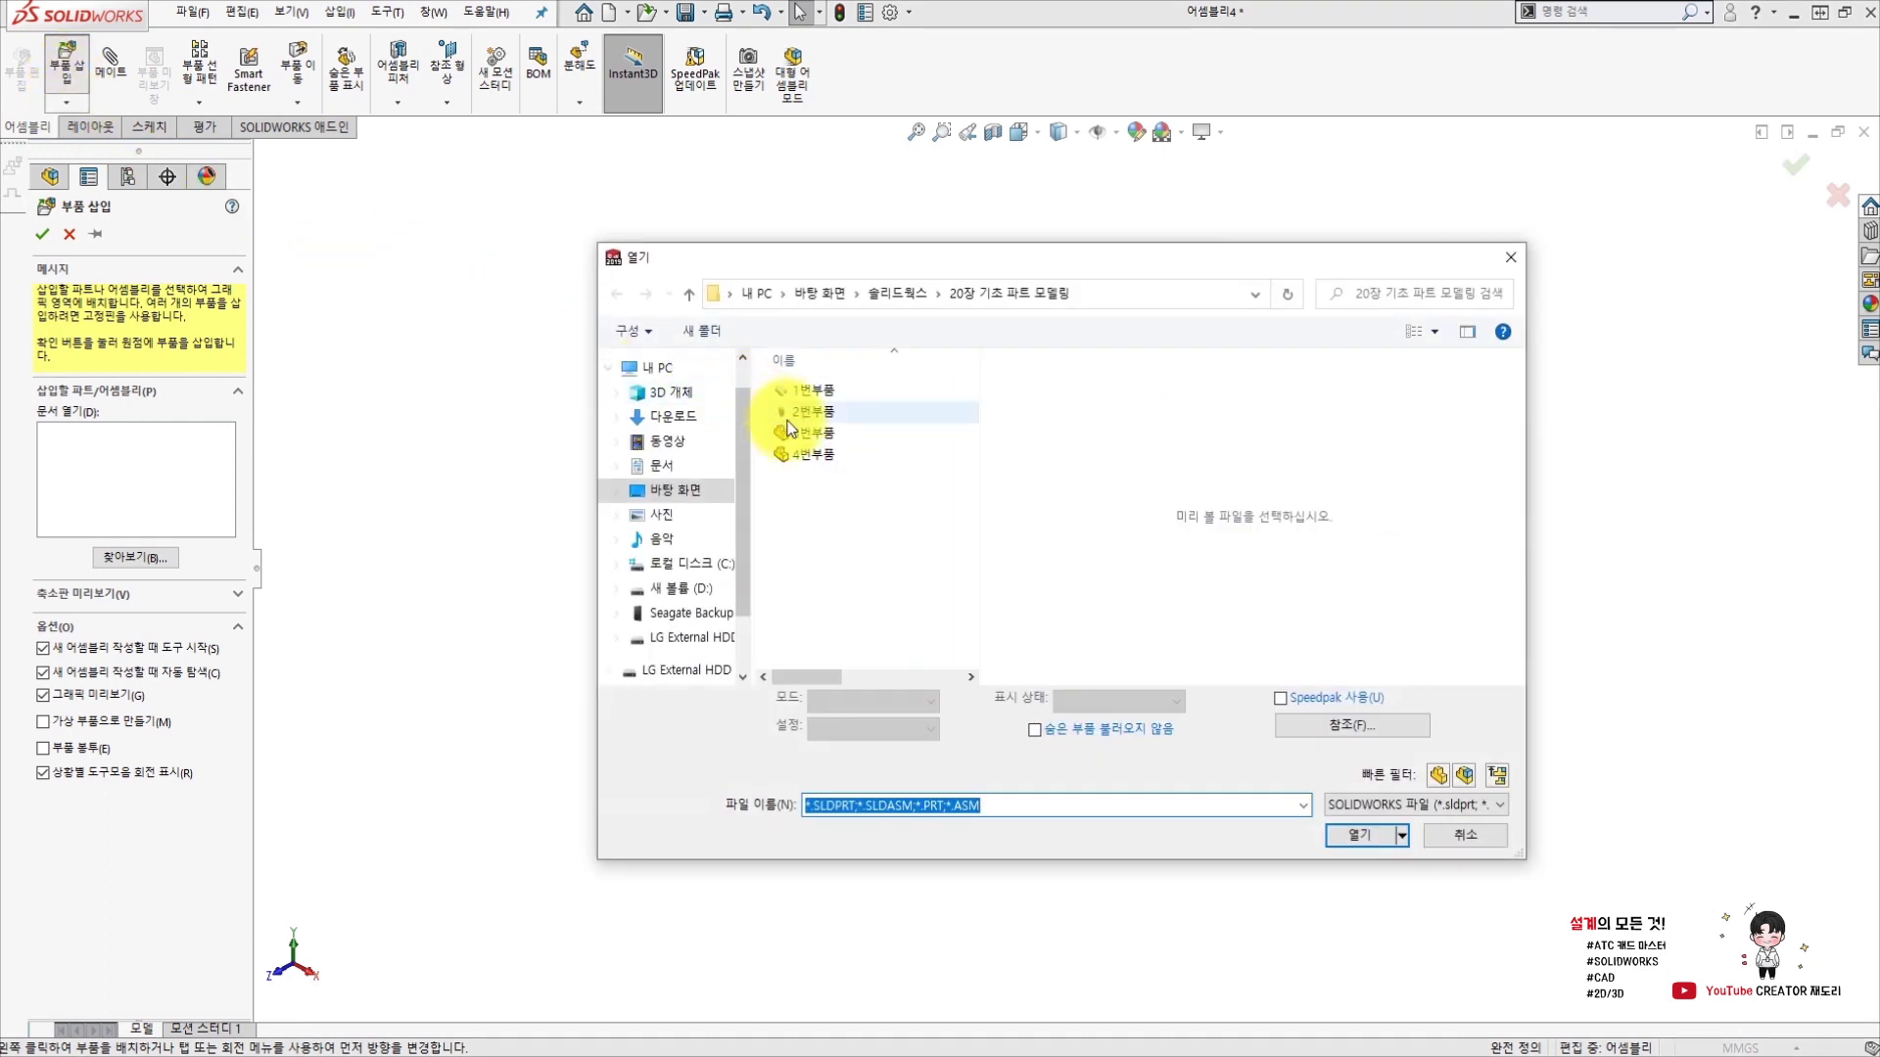
Insert the orange part 2번부품 and place it to the right of the magenta base.
{"action": "left_click", "coordinate": [805, 414]}
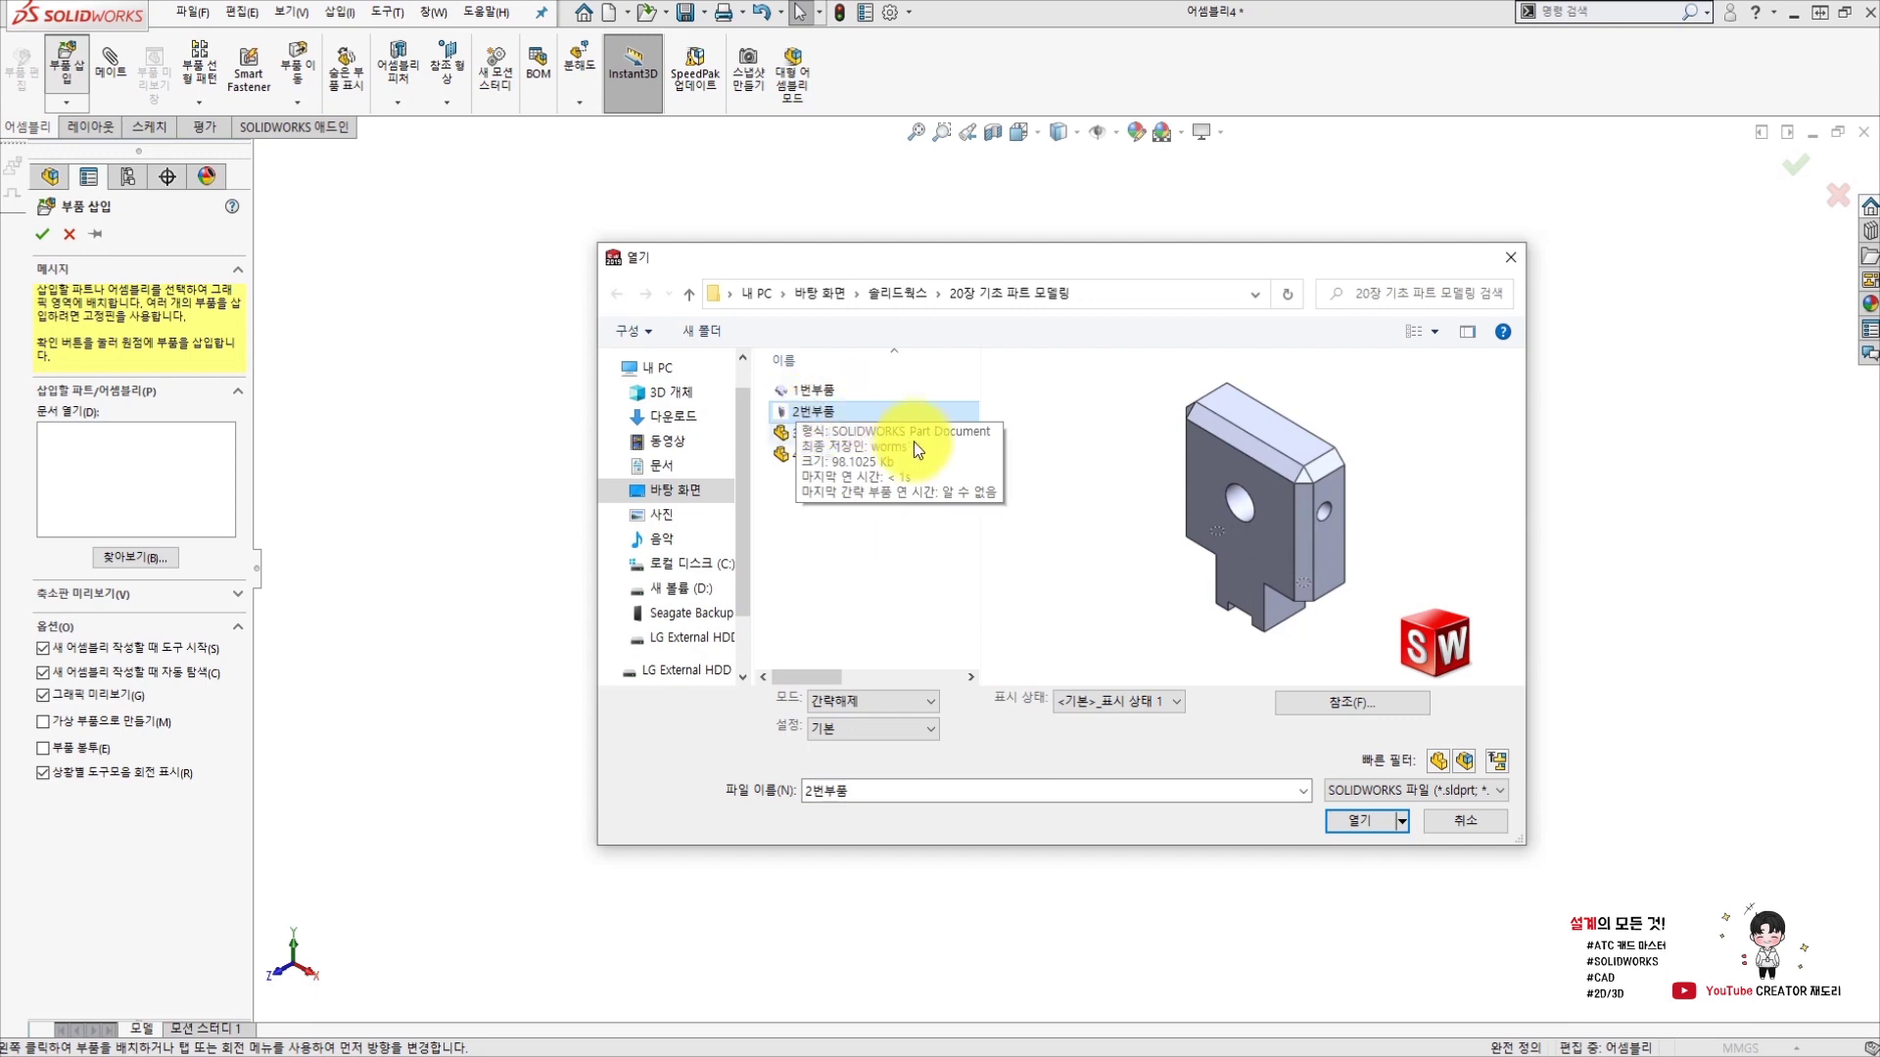
{"action": "left_click", "coordinate": [1359, 824]}
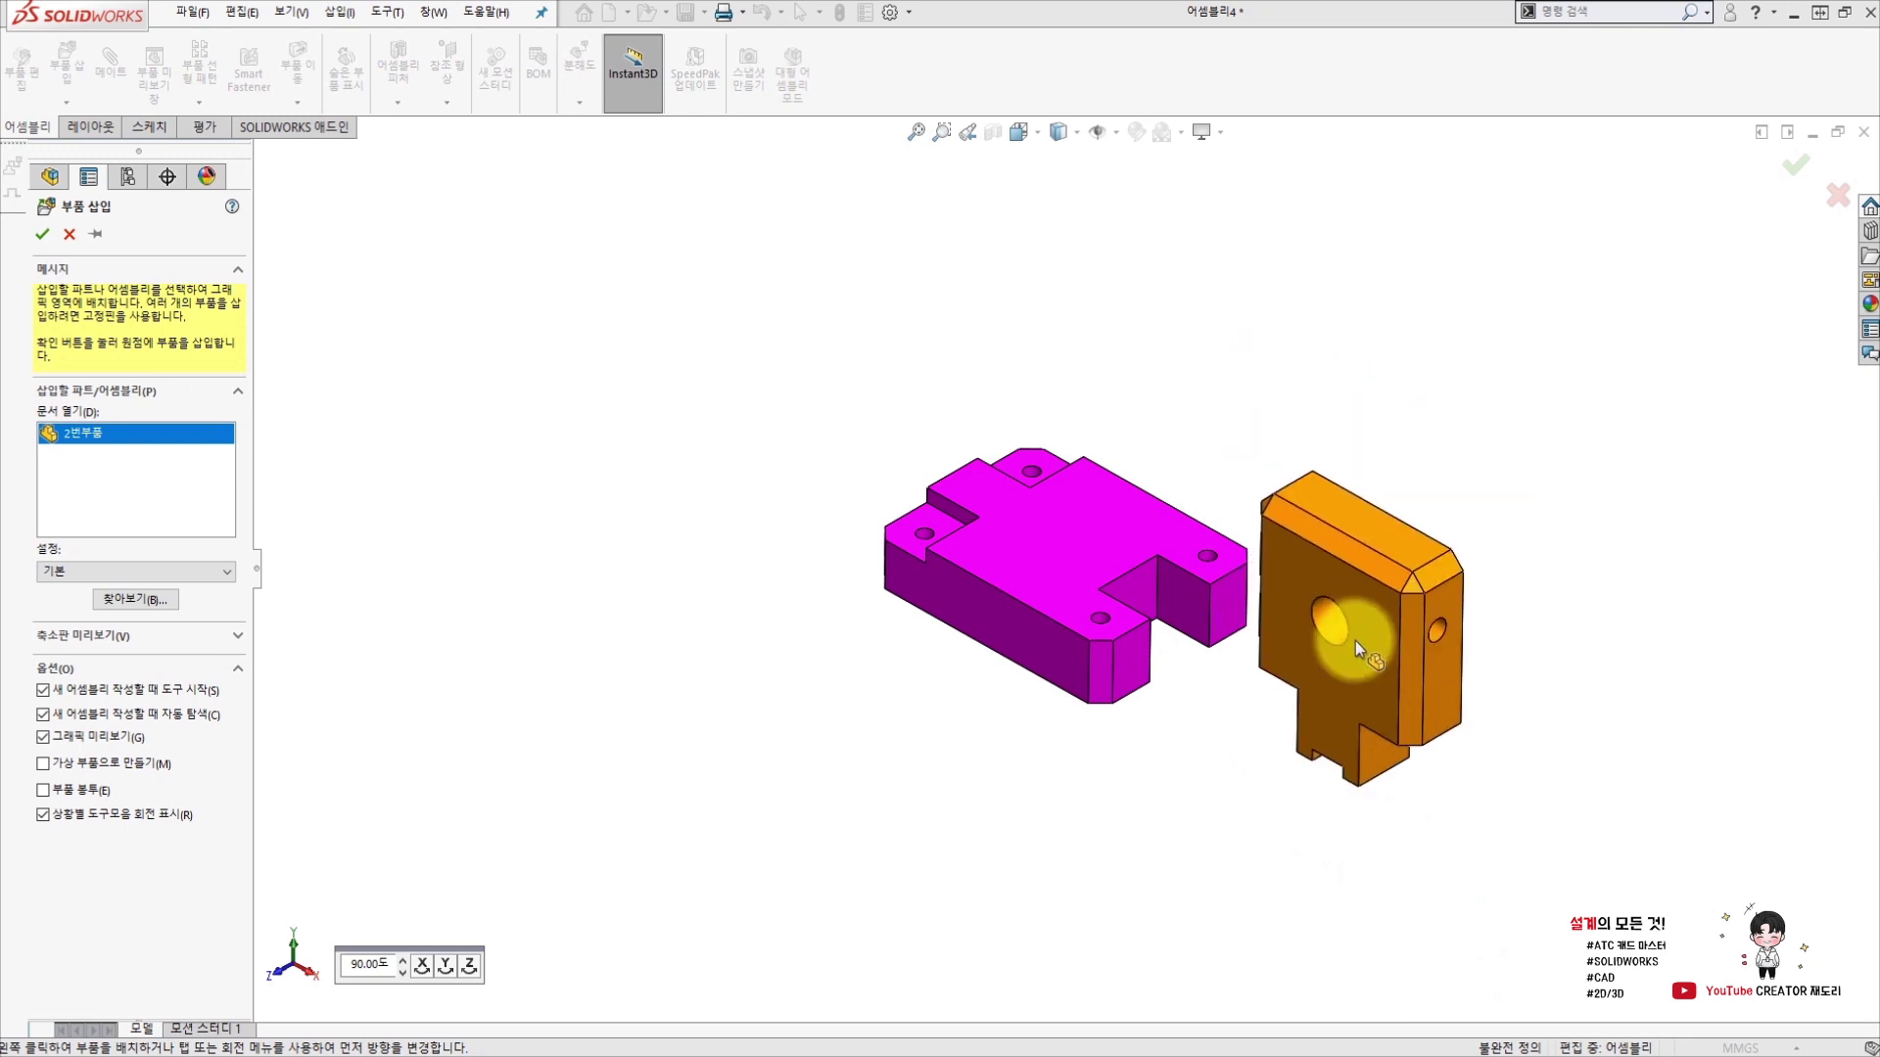
{"action": "left_click", "coordinate": [1392, 638]}
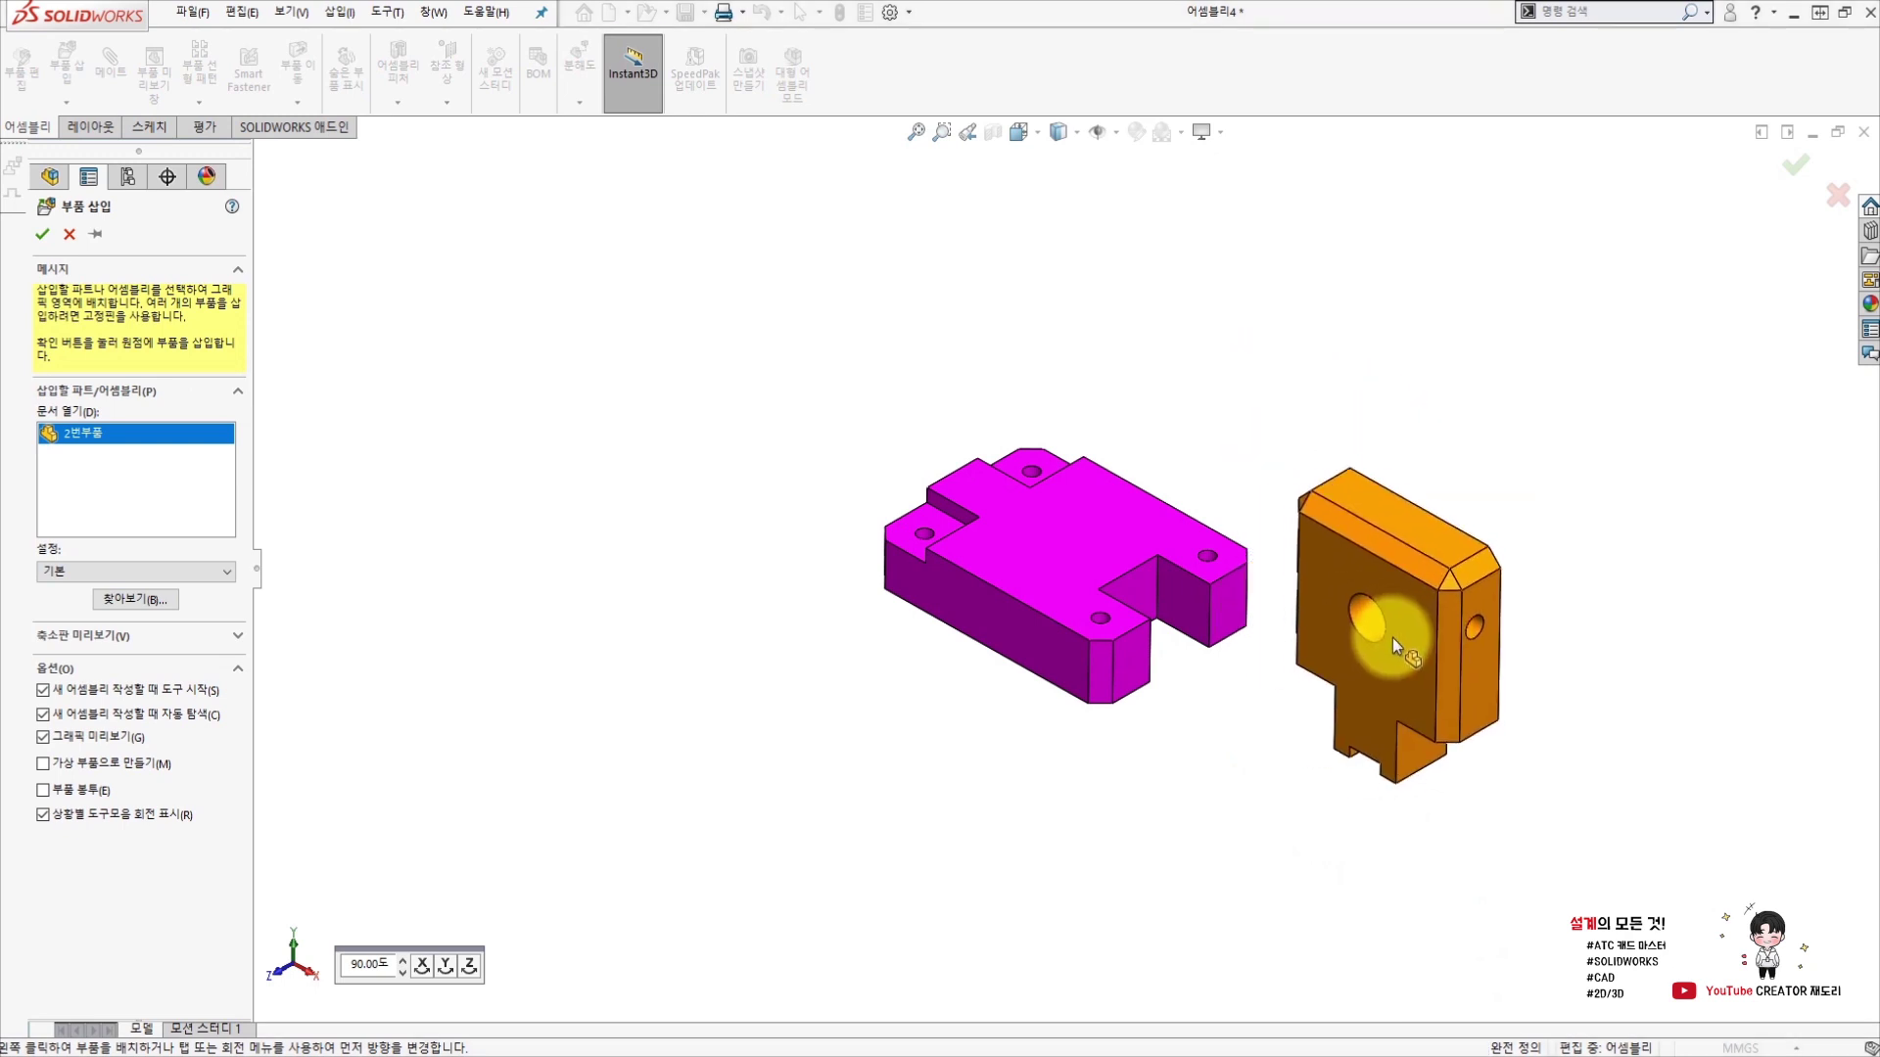
{"action": "scroll", "coordinate": [1469, 754], "scroll_direction": "down", "scroll_amount": 2}
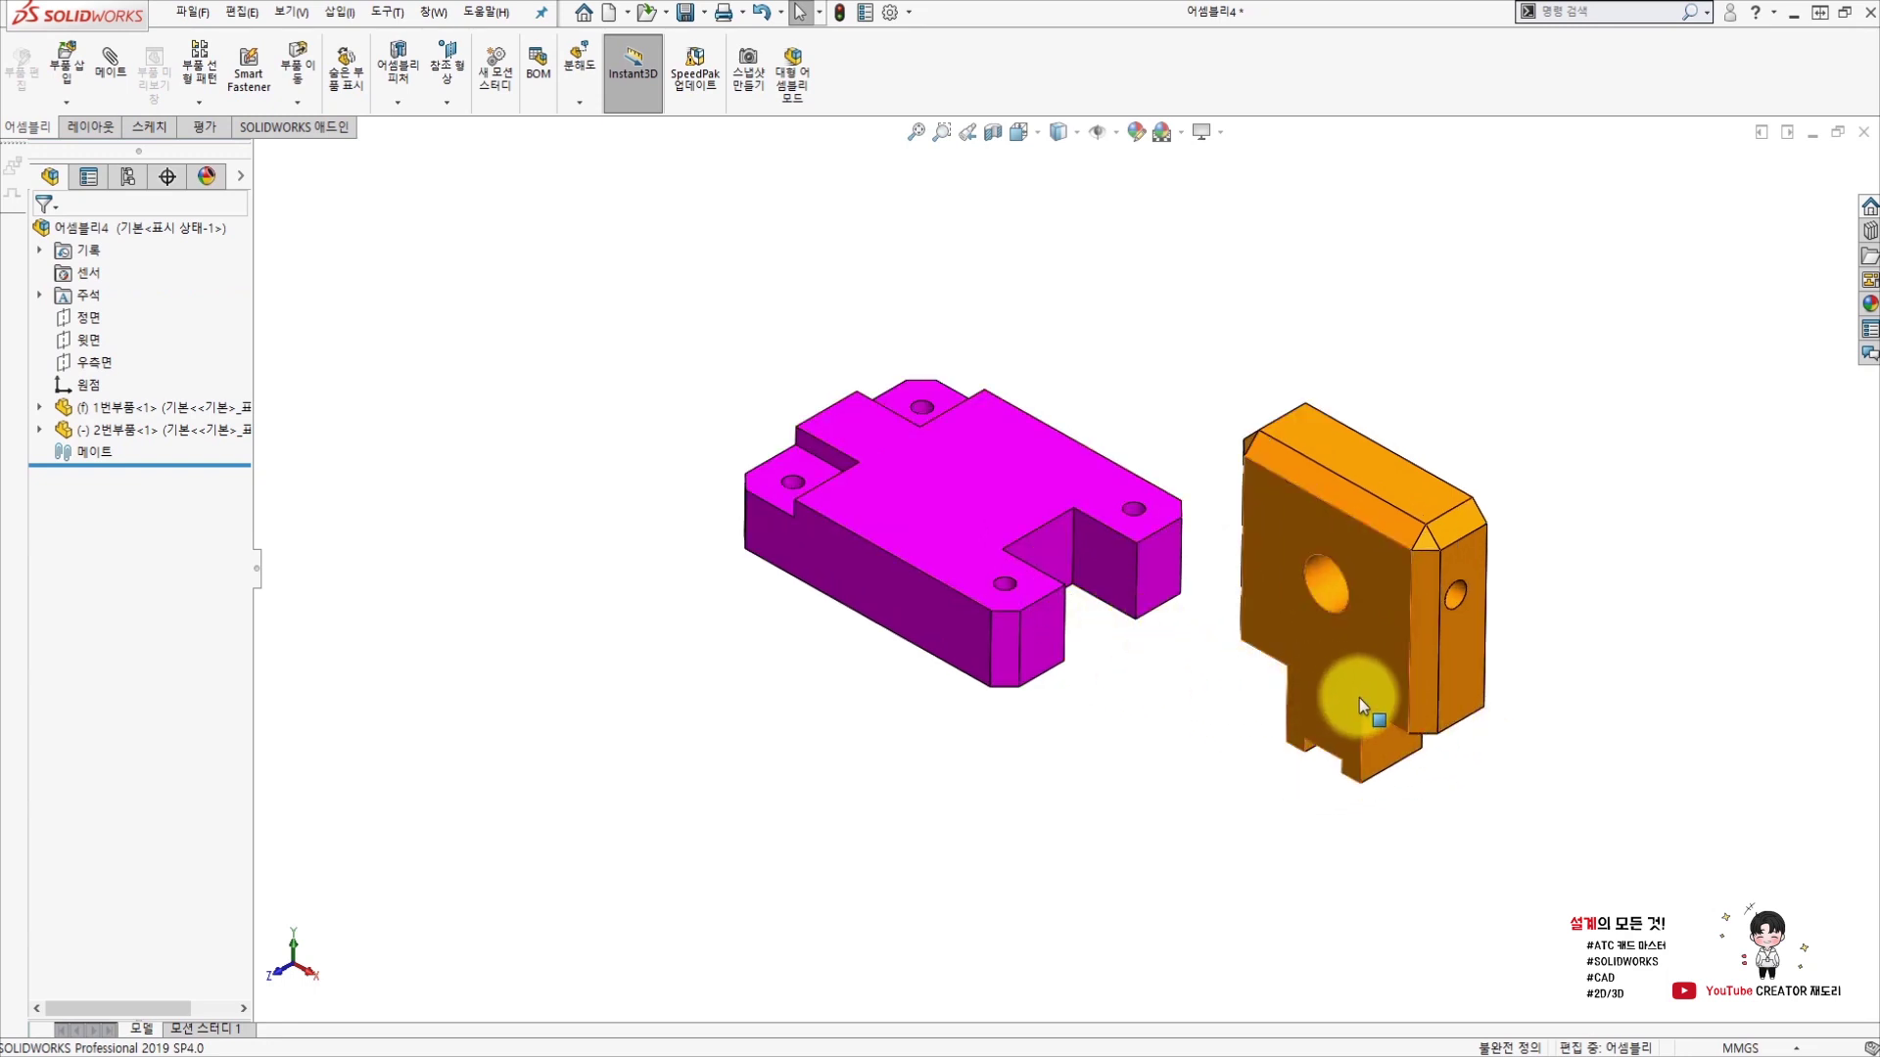
{"action": "left_click_drag", "start_coordinate": [1337, 678], "coordinate": [1336, 662]}
Rotate the orange block to show its large face and set it beside the magenta base.
{"action": "left_click", "coordinate": [1207, 681]}
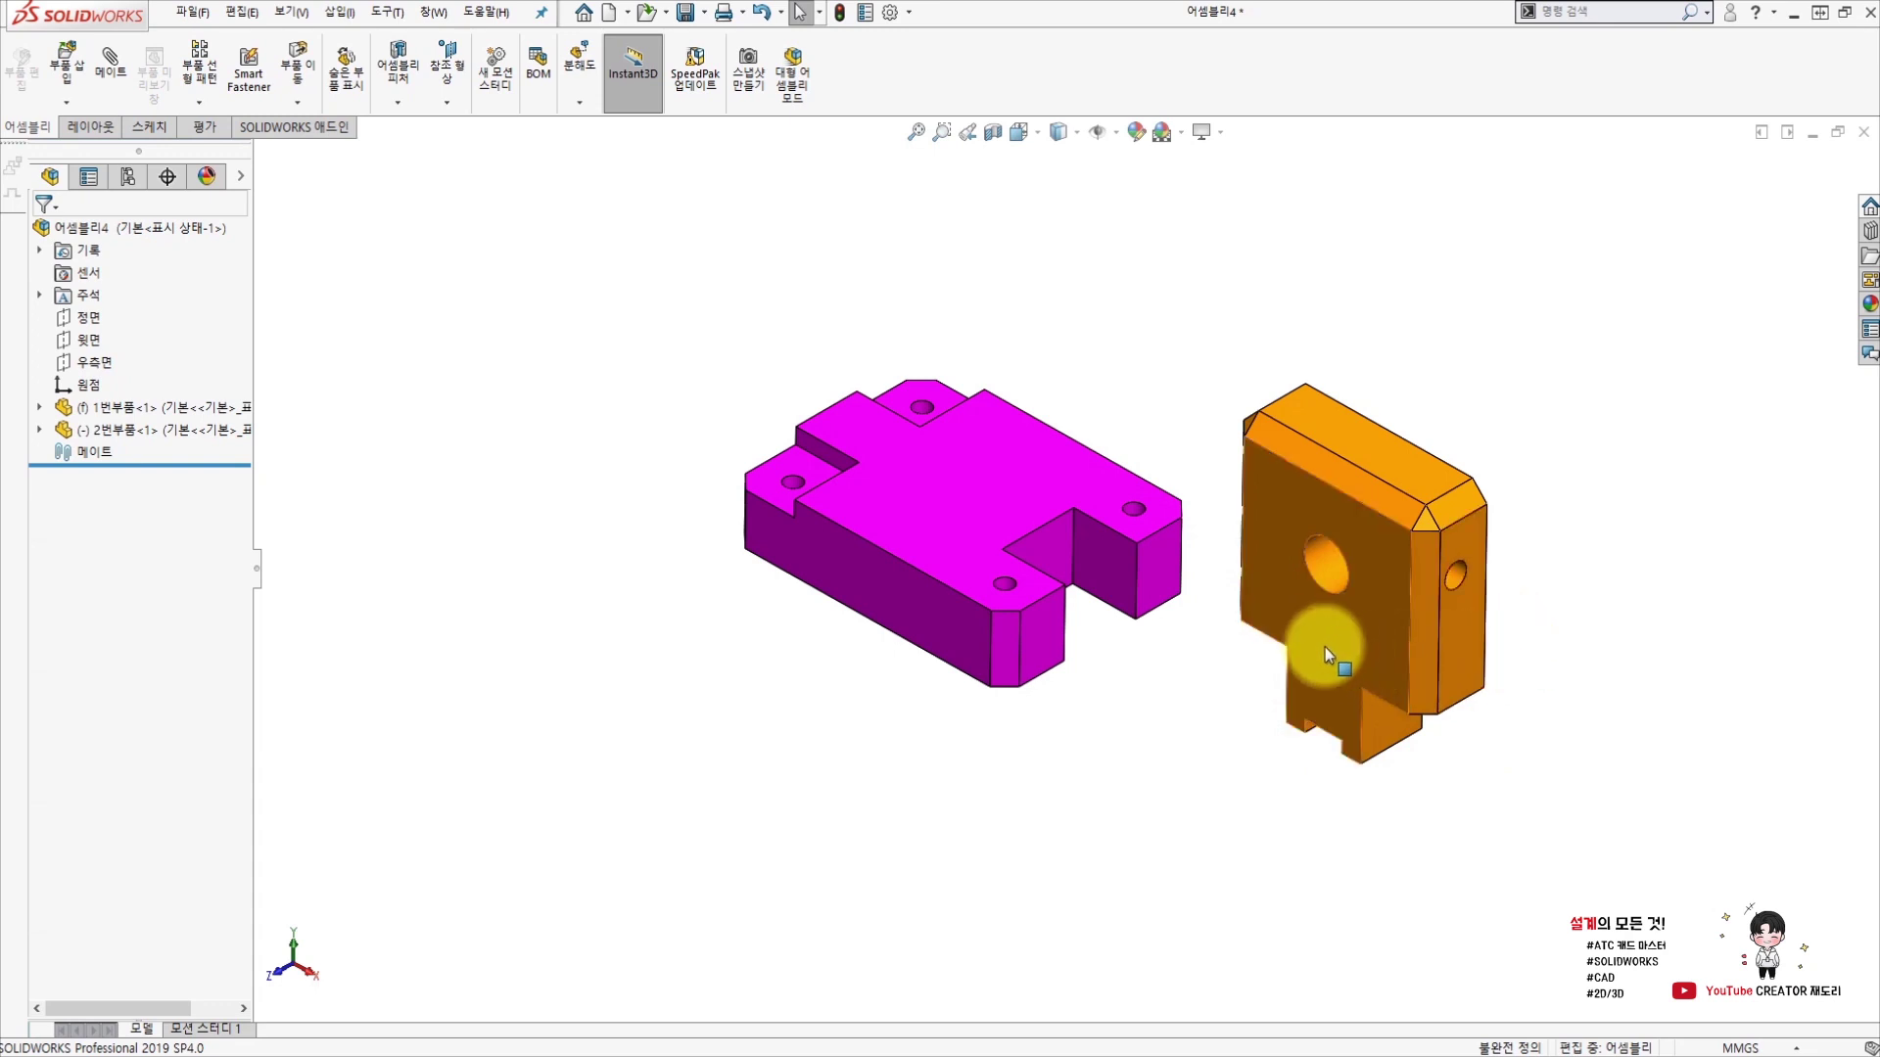
{"action": "left_click", "coordinate": [1308, 590]}
{"action": "mouse_move", "coordinate": [1308, 589]}
{"action": "left_mouse_down"}
{"action": "mouse_move", "coordinate": [1498, 788]}
{"action": "mouse_move", "coordinate": [1439, 659]}
{"action": "mouse_move", "coordinate": [1280, 574]}
{"action": "mouse_move", "coordinate": [1316, 697]}
{"action": "mouse_move", "coordinate": [1217, 663]}
{"action": "mouse_move", "coordinate": [1220, 721]}
{"action": "left_mouse_up"}
{"action": "mouse_move", "coordinate": [1348, 644]}
{"action": "left_mouse_down"}
{"action": "mouse_move", "coordinate": [1447, 523]}
{"action": "mouse_move", "coordinate": [1423, 473]}
{"action": "mouse_move", "coordinate": [1531, 524]}
{"action": "mouse_move", "coordinate": [1441, 530]}
{"action": "left_mouse_up"}
{"action": "left_click", "coordinate": [1581, 573]}
{"action": "mouse_move", "coordinate": [1312, 572]}
{"action": "left_mouse_down"}
{"action": "mouse_move", "coordinate": [1033, 526]}
{"action": "mouse_move", "coordinate": [1323, 620]}
{"action": "mouse_move", "coordinate": [1327, 641]}
{"action": "left_mouse_up"}
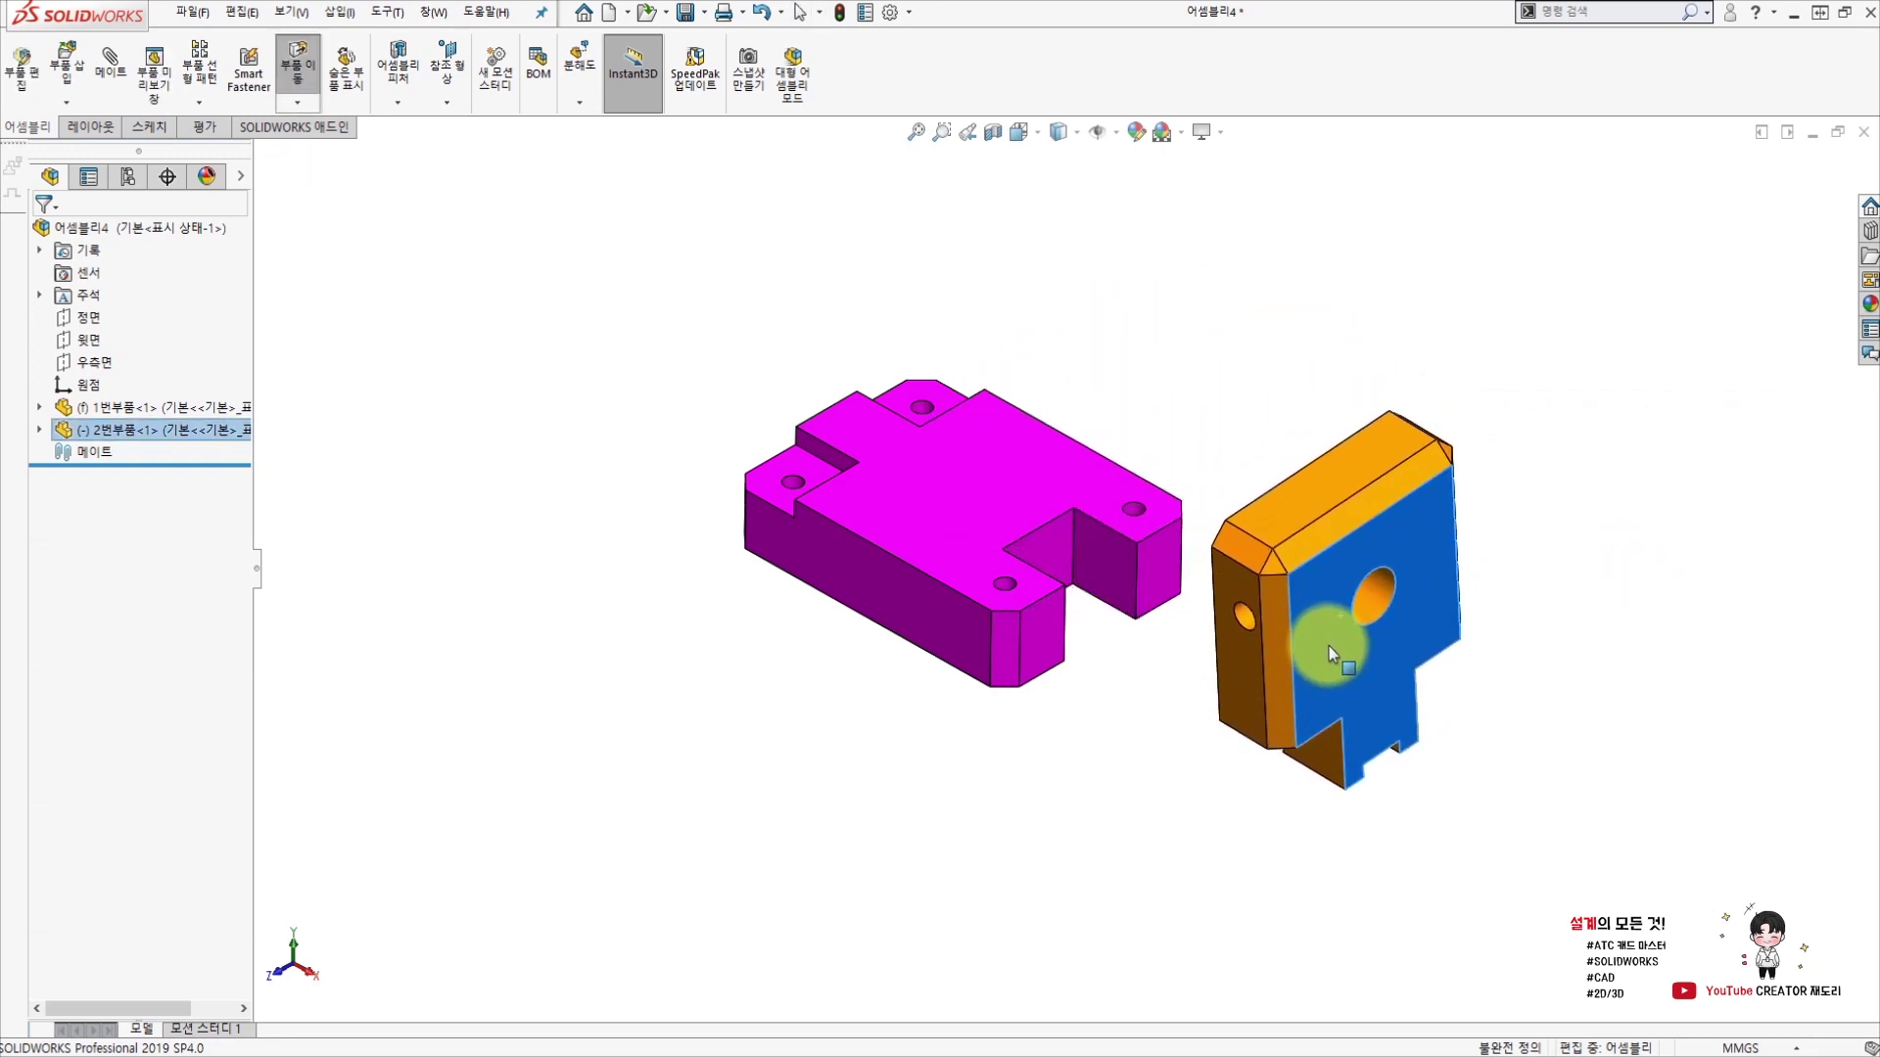
{"action": "left_click", "coordinate": [1536, 698]}
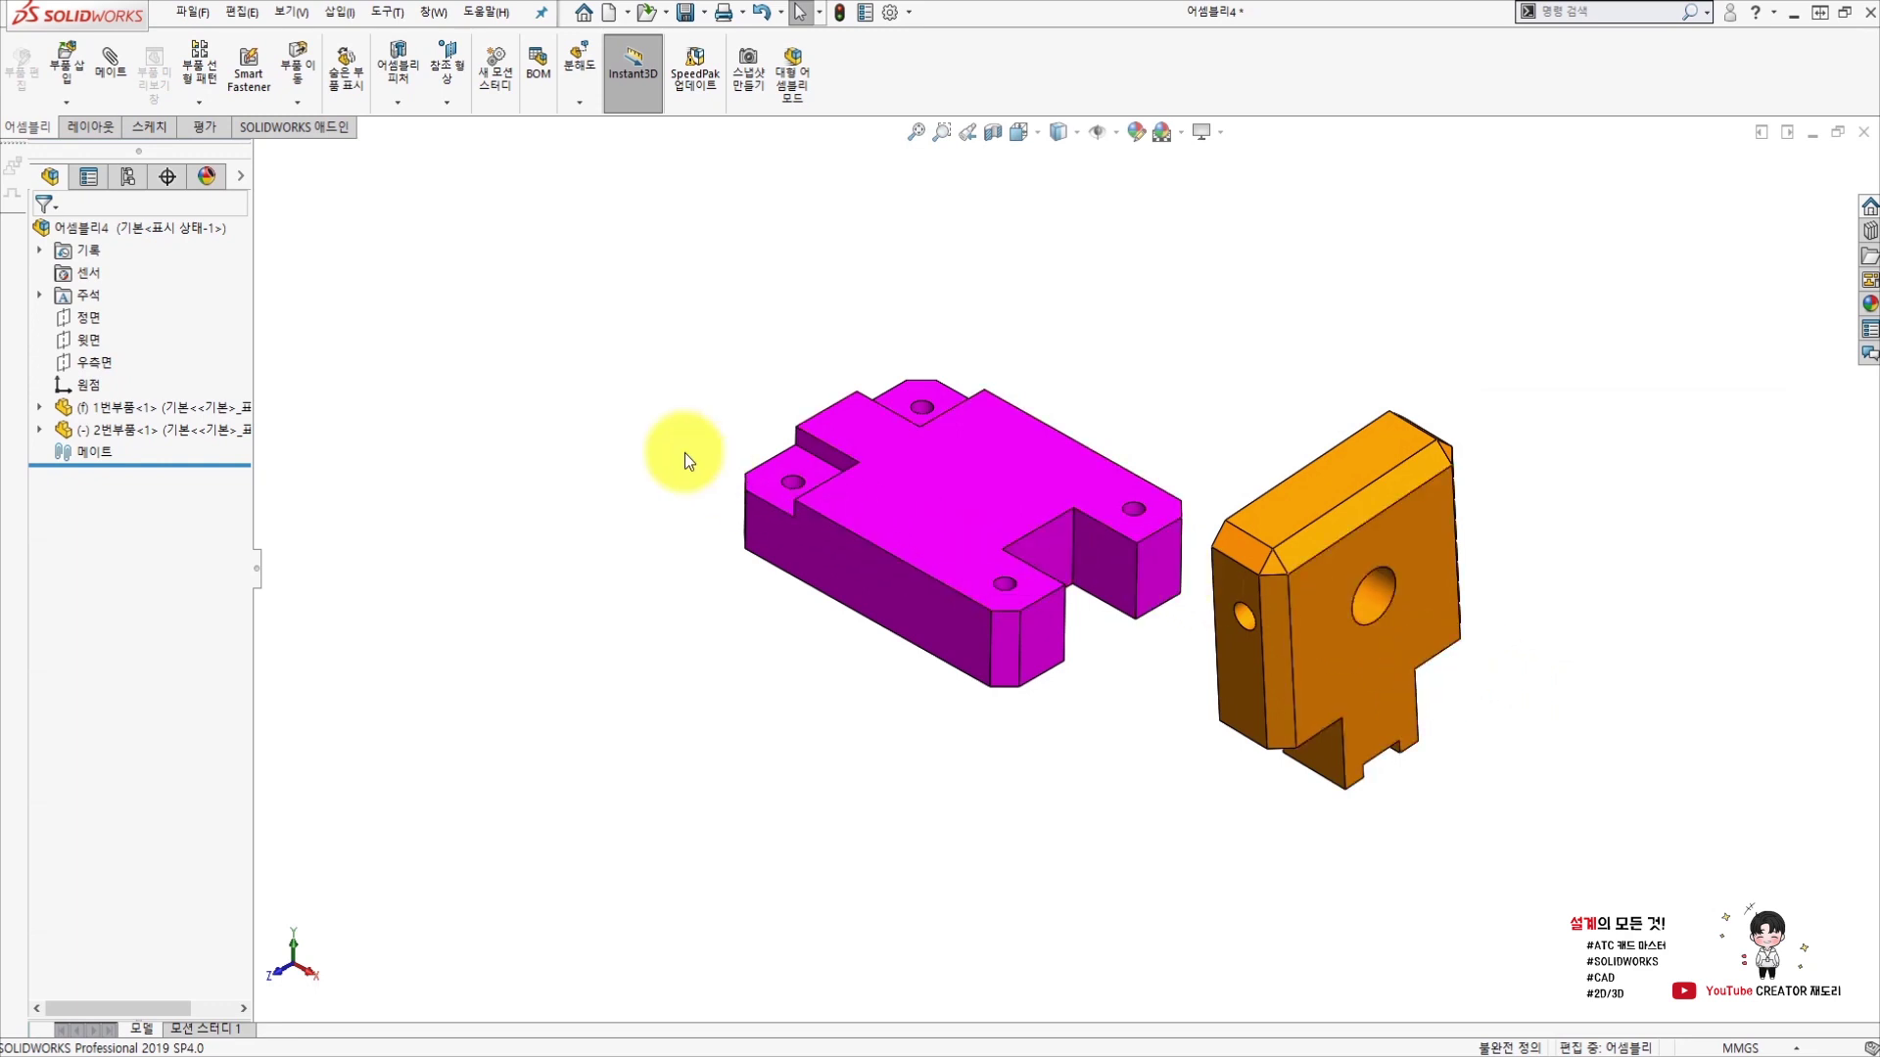
{"action": "left_click", "coordinate": [115, 82]}
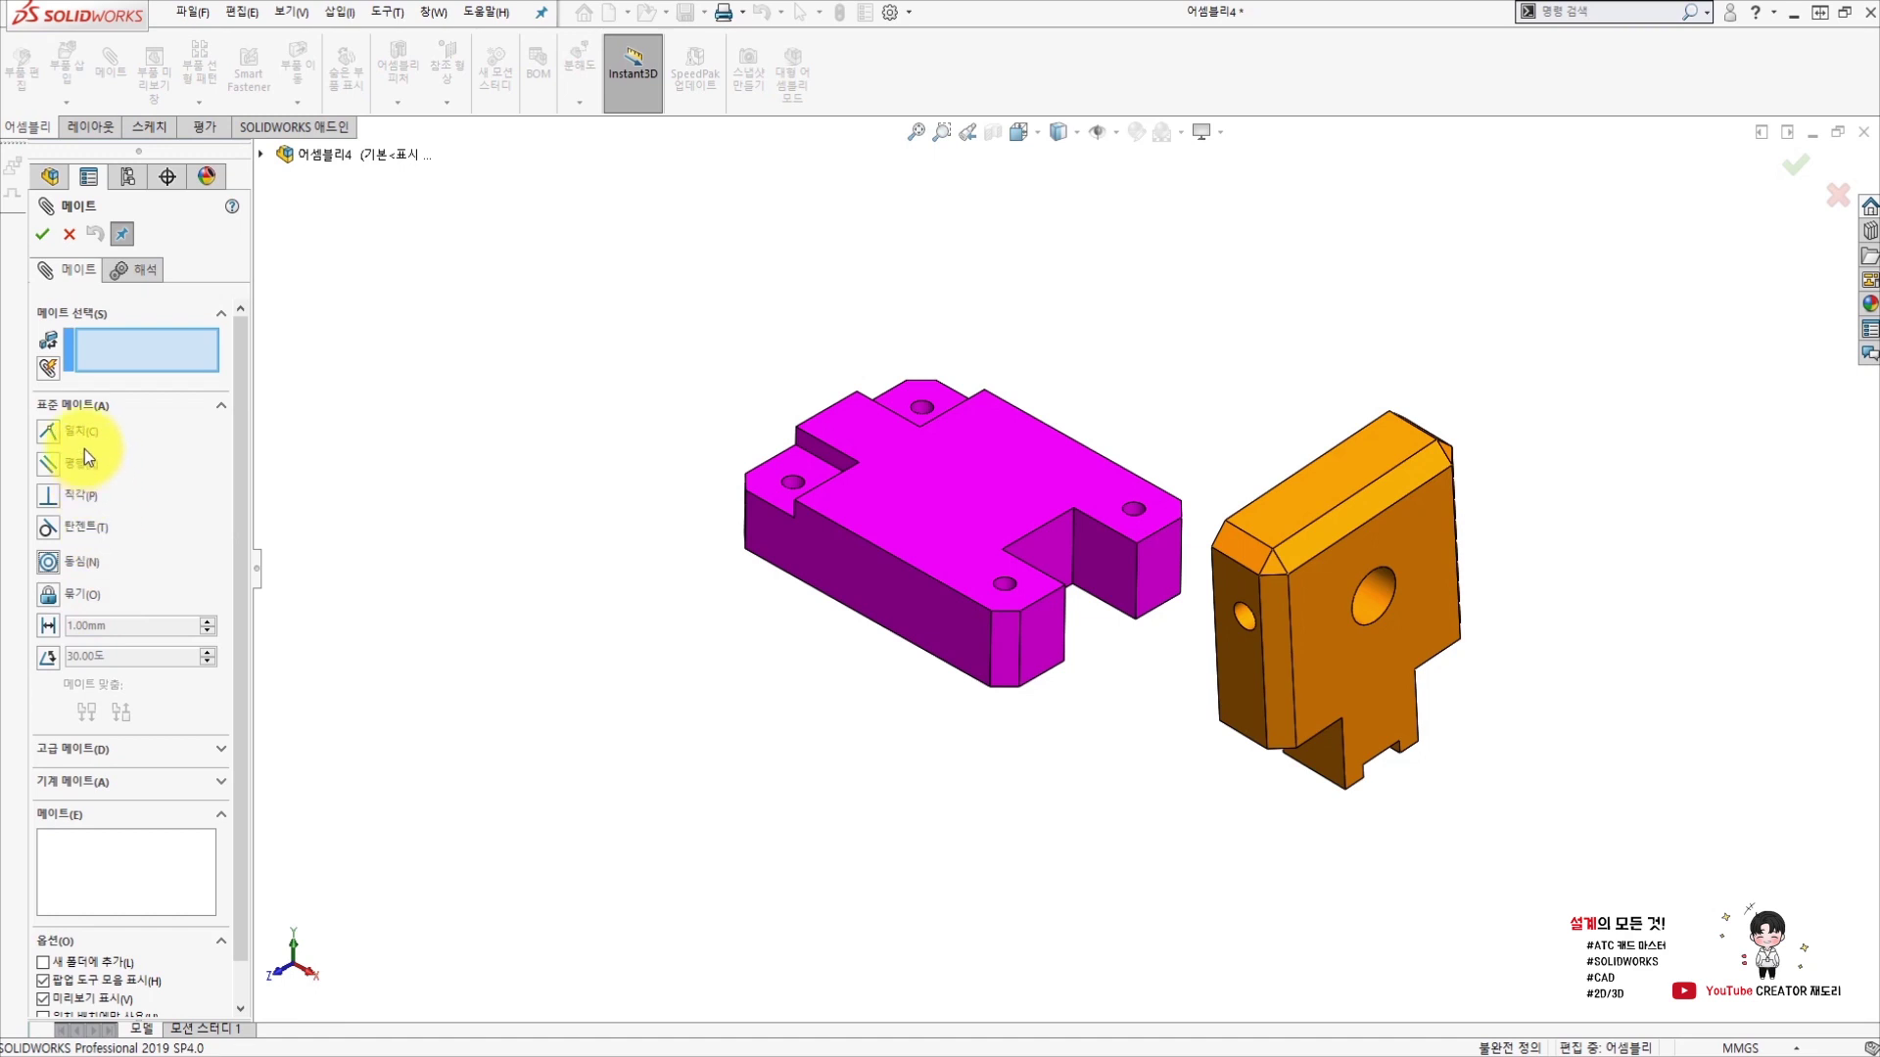
Browse the advanced, mechanical and standard mate types, then orbit to view both parts.
{"action": "left_click", "coordinate": [90, 755]}
{"action": "left_click", "coordinate": [90, 748]}
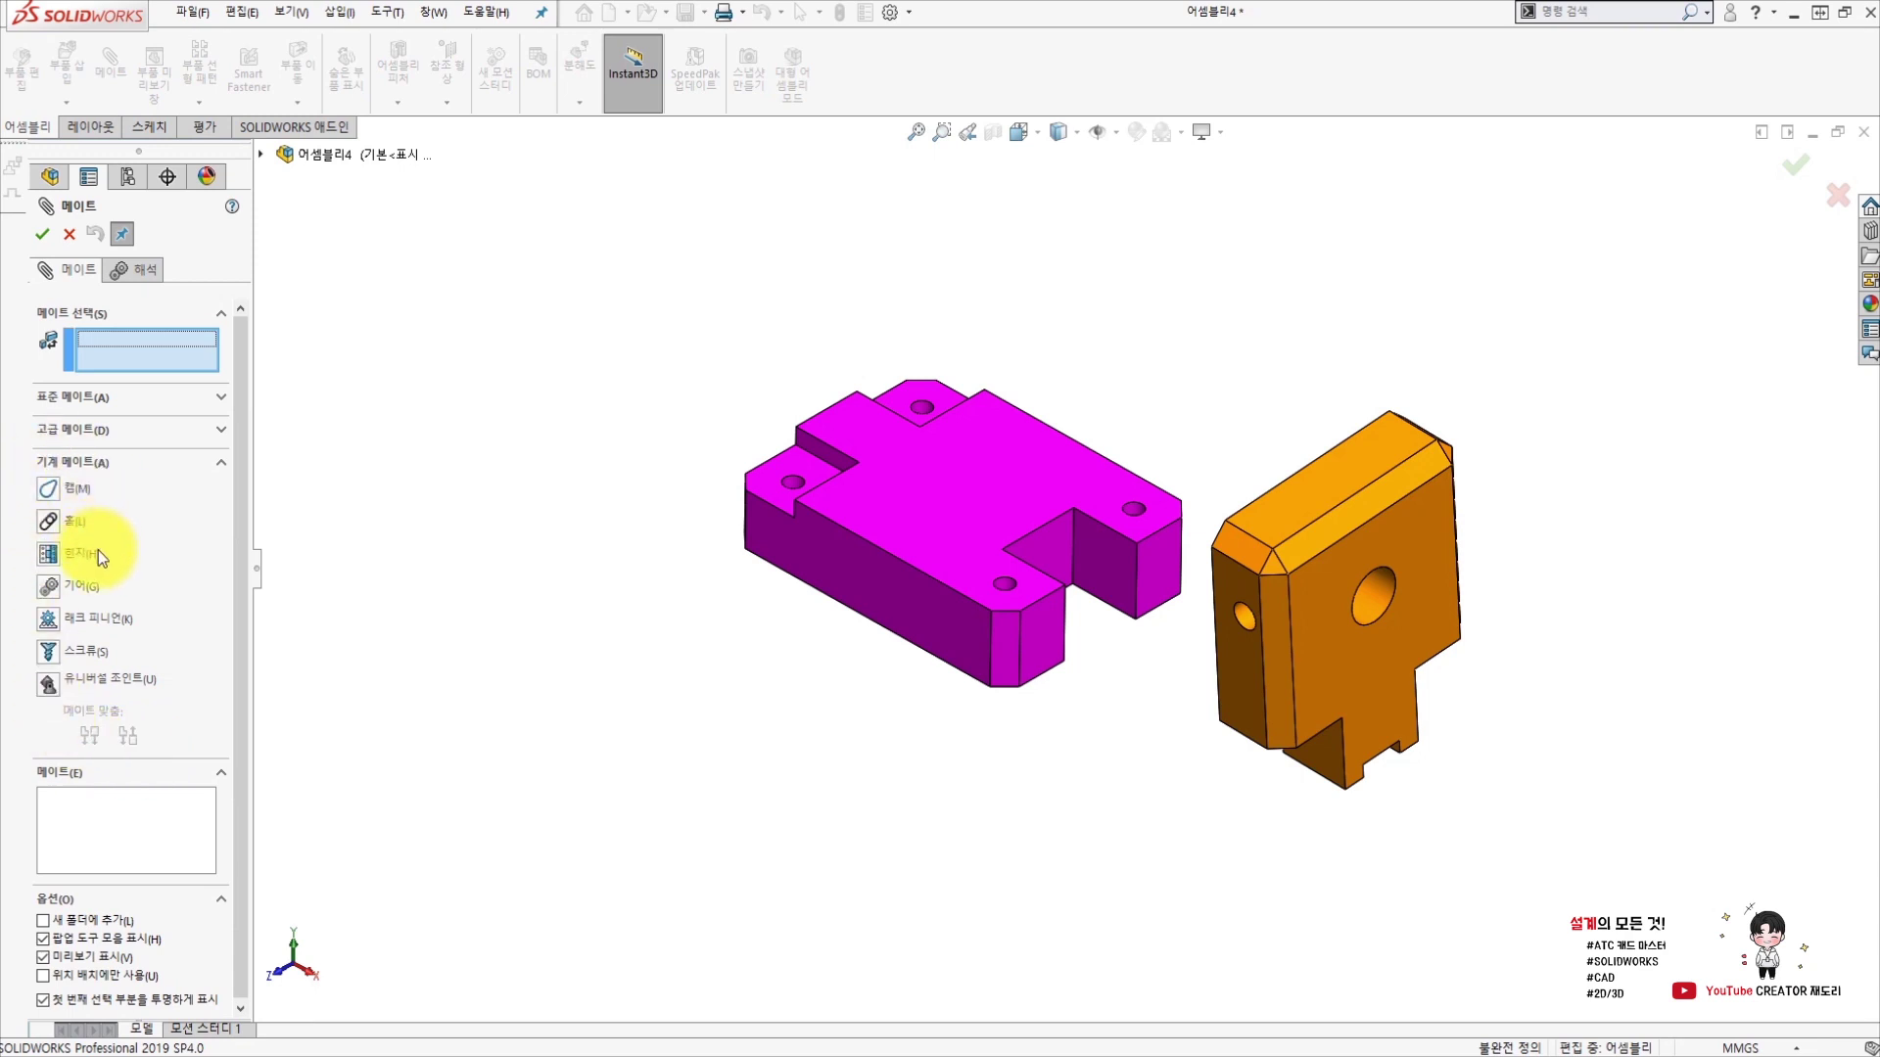
{"action": "left_click", "coordinate": [74, 396]}
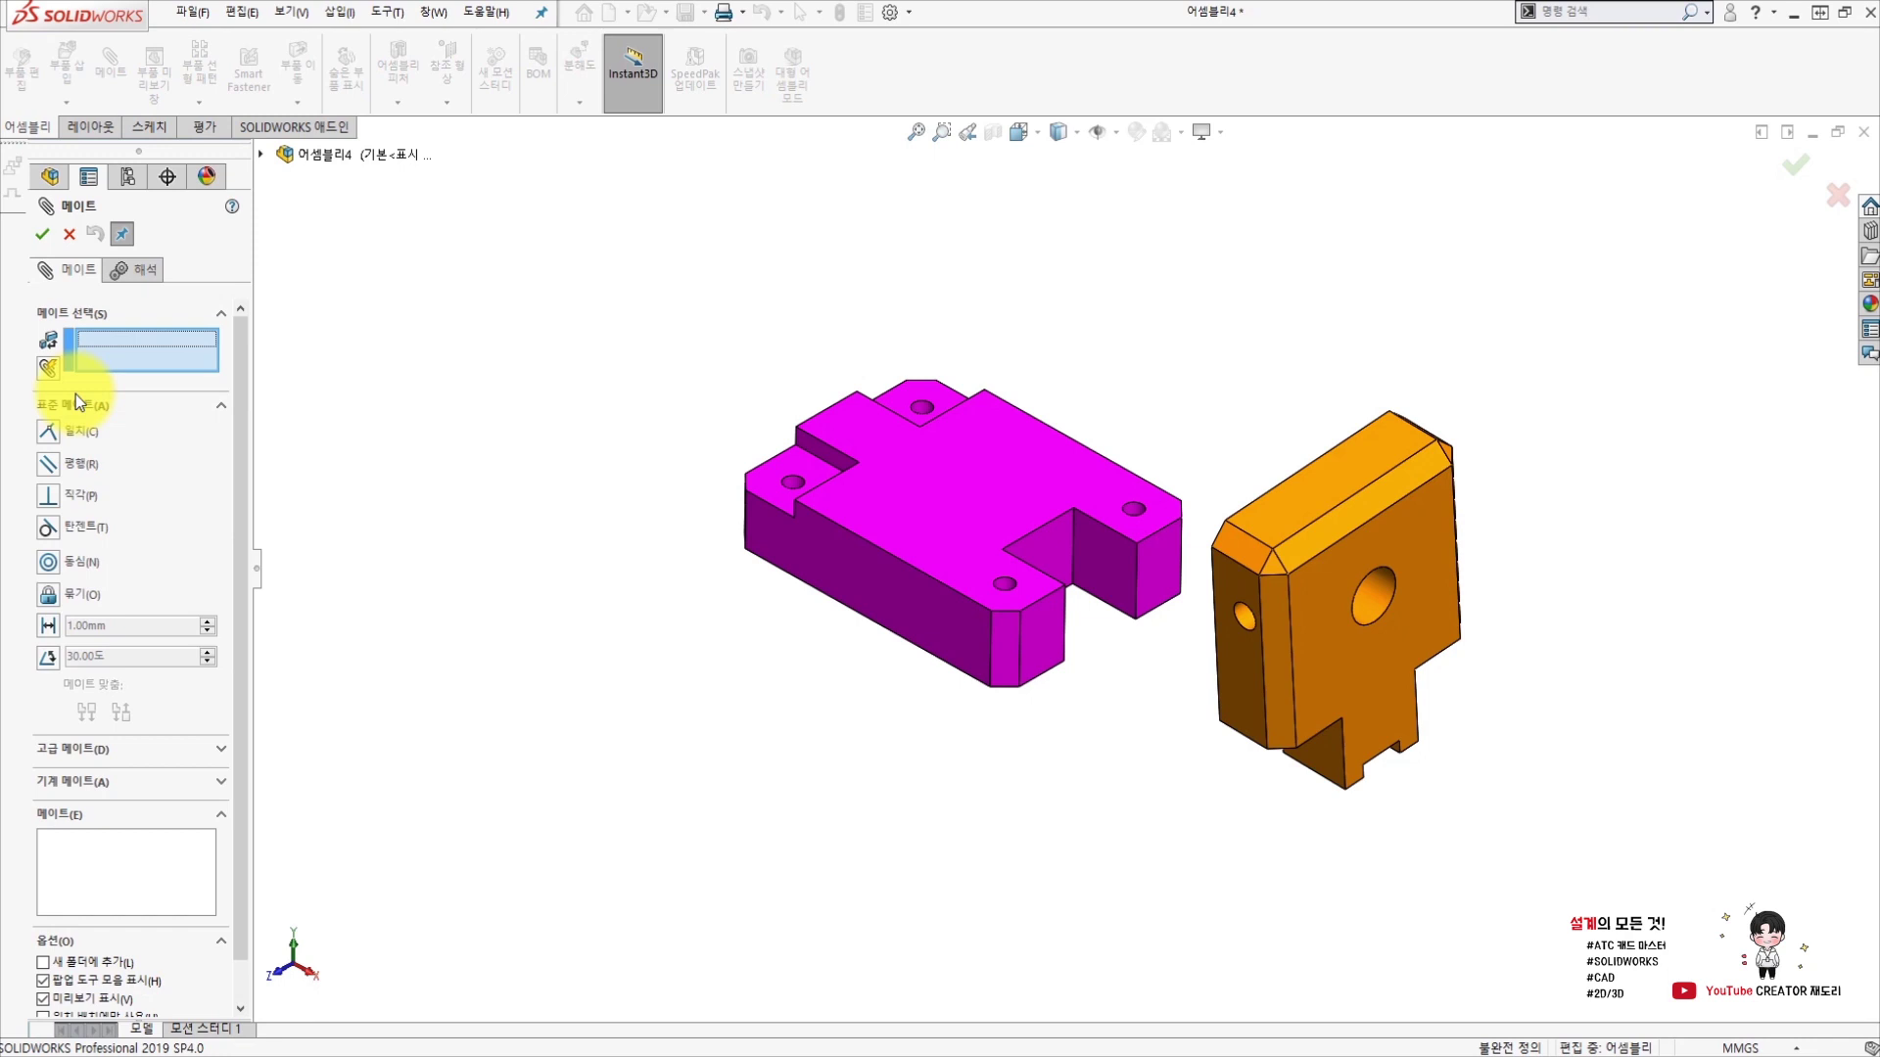
{"action": "middle_click_drag", "start_coordinate": [866, 601], "coordinate": [1295, 678]}
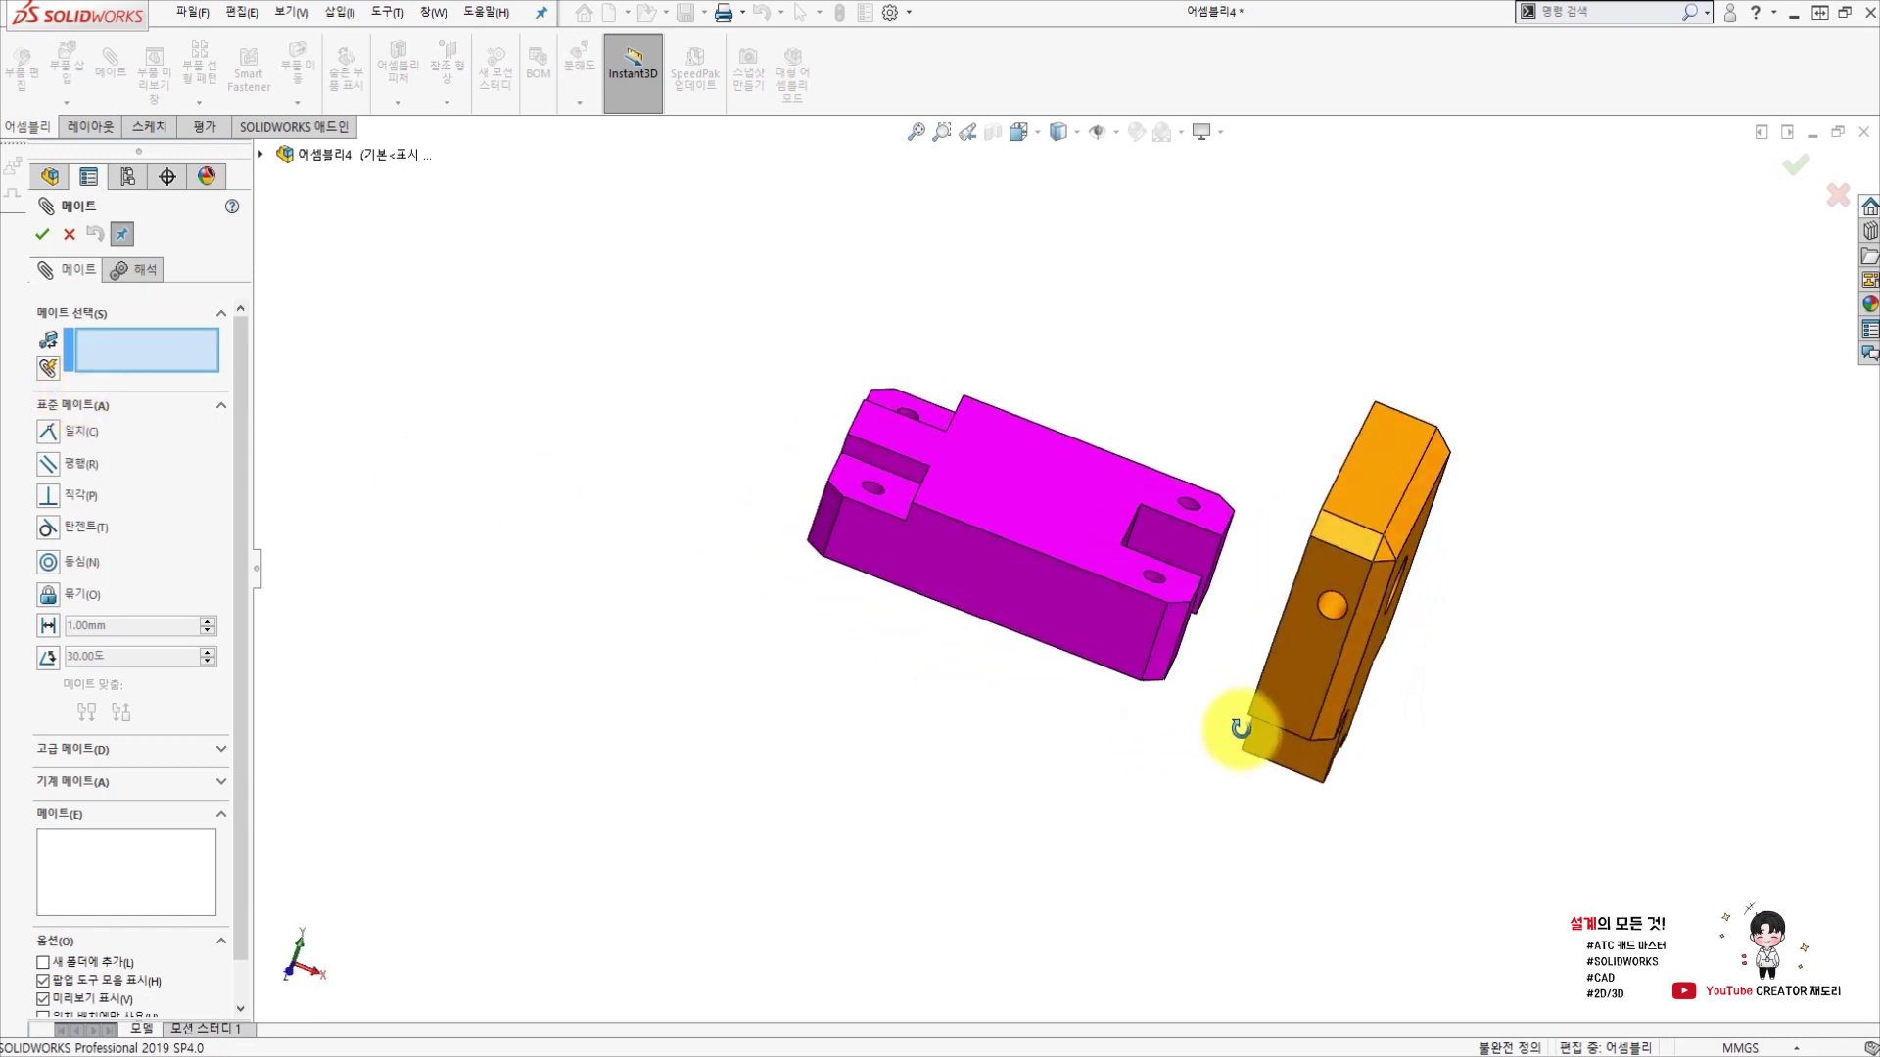
{"action": "mouse_move", "coordinate": [1259, 587]}
{"action": "middle_mouse_down"}
{"action": "mouse_move", "coordinate": [1127, 564]}
{"action": "mouse_move", "coordinate": [1167, 567]}
{"action": "mouse_move", "coordinate": [1159, 585]}
{"action": "mouse_move", "coordinate": [1070, 550]}
{"action": "middle_mouse_up"}
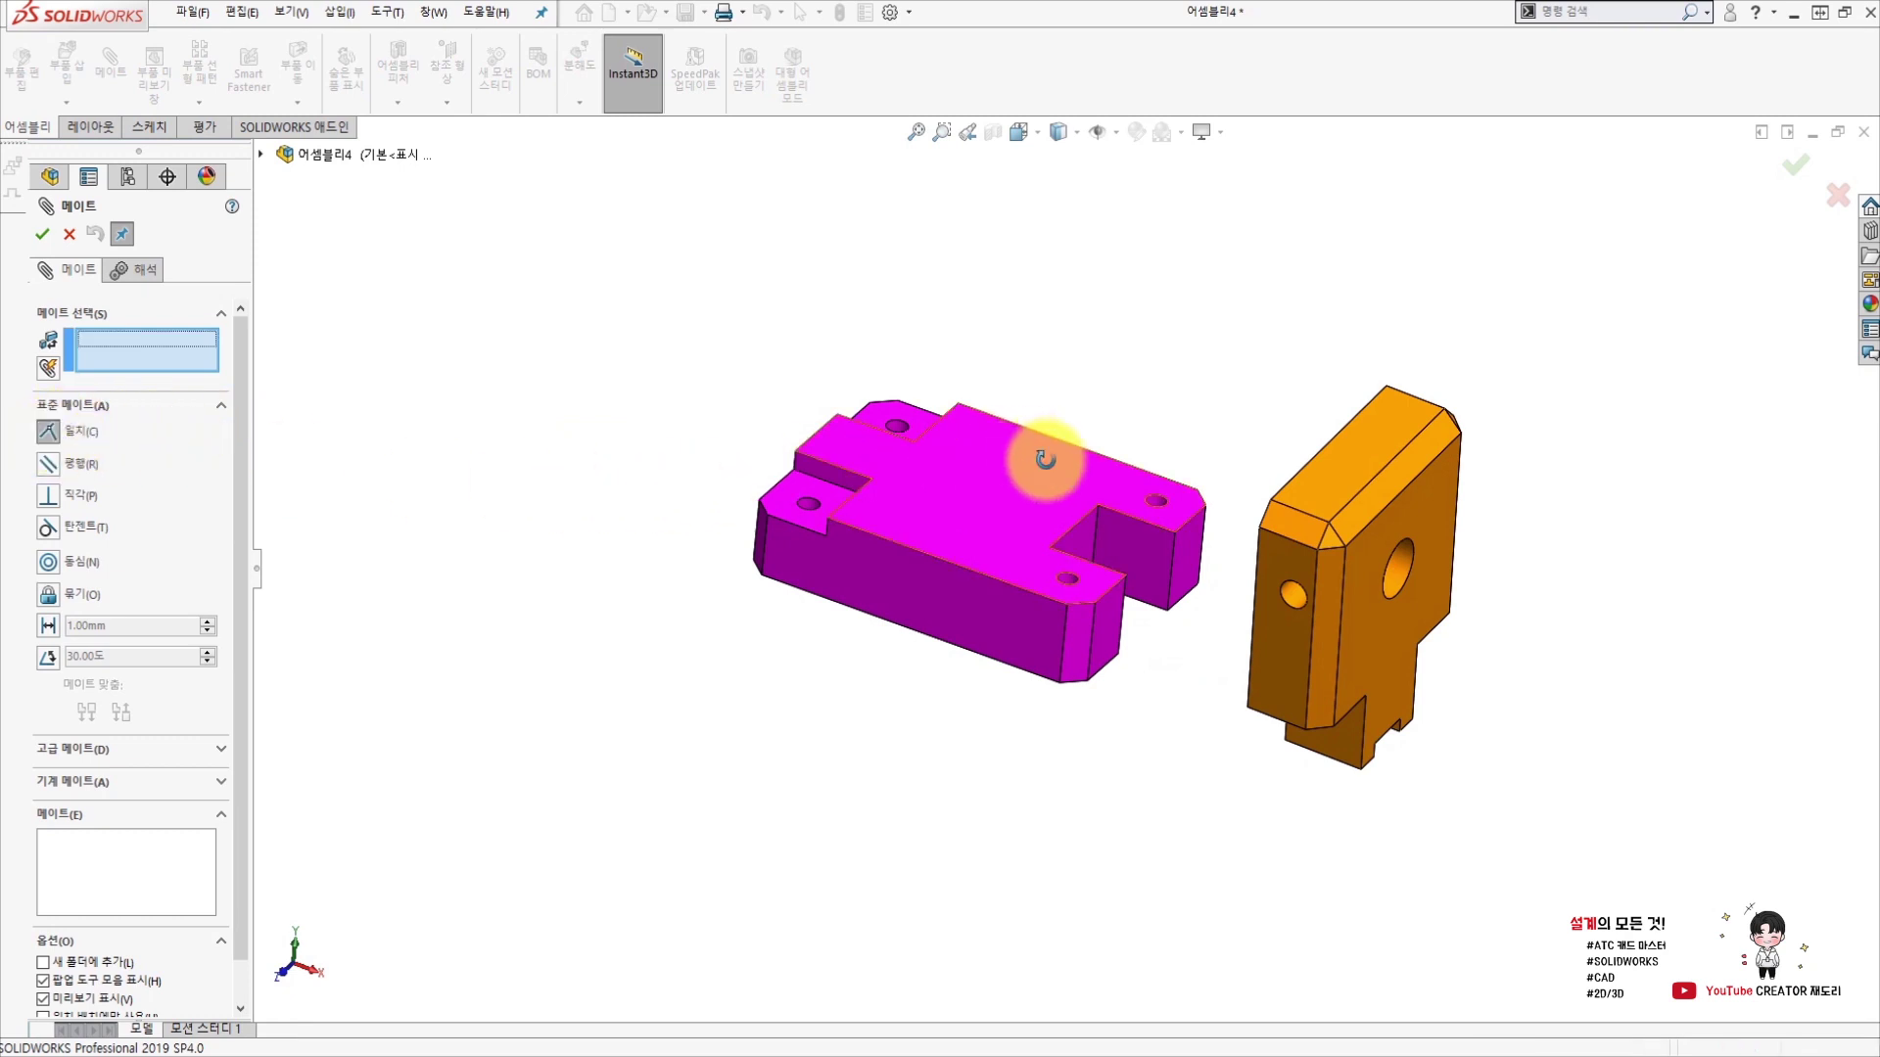
{"action": "middle_click_drag", "start_coordinate": [1028, 442], "coordinate": [1142, 507]}
Select an orange block face and the matching magenta base face for a coincident mate.
{"action": "left_click", "coordinate": [1273, 475]}
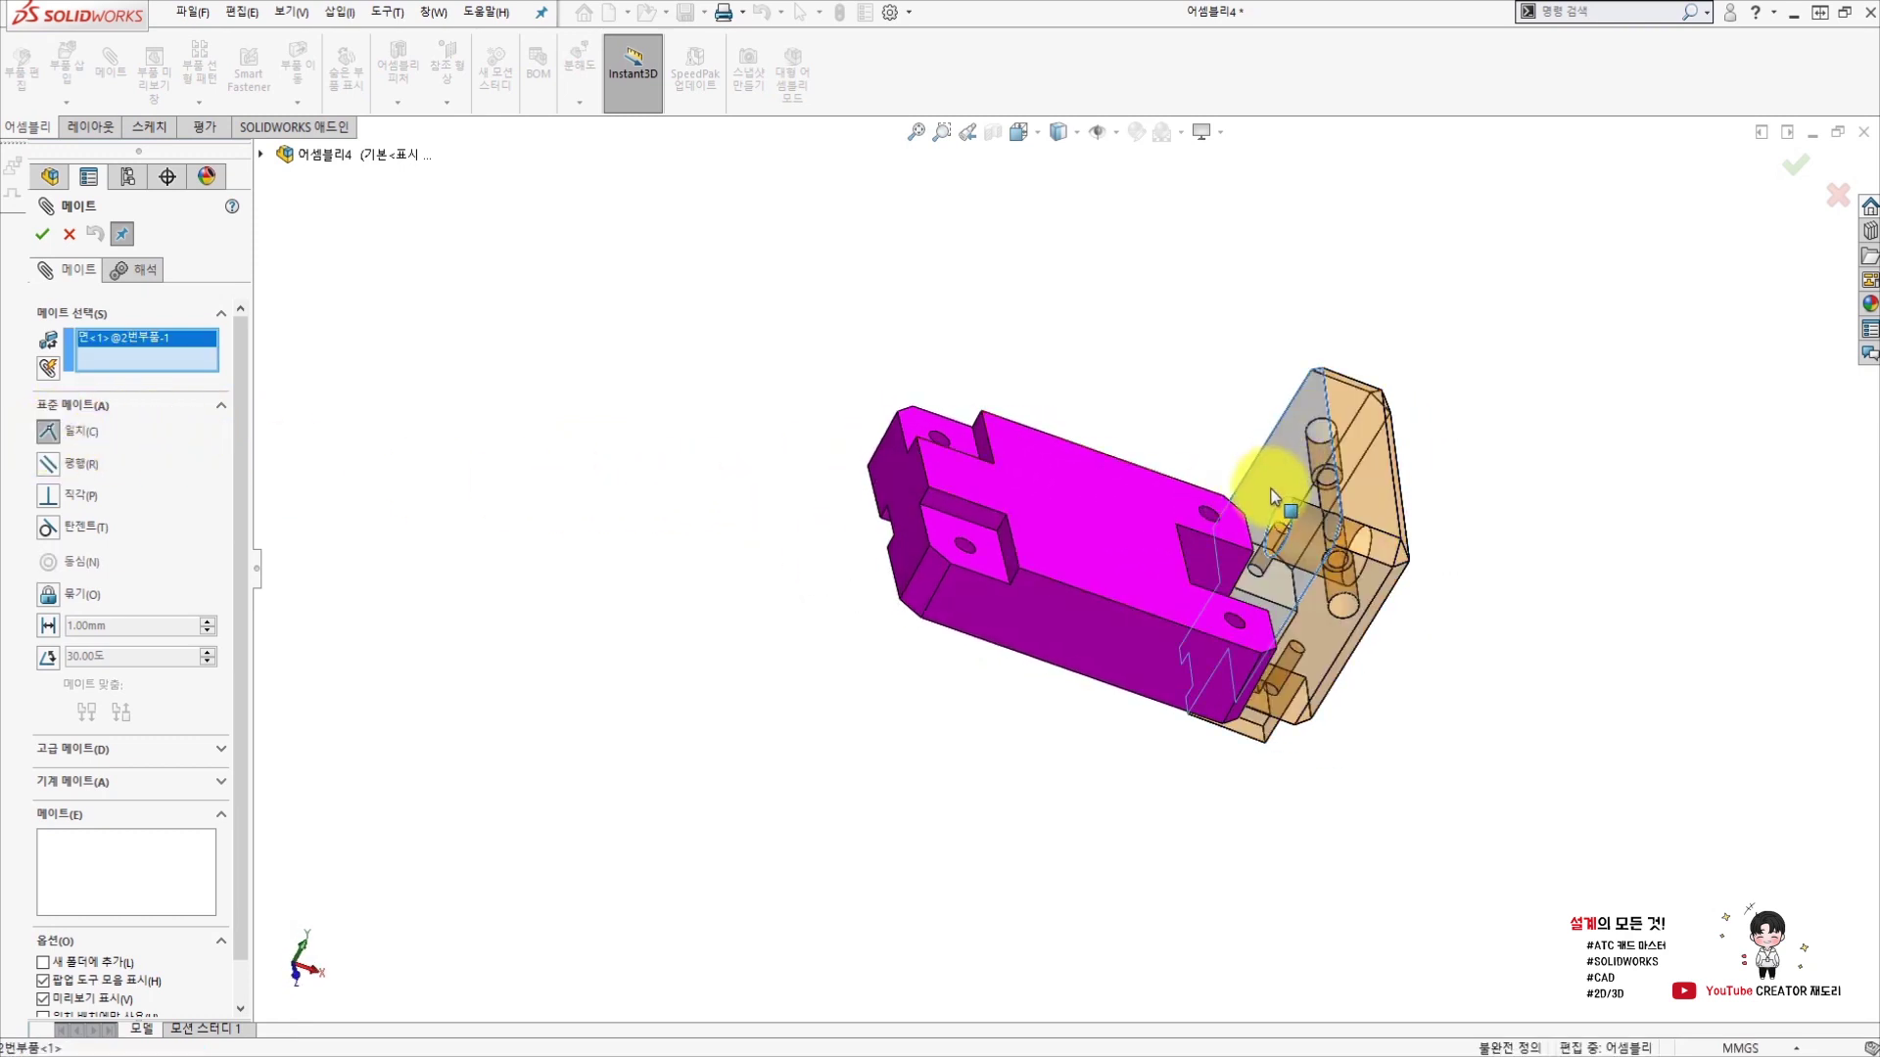
{"action": "middle_click_drag", "start_coordinate": [1260, 486], "coordinate": [1132, 475]}
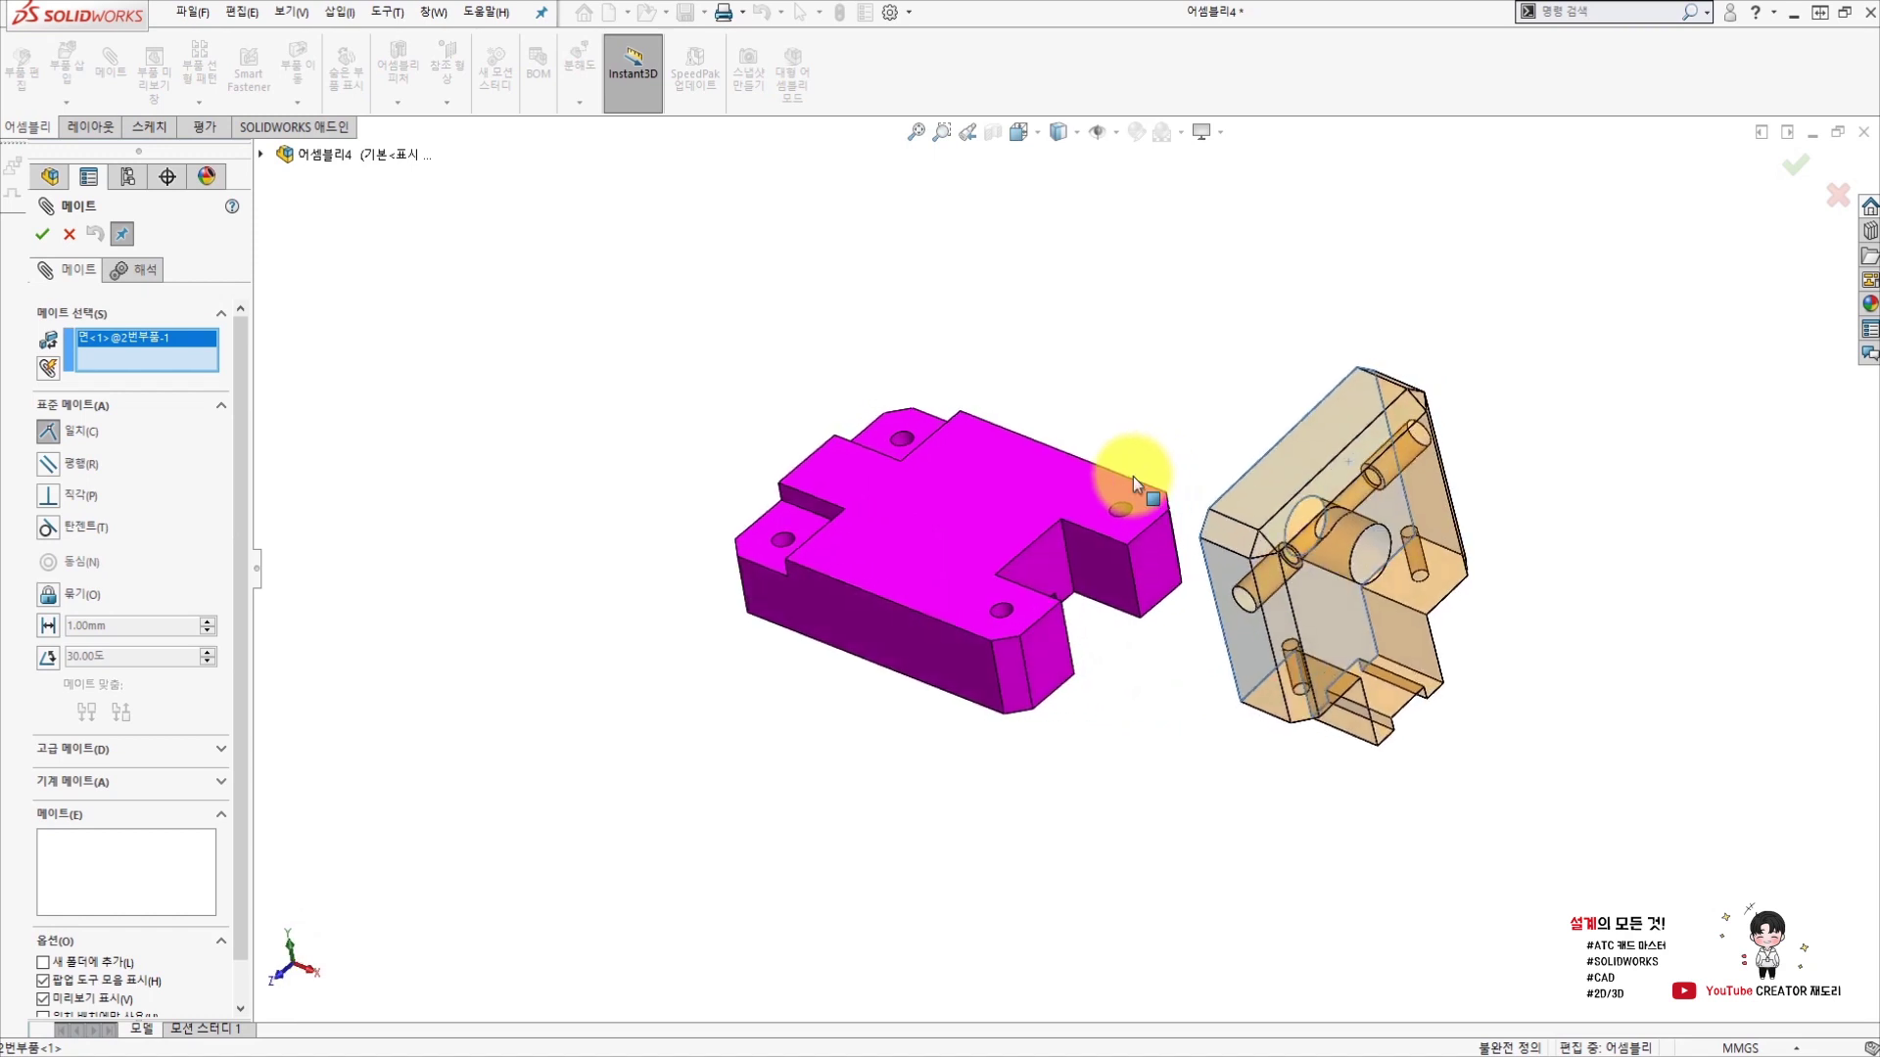
{"action": "left_click", "coordinate": [1043, 567]}
{"action": "mouse_move", "coordinate": [1084, 587]}
{"action": "middle_mouse_down"}
{"action": "mouse_move", "coordinate": [1175, 613]}
{"action": "mouse_move", "coordinate": [1125, 605]}
{"action": "mouse_move", "coordinate": [1142, 613]}
{"action": "middle_mouse_up"}
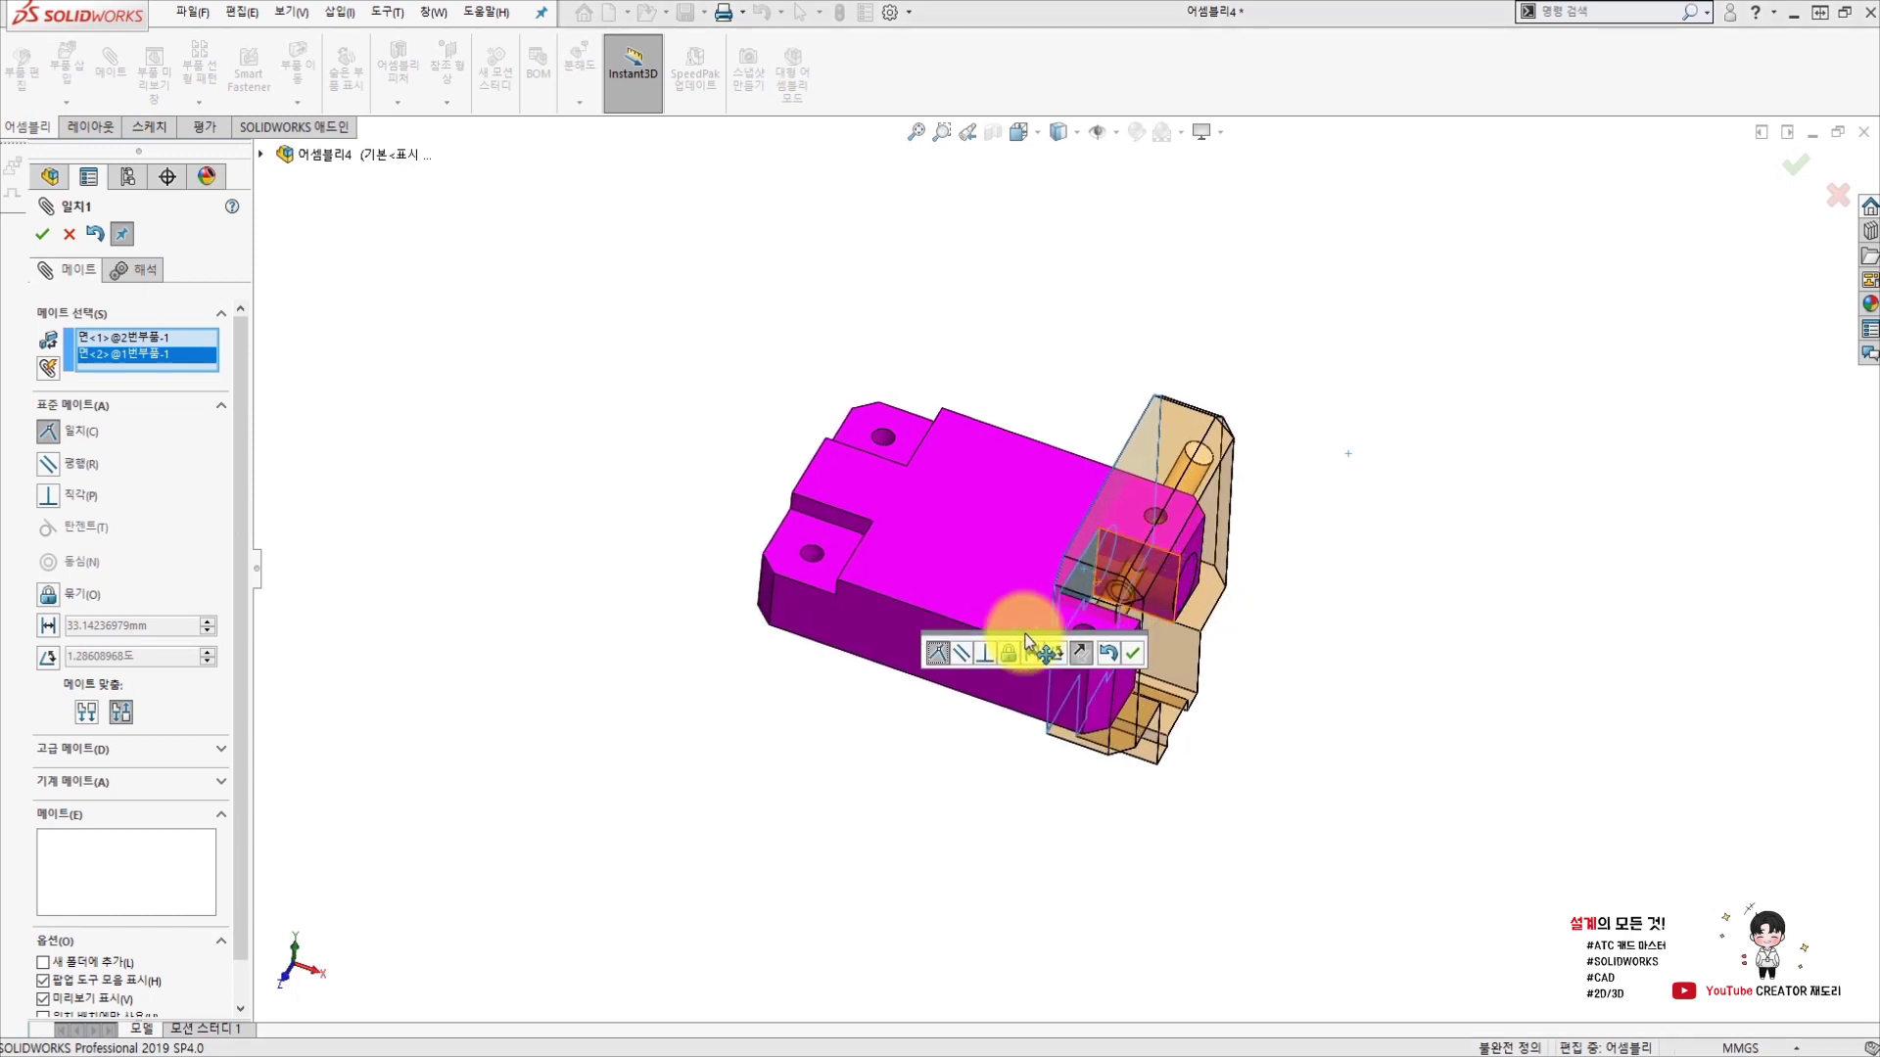
{"action": "mouse_move", "coordinate": [722, 651]}
{"action": "middle_mouse_down"}
{"action": "mouse_move", "coordinate": [1126, 617]}
{"action": "mouse_move", "coordinate": [1134, 566]}
{"action": "mouse_move", "coordinate": [1097, 575]}
{"action": "middle_mouse_up"}
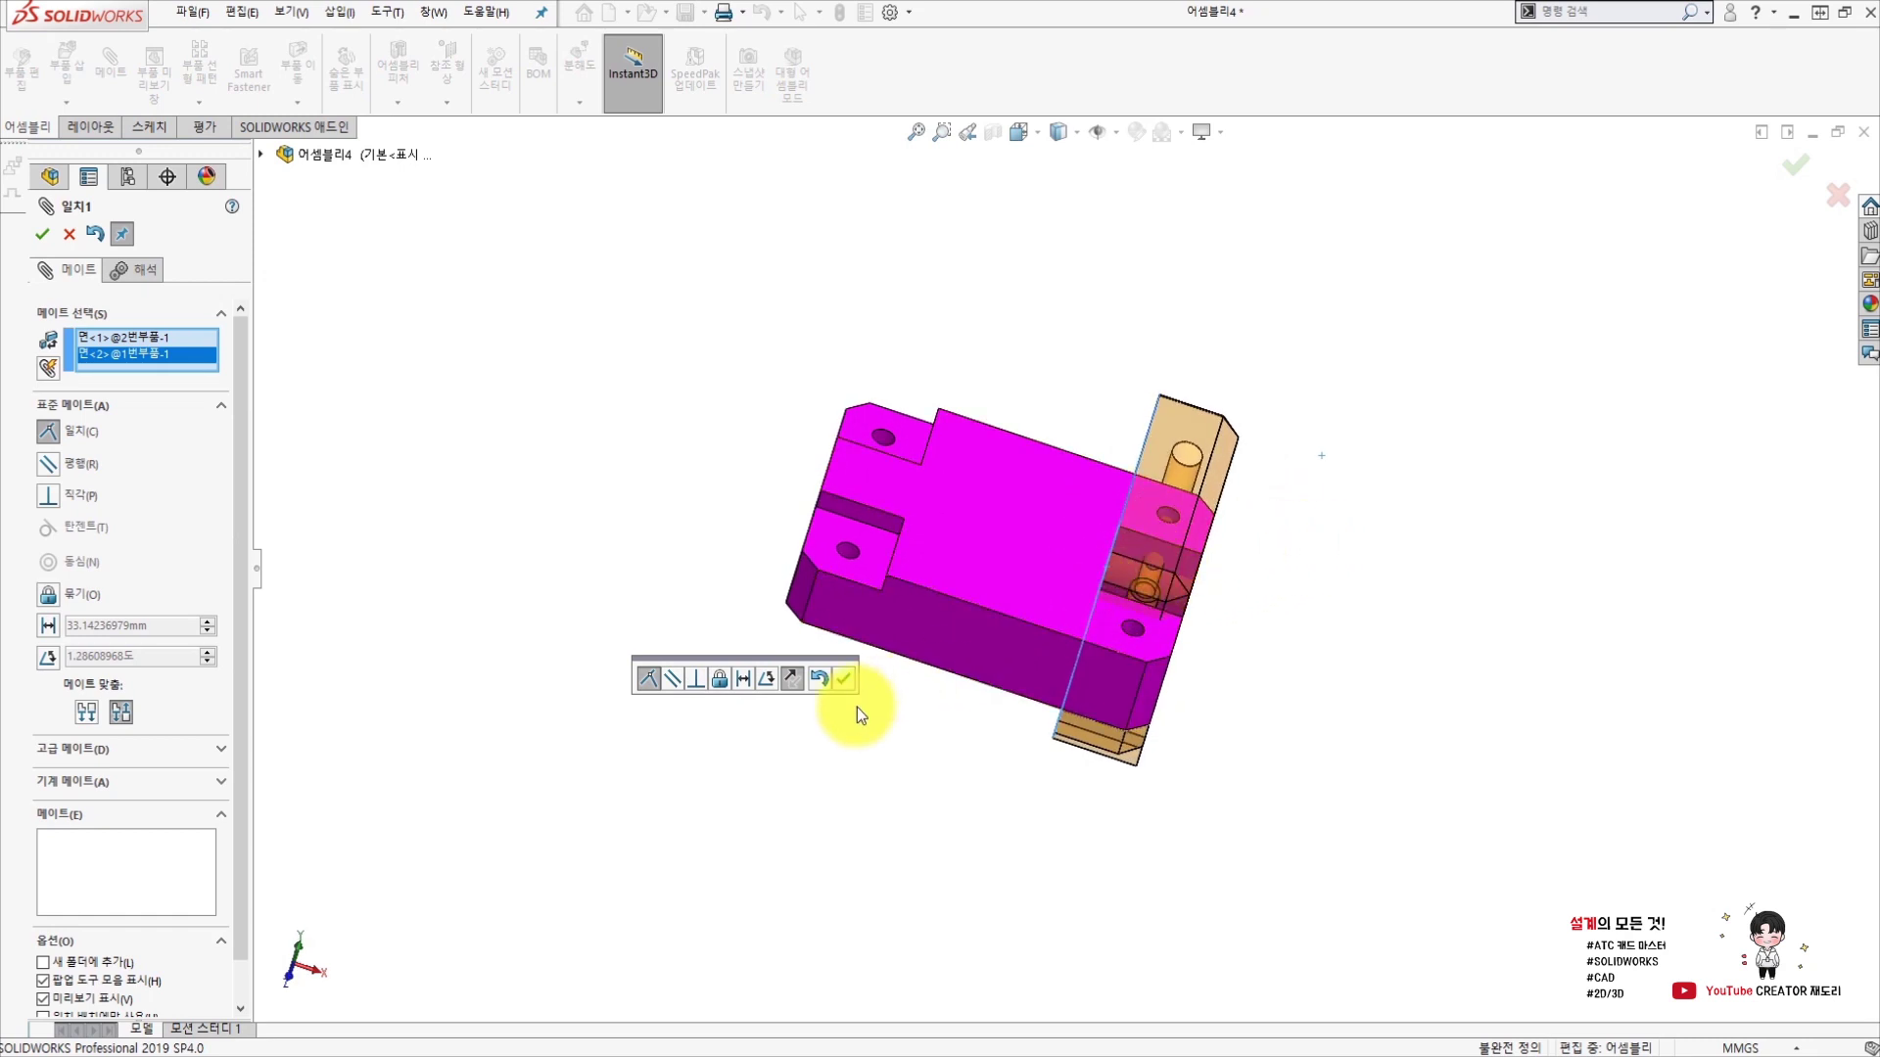
Flip the mate alignment to the correct side and accept the coincident mate.
{"action": "left_click", "coordinate": [795, 677]}
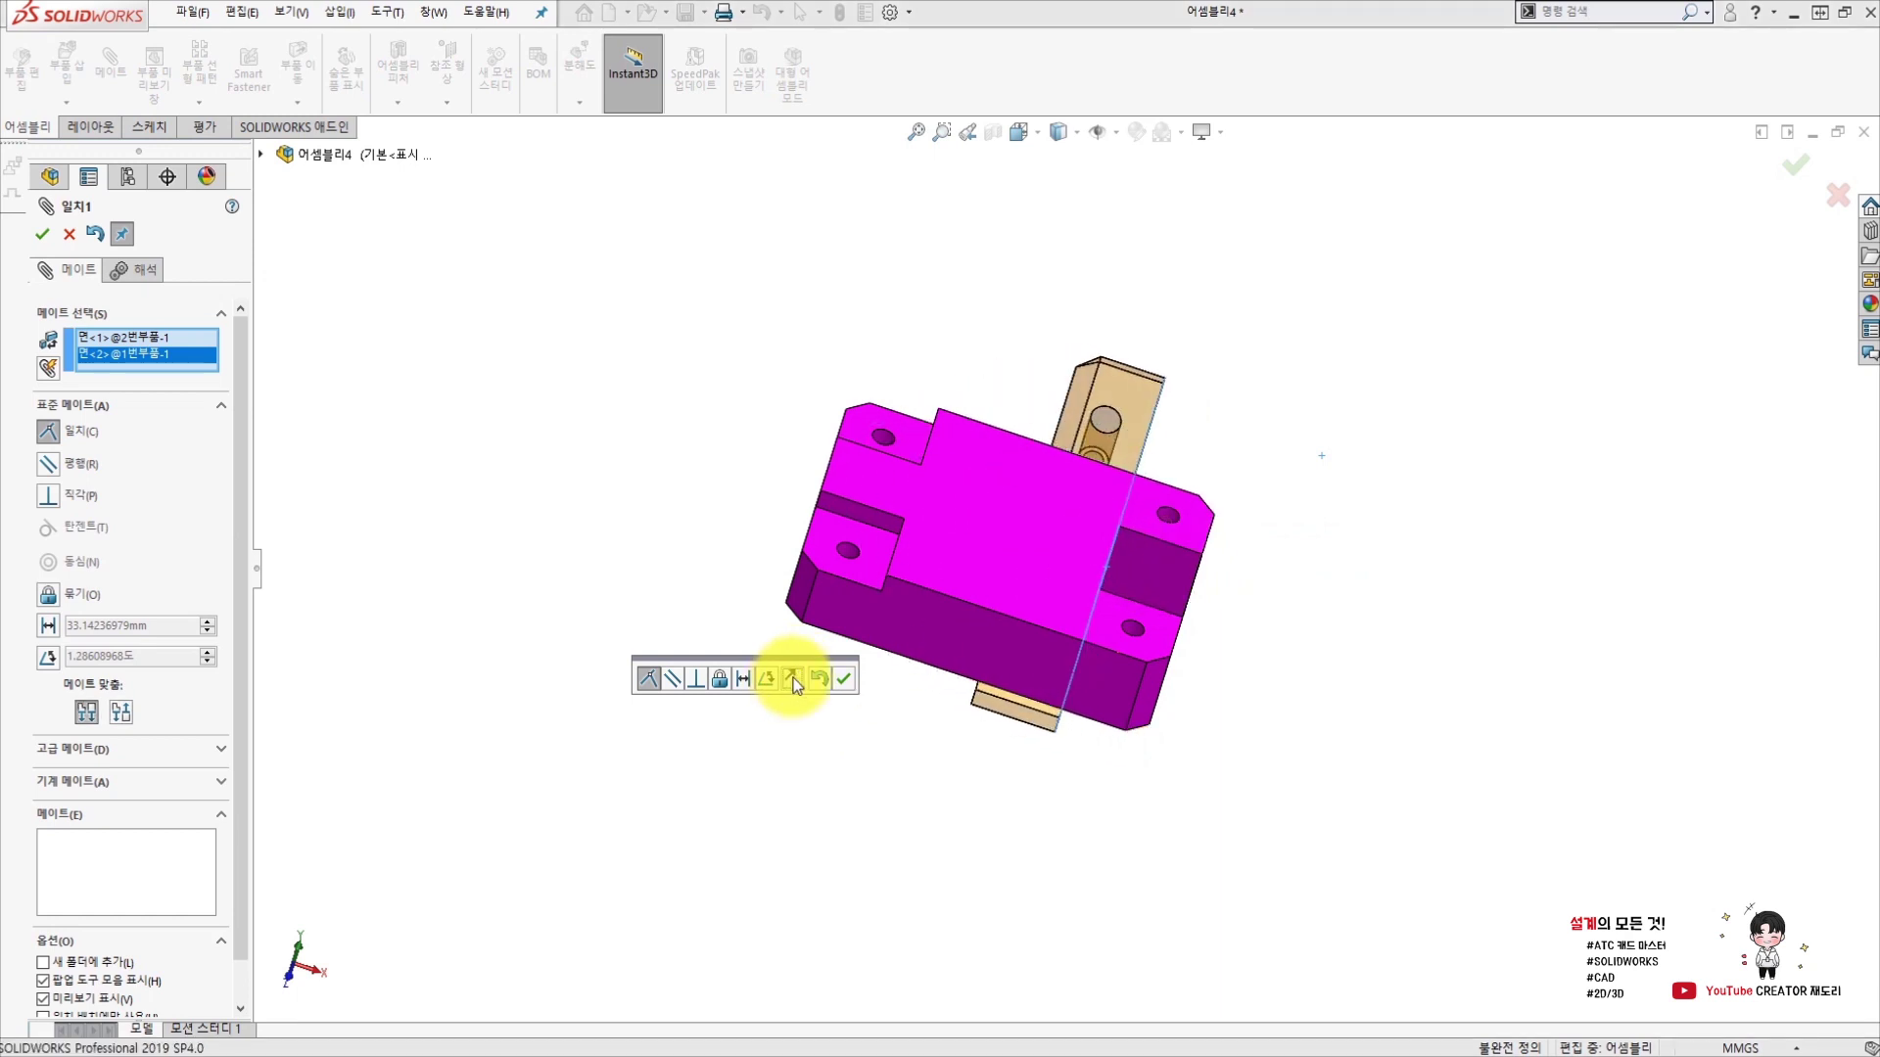
{"action": "left_click", "coordinate": [795, 678]}
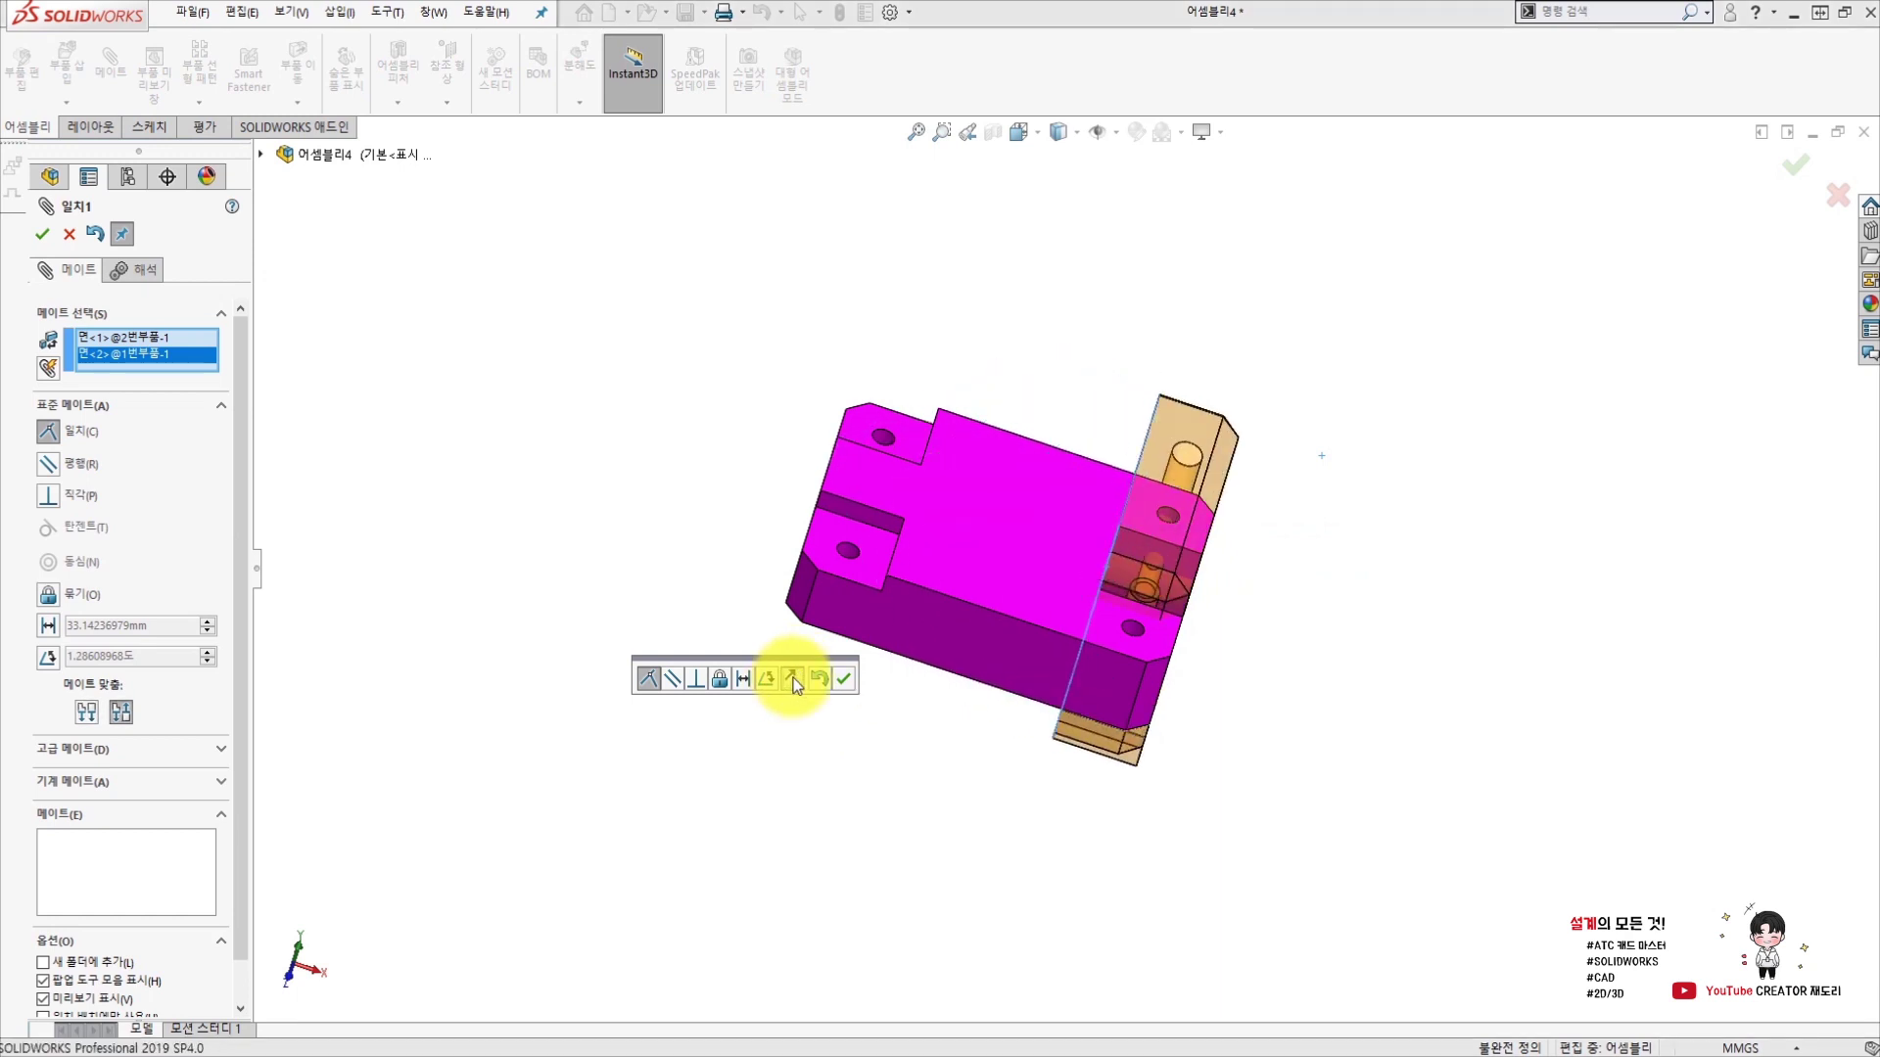
{"action": "left_click", "coordinate": [795, 677]}
{"action": "left_click", "coordinate": [795, 683]}
{"action": "middle_click_drag", "start_coordinate": [780, 684], "coordinate": [1126, 613]}
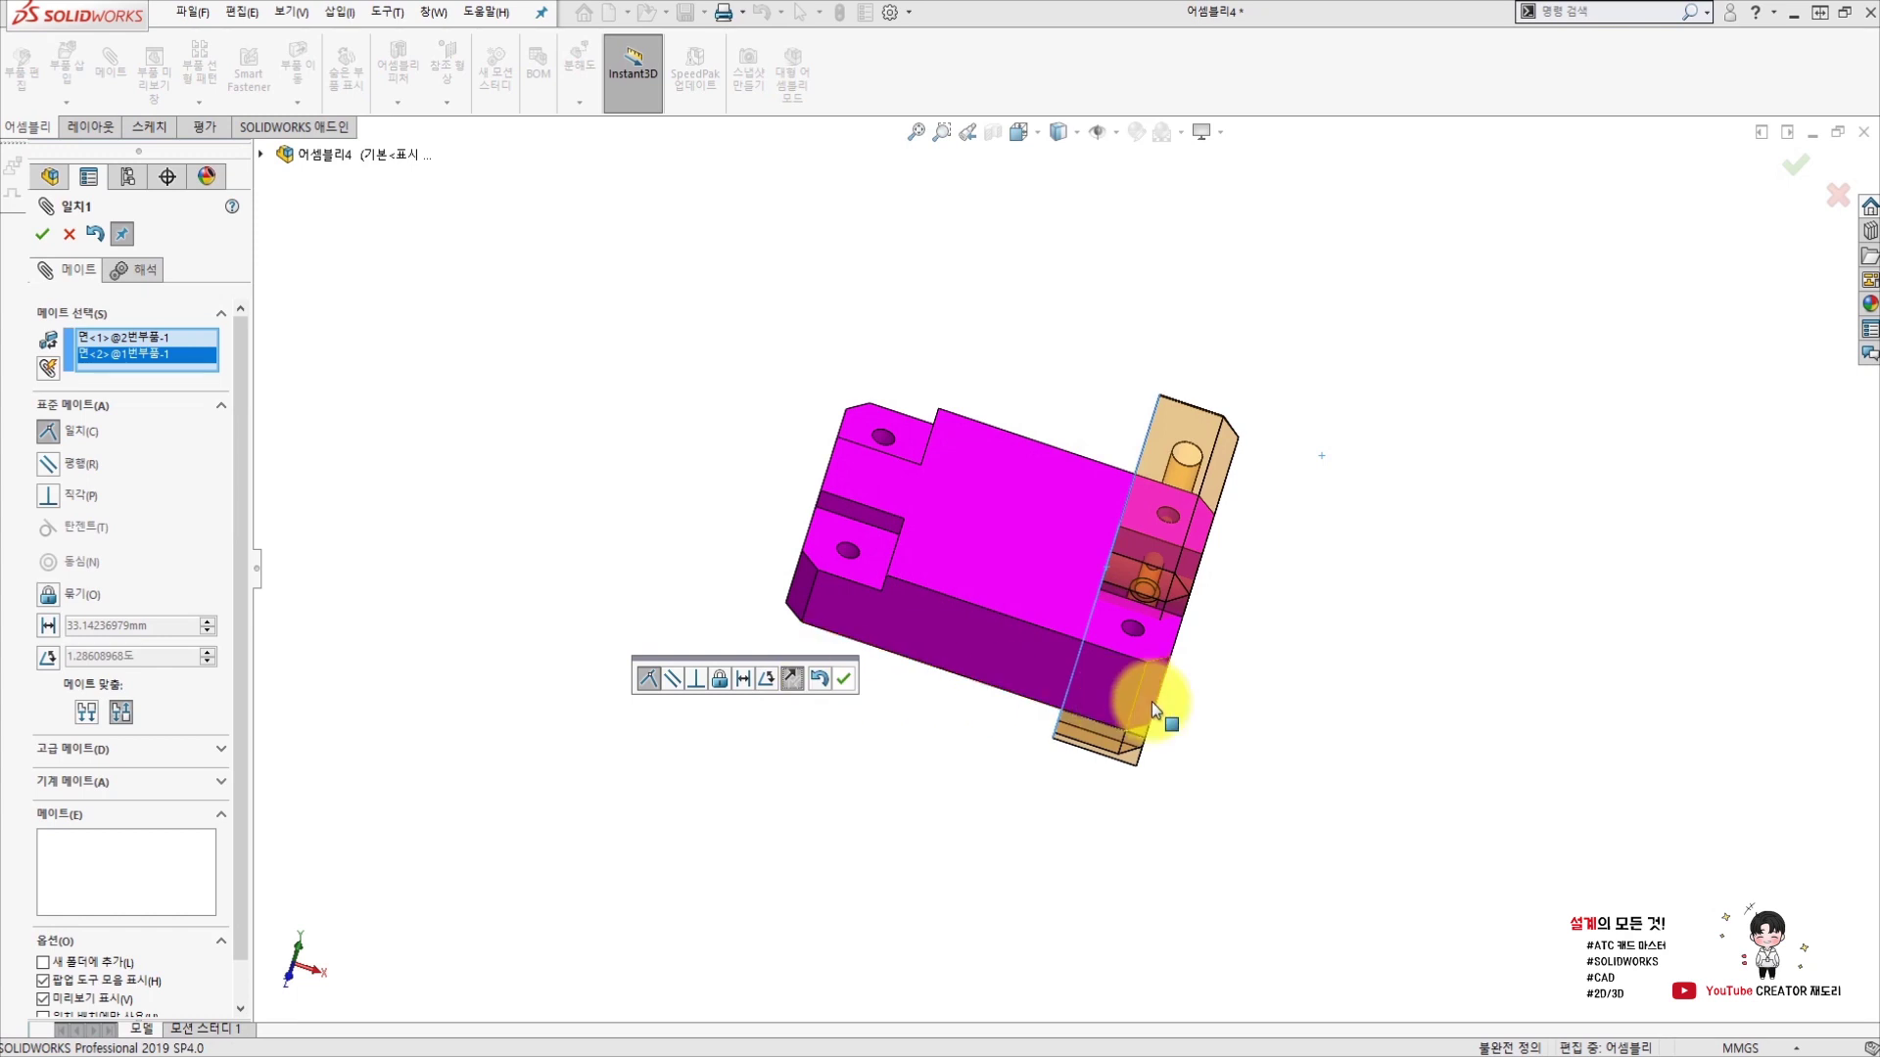
{"action": "left_click", "coordinate": [848, 679]}
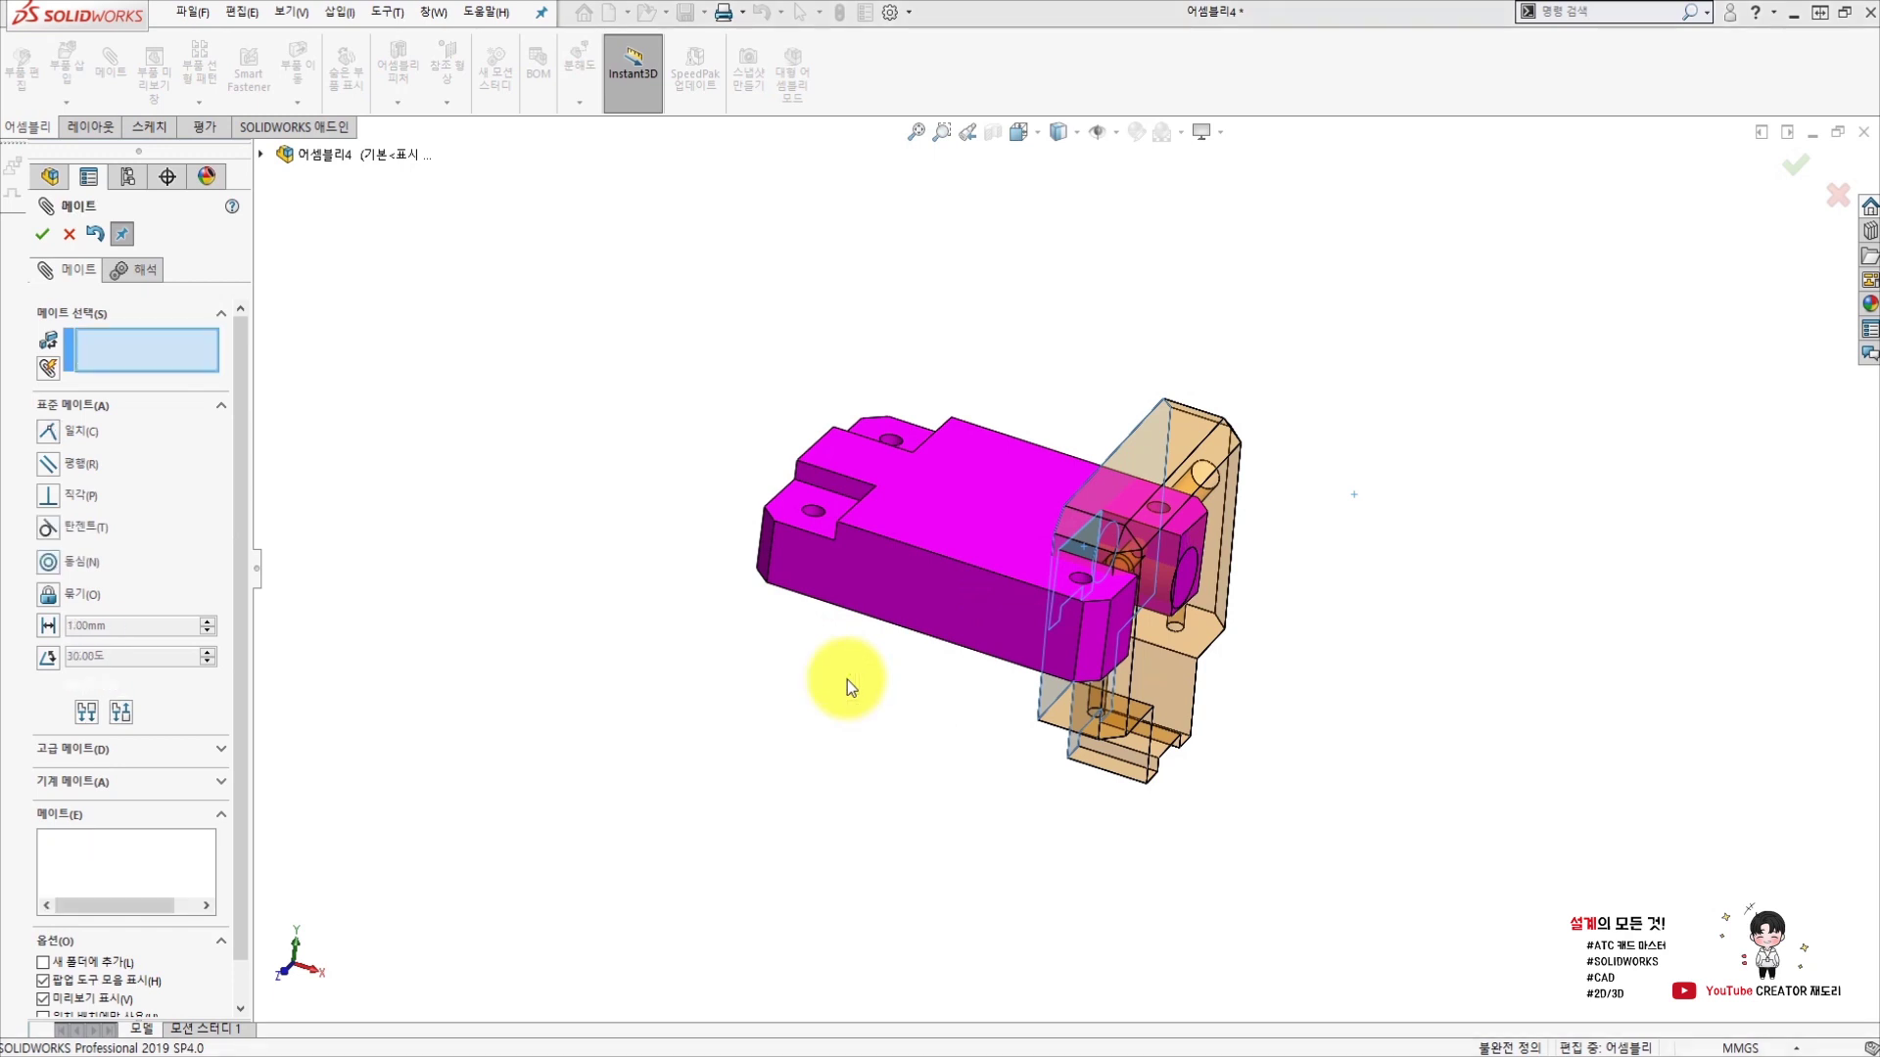
{"action": "mouse_move", "coordinate": [931, 701]}
{"action": "middle_mouse_down"}
{"action": "mouse_move", "coordinate": [911, 623]}
{"action": "mouse_move", "coordinate": [861, 588]}
{"action": "mouse_move", "coordinate": [839, 684]}
{"action": "mouse_move", "coordinate": [822, 621]}
{"action": "mouse_move", "coordinate": [840, 660]}
{"action": "mouse_move", "coordinate": [848, 642]}
{"action": "middle_mouse_up"}
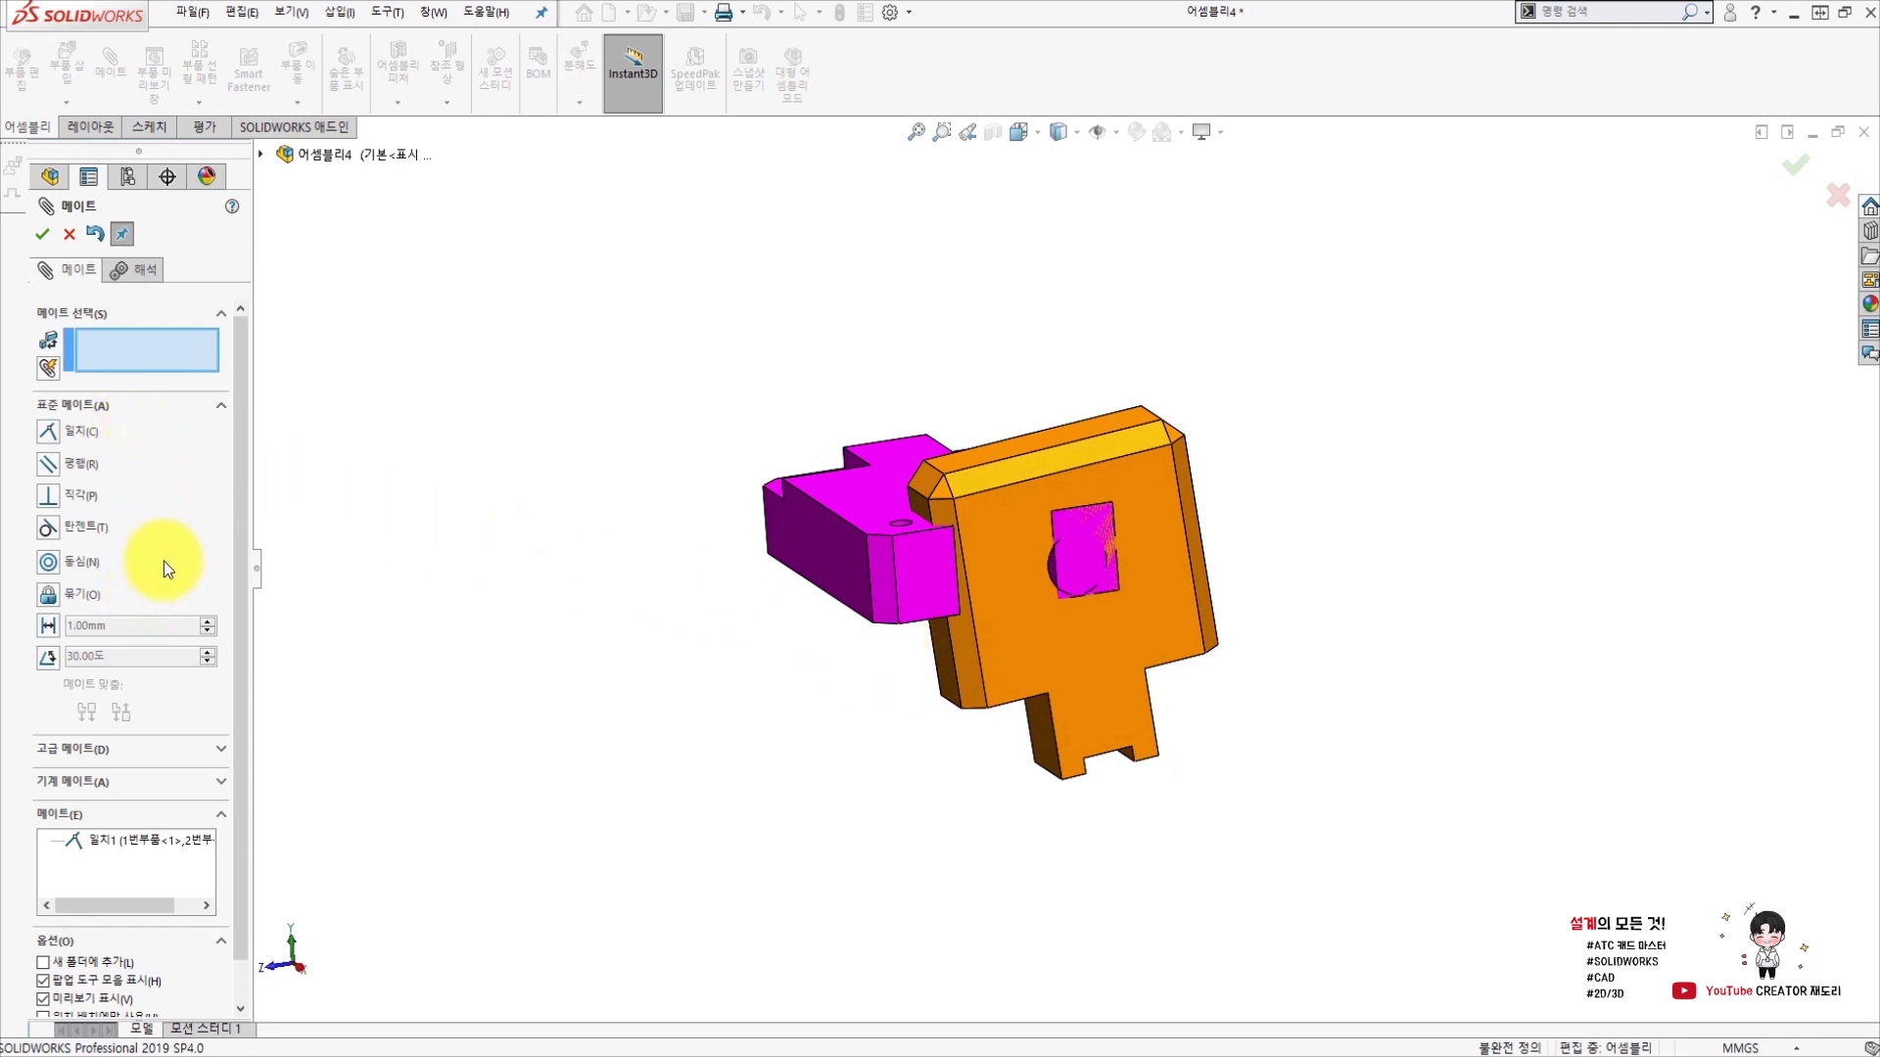
{"action": "middle_click_drag", "start_coordinate": [879, 768], "coordinate": [837, 549]}
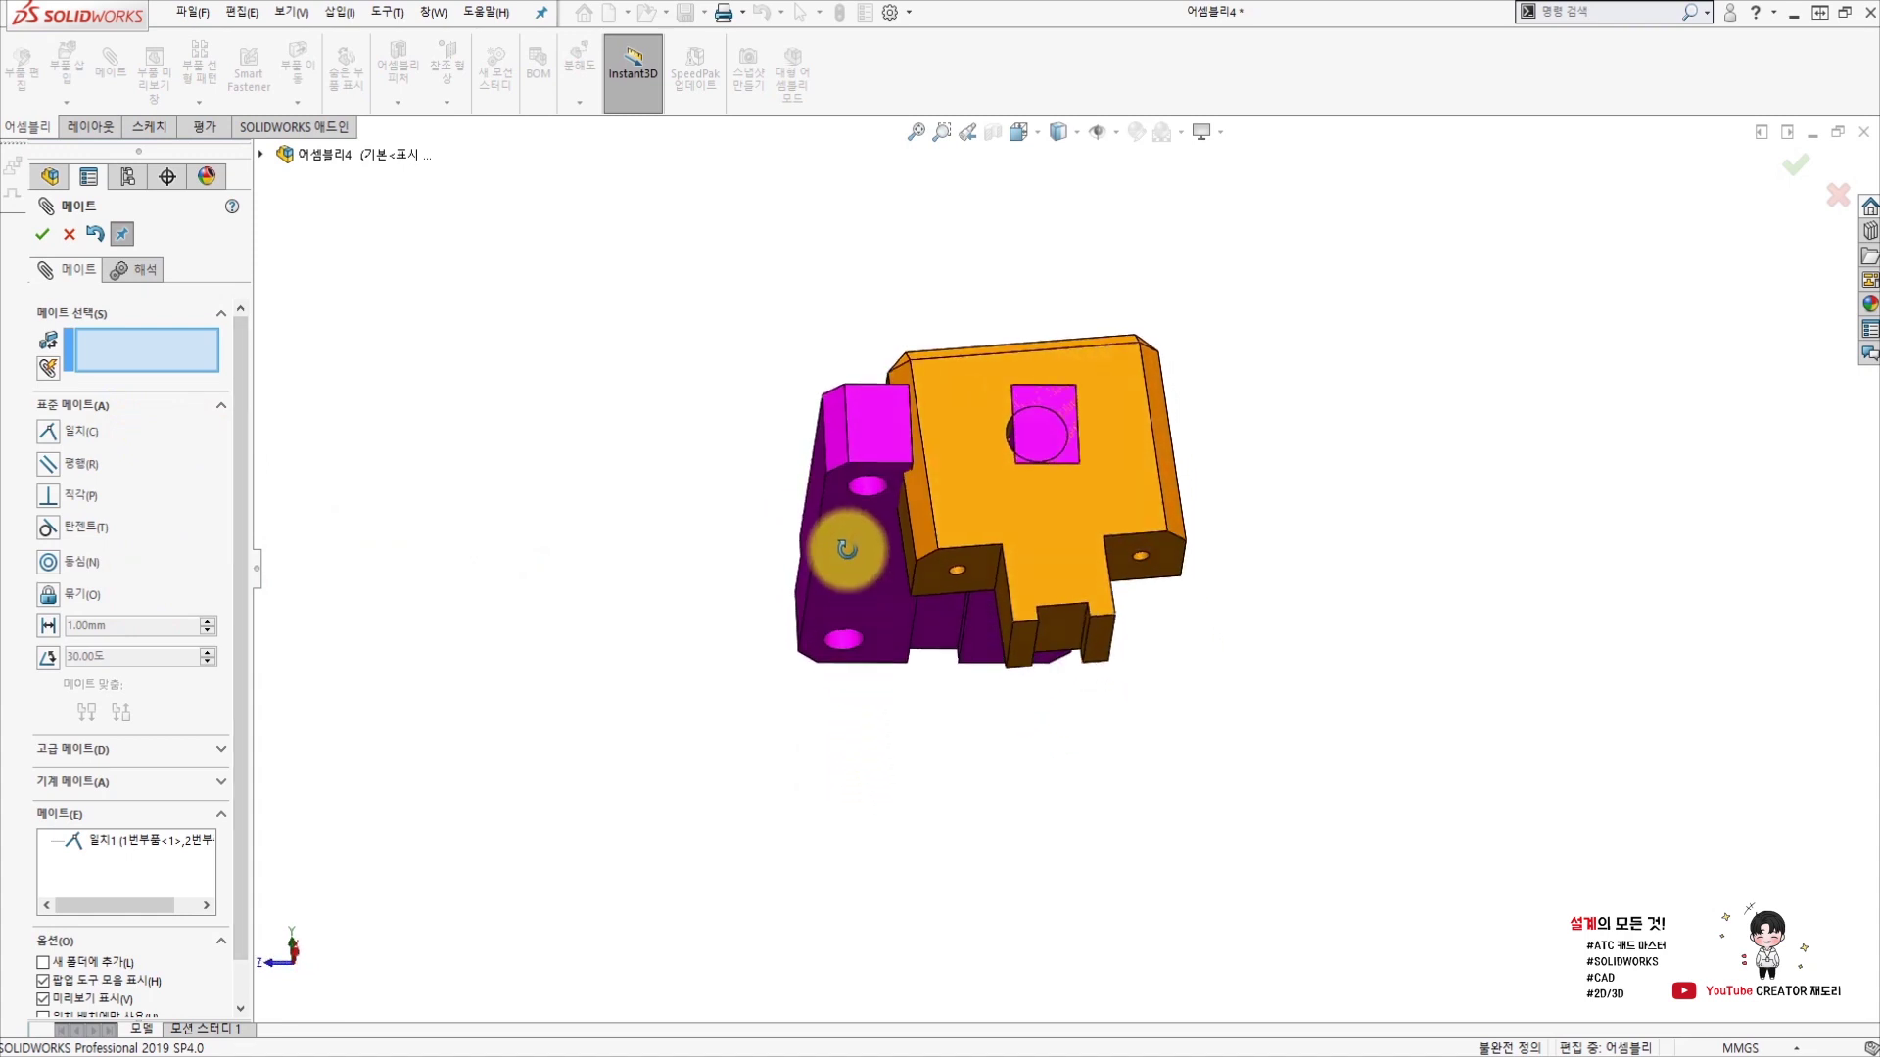
Pick a second orange block face and base face, and accept Coincident (일치2).
{"action": "left_click", "coordinate": [923, 584]}
{"action": "middle_click_drag", "start_coordinate": [900, 554], "coordinate": [914, 648]}
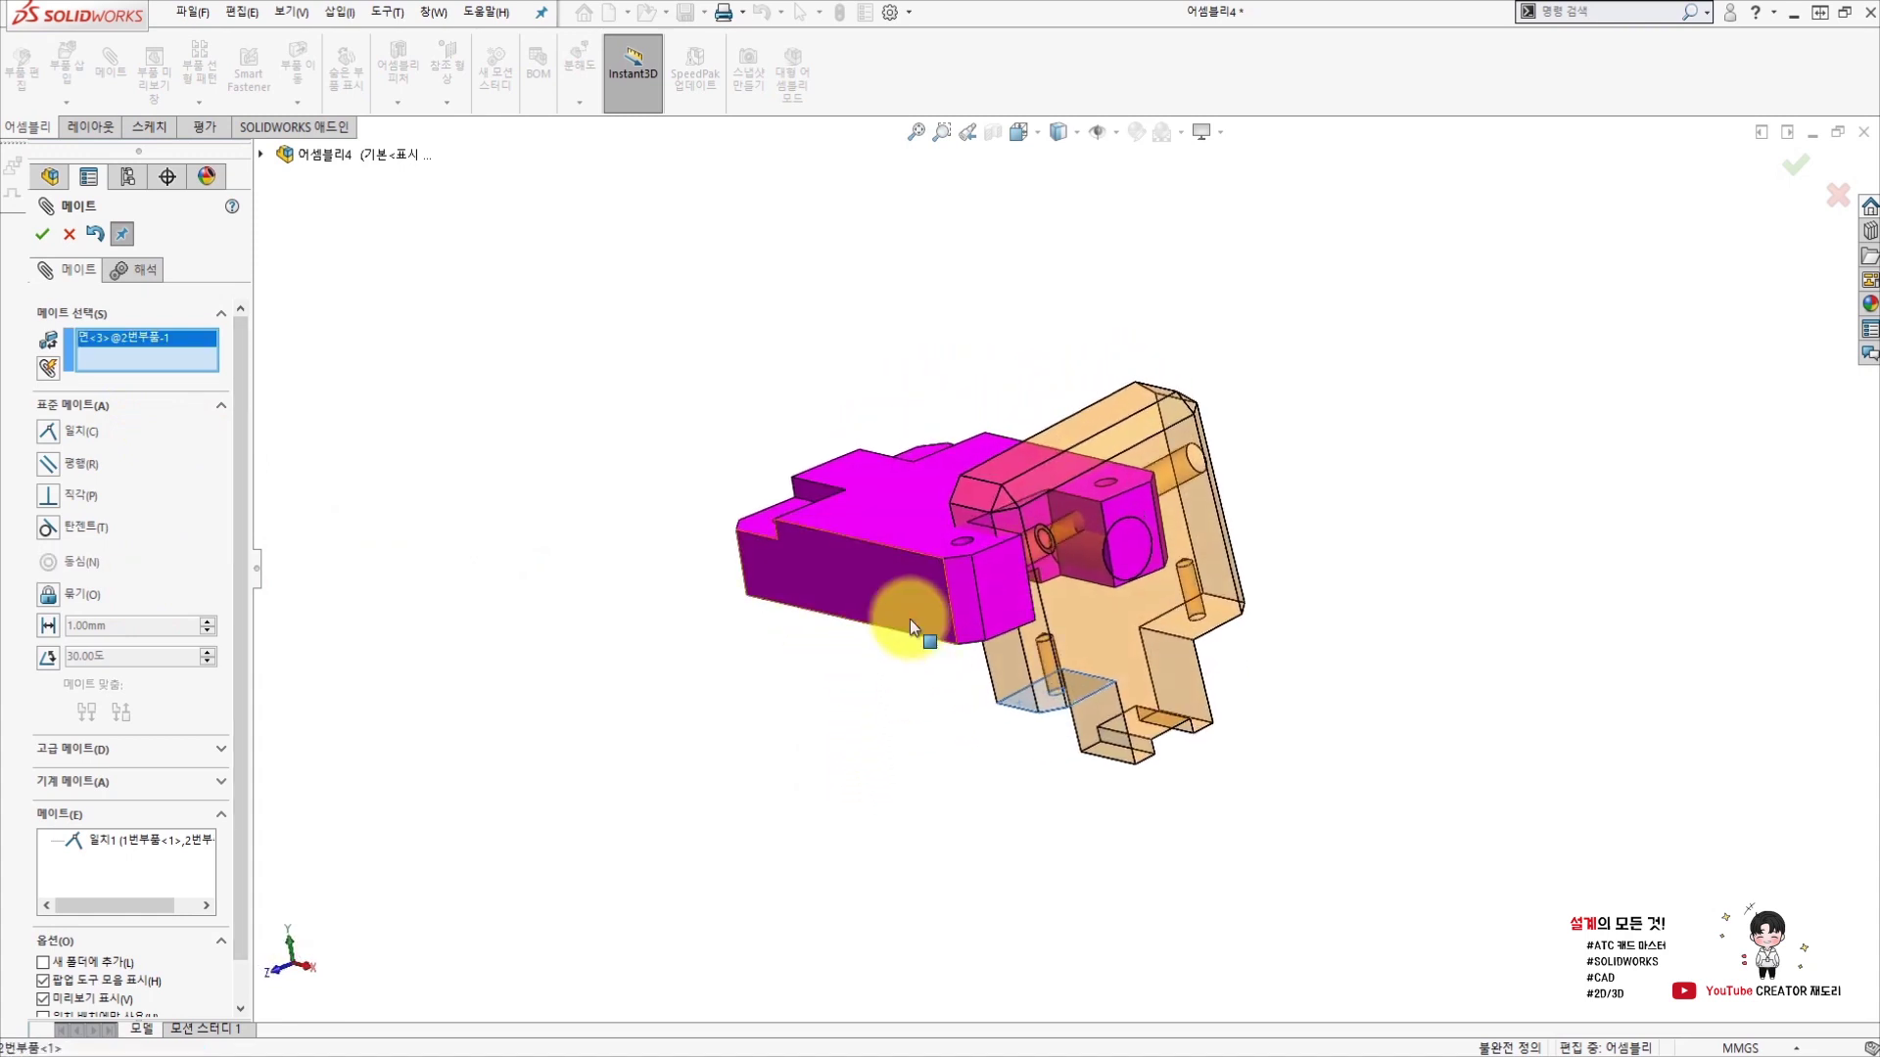
{"action": "left_click", "coordinate": [891, 526]}
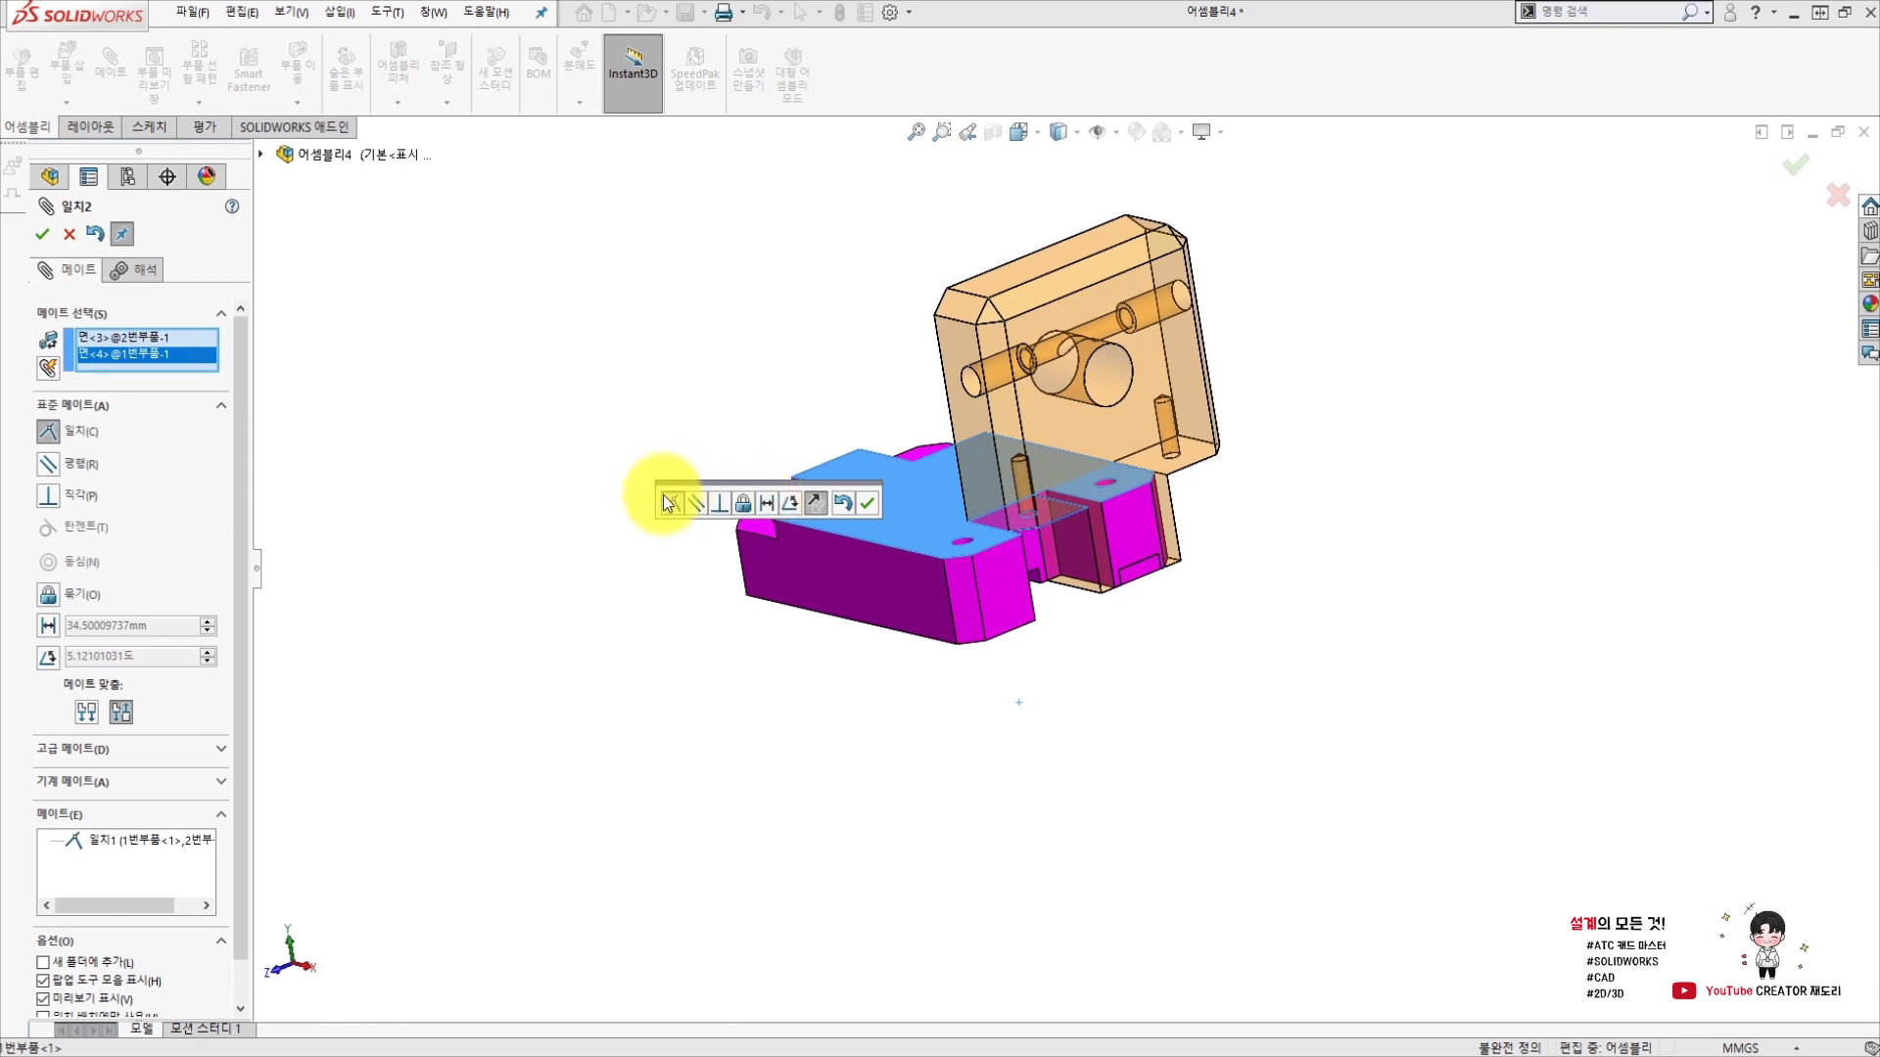
{"action": "left_click", "coordinate": [864, 503]}
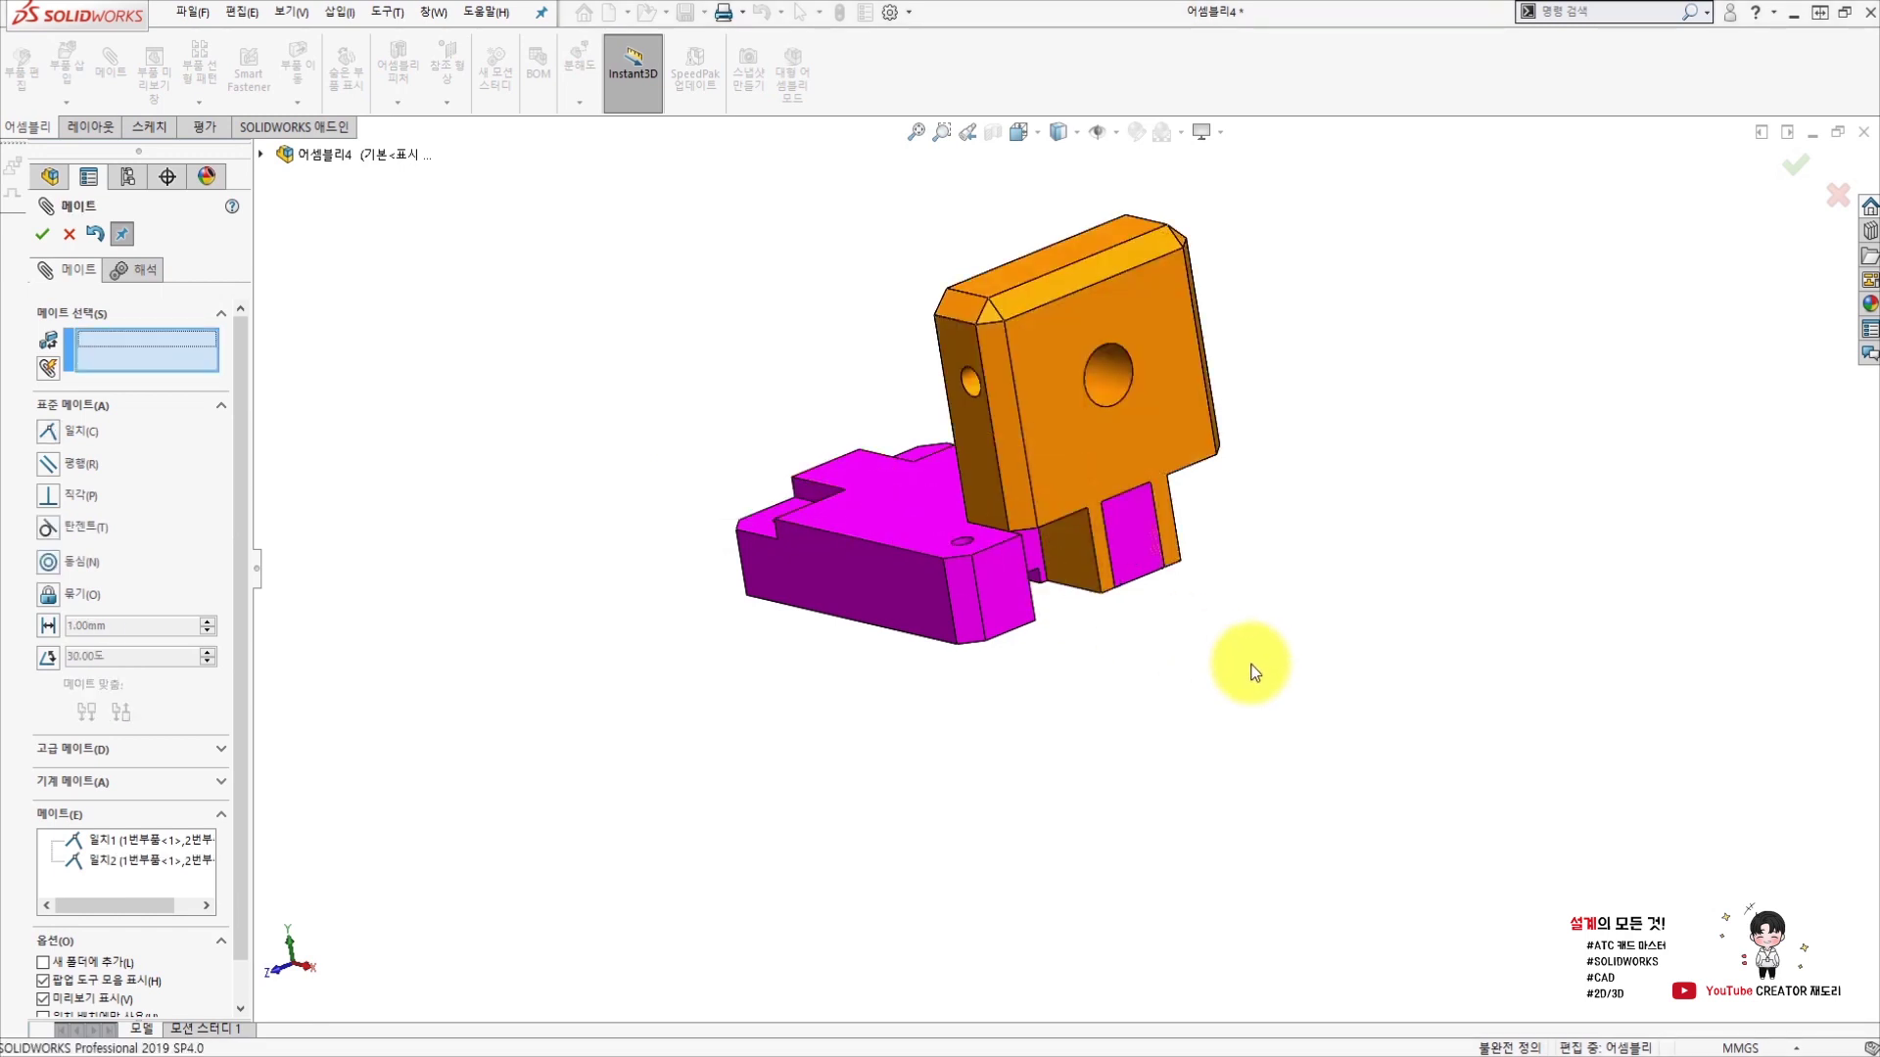
Make the orange block's small hole concentric with the matching hole in the magenta base.
{"action": "mouse_move", "coordinate": [1205, 688]}
{"action": "middle_mouse_down"}
{"action": "mouse_move", "coordinate": [1145, 407]}
{"action": "mouse_move", "coordinate": [987, 331]}
{"action": "middle_mouse_up"}
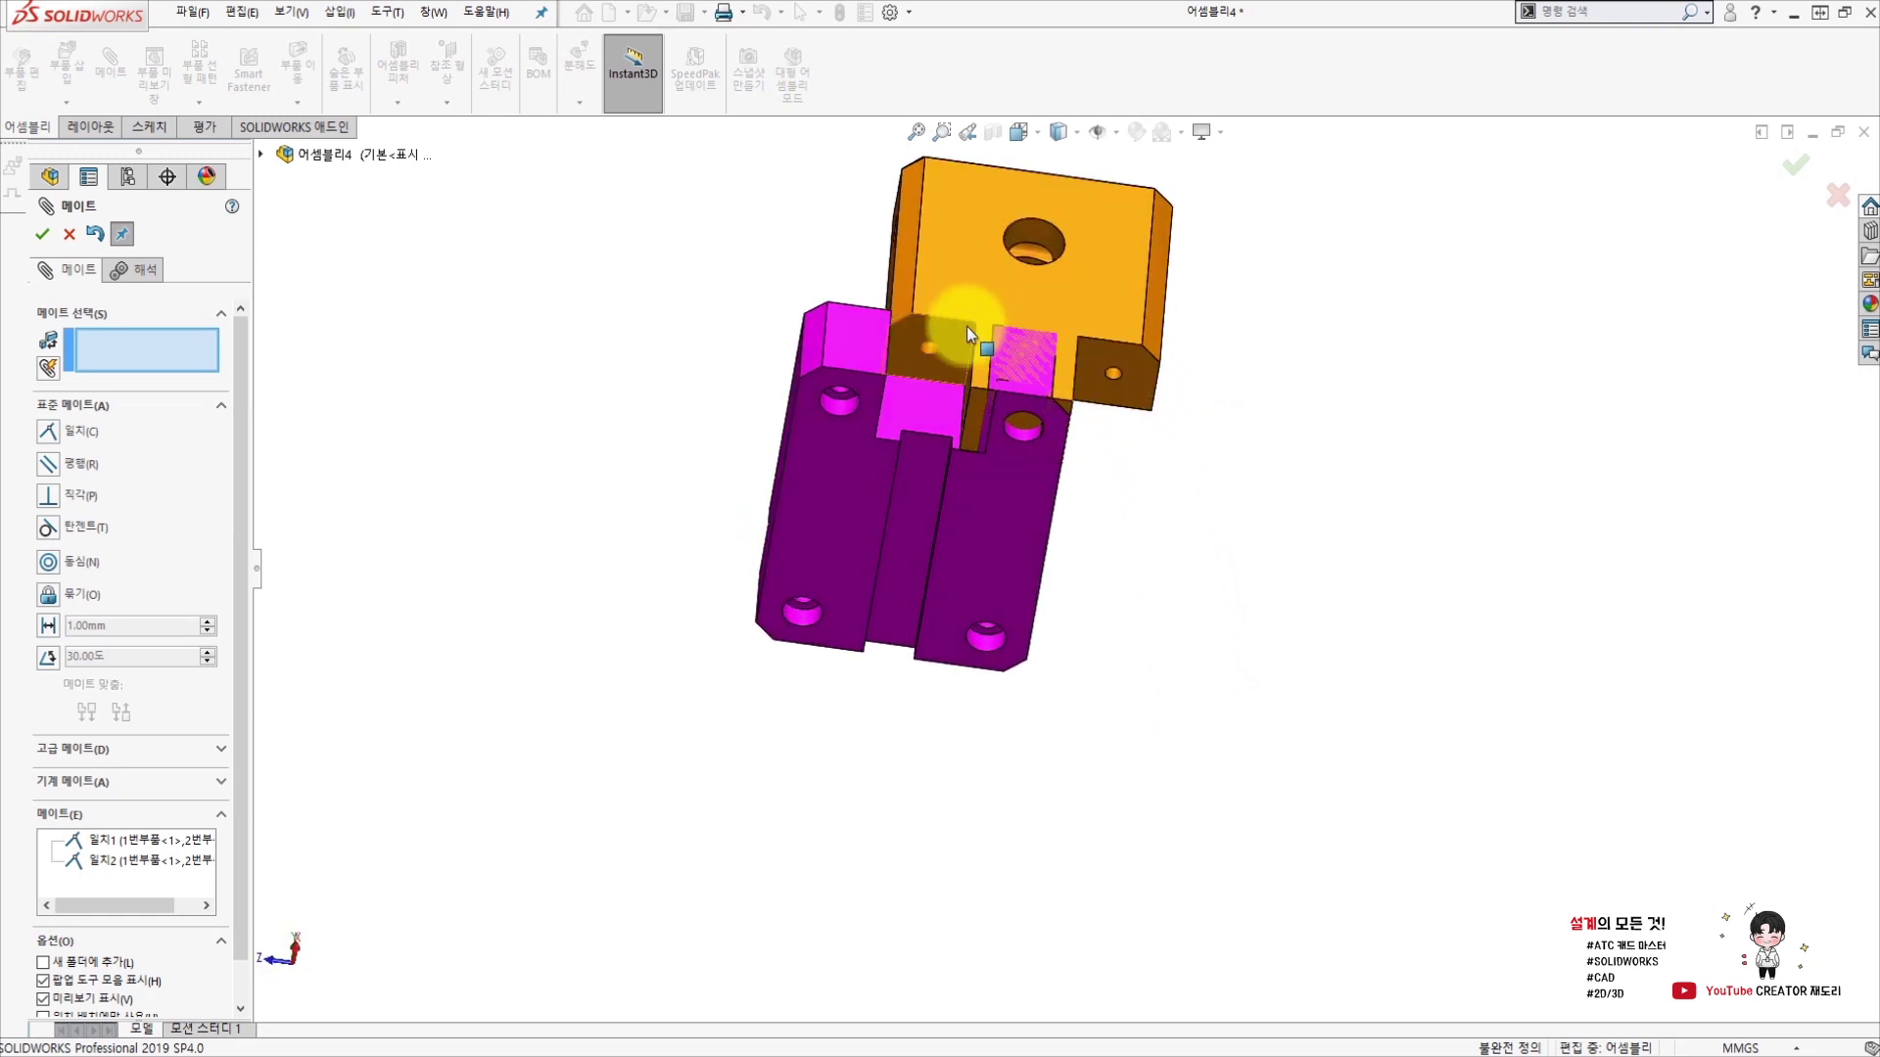
{"action": "scroll", "coordinate": [987, 331], "scroll_direction": "down", "scroll_amount": 2}
{"action": "scroll", "coordinate": [965, 437], "scroll_direction": "down", "scroll_amount": 3}
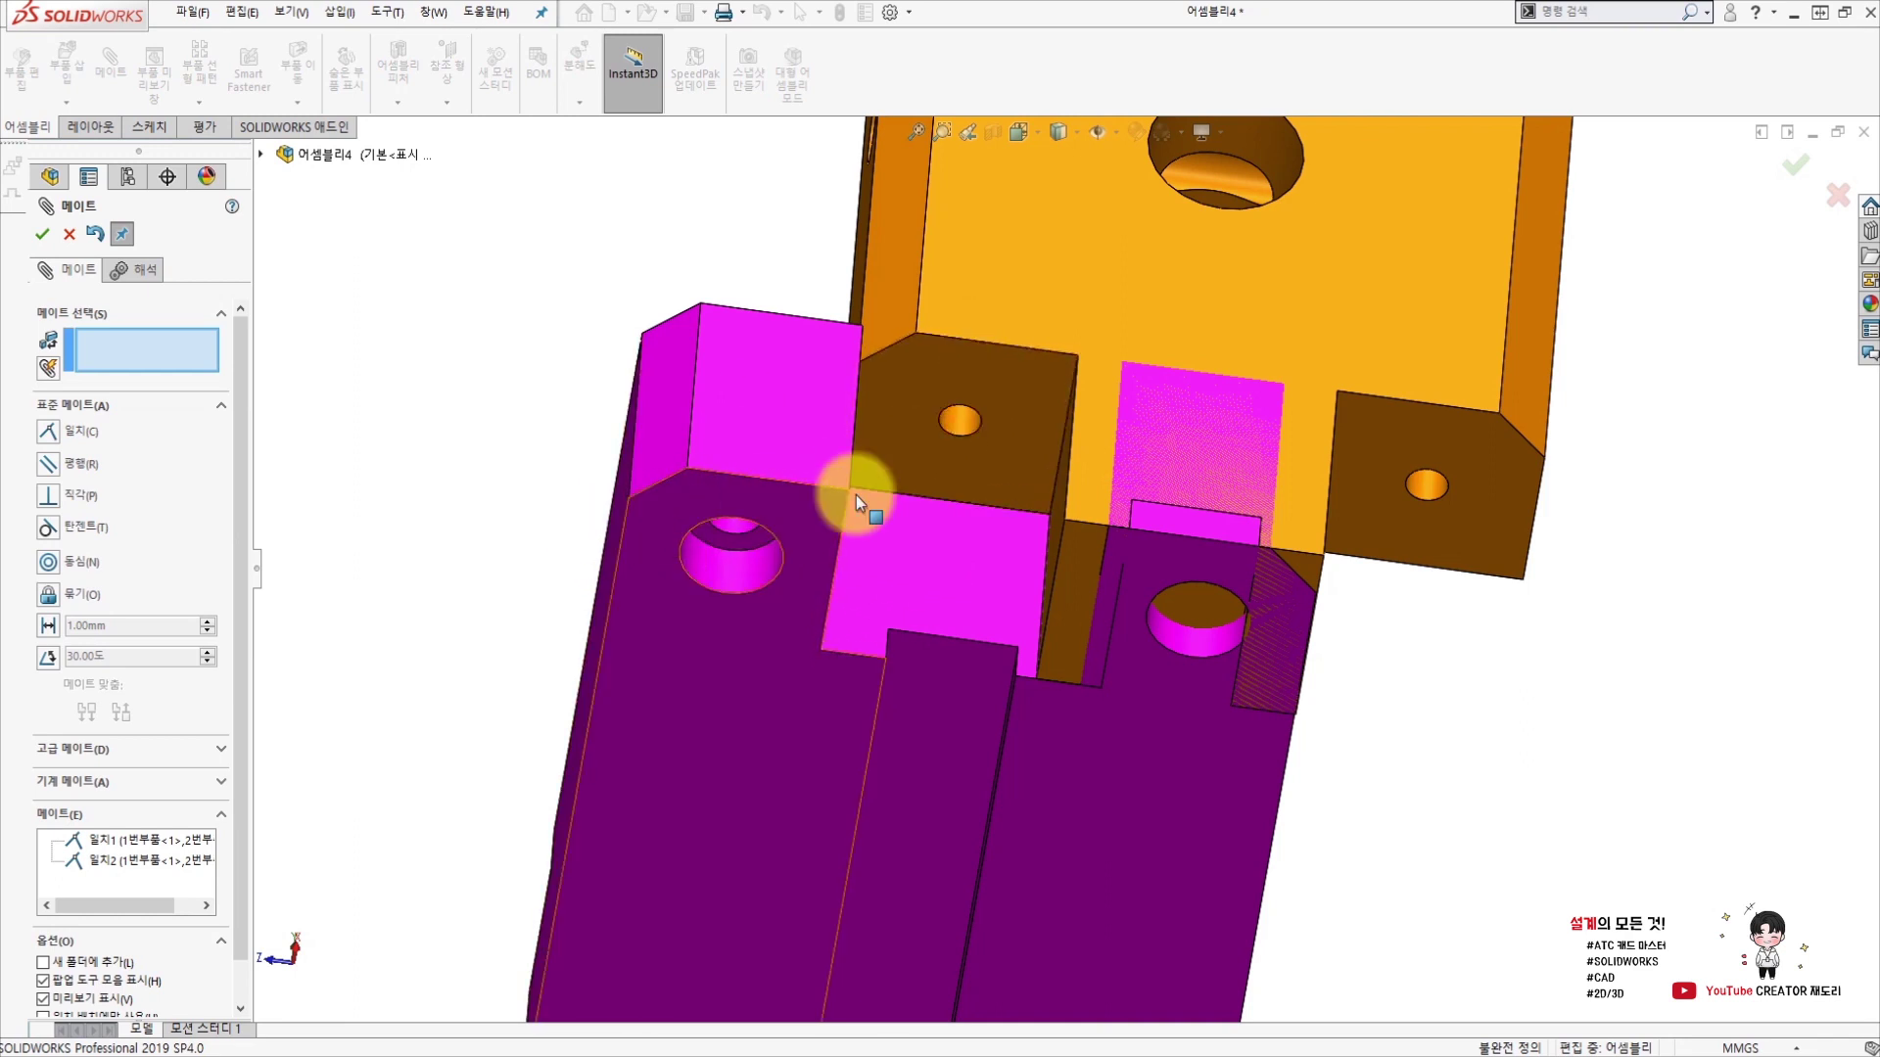
{"action": "left_click", "coordinate": [956, 423]}
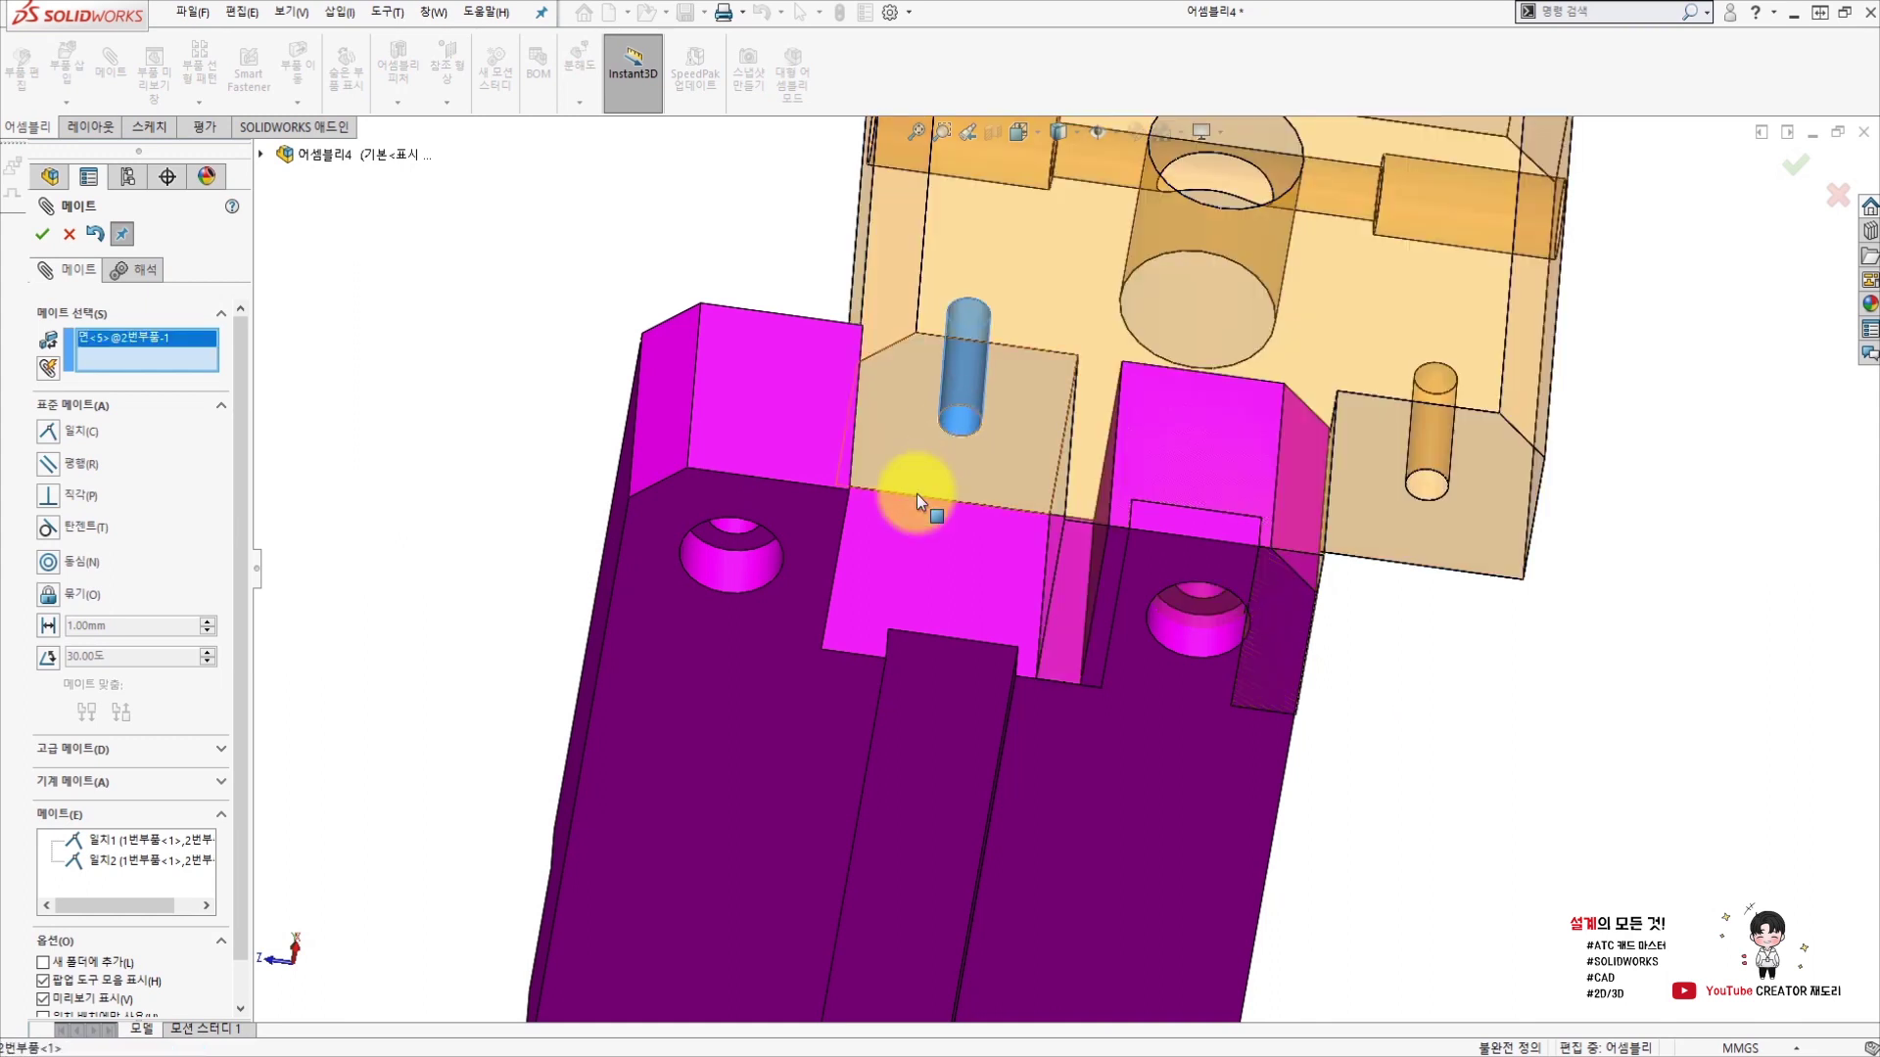
{"action": "left_click", "coordinate": [746, 562]}
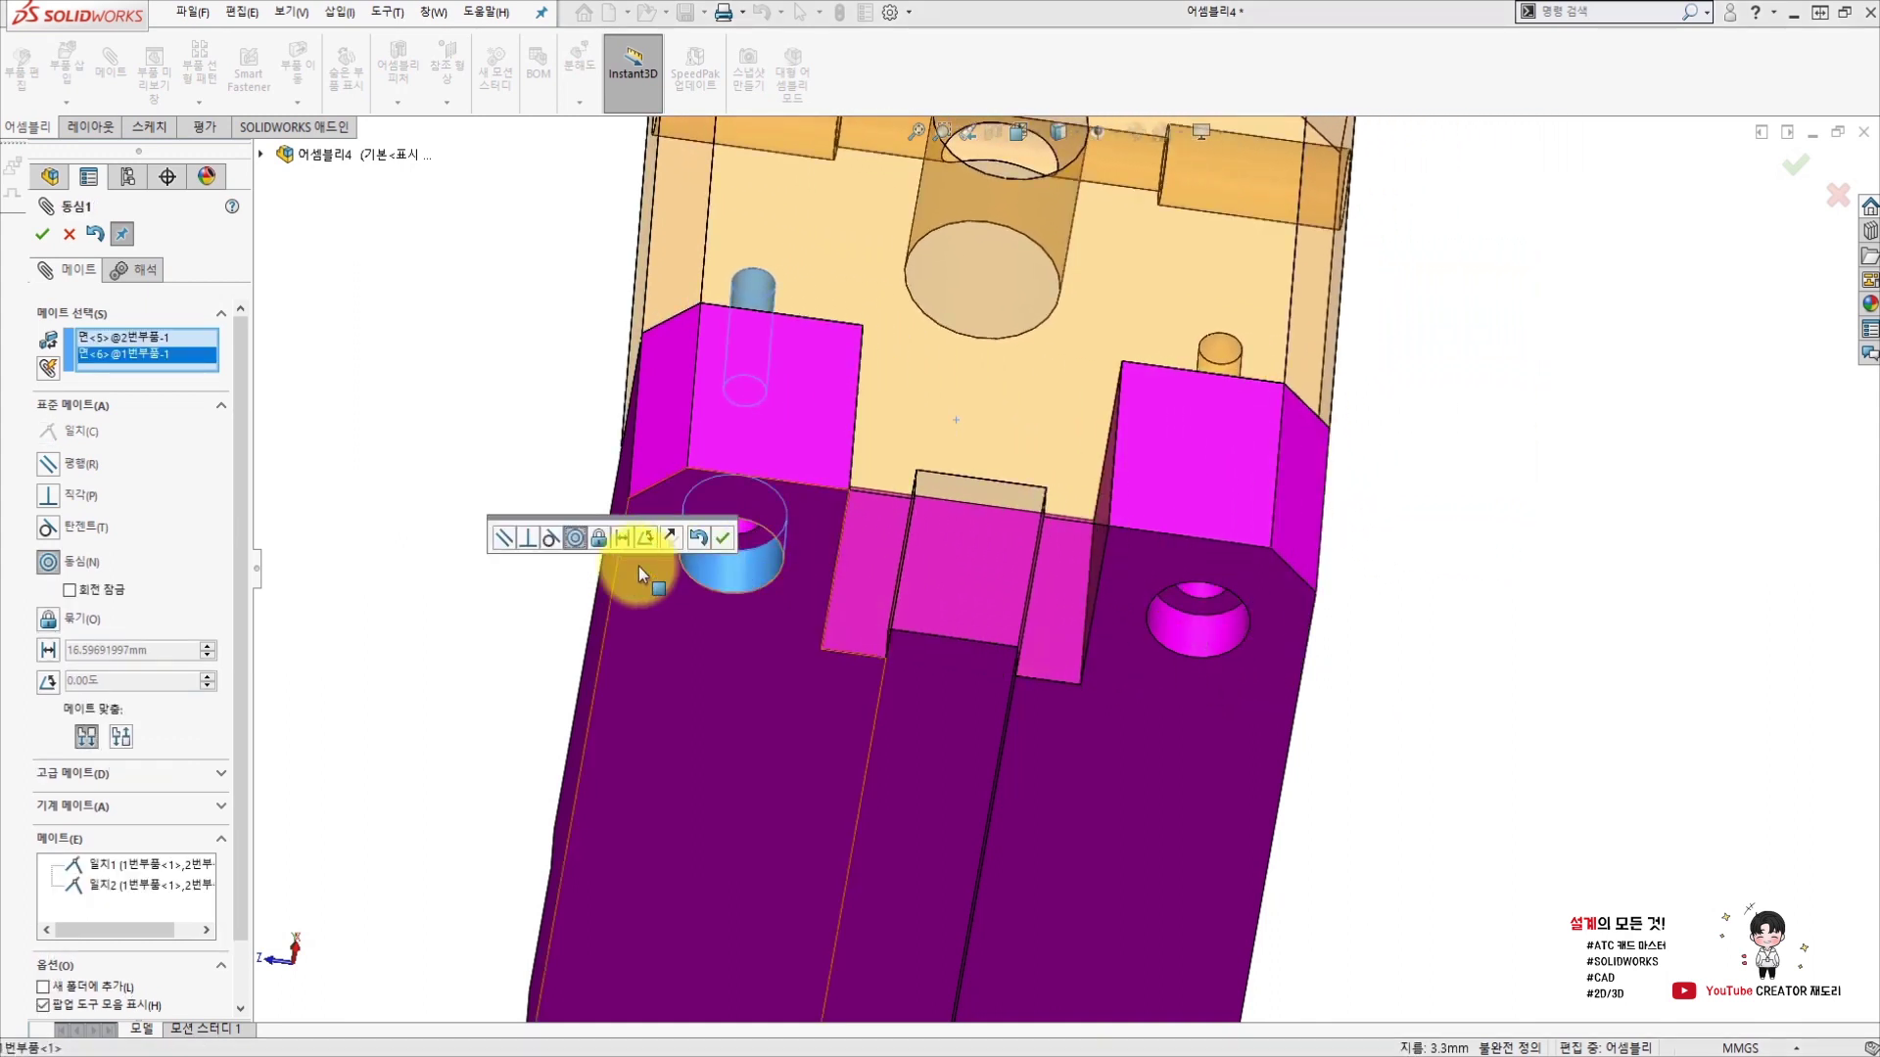
{"action": "left_click", "coordinate": [726, 535]}
Close the Mate command and return to the standard isometric view.
{"action": "middle_click_drag", "start_coordinate": [483, 512], "coordinate": [583, 670]}
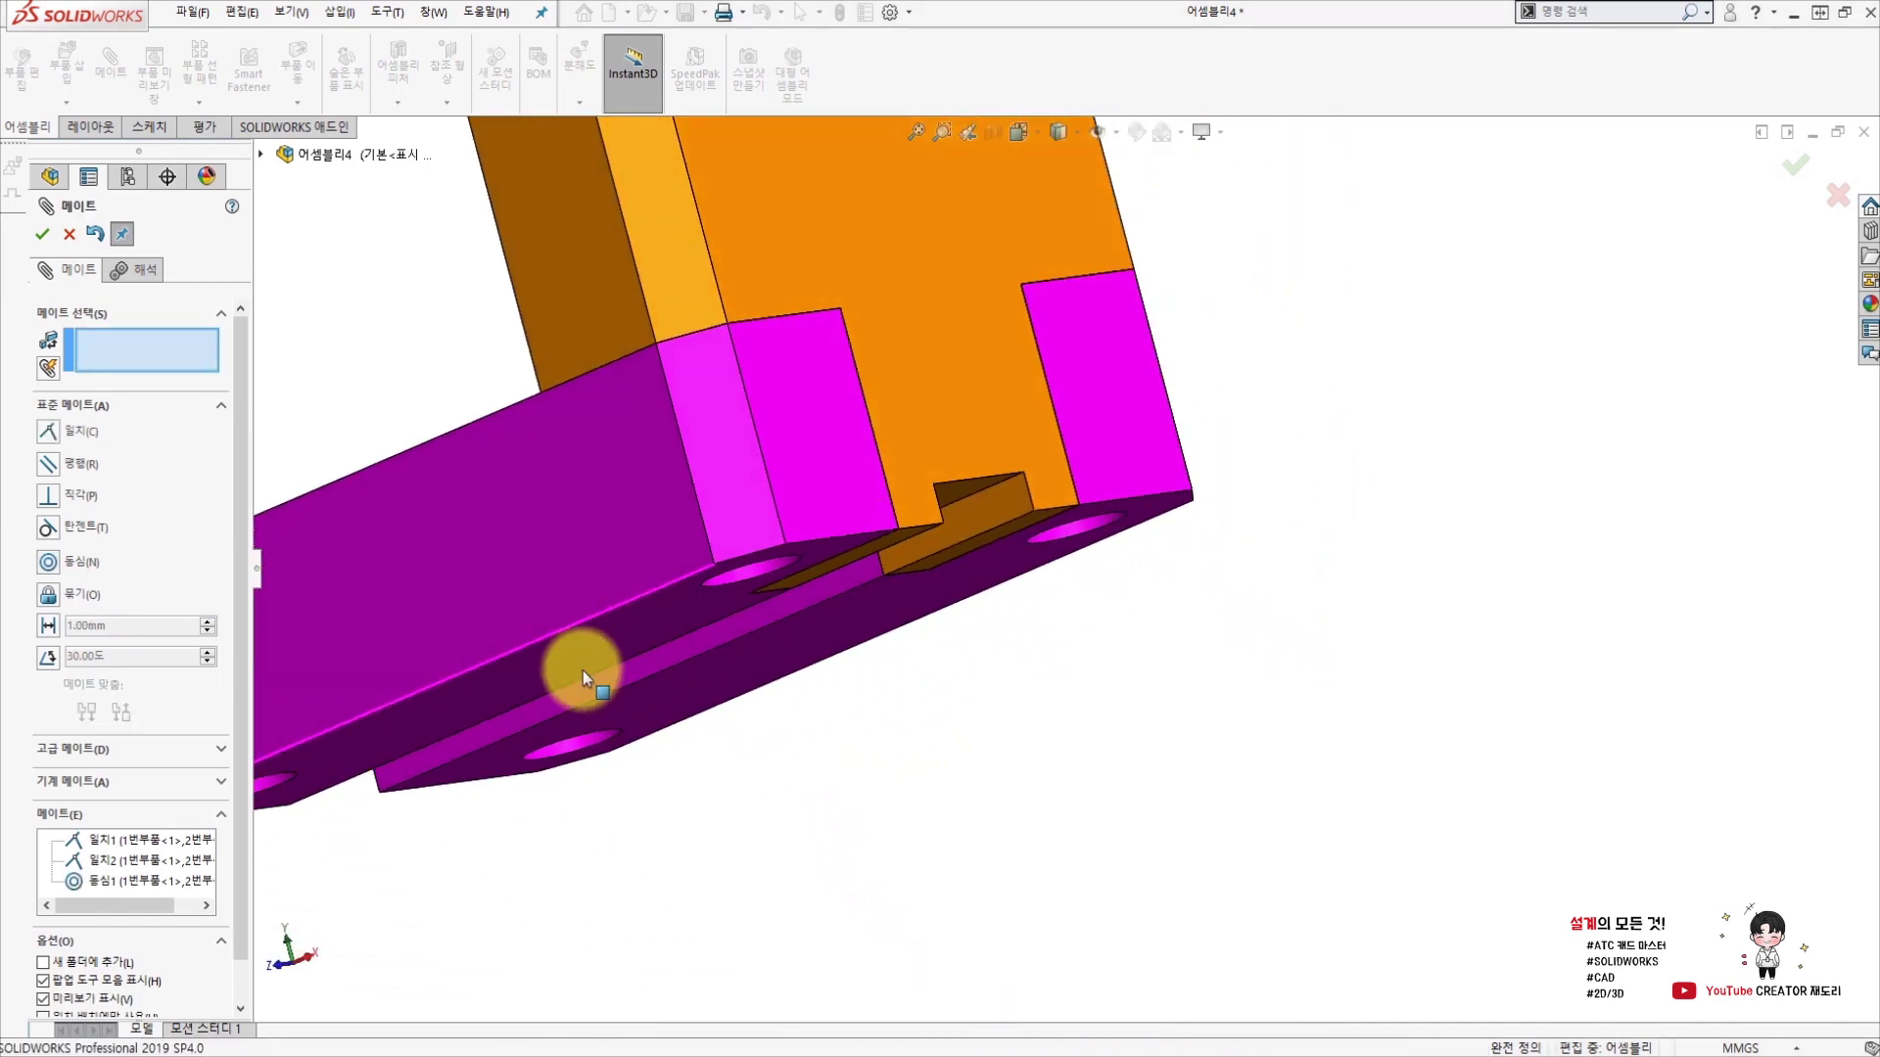
{"action": "key", "text": "Escape"}
{"action": "mouse_move", "coordinate": [767, 701]}
{"action": "middle_mouse_down"}
{"action": "mouse_move", "coordinate": [952, 747]}
{"action": "mouse_move", "coordinate": [972, 834]}
{"action": "middle_mouse_up"}
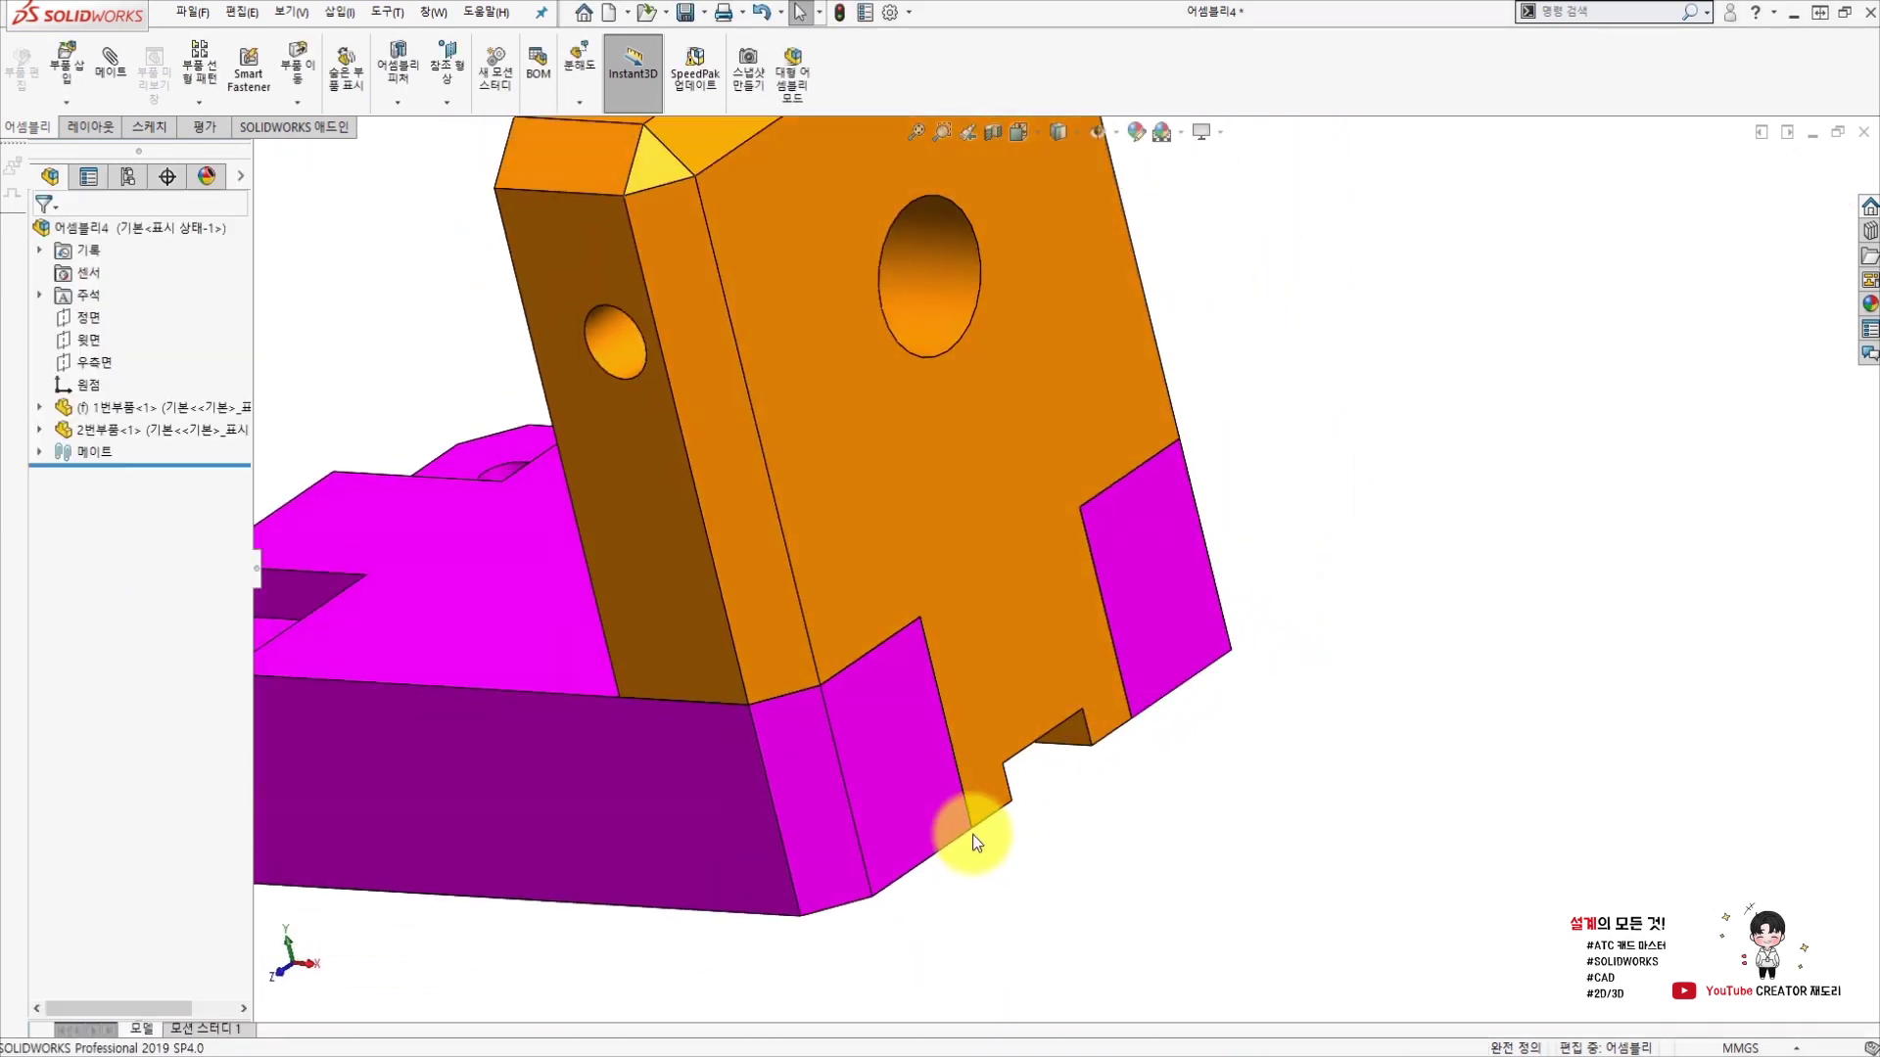
{"action": "key", "text": "ctrl+7"}
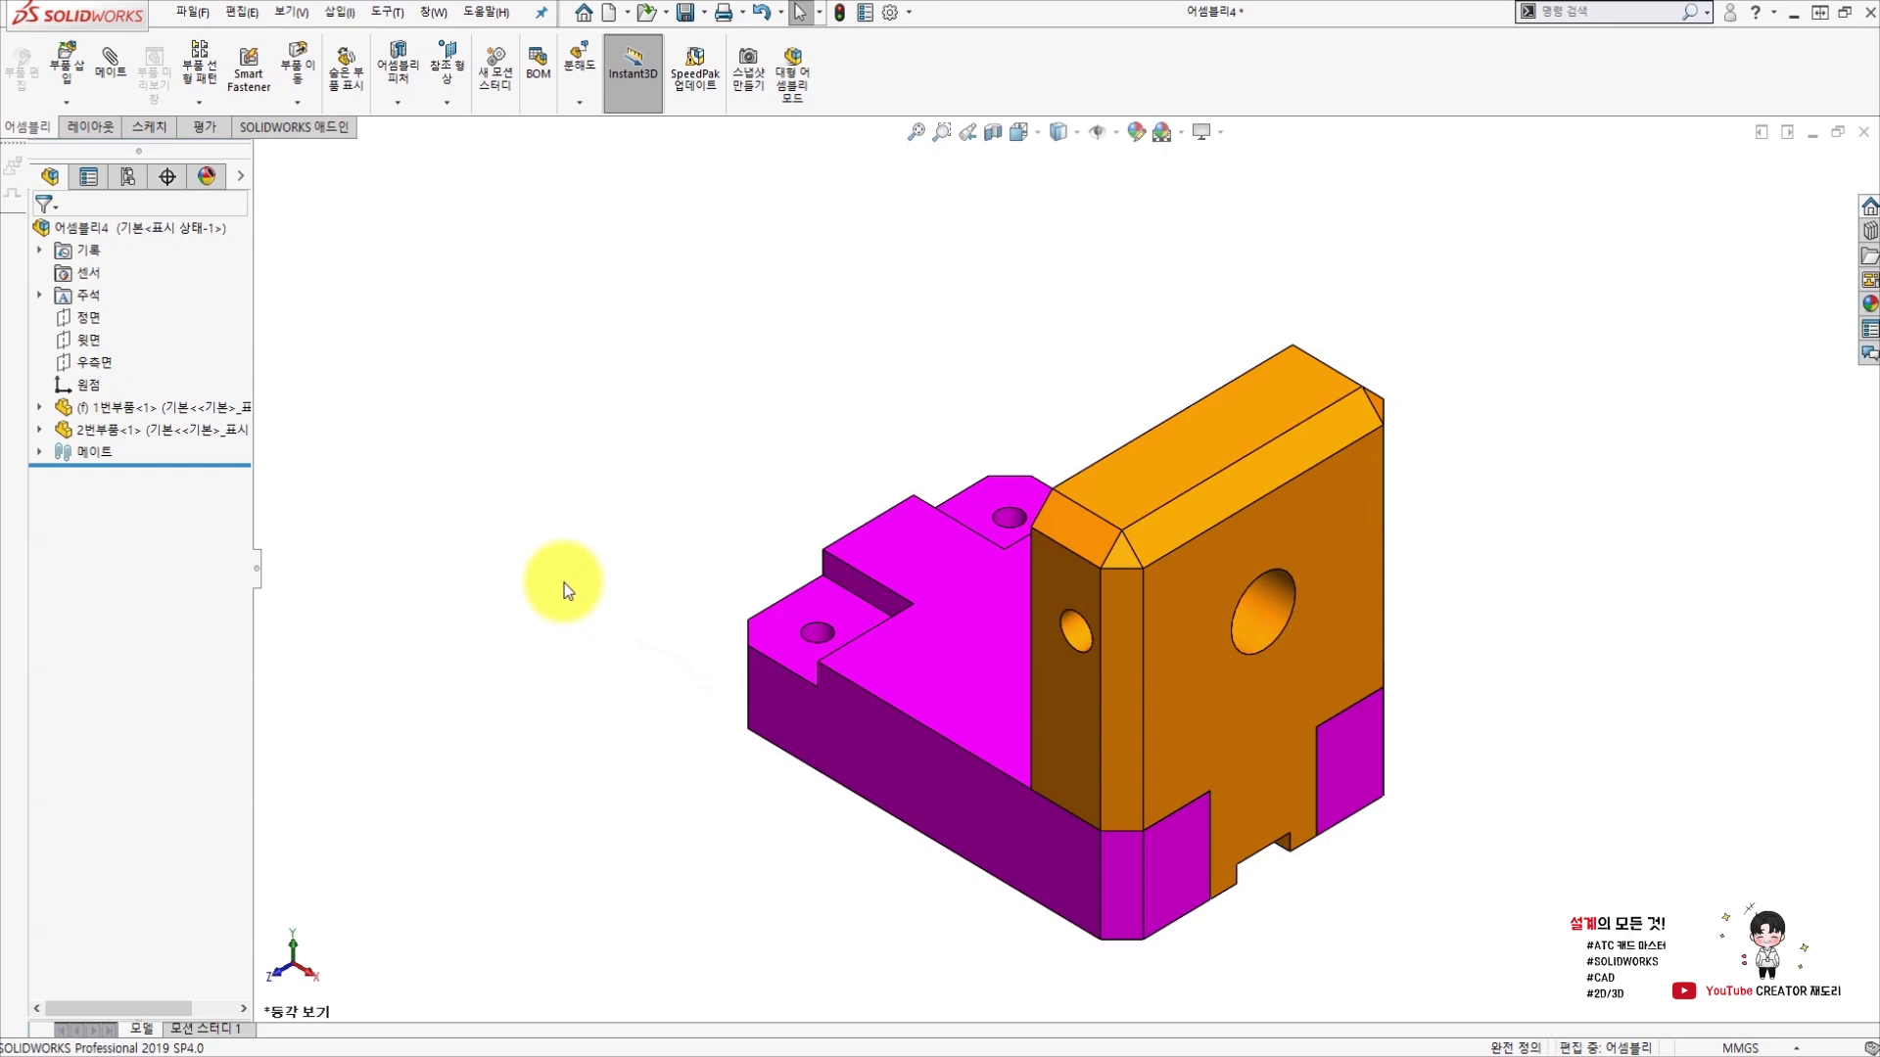
{"action": "left_click", "coordinate": [67, 74]}
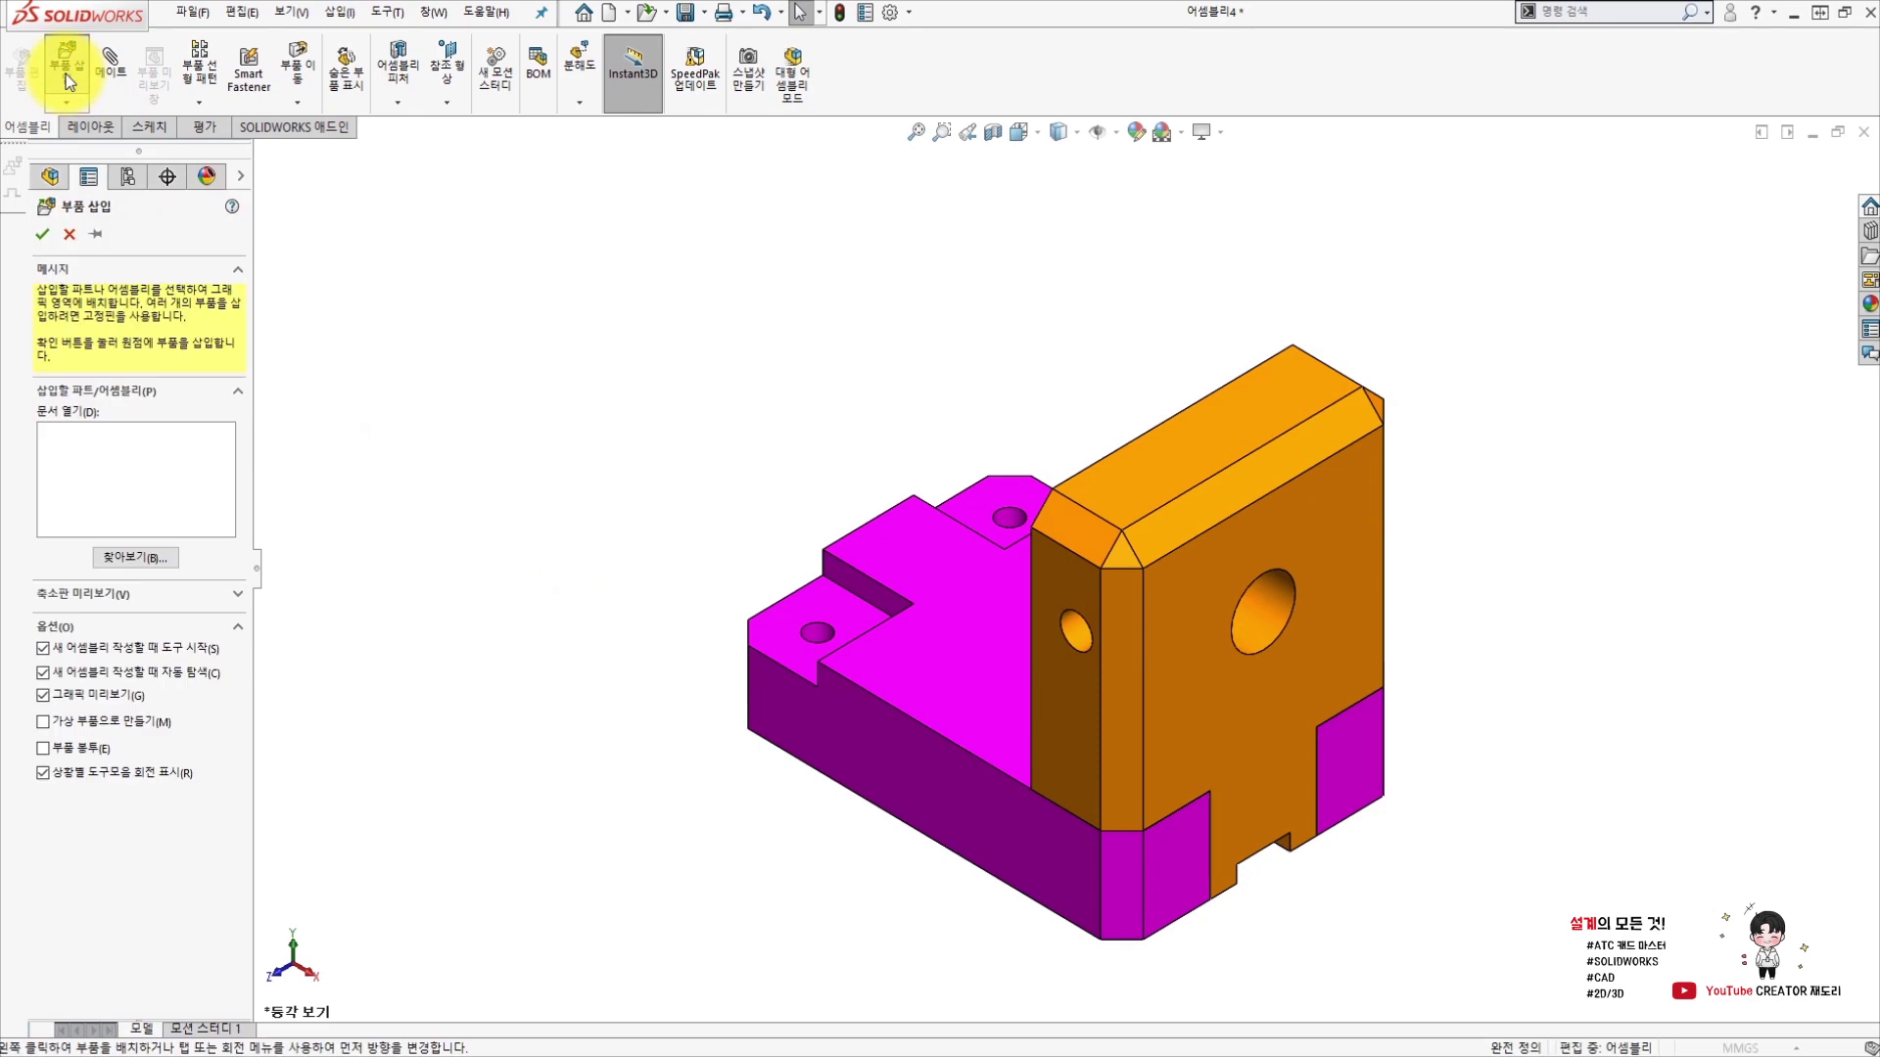
Insert the green H part 3번부품, then rotate and position it near the mated parts.
{"action": "left_click", "coordinate": [813, 430]}
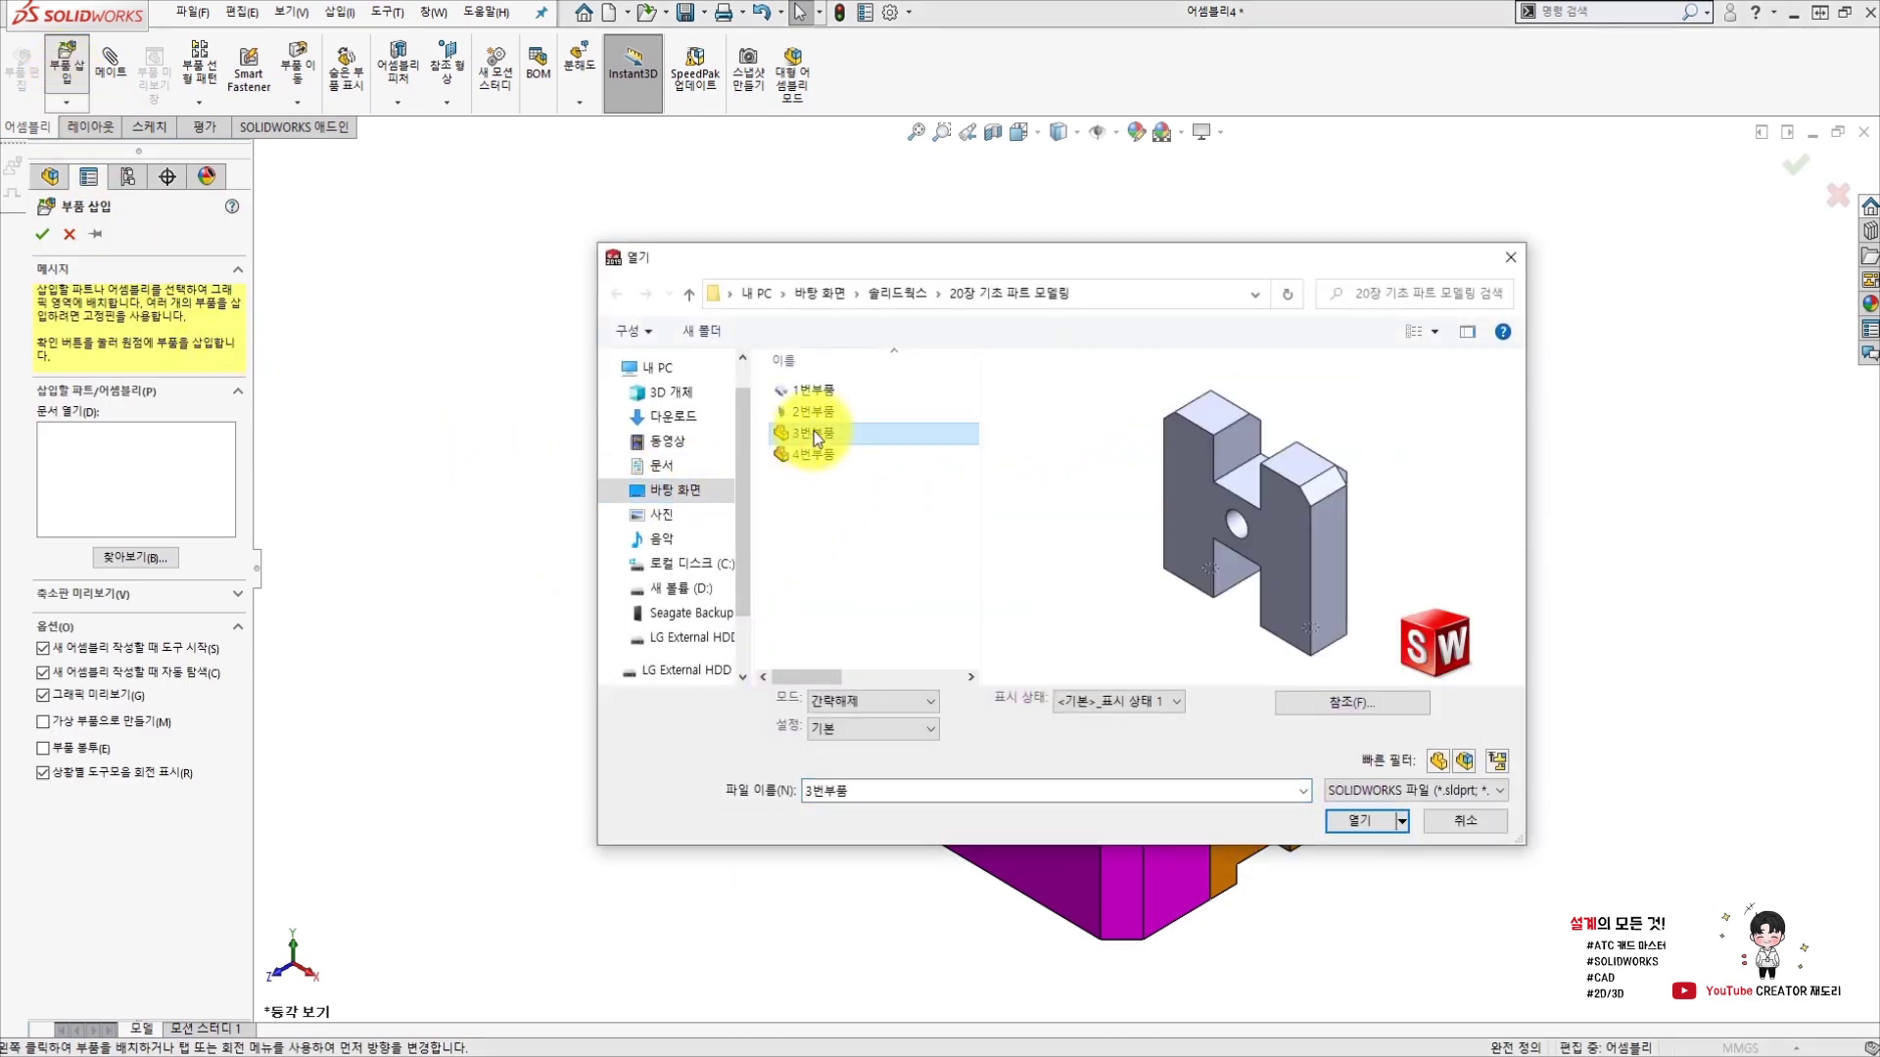
{"action": "left_click", "coordinate": [1351, 821]}
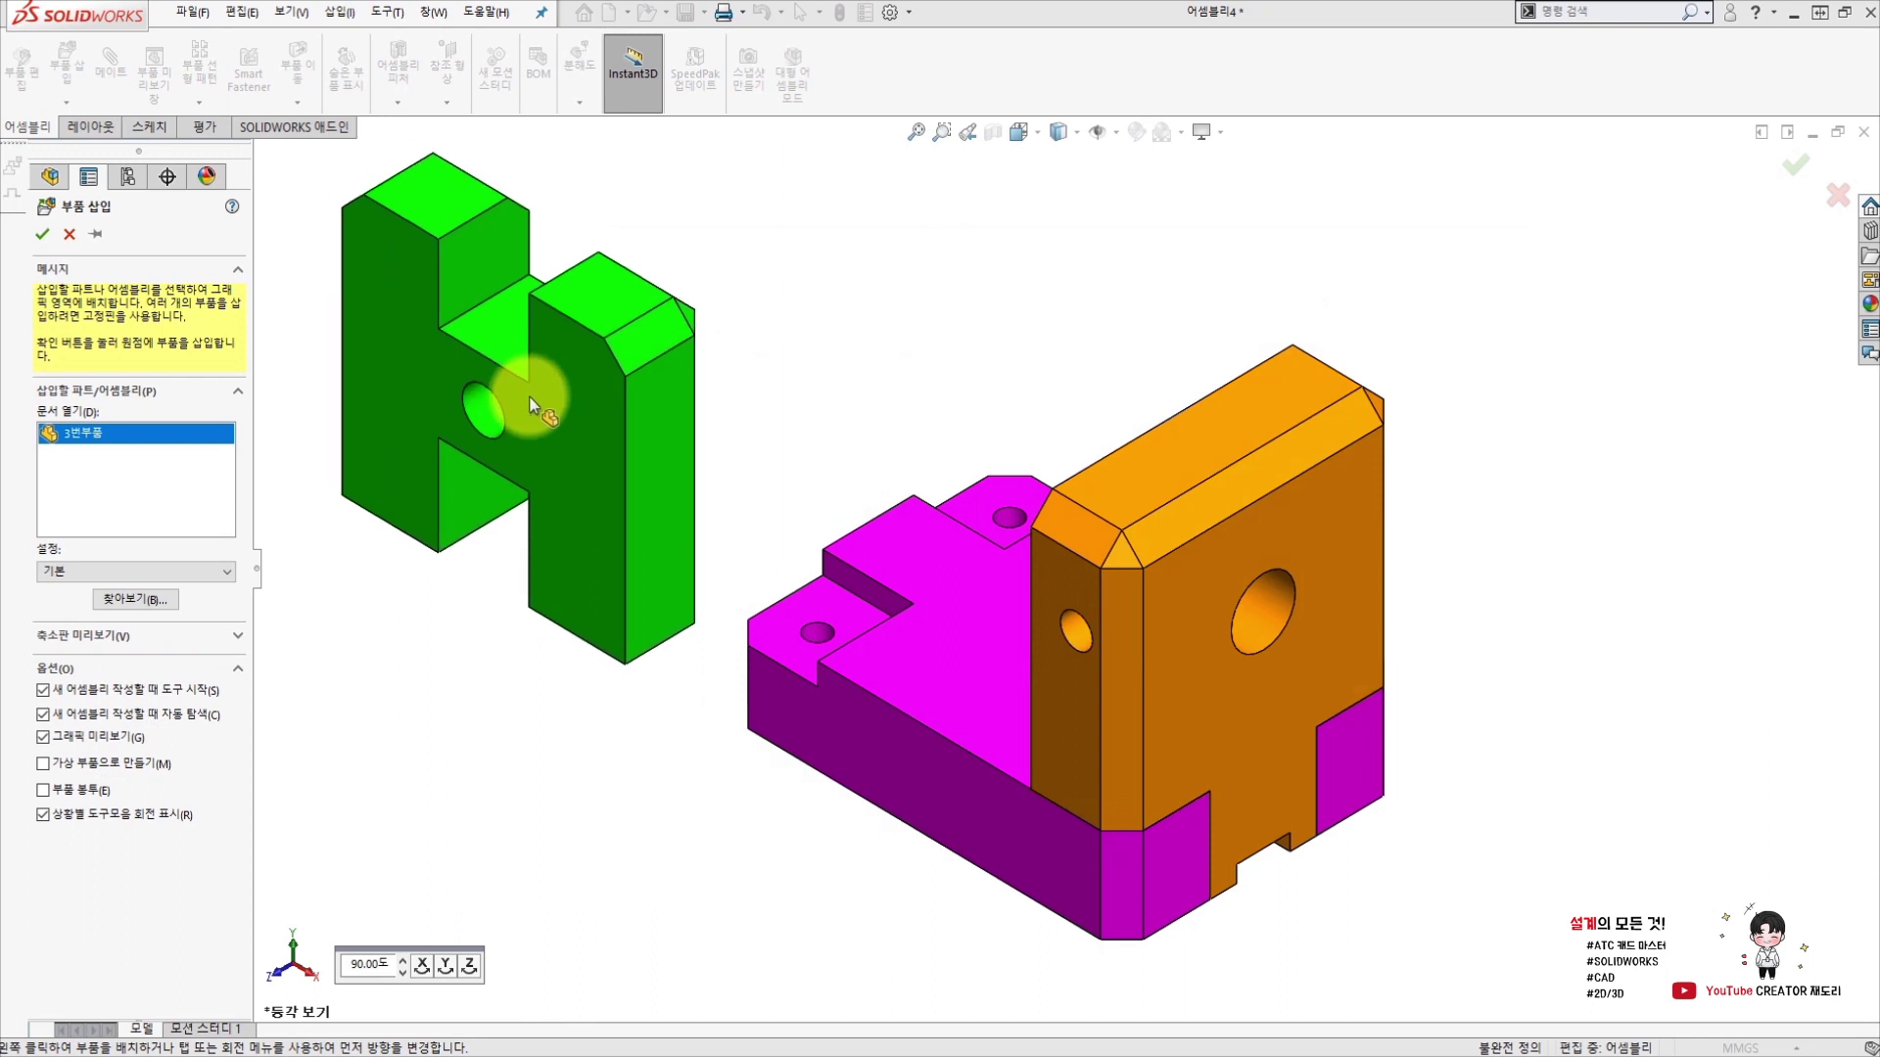
{"action": "left_click", "coordinate": [529, 402]}
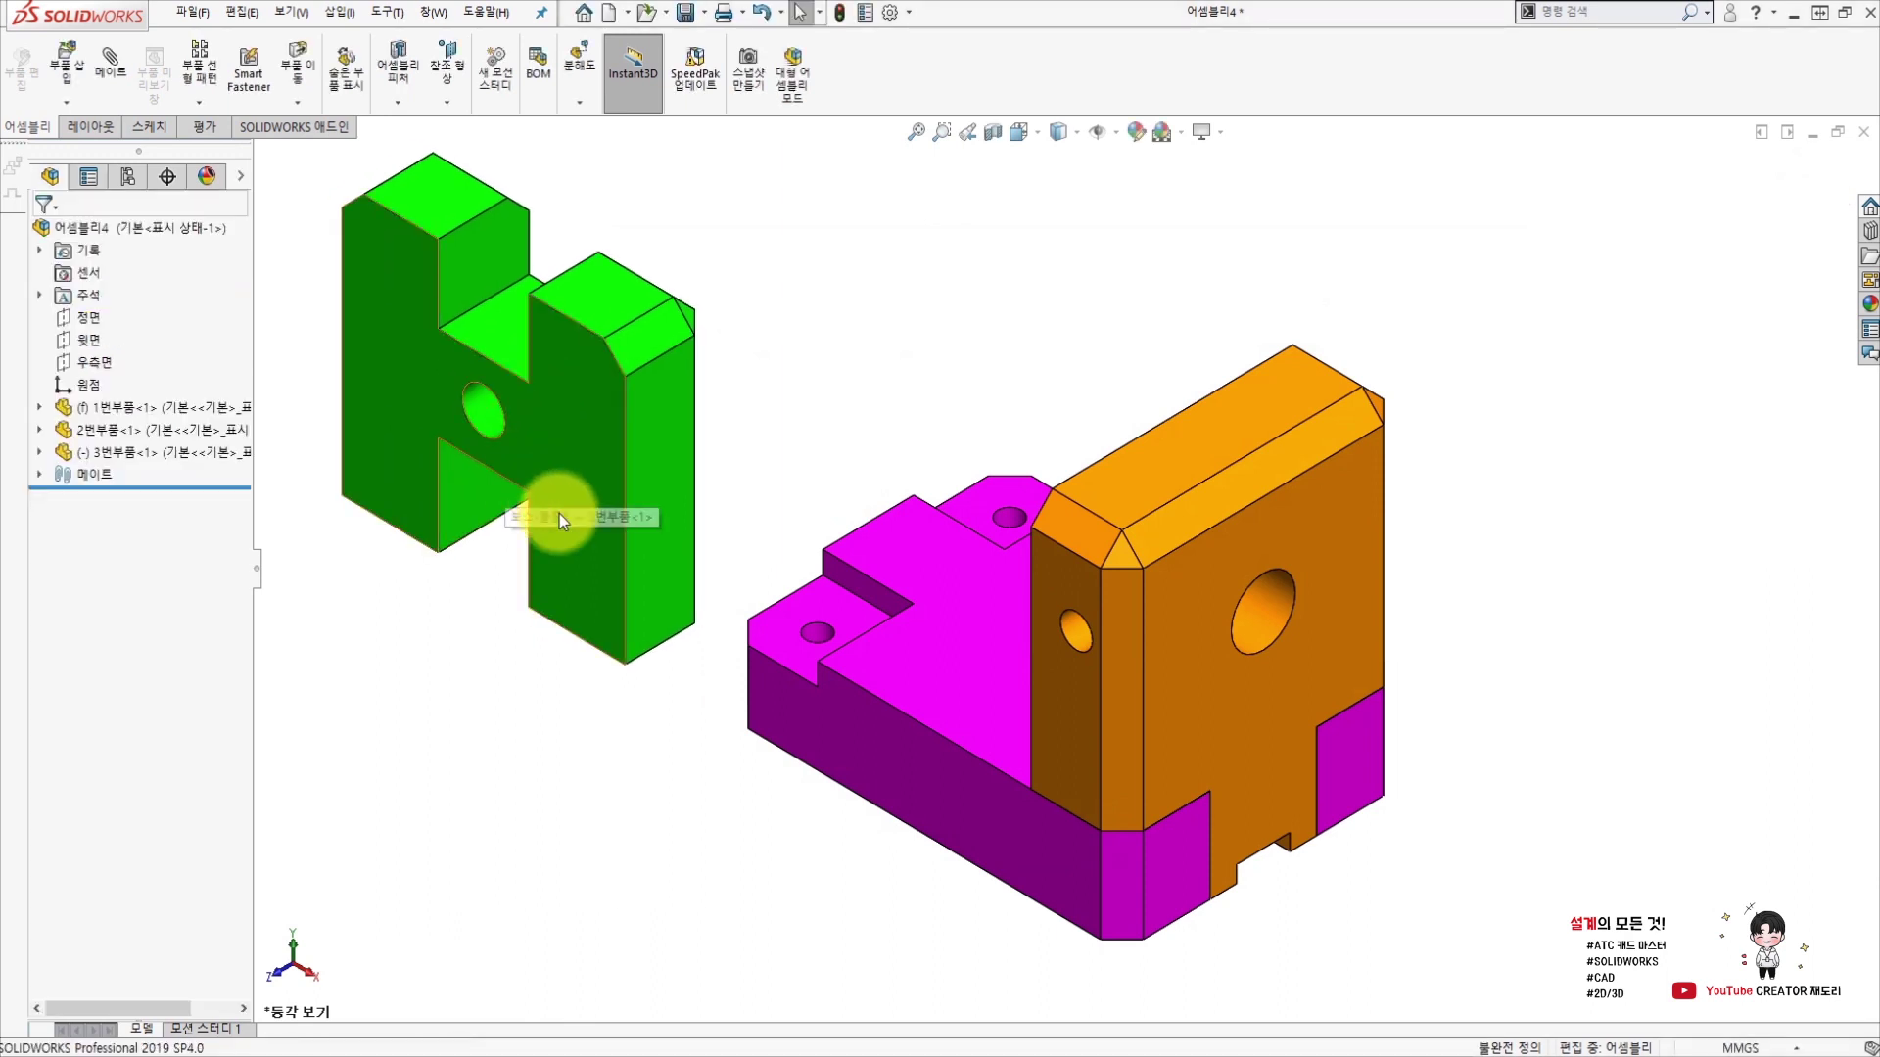
{"action": "mouse_move", "coordinate": [584, 557]}
{"action": "right_mouse_down"}
{"action": "mouse_move", "coordinate": [648, 545]}
{"action": "mouse_move", "coordinate": [814, 649]}
{"action": "right_mouse_up"}
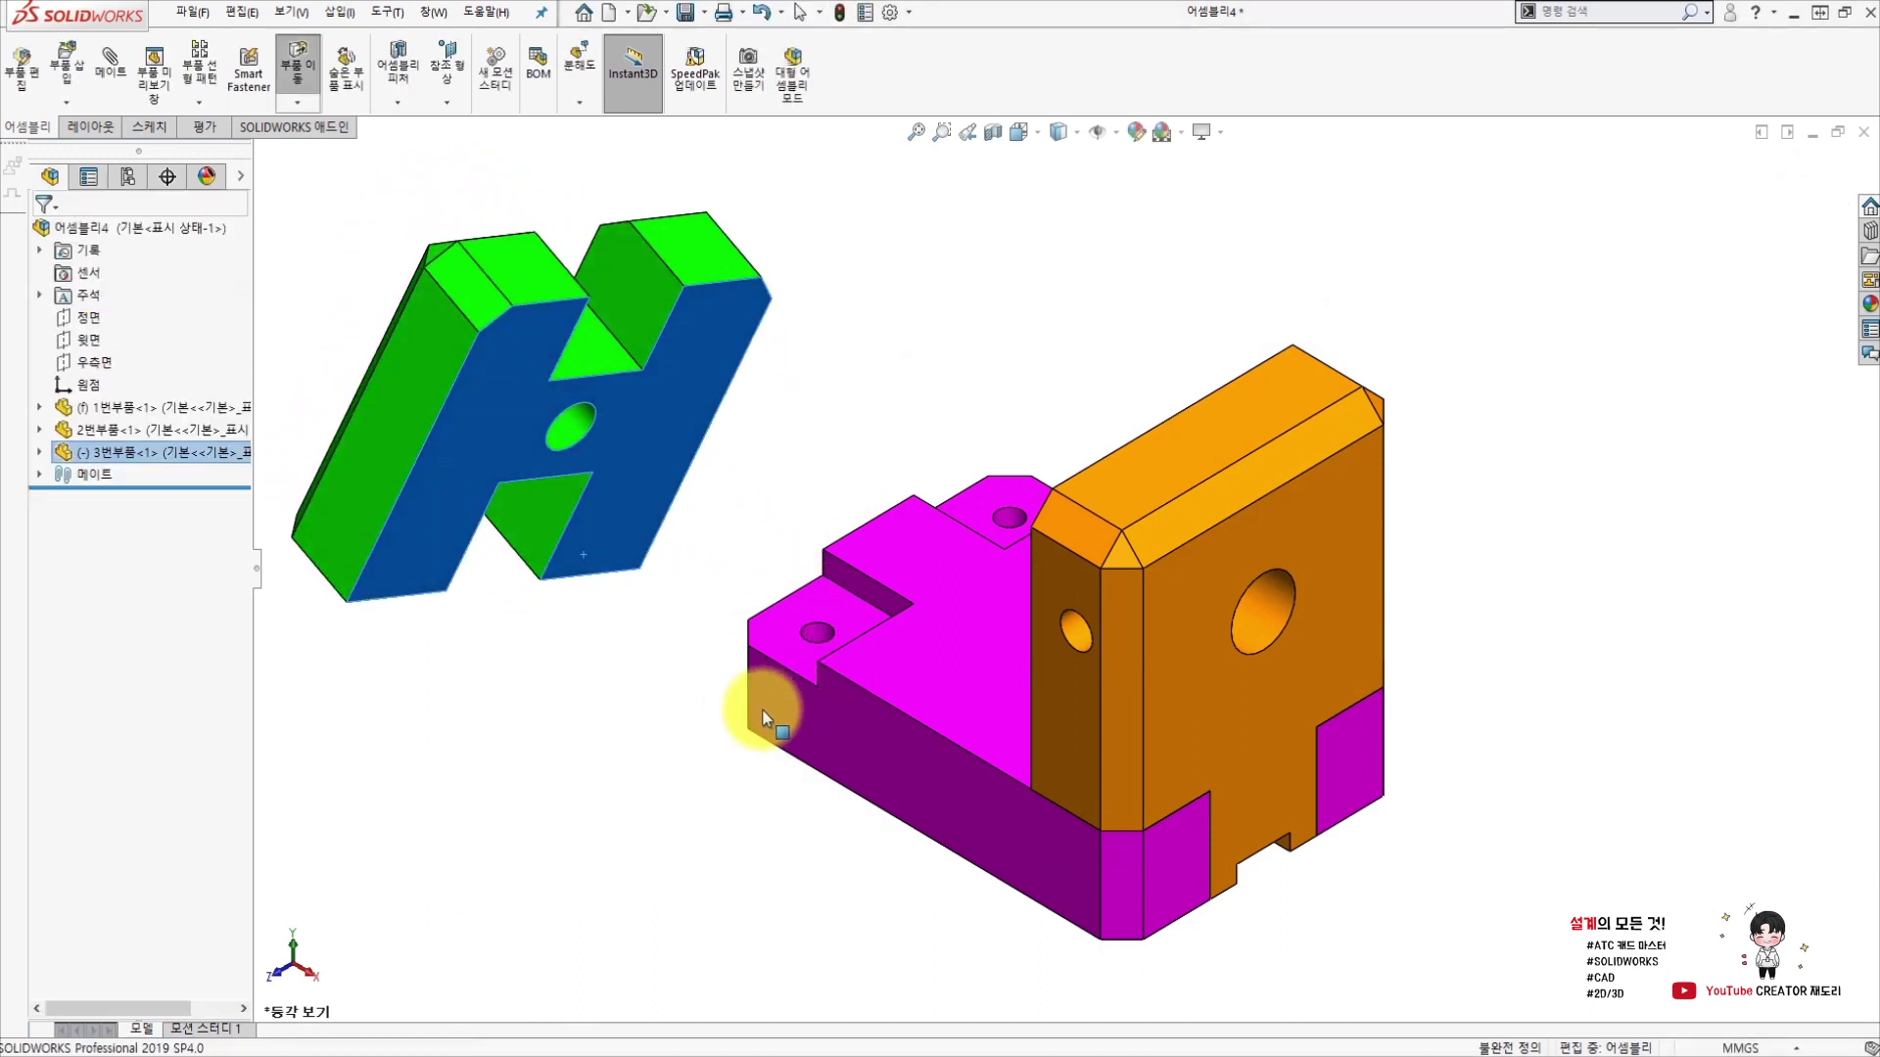
{"action": "right_click_drag", "start_coordinate": [815, 649], "coordinate": [740, 686]}
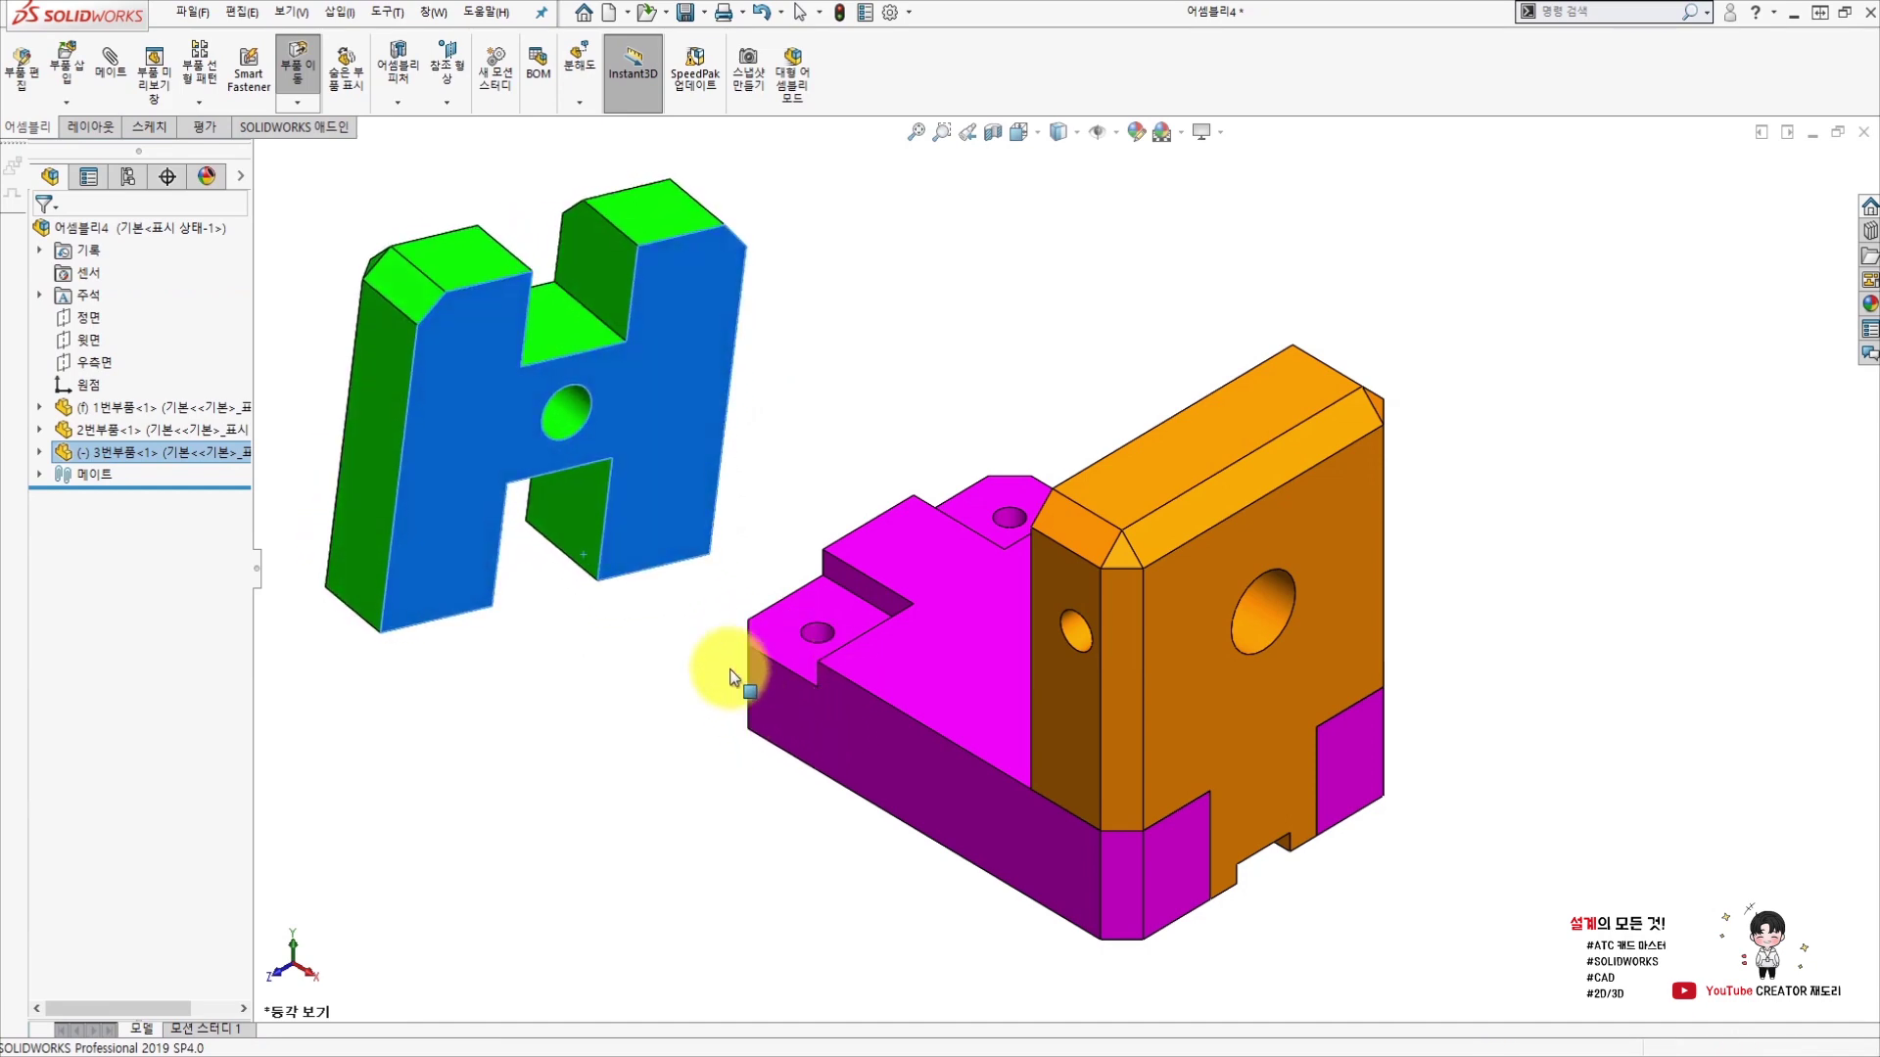
{"action": "mouse_move", "coordinate": [649, 507]}
{"action": "left_mouse_down"}
{"action": "mouse_move", "coordinate": [864, 415]}
{"action": "mouse_move", "coordinate": [777, 399]}
{"action": "left_mouse_up"}
{"action": "left_click", "coordinate": [872, 424]}
{"action": "mouse_move", "coordinate": [873, 424]}
{"action": "middle_mouse_down"}
{"action": "mouse_move", "coordinate": [907, 554]}
{"action": "mouse_move", "coordinate": [901, 672]}
{"action": "mouse_move", "coordinate": [848, 634]}
{"action": "middle_mouse_up"}
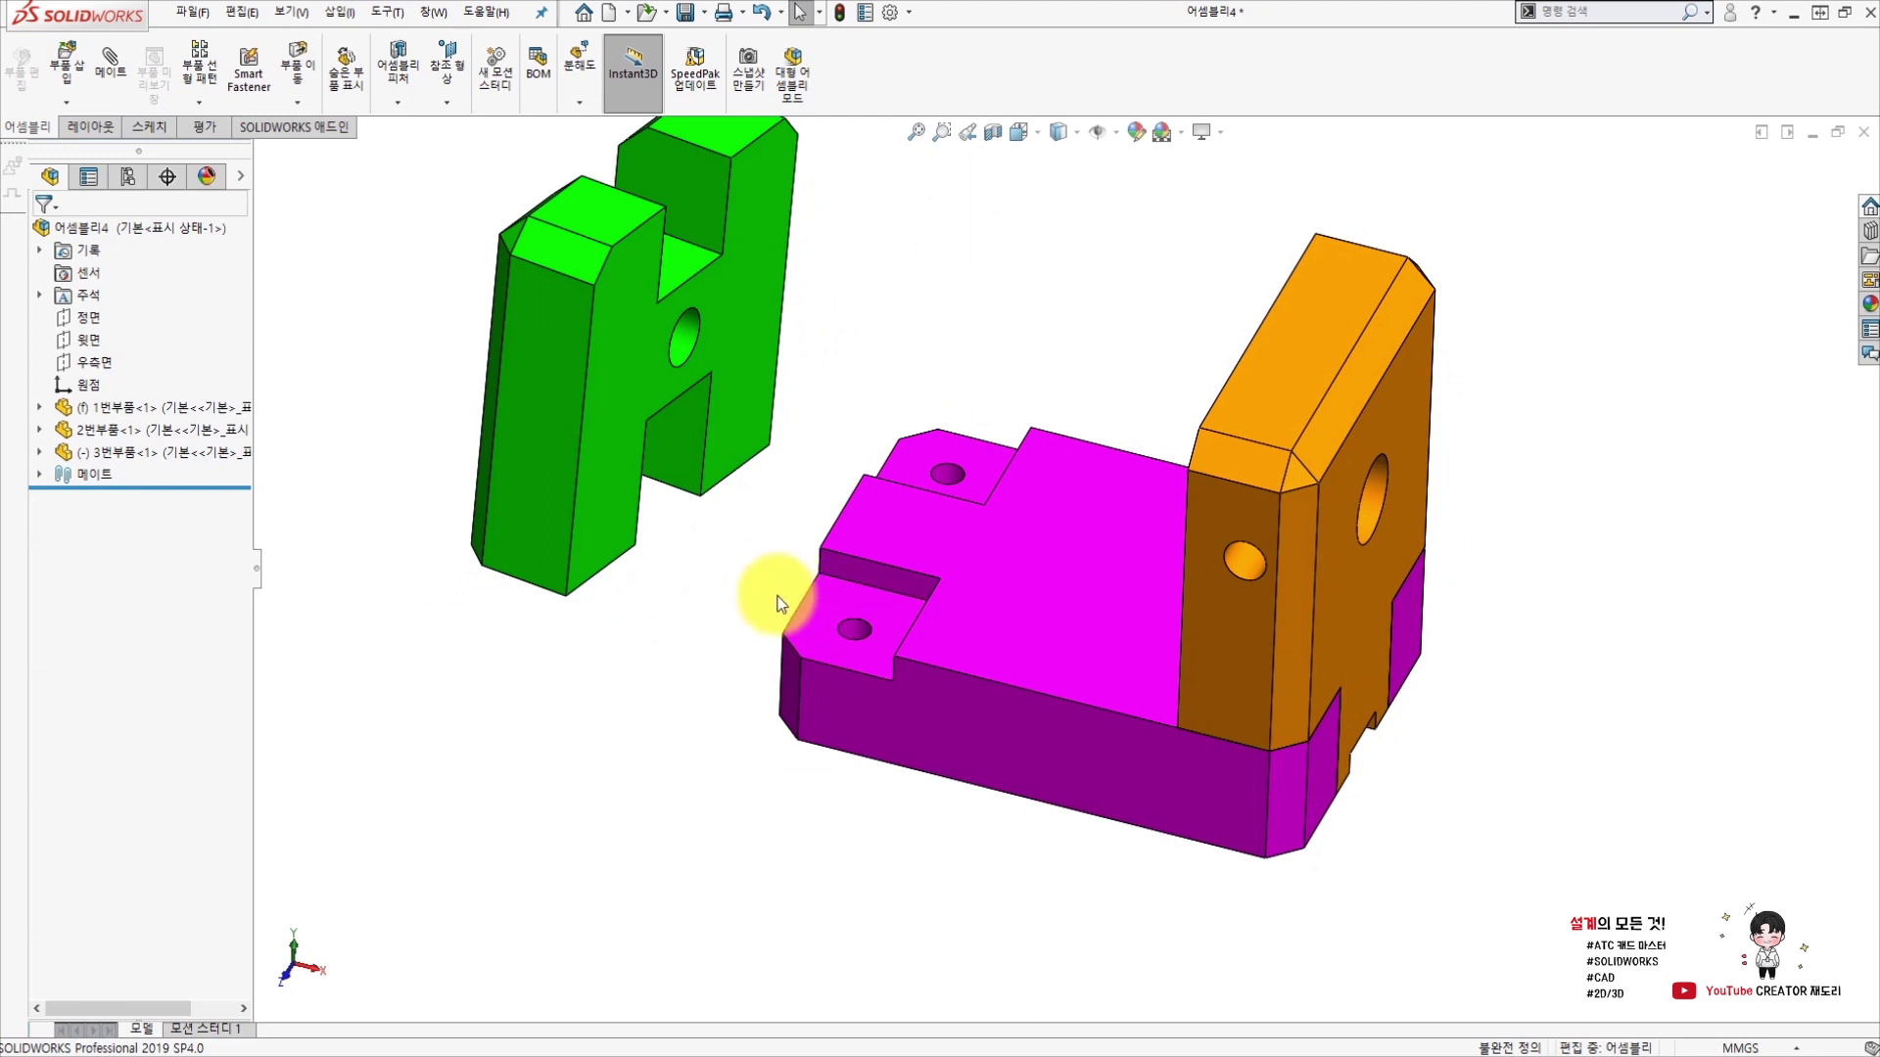
Quick-mate the green H part's front face coincident with the base's notch side face.
{"action": "middle_click_drag", "start_coordinate": [723, 577], "coordinate": [706, 582]}
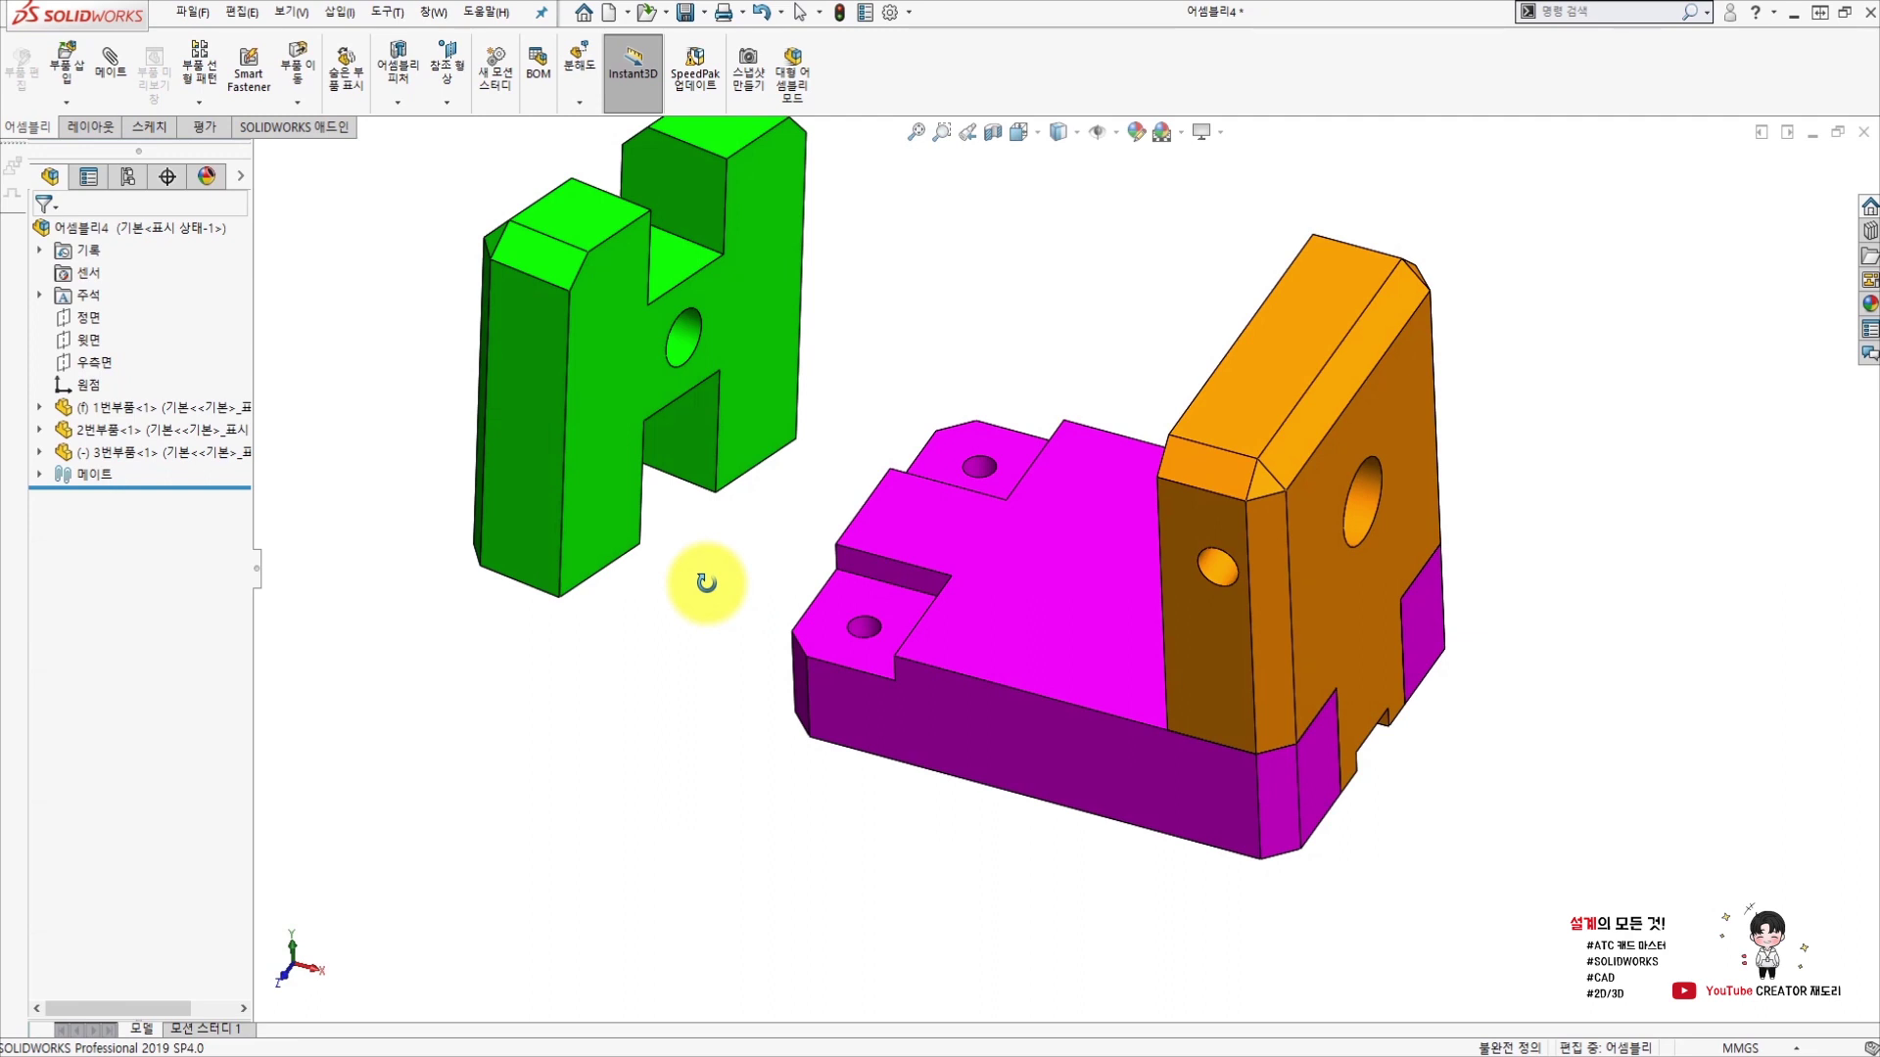
{"action": "middle_click_drag", "start_coordinate": [706, 582], "coordinate": [711, 594]}
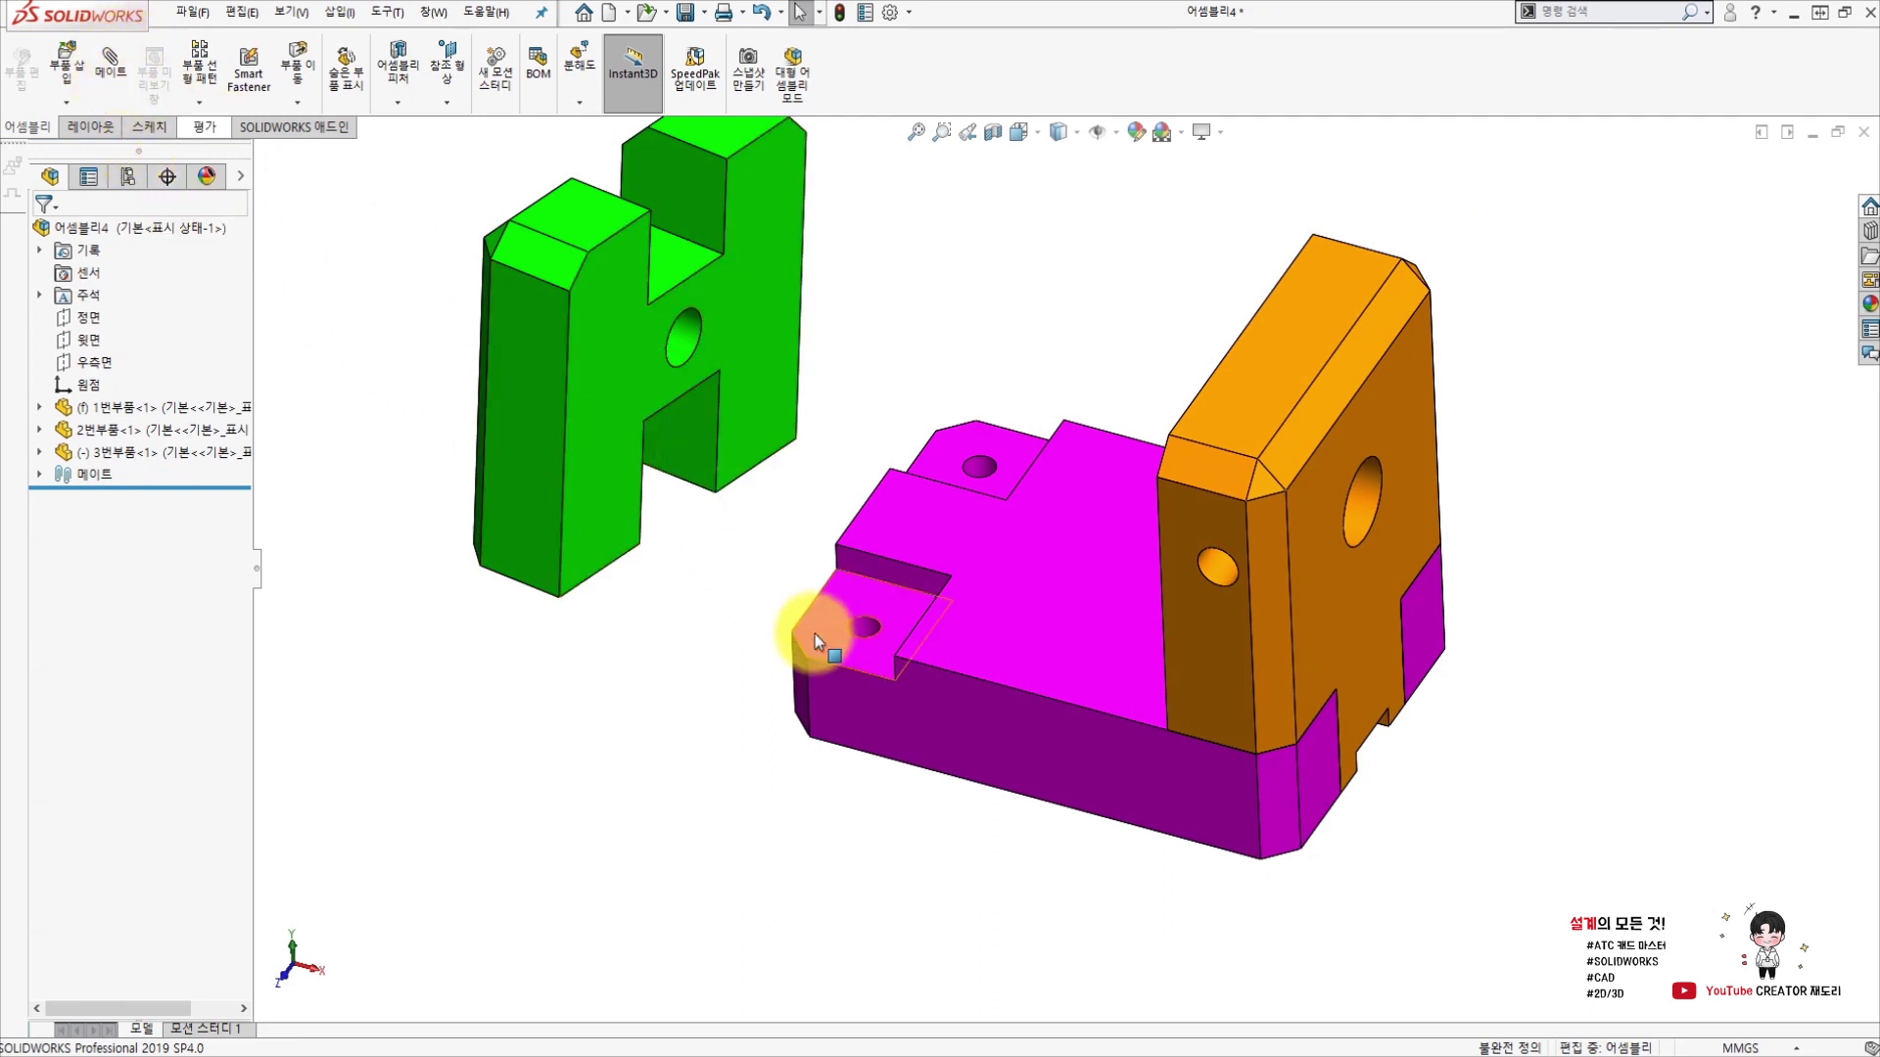
{"action": "middle_click_drag", "start_coordinate": [728, 620], "coordinate": [721, 621]}
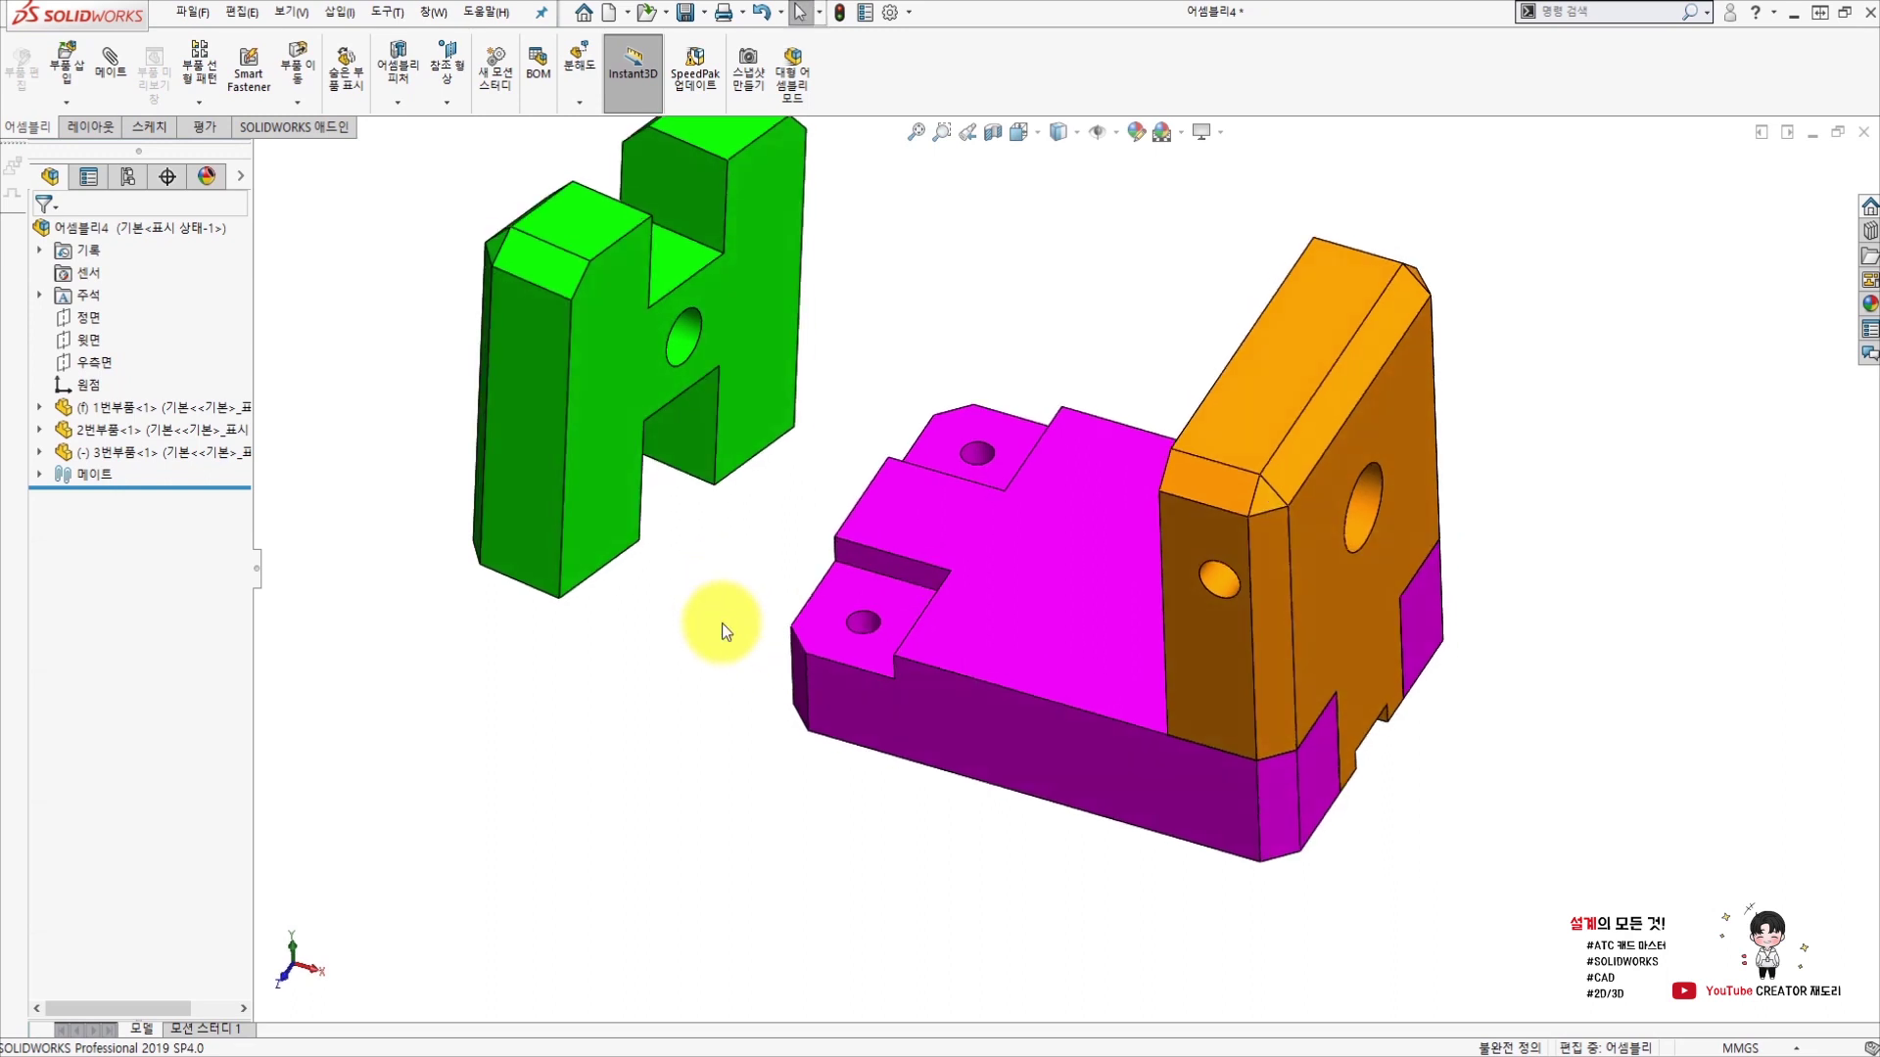
{"action": "middle_click_drag", "start_coordinate": [722, 625], "coordinate": [716, 623]}
{"action": "middle_click_drag", "start_coordinate": [717, 624], "coordinate": [722, 592]}
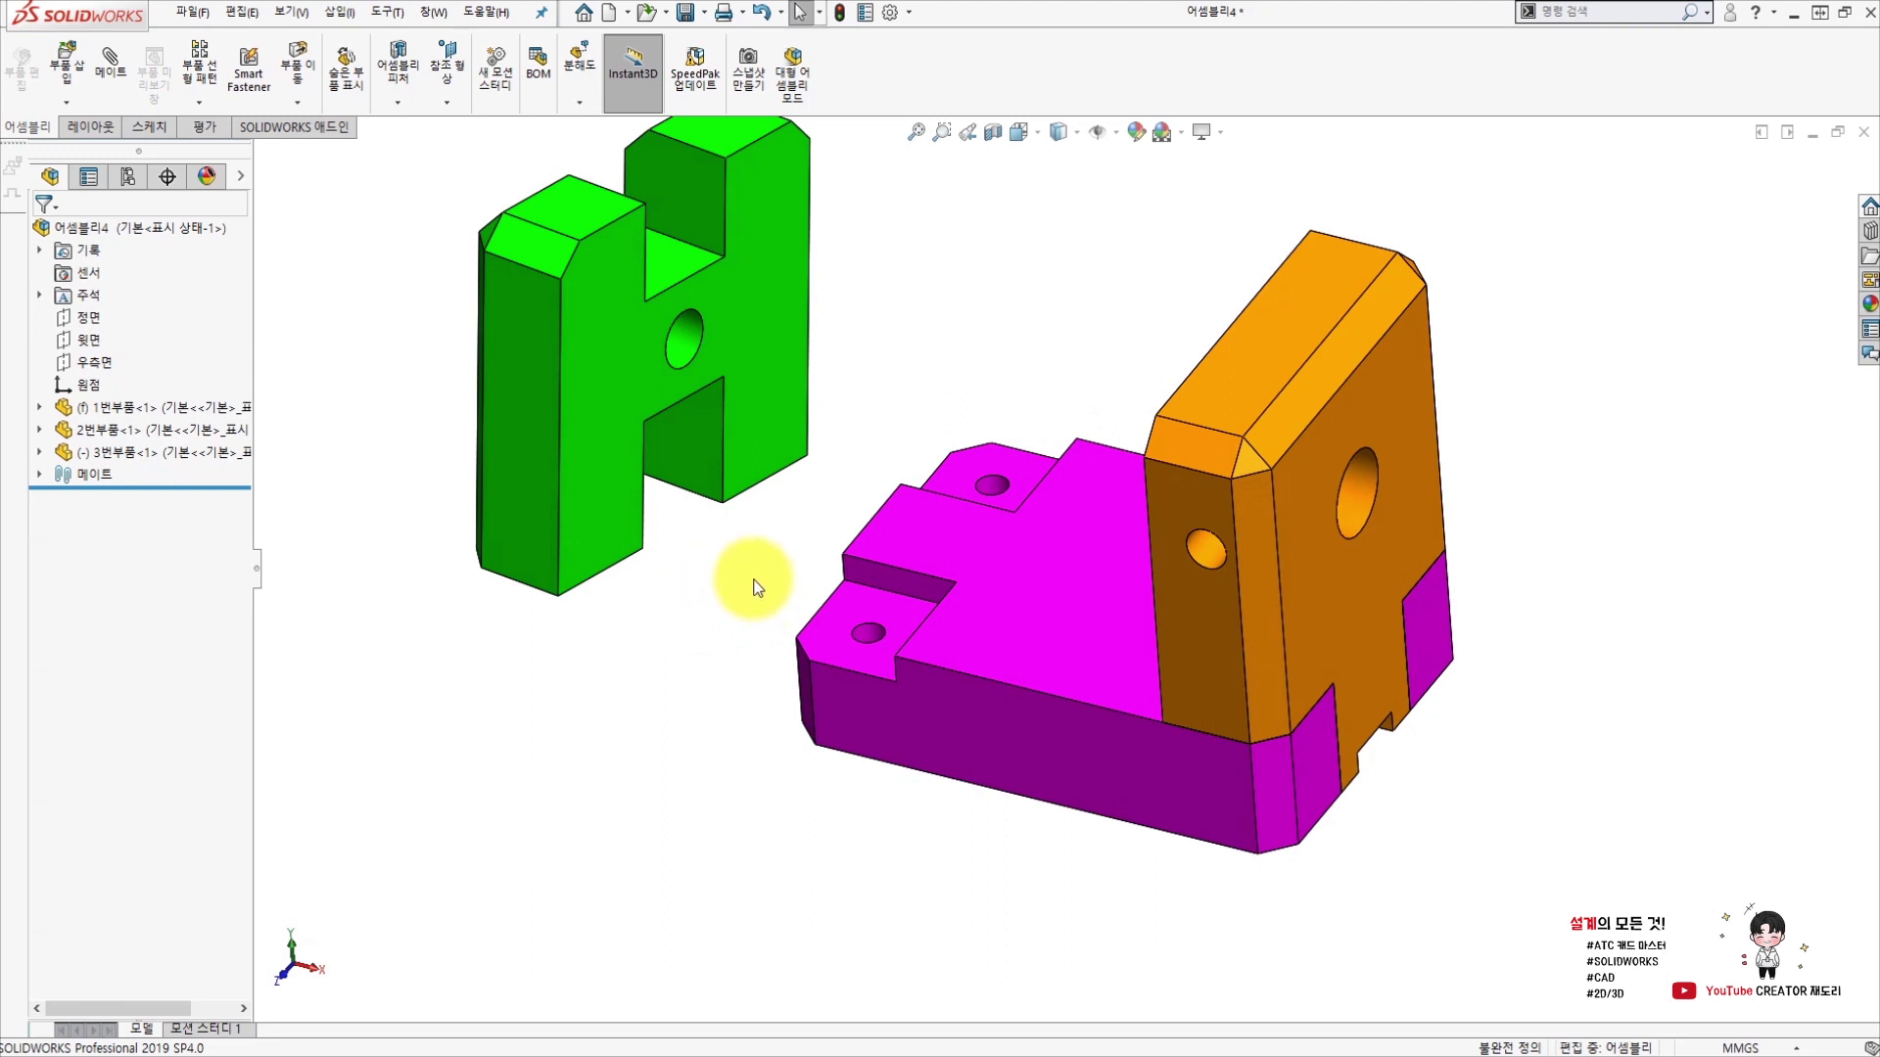
{"action": "left_click", "coordinate": [619, 429]}
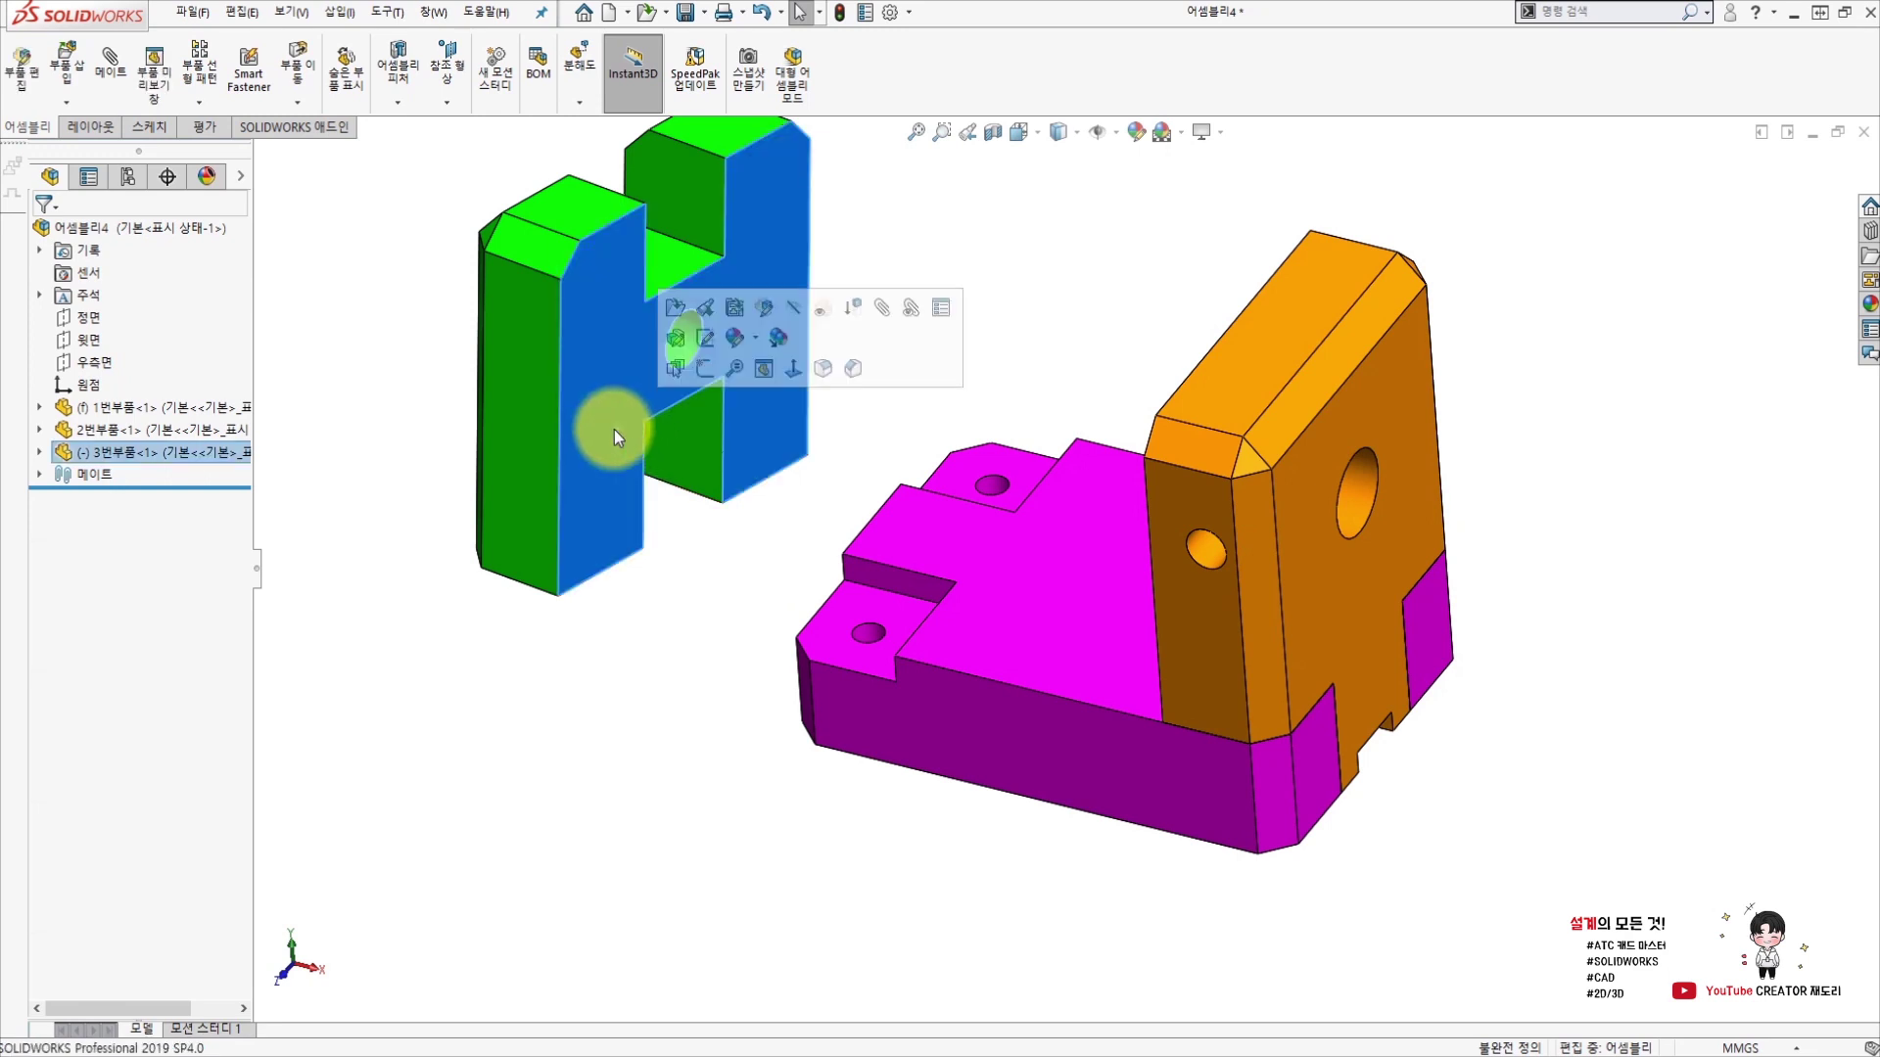
{"action": "middle_click_drag", "start_coordinate": [722, 545], "coordinate": [836, 566]}
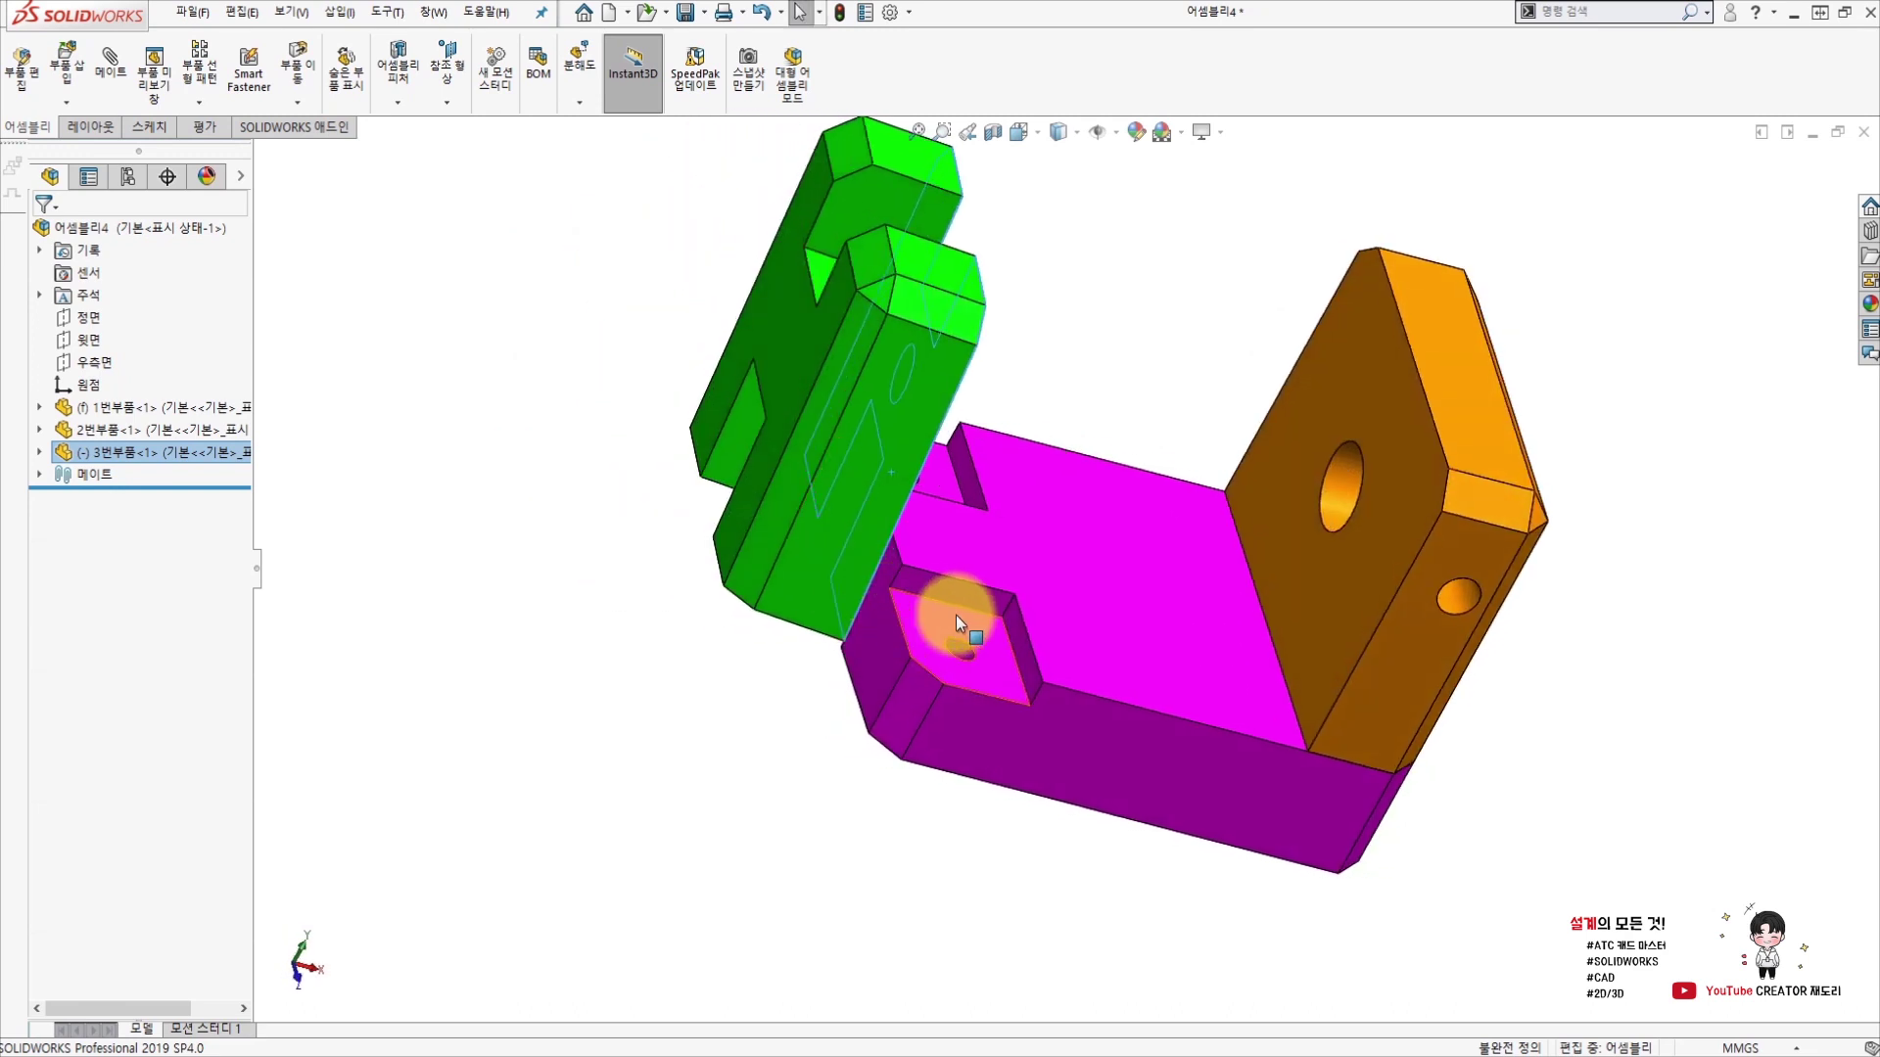
{"action": "left_click", "coordinate": [1025, 646], "text": "ctrl"}
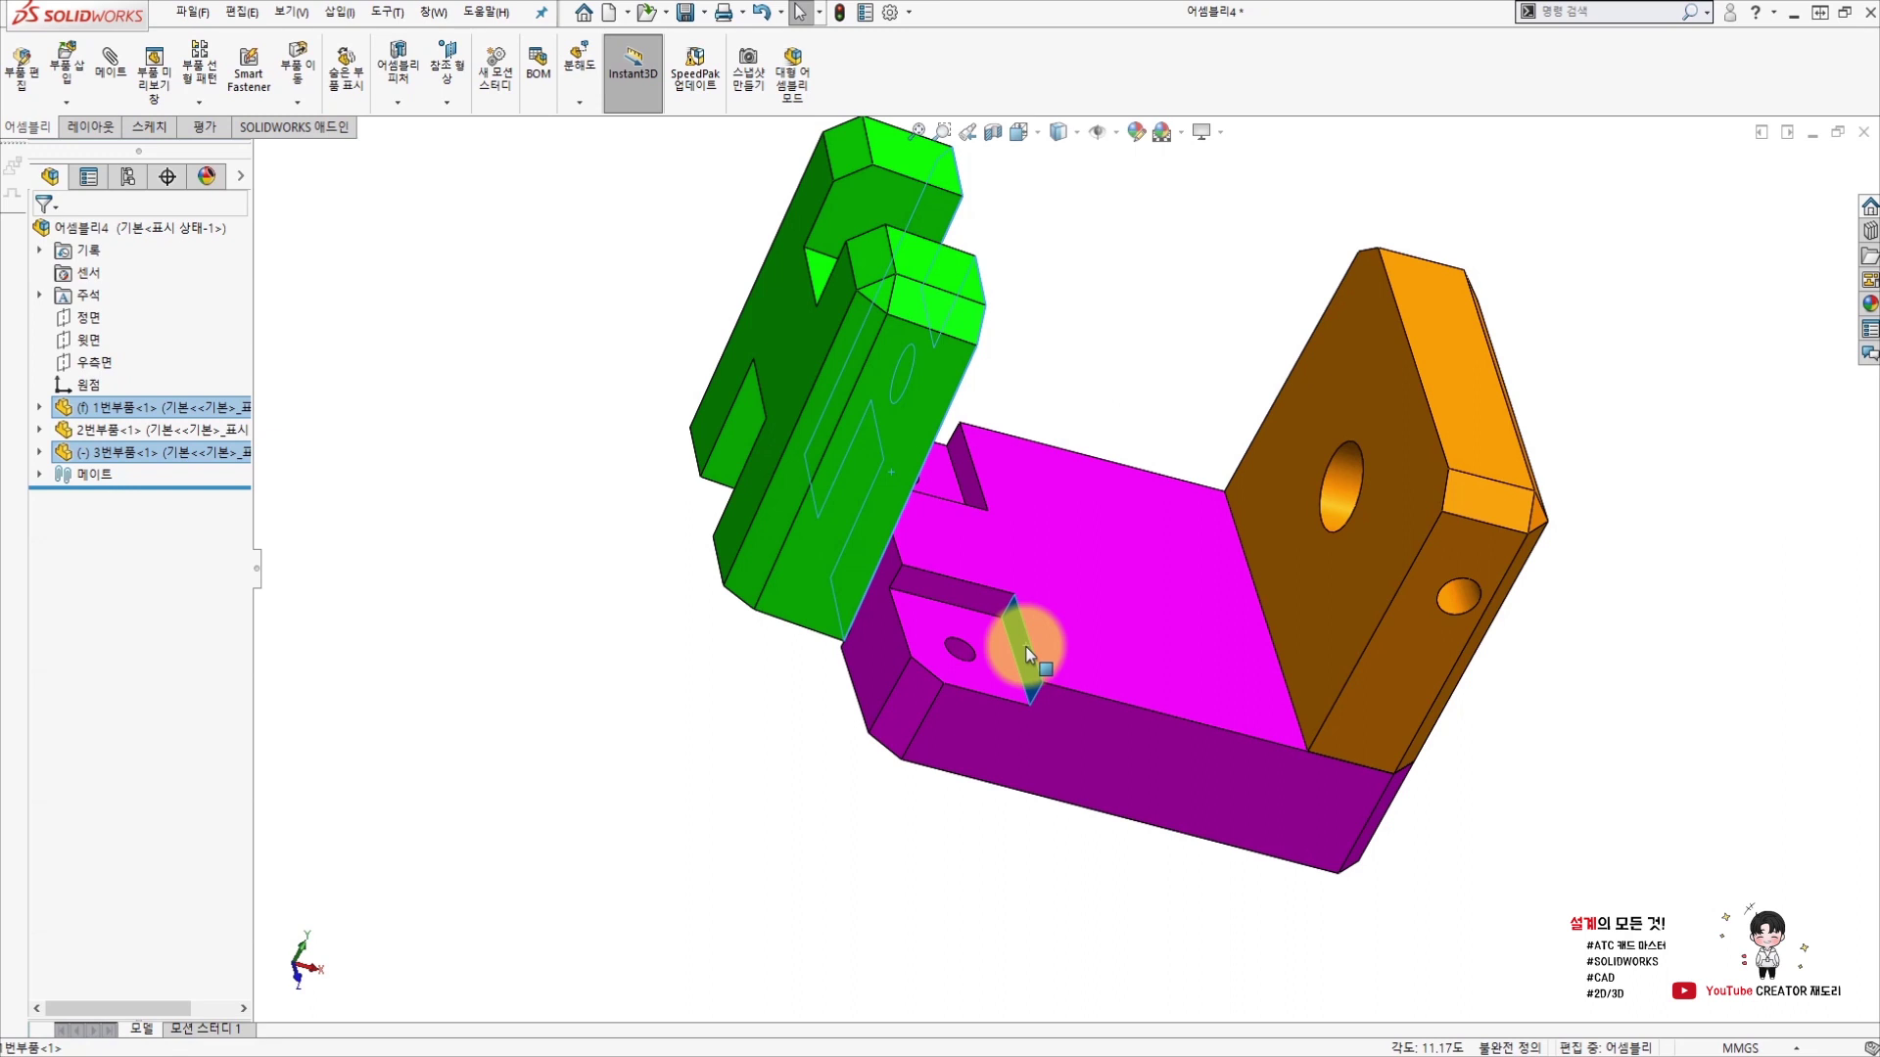
{"action": "left_click", "coordinate": [1026, 646], "text": "ctrl"}
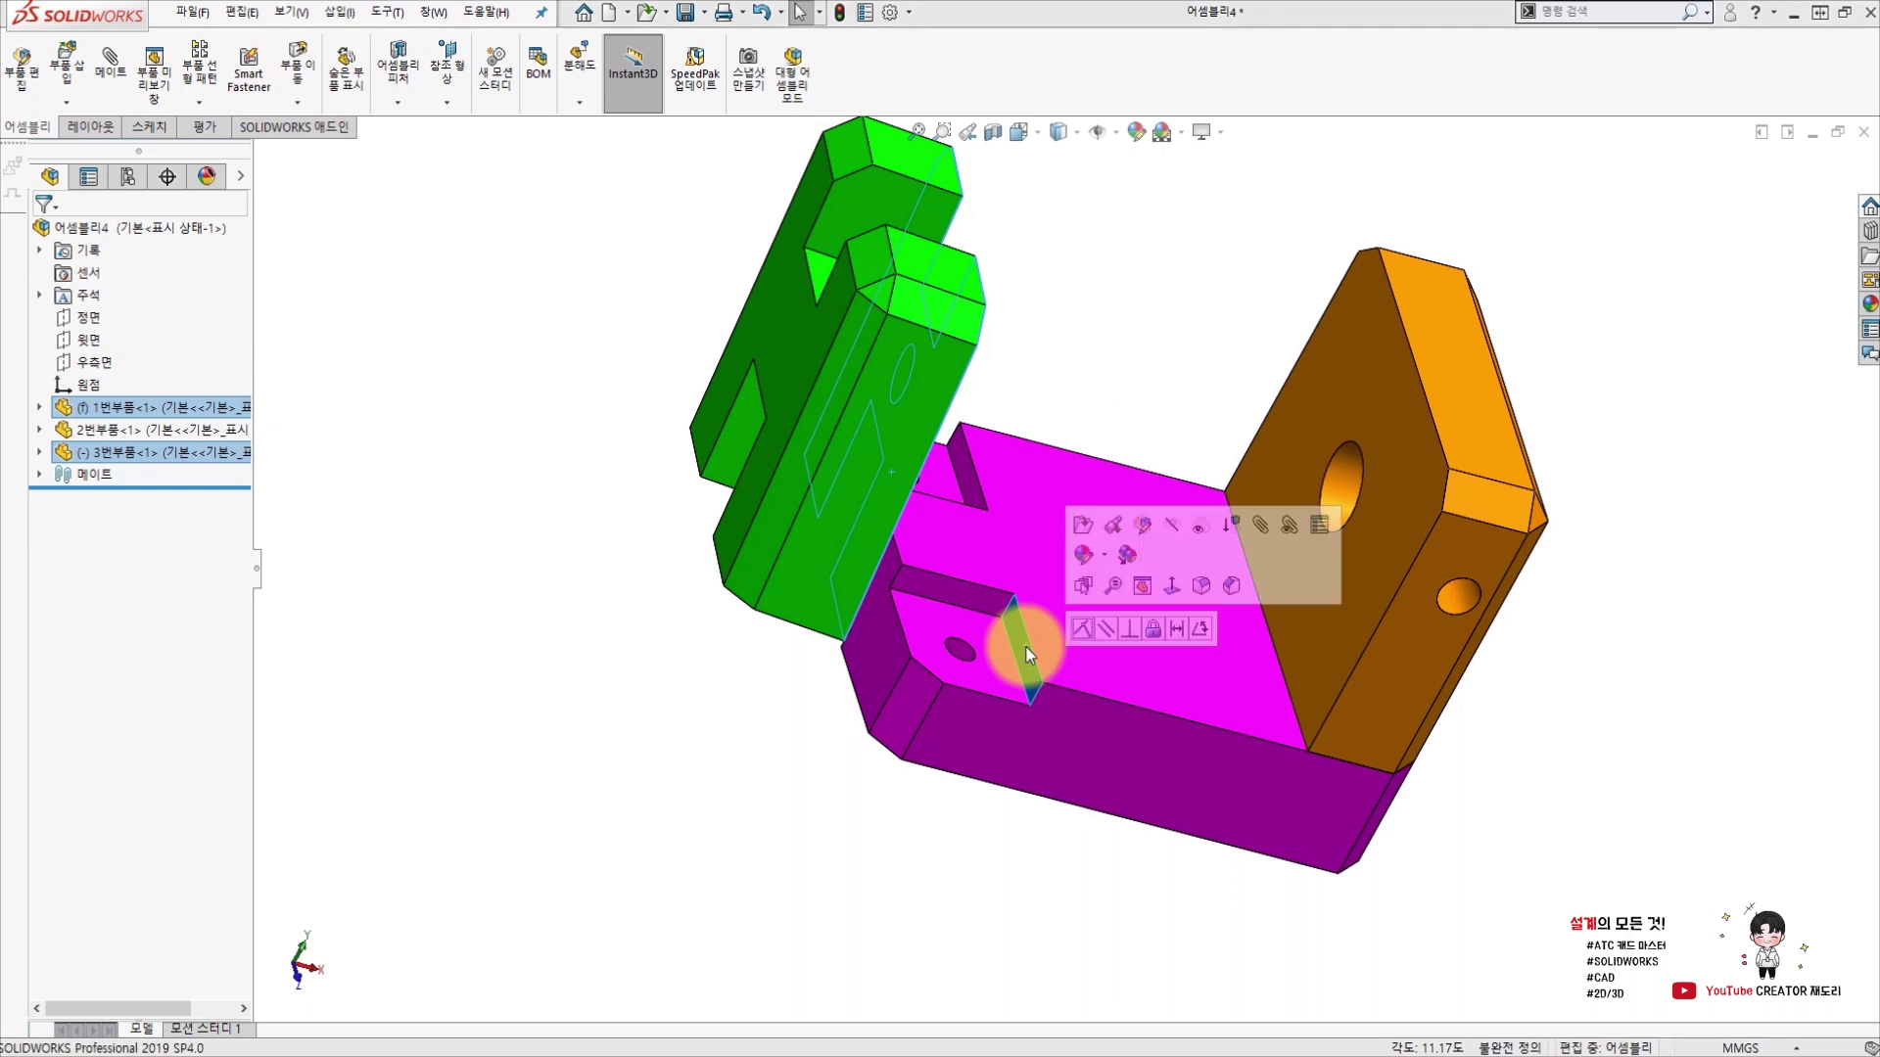
{"action": "left_click", "coordinate": [1085, 633]}
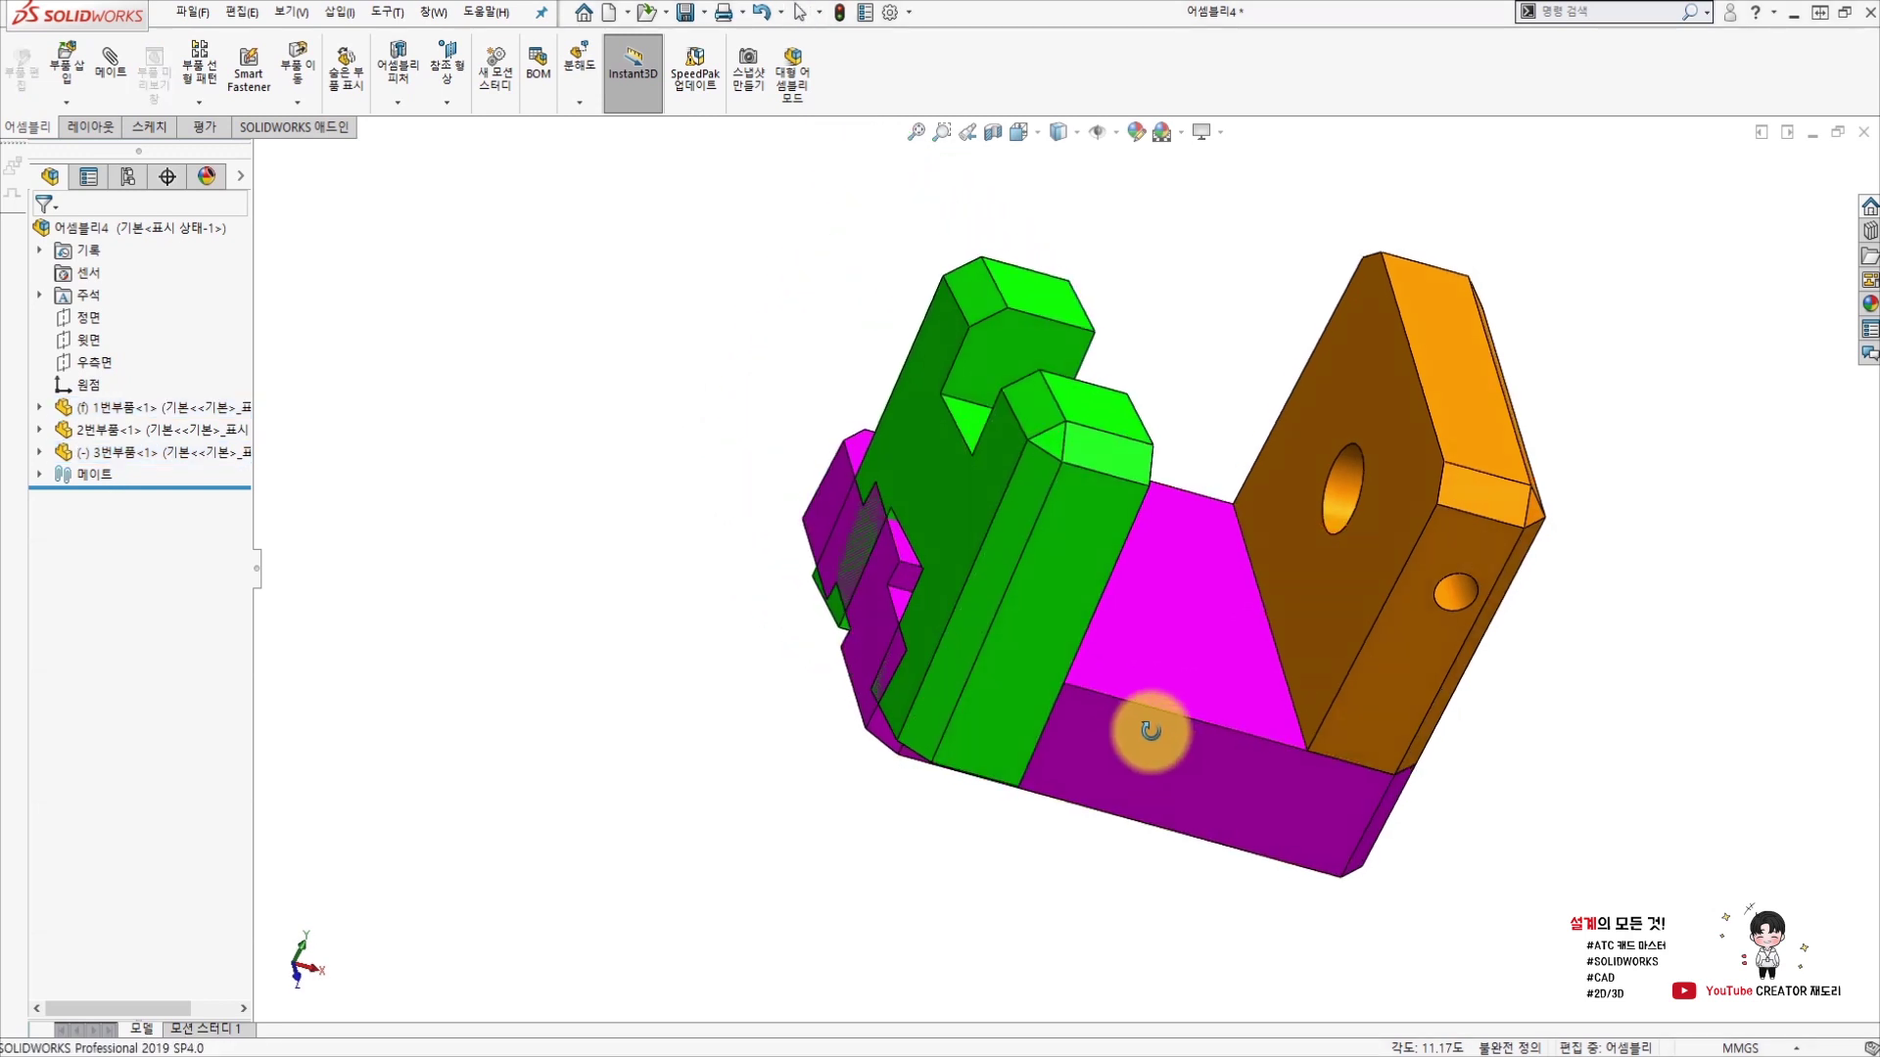
Pull the green part up away from the base and zoom in on both end faces.
{"action": "left_click", "coordinate": [1008, 490]}
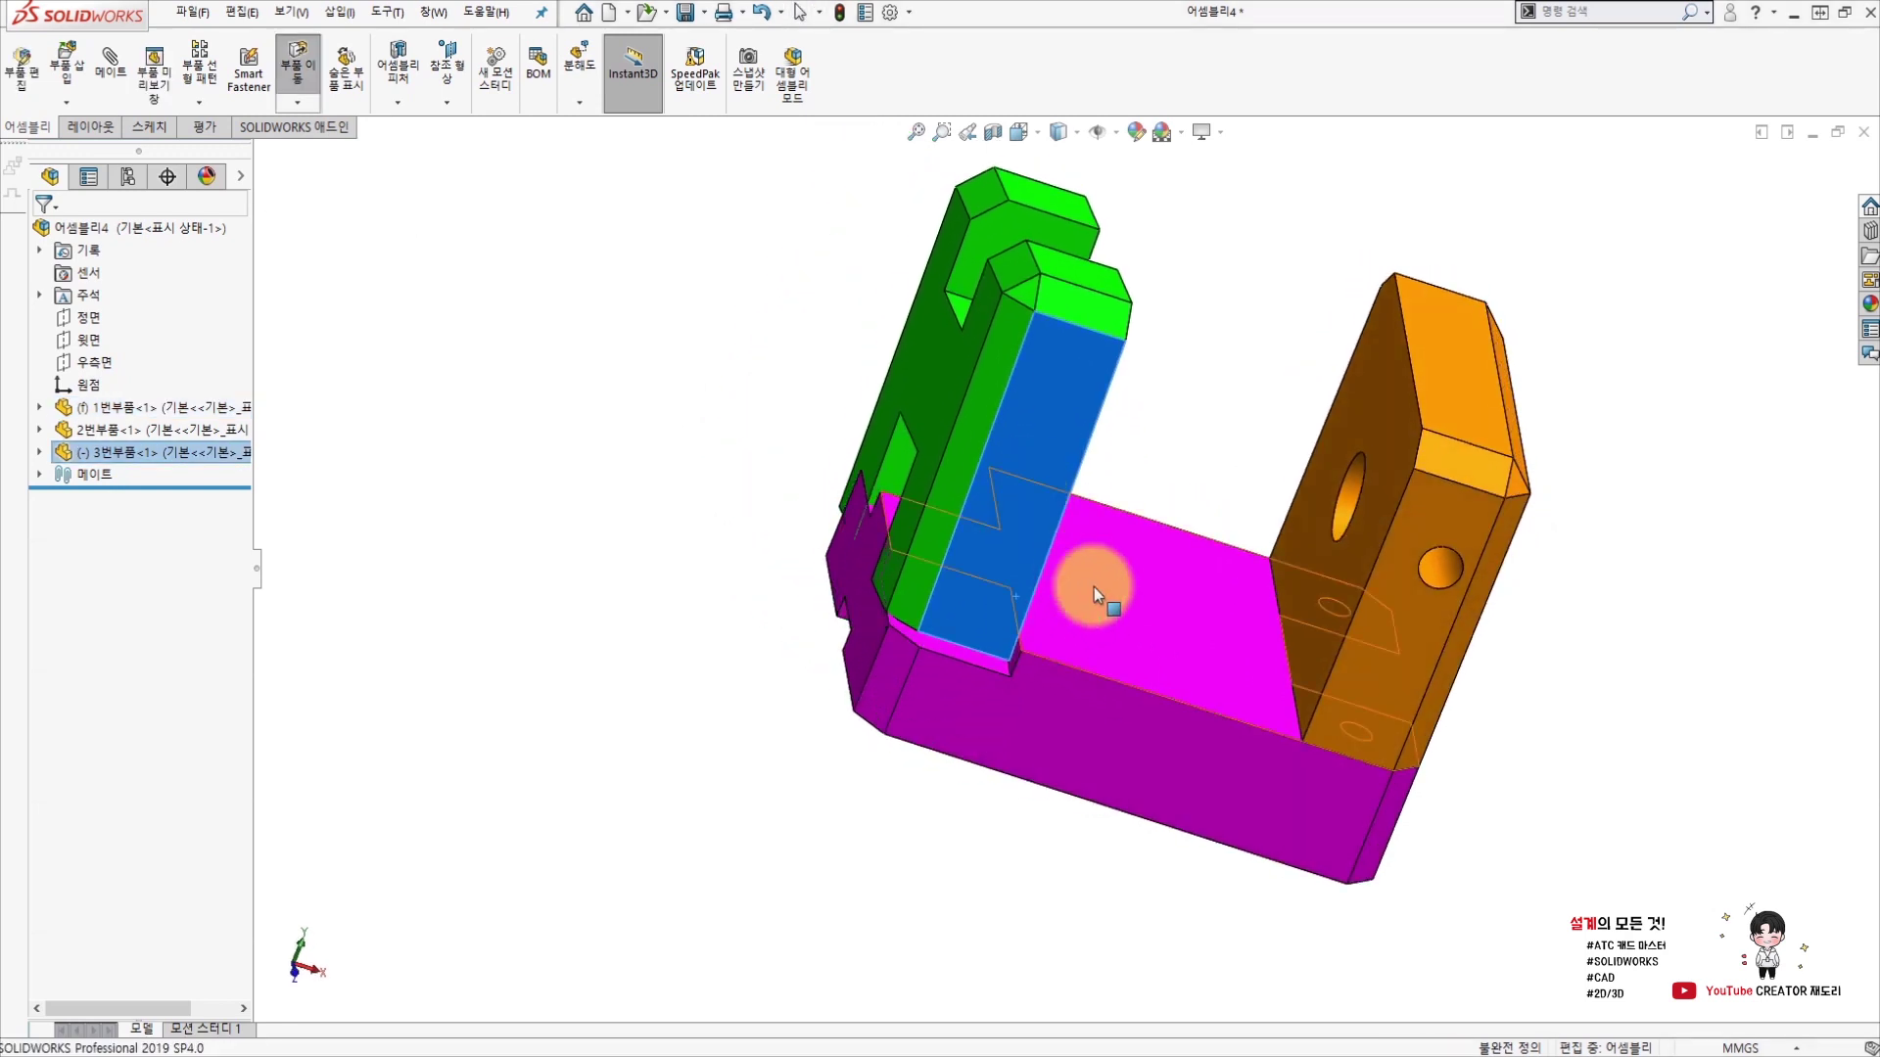
{"action": "middle_click_drag", "start_coordinate": [1091, 587], "coordinate": [1189, 642]}
{"action": "left_click_drag", "start_coordinate": [1189, 642], "coordinate": [1139, 424]}
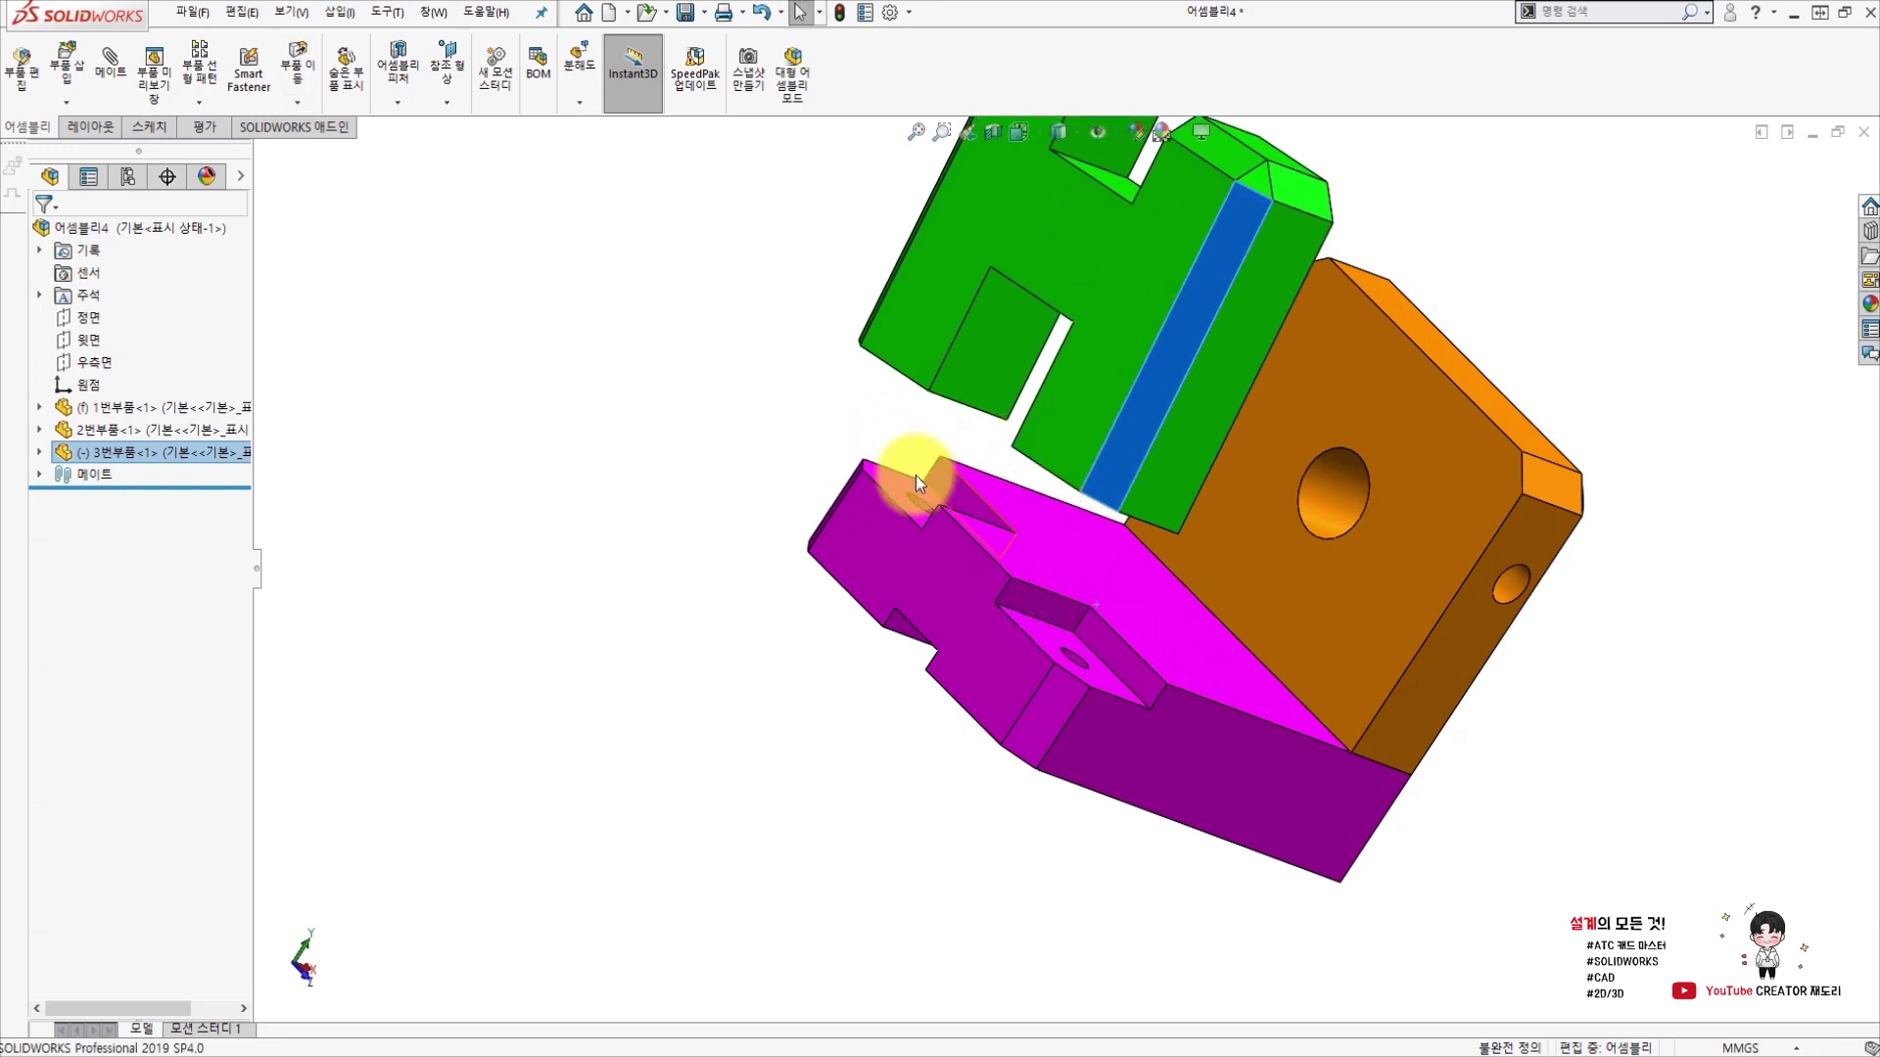
{"action": "left_click", "coordinate": [830, 484]}
{"action": "mouse_move", "coordinate": [830, 484]}
{"action": "middle_mouse_down"}
{"action": "mouse_move", "coordinate": [814, 458]}
{"action": "mouse_move", "coordinate": [842, 309]}
{"action": "middle_mouse_up"}
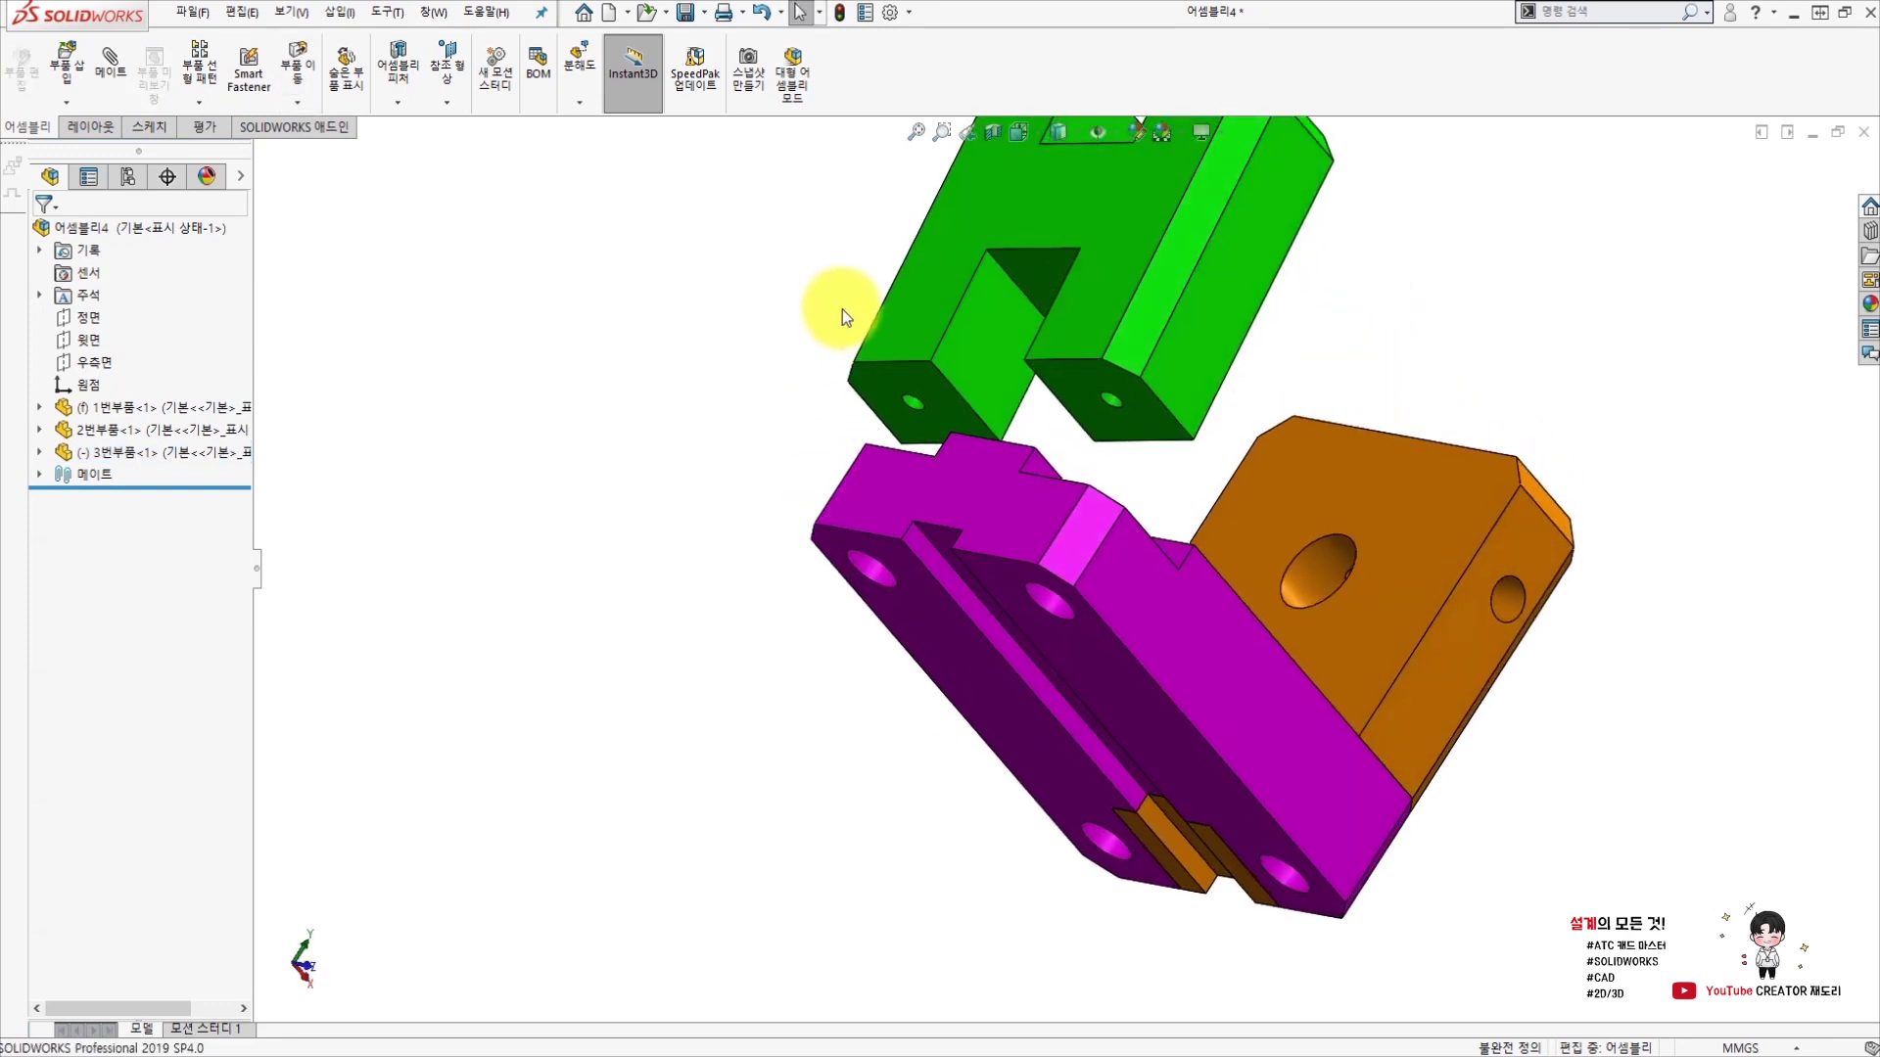
{"action": "scroll", "coordinate": [914, 423], "scroll_direction": "down", "scroll_amount": 2}
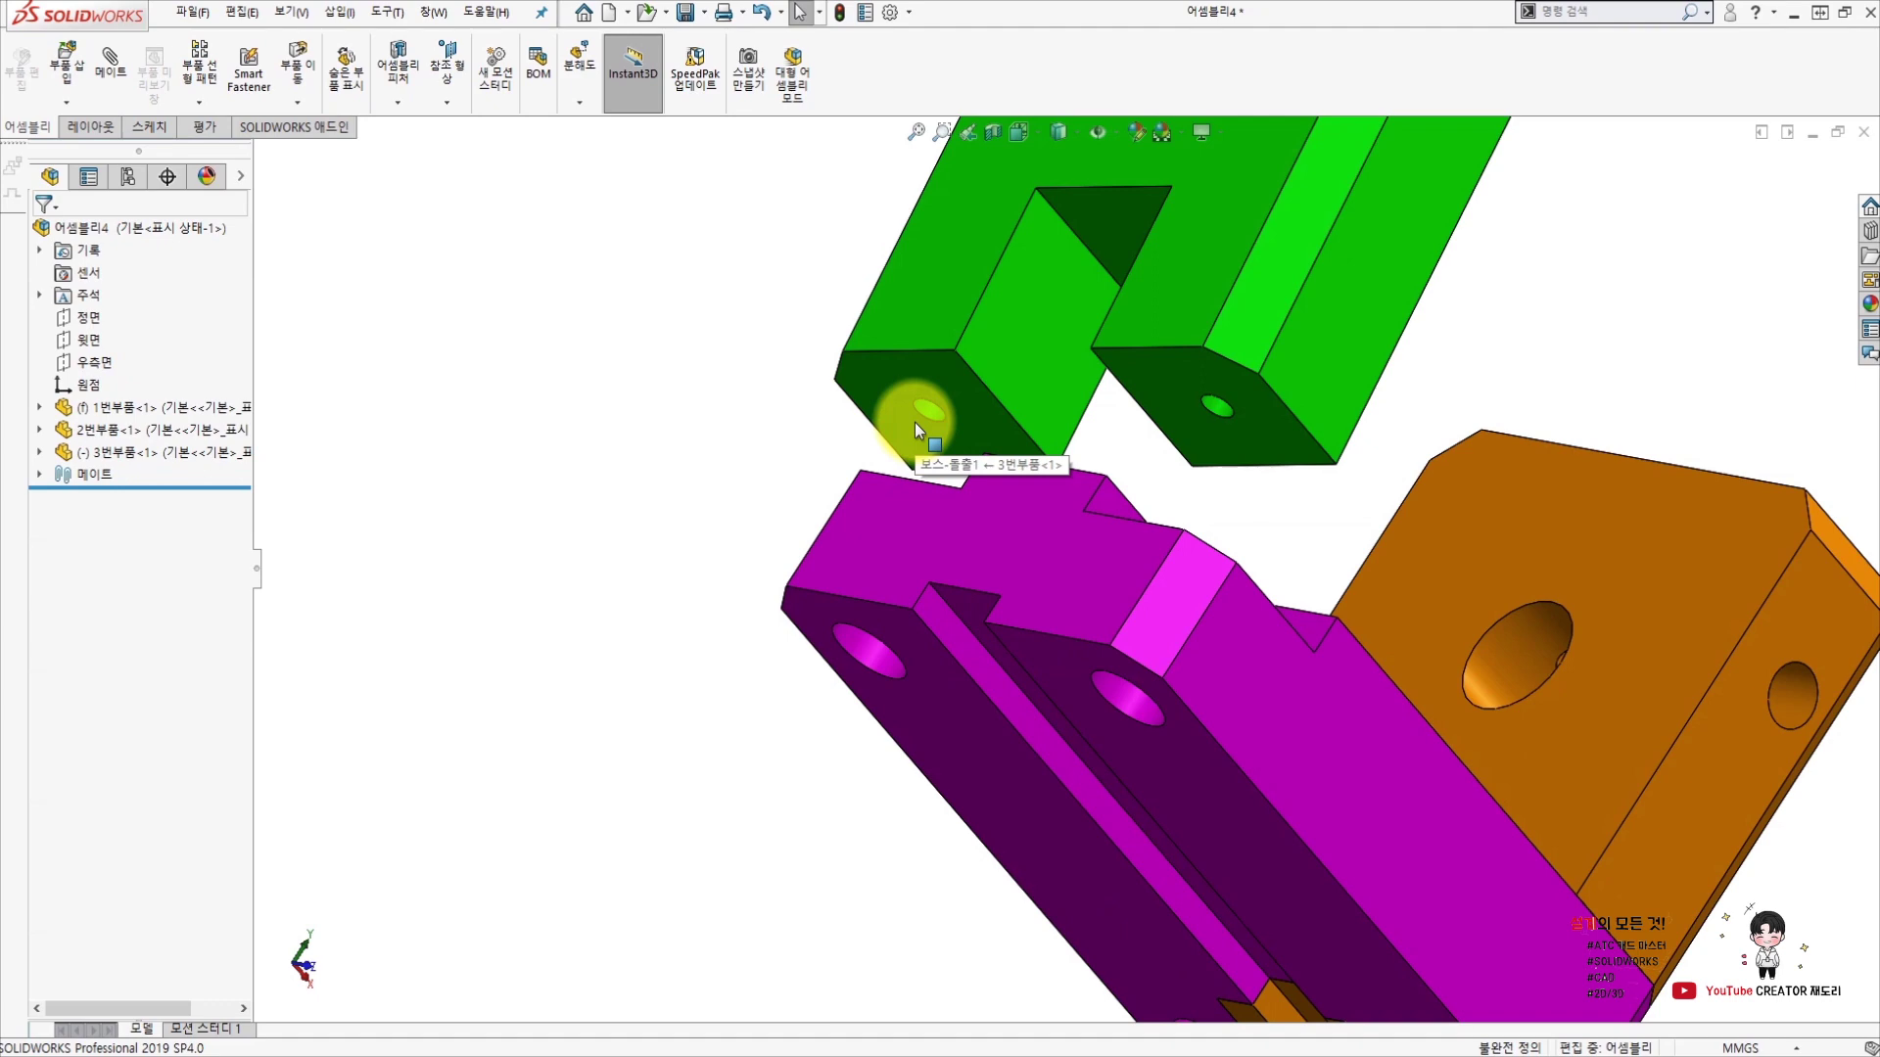
{"action": "scroll", "coordinate": [910, 392], "scroll_direction": "down", "scroll_amount": 2}
Make the green part's end face coincident with the magenta base's end face.
{"action": "left_click", "coordinate": [909, 380]}
{"action": "mouse_move", "coordinate": [908, 388]}
{"action": "middle_mouse_down"}
{"action": "mouse_move", "coordinate": [904, 465]}
{"action": "mouse_move", "coordinate": [846, 615]}
{"action": "middle_mouse_up"}
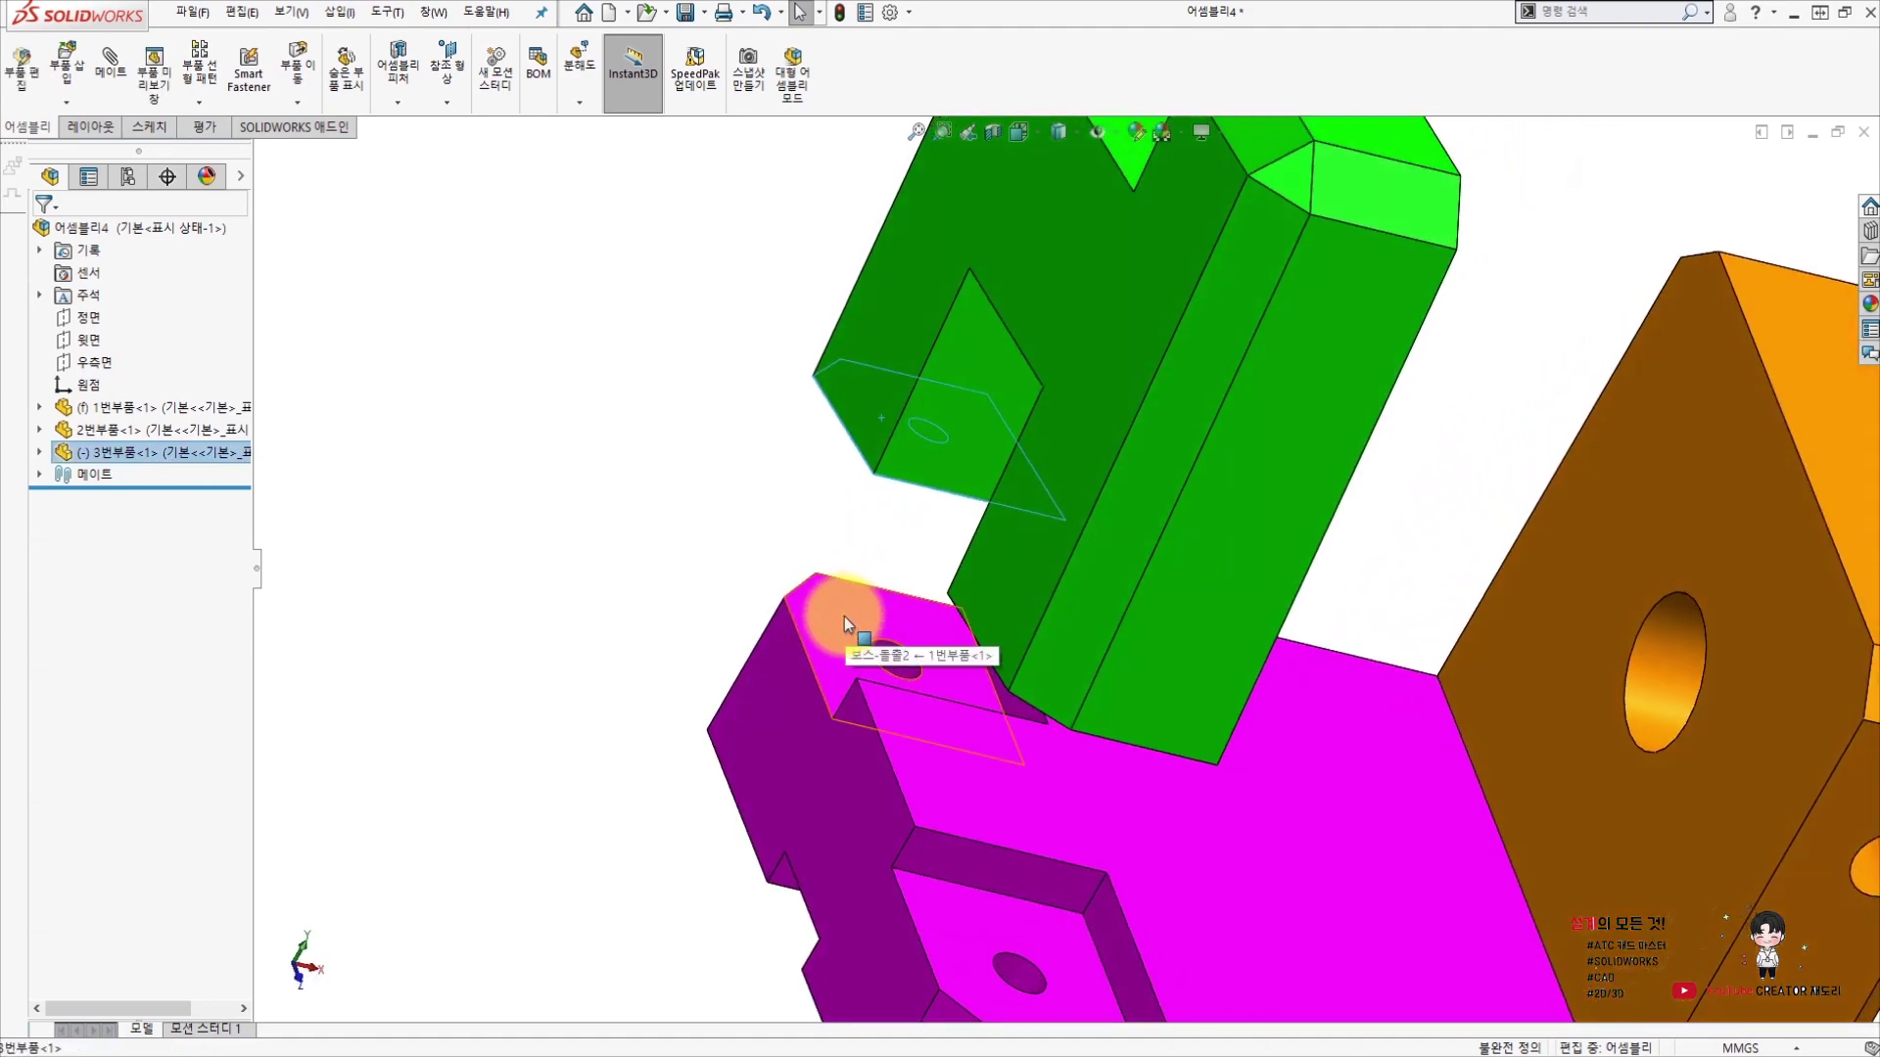
{"action": "left_click", "coordinate": [844, 617], "text": "ctrl"}
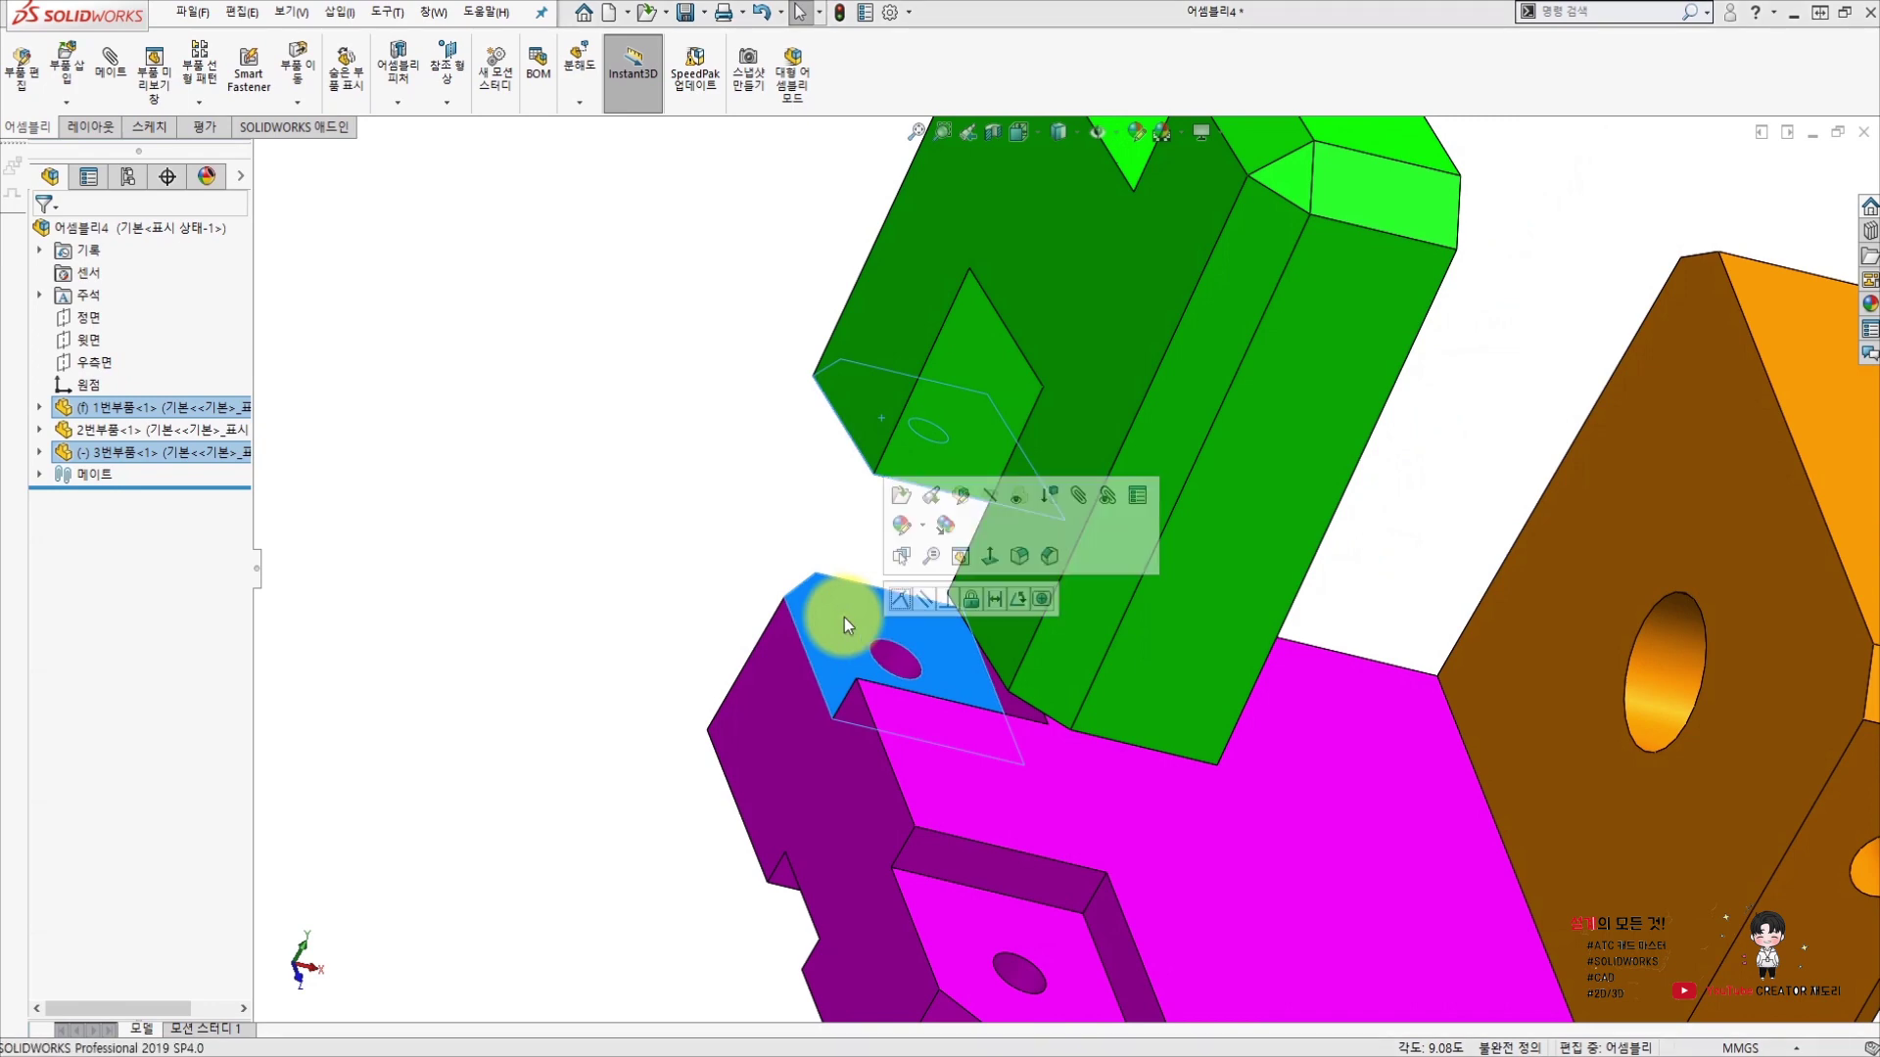
{"action": "left_click", "coordinate": [903, 596]}
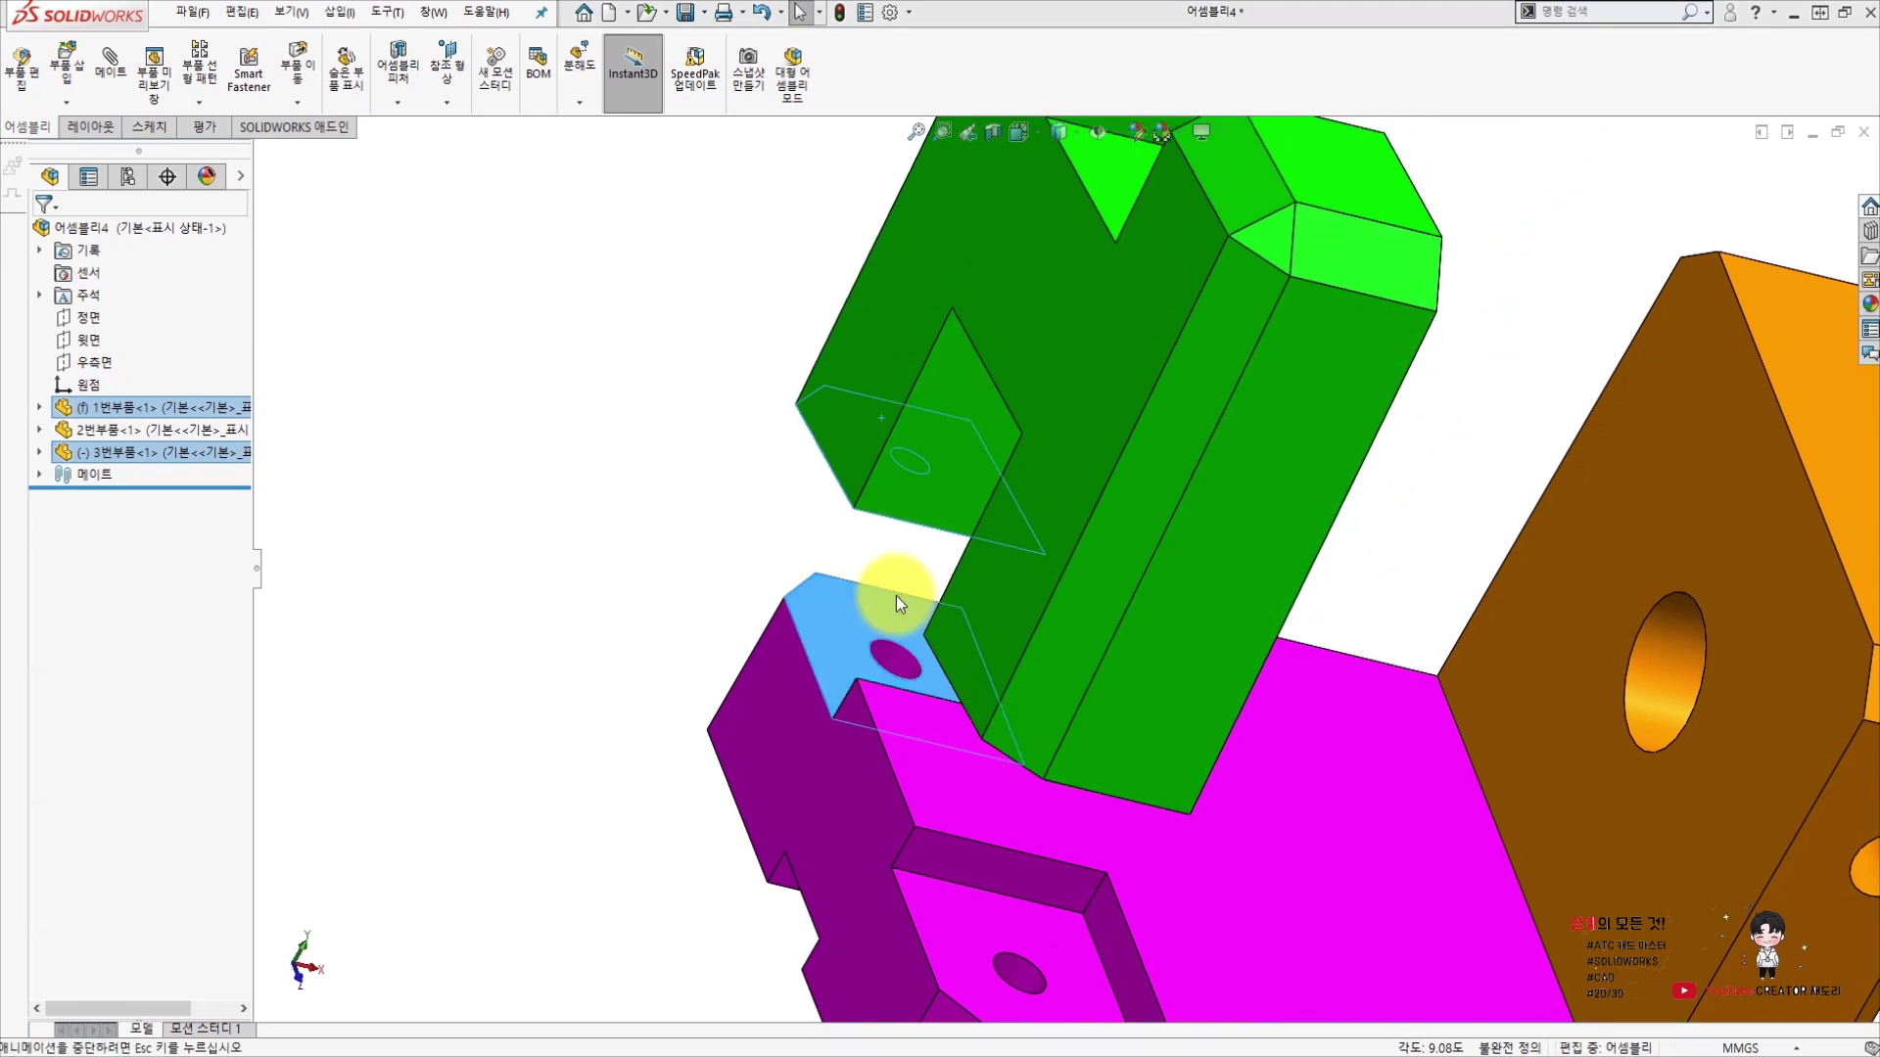
Orbit and zoom to inspect the green part's top face and hole.
{"action": "mouse_move", "coordinate": [719, 580]}
{"action": "middle_mouse_down"}
{"action": "mouse_move", "coordinate": [789, 587]}
{"action": "mouse_move", "coordinate": [806, 450]}
{"action": "mouse_move", "coordinate": [730, 360]}
{"action": "mouse_move", "coordinate": [687, 409]}
{"action": "middle_mouse_up"}
{"action": "left_click", "coordinate": [851, 420]}
{"action": "left_click", "coordinate": [608, 734]}
{"action": "mouse_move", "coordinate": [608, 734]}
{"action": "middle_mouse_down"}
{"action": "mouse_move", "coordinate": [620, 620]}
{"action": "mouse_move", "coordinate": [639, 693]}
{"action": "middle_mouse_up"}
{"action": "scroll", "coordinate": [638, 693], "scroll_direction": "down", "scroll_amount": 3}
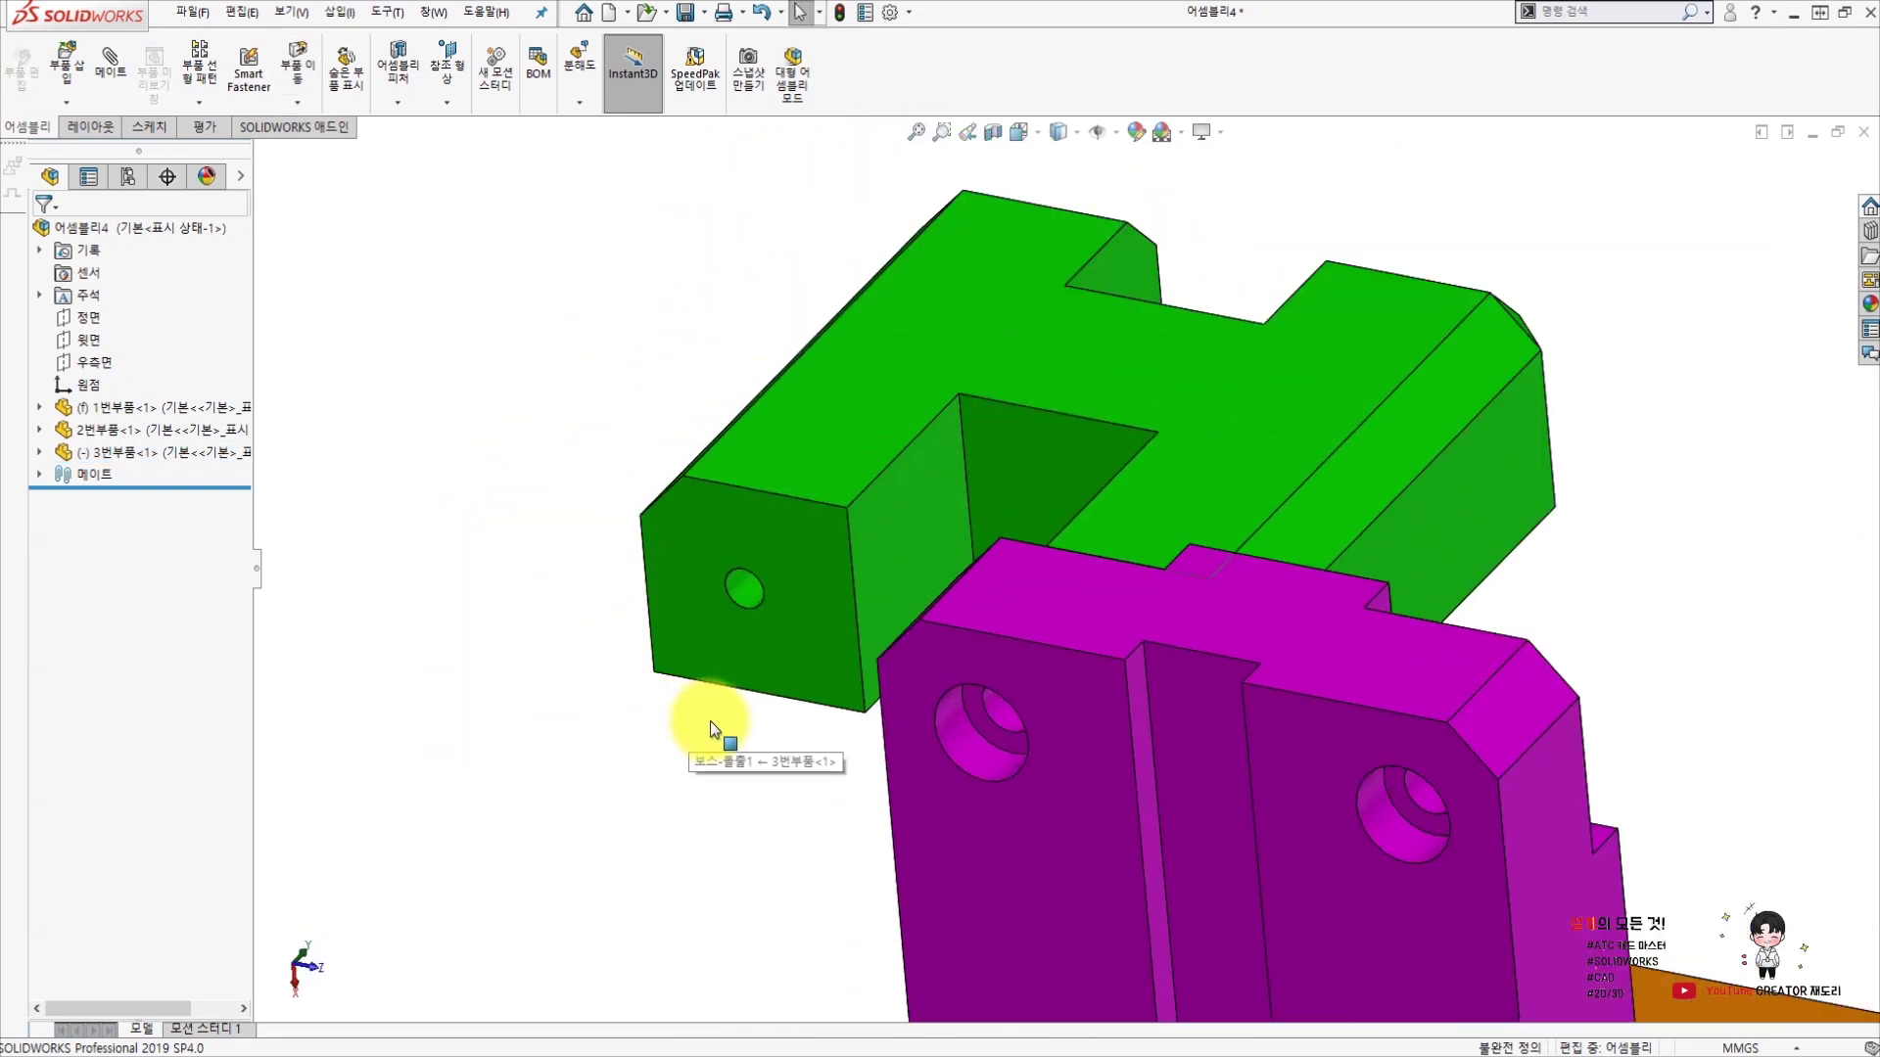
Mate the green block's hole concentric with the magenta base hole, then view it isometrically.
{"action": "left_click", "coordinate": [744, 584]}
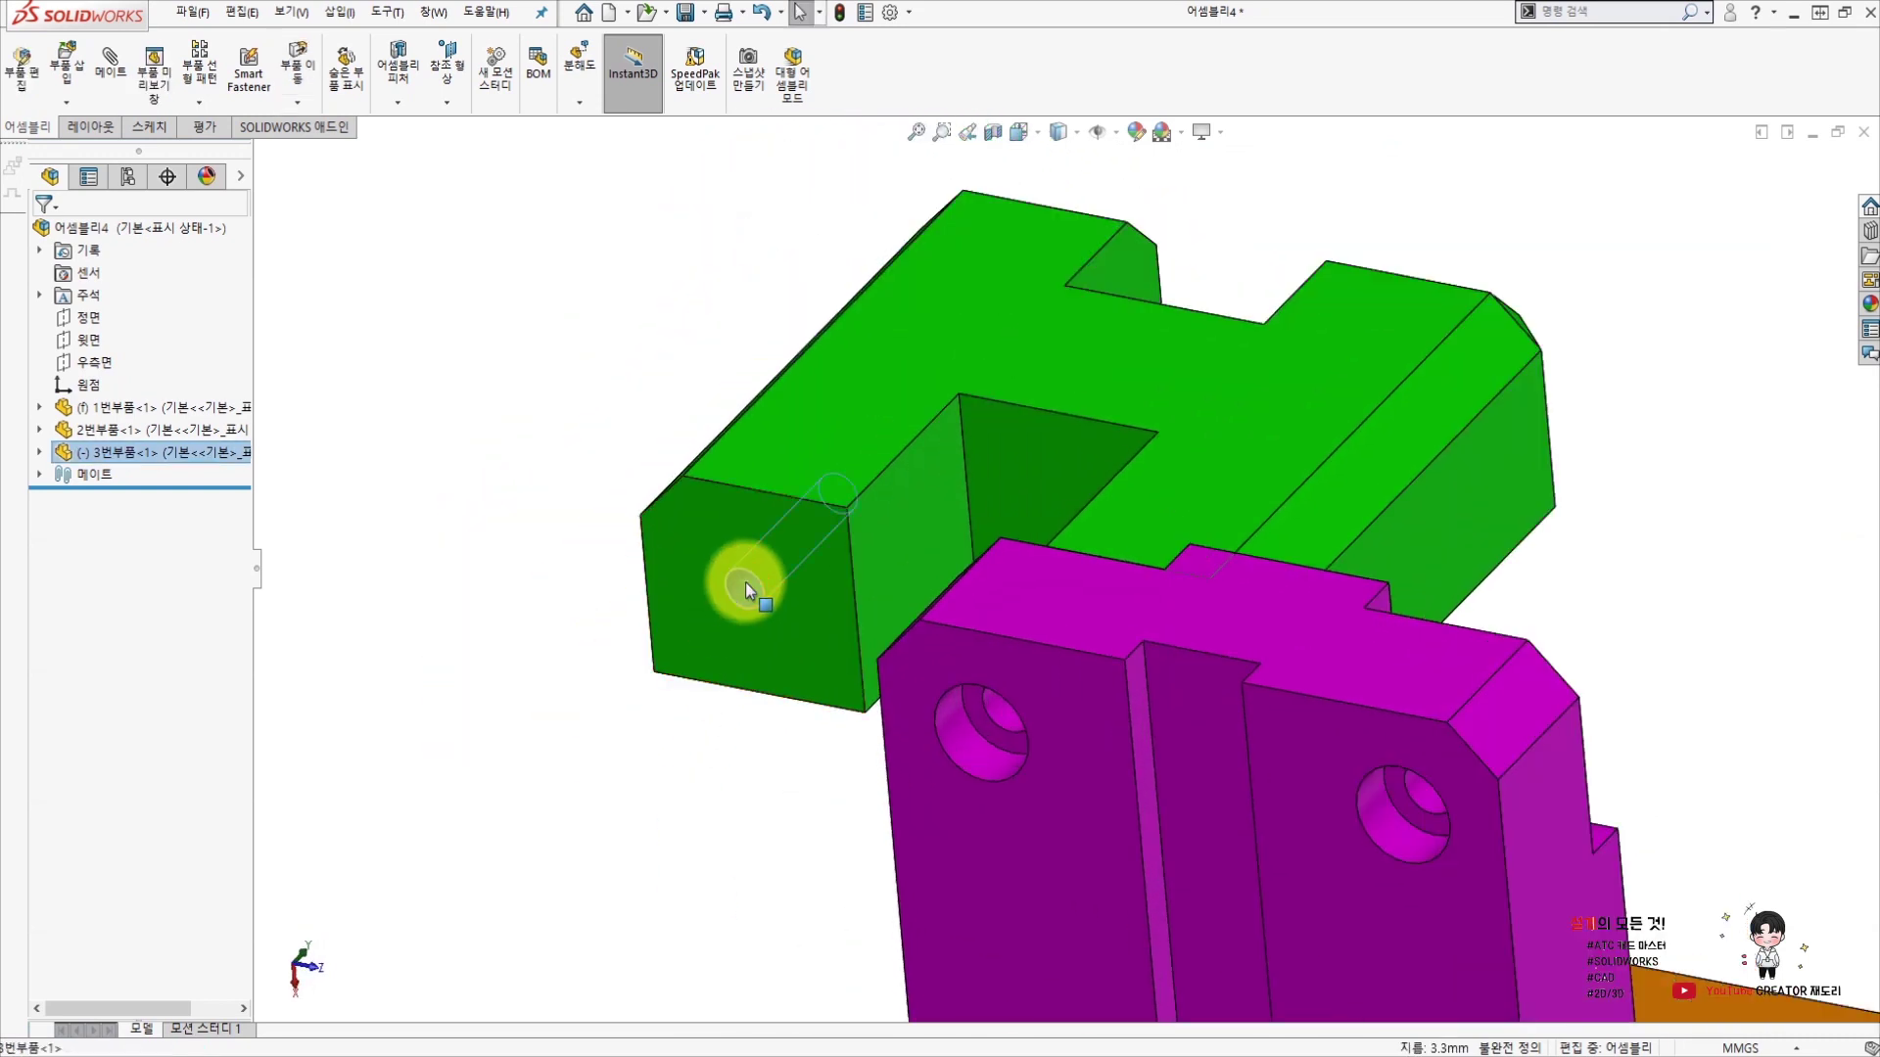
{"action": "left_click", "coordinate": [962, 736]}
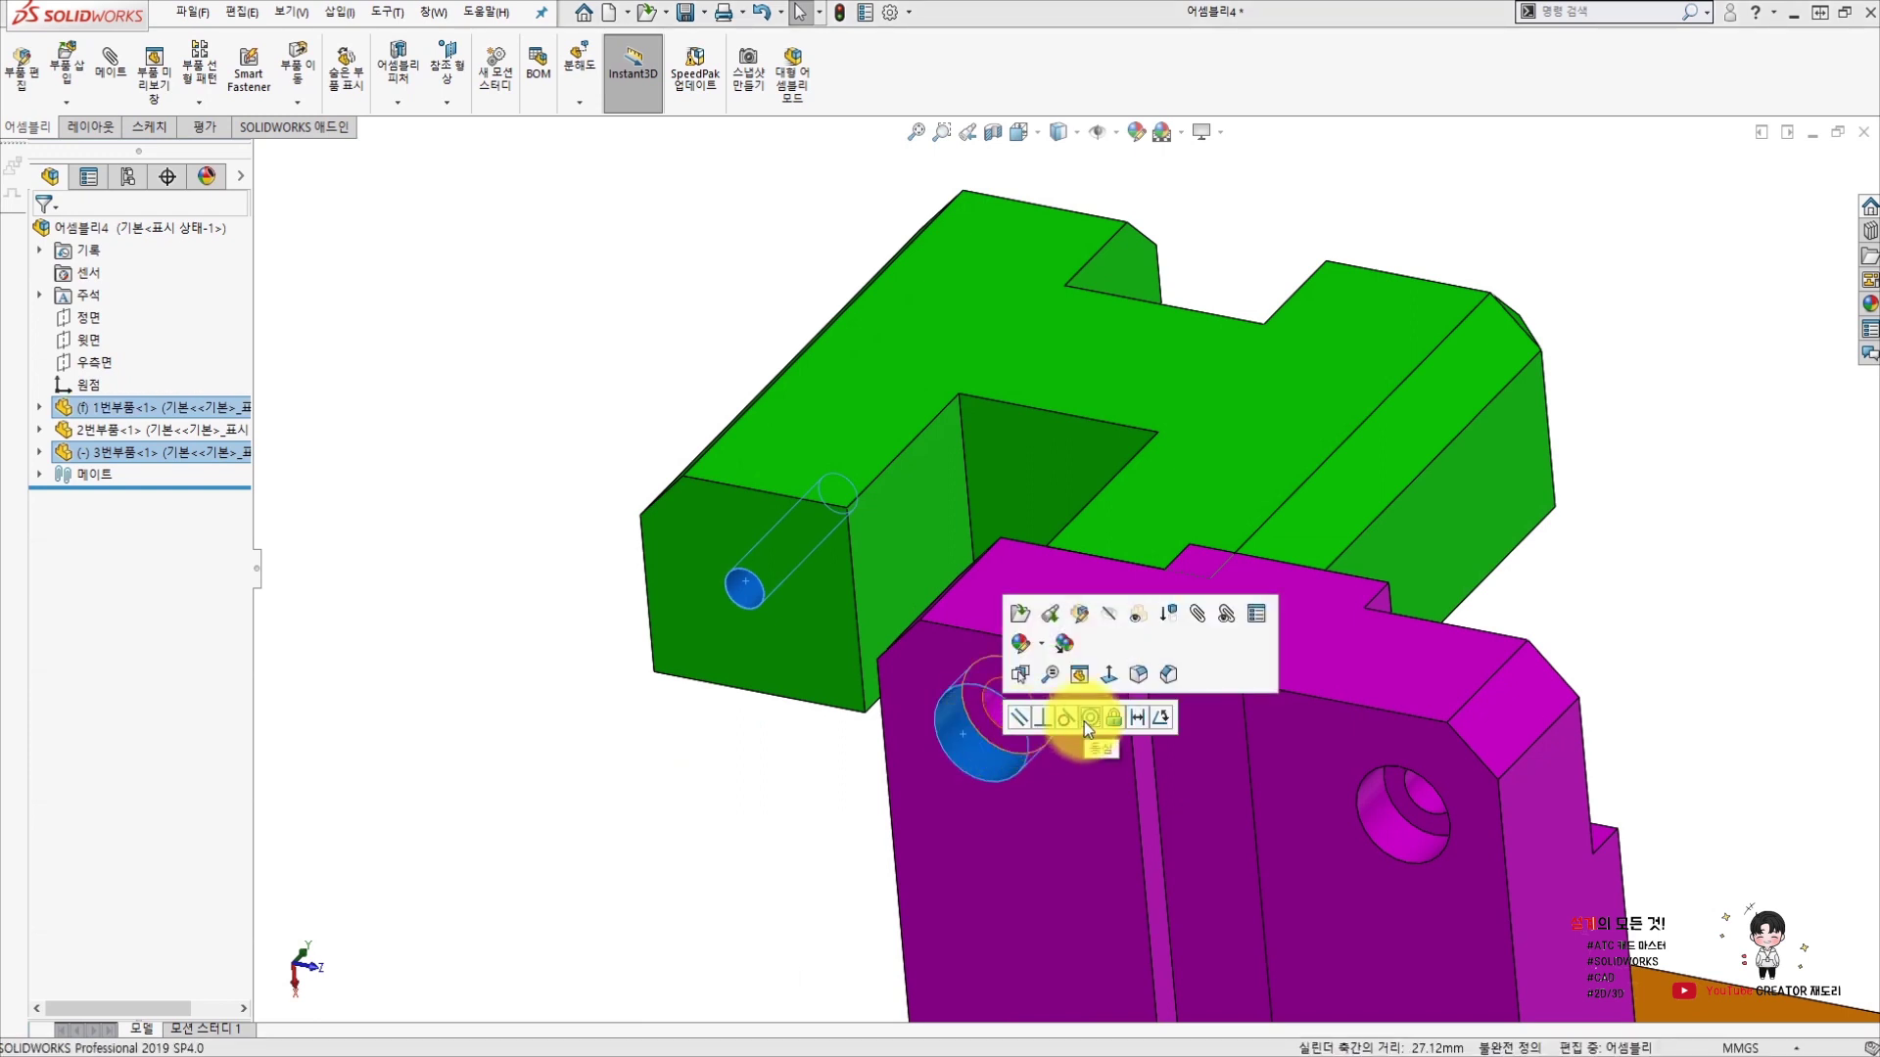
{"action": "left_click", "coordinate": [1084, 721]}
{"action": "mouse_move", "coordinate": [1073, 711]}
{"action": "middle_mouse_down"}
{"action": "mouse_move", "coordinate": [995, 761]}
{"action": "mouse_move", "coordinate": [580, 703]}
{"action": "middle_mouse_up"}
{"action": "key", "text": "f"}
{"action": "key", "text": "ctrl+7"}
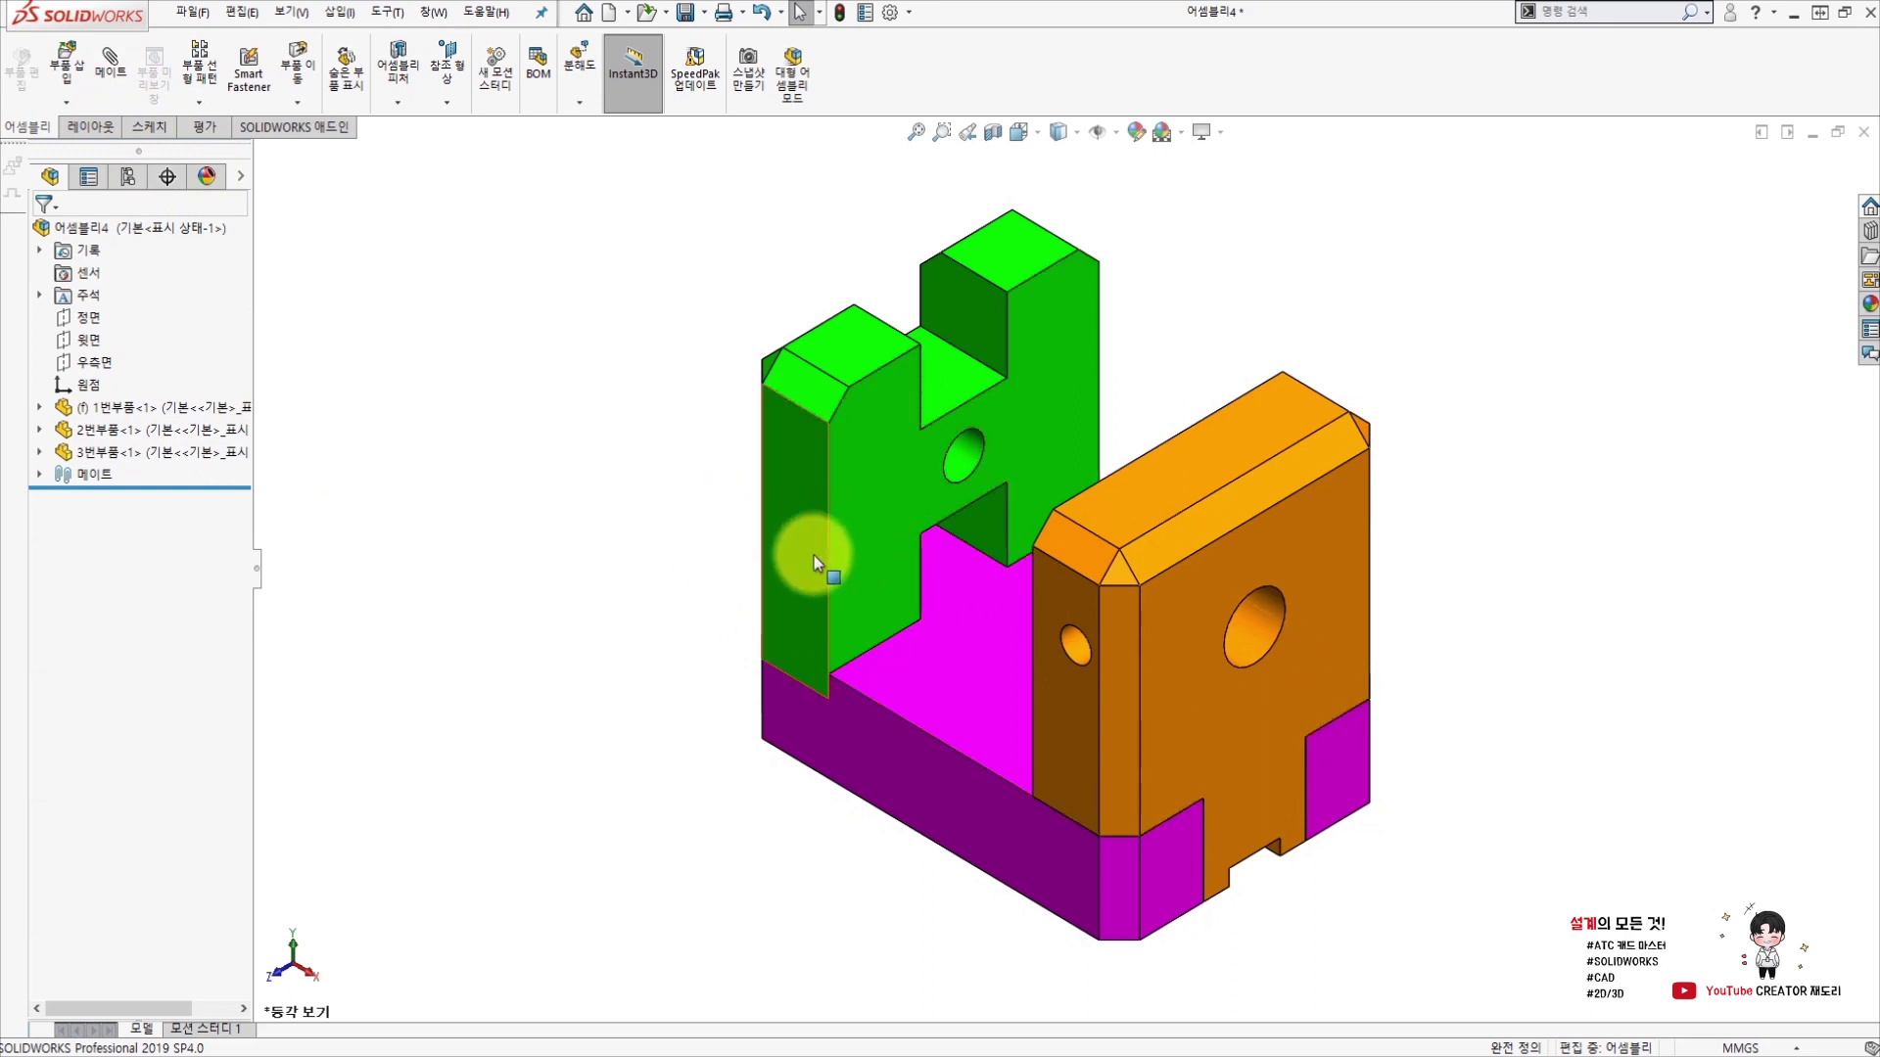
{"action": "middle_click_drag", "start_coordinate": [814, 555], "coordinate": [691, 544]}
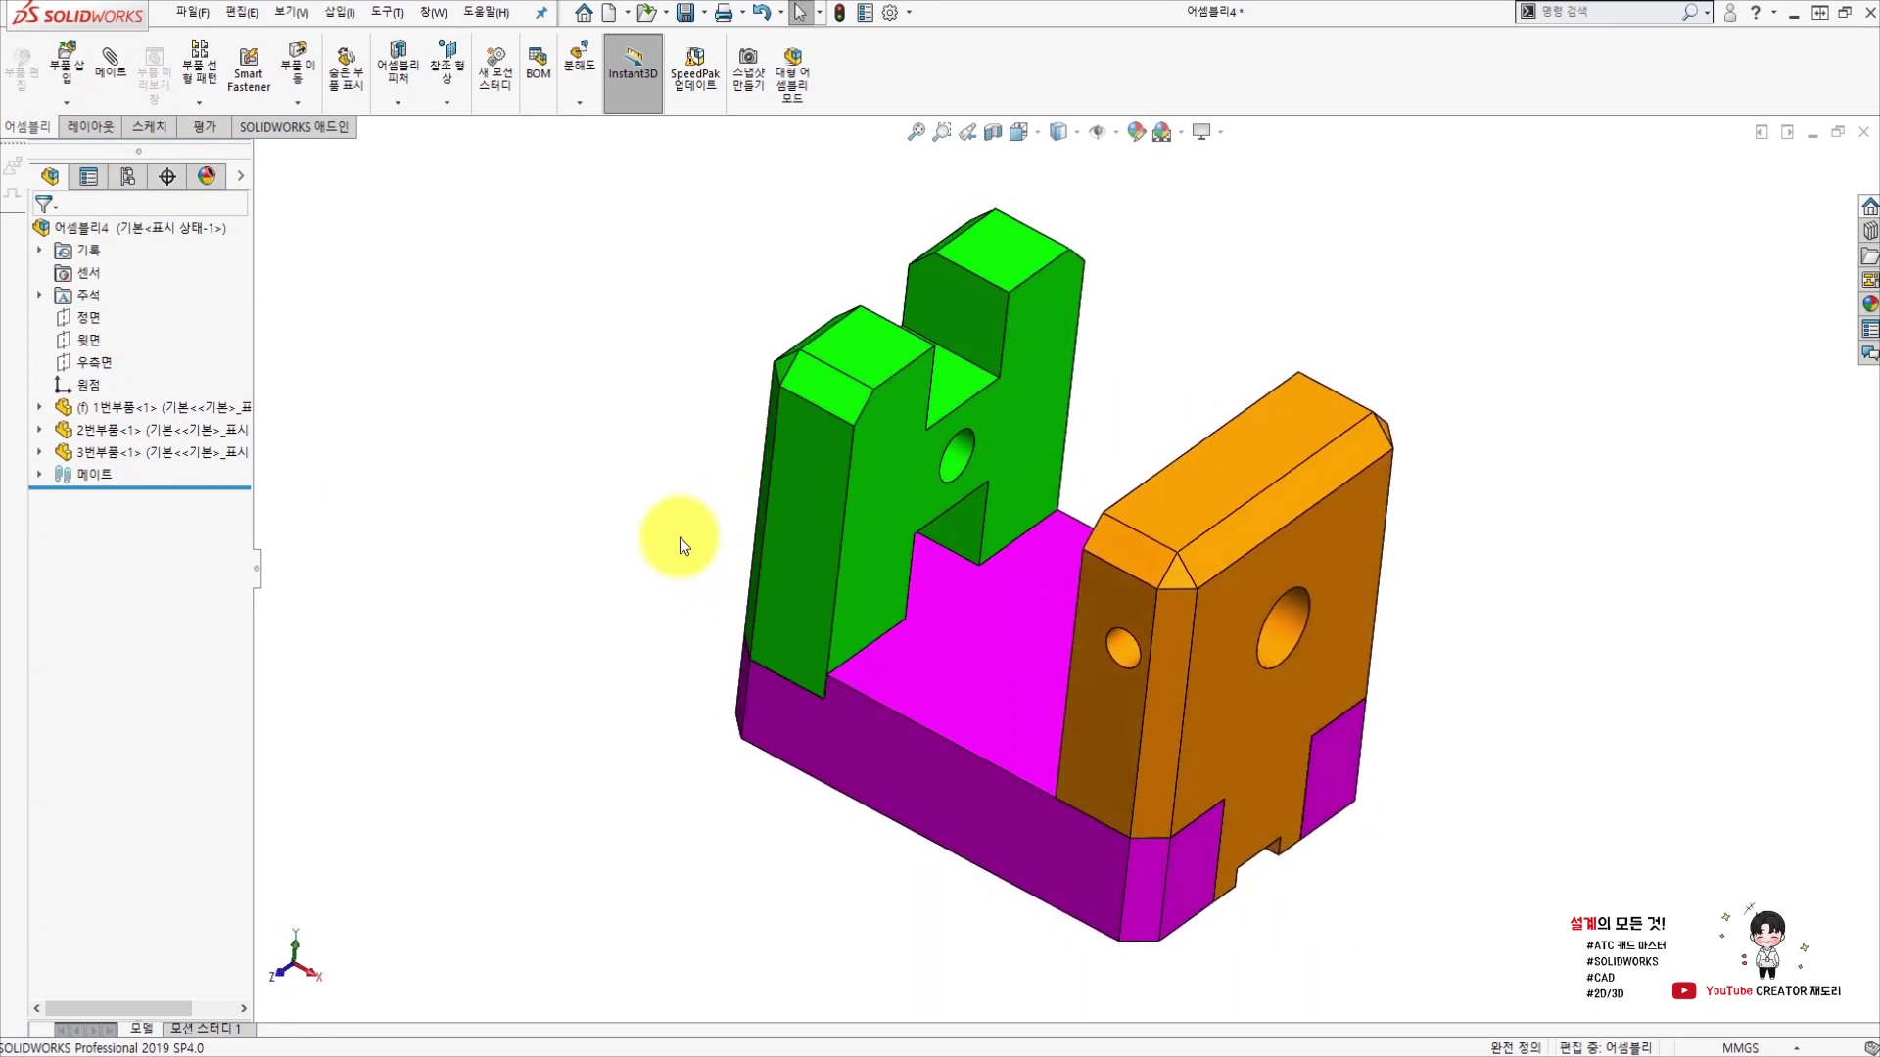
Insert the 4번부품 shaft and place it beside the orange block.
{"action": "left_click", "coordinate": [59, 63]}
{"action": "left_click", "coordinate": [806, 454]}
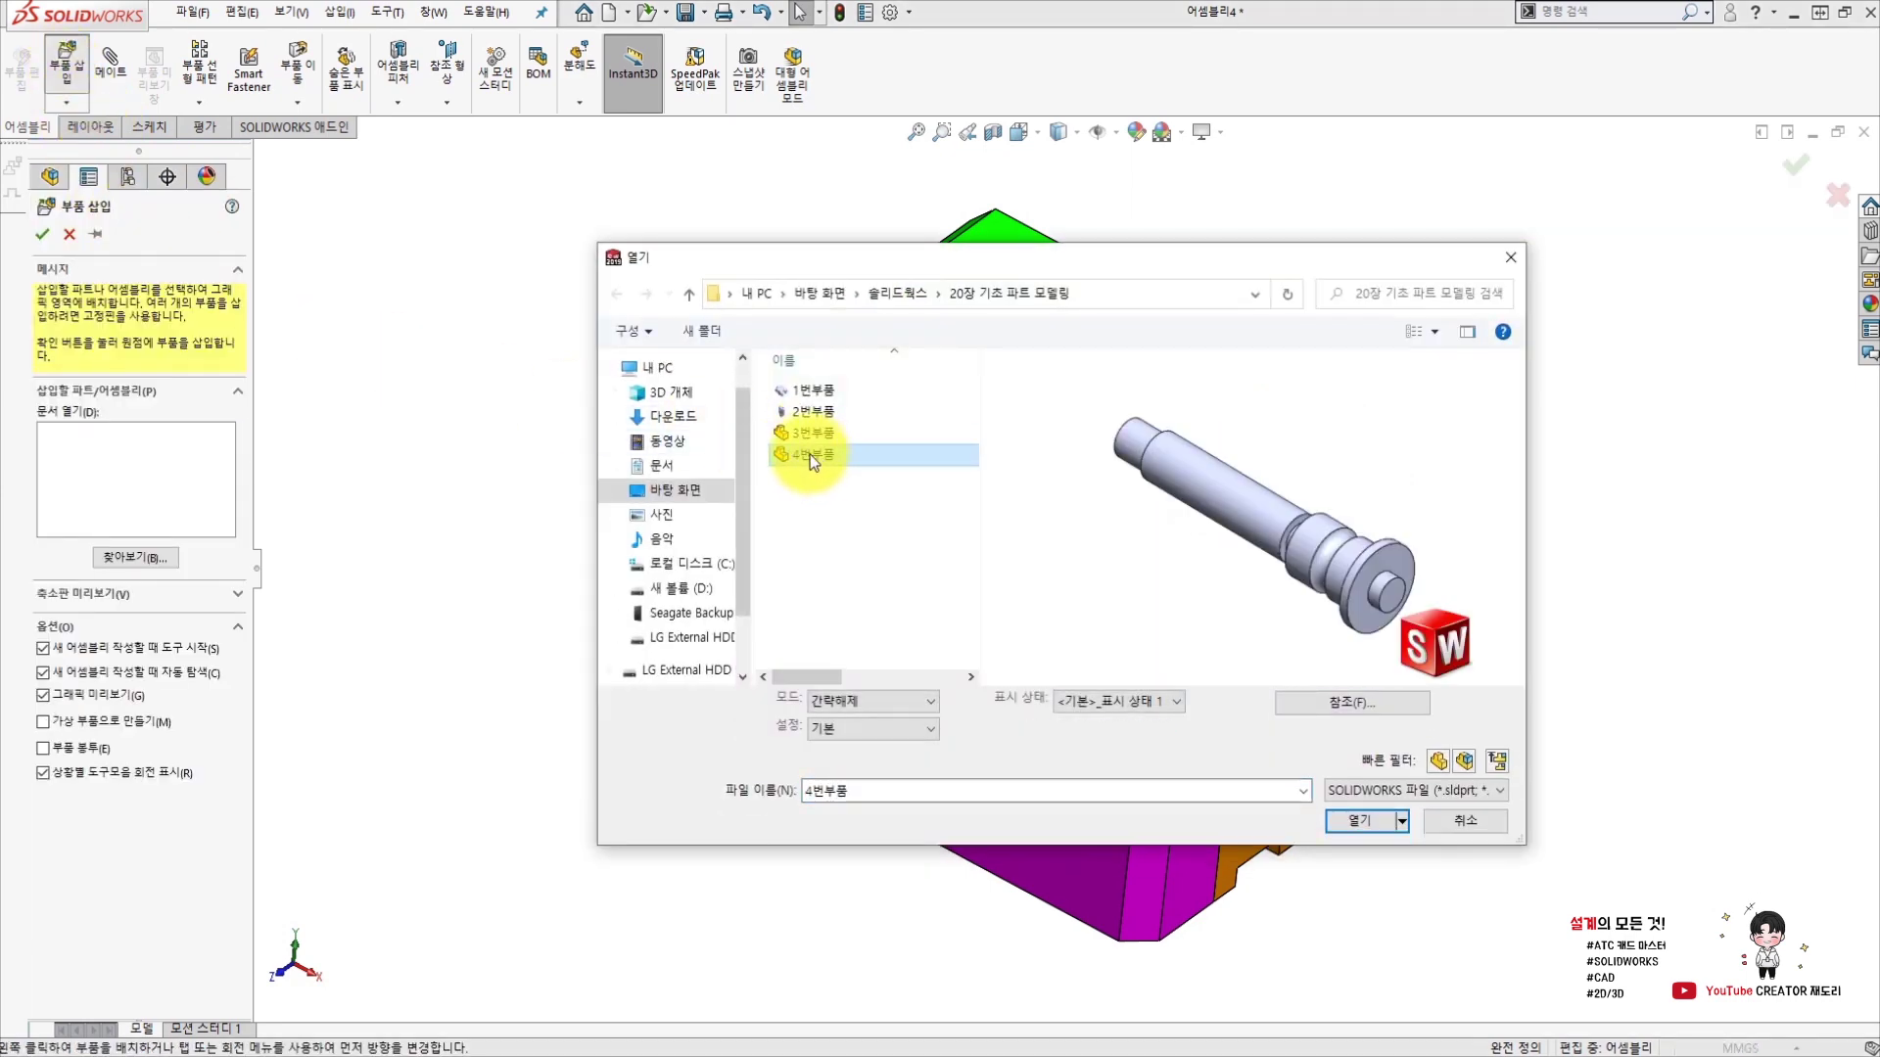
{"action": "left_click", "coordinate": [1361, 820]}
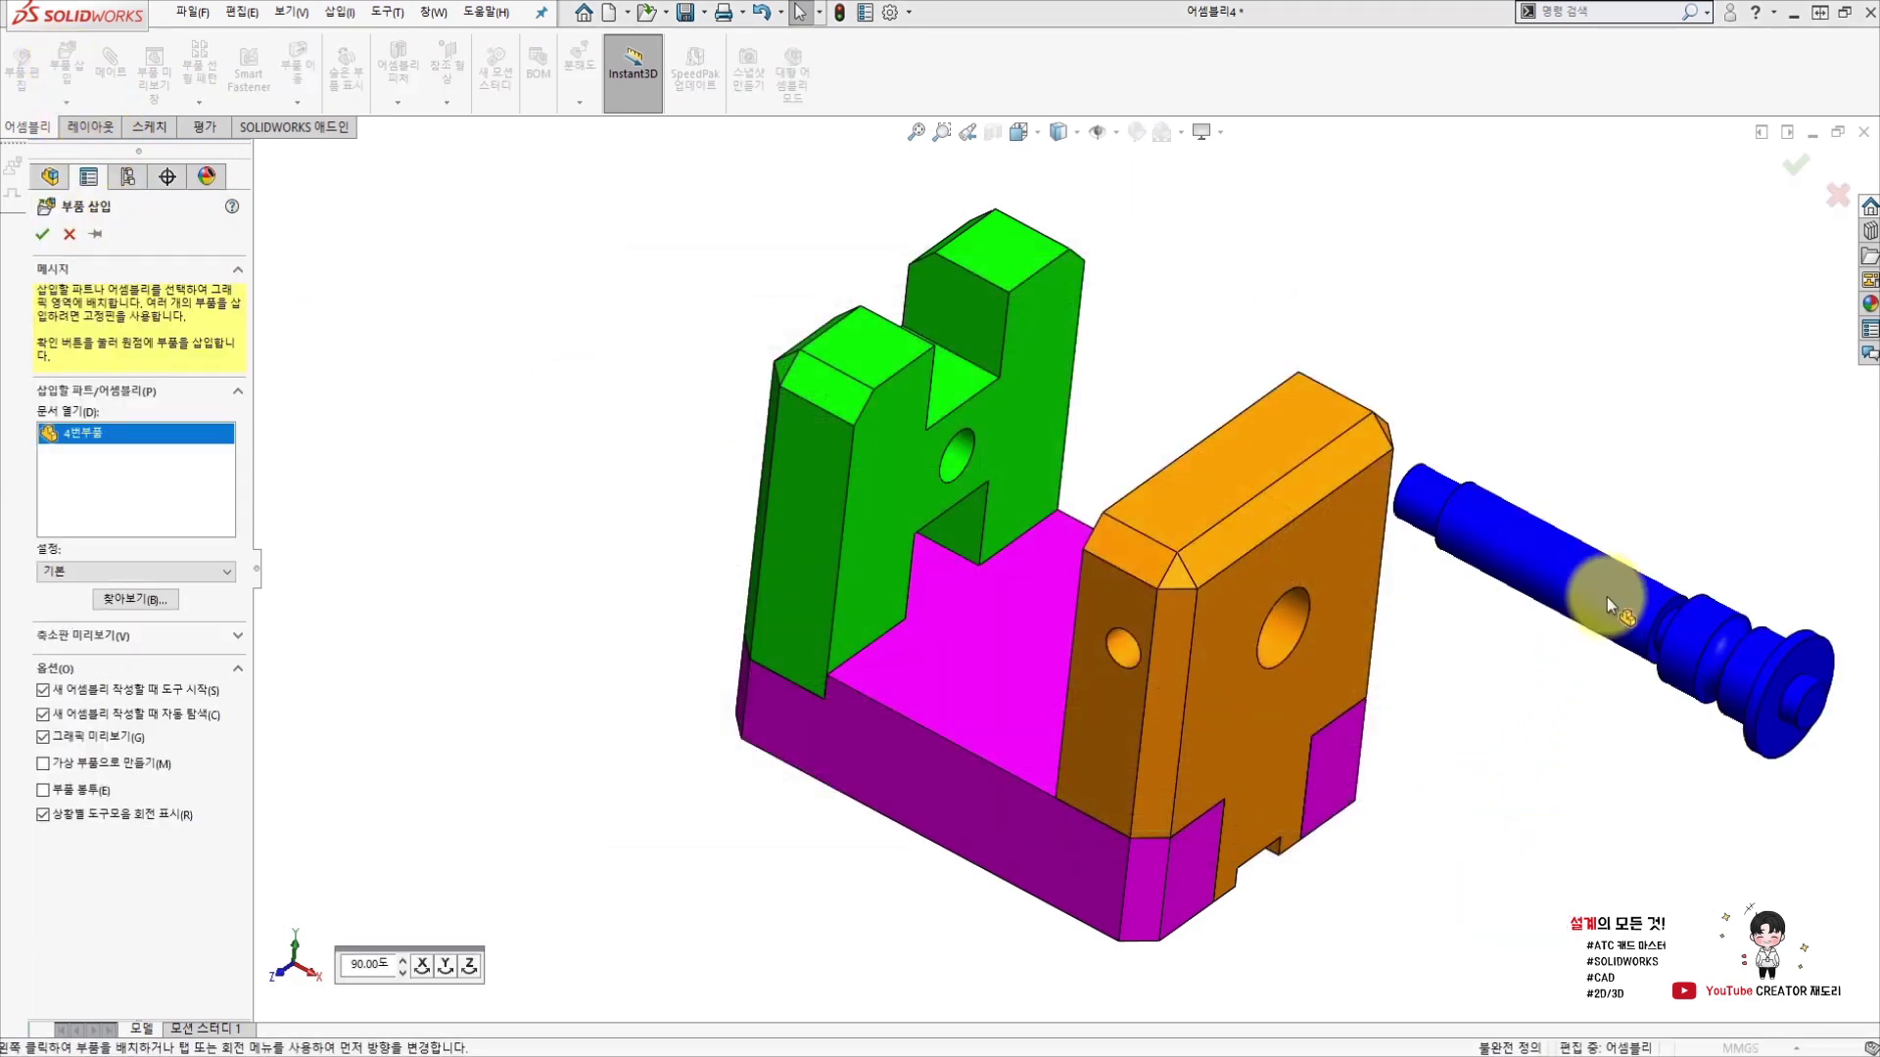
{"action": "left_click", "coordinate": [1588, 531]}
{"action": "mouse_move", "coordinate": [1544, 684]}
{"action": "middle_mouse_down"}
{"action": "mouse_move", "coordinate": [1524, 625]}
{"action": "mouse_move", "coordinate": [1387, 642]}
{"action": "middle_mouse_up"}
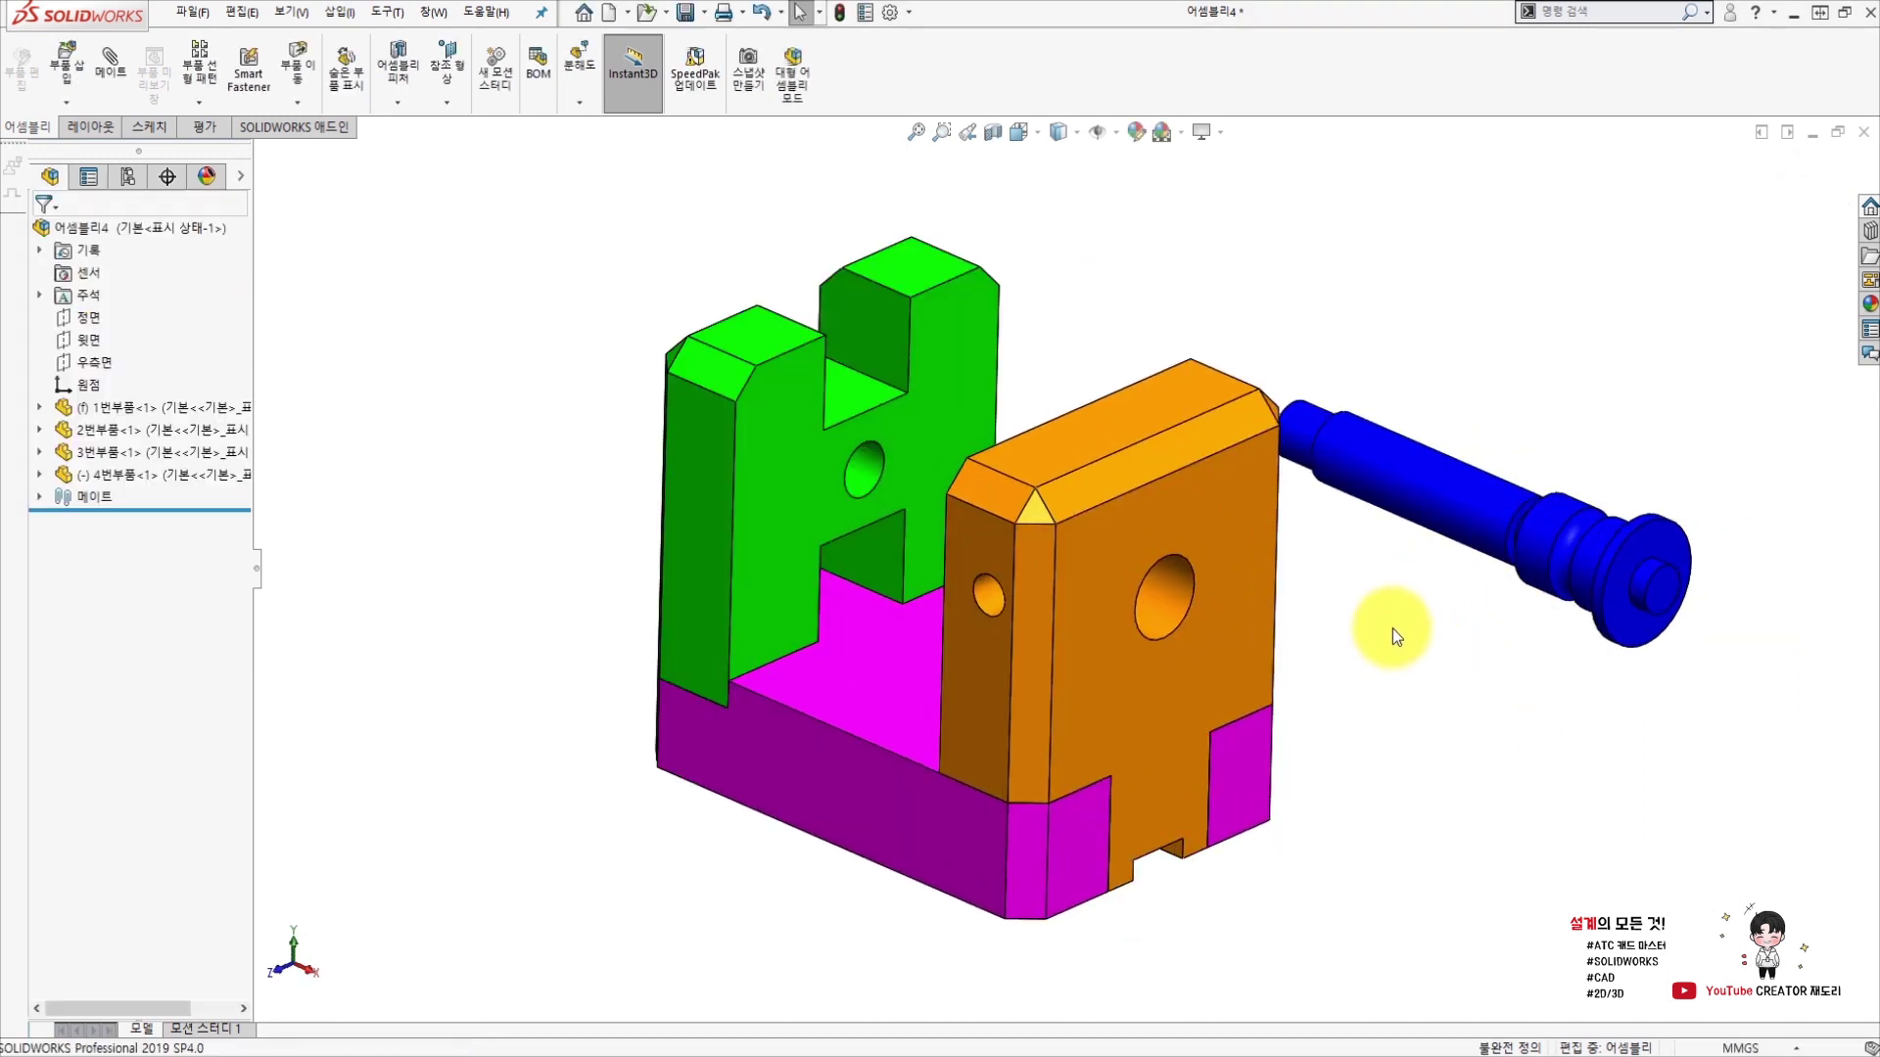
{"action": "left_click", "coordinate": [1401, 482]}
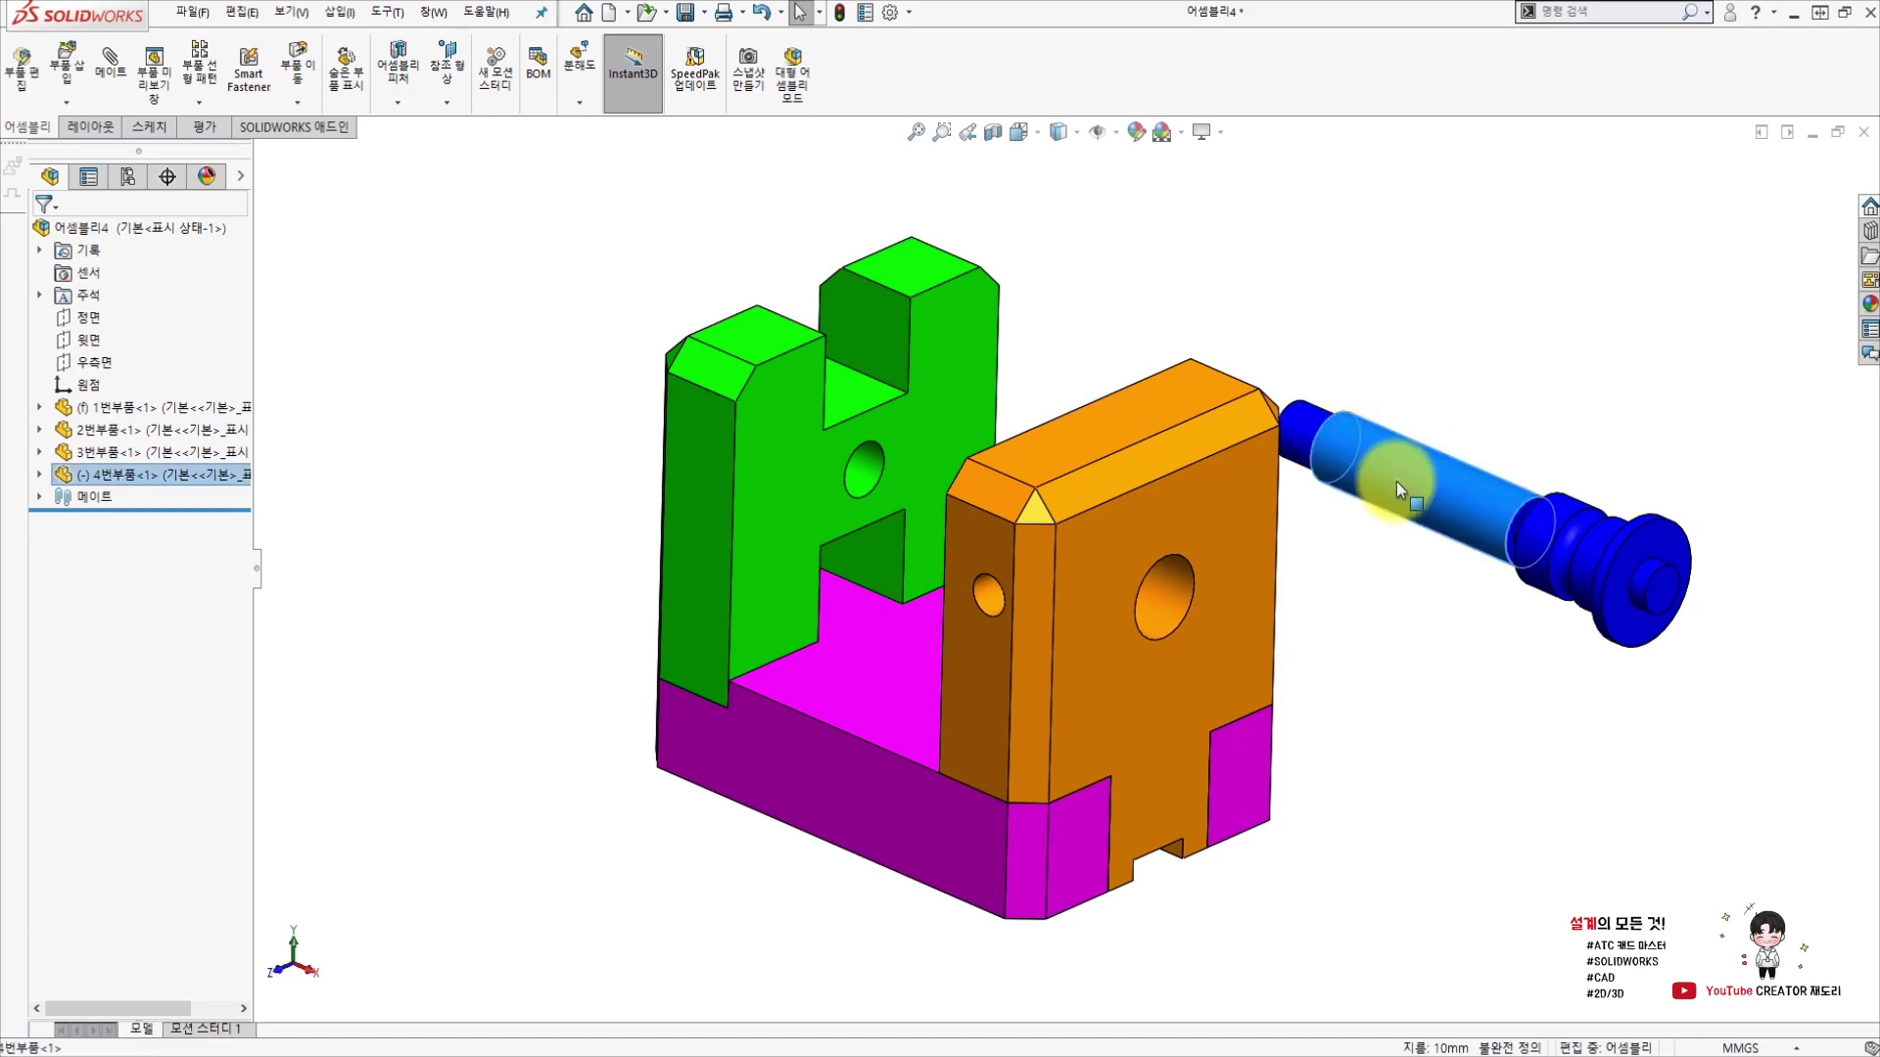
Make the blue shaft concentric with the orange block's hole.
{"action": "left_click", "coordinate": [1160, 609], "text": "ctrl"}
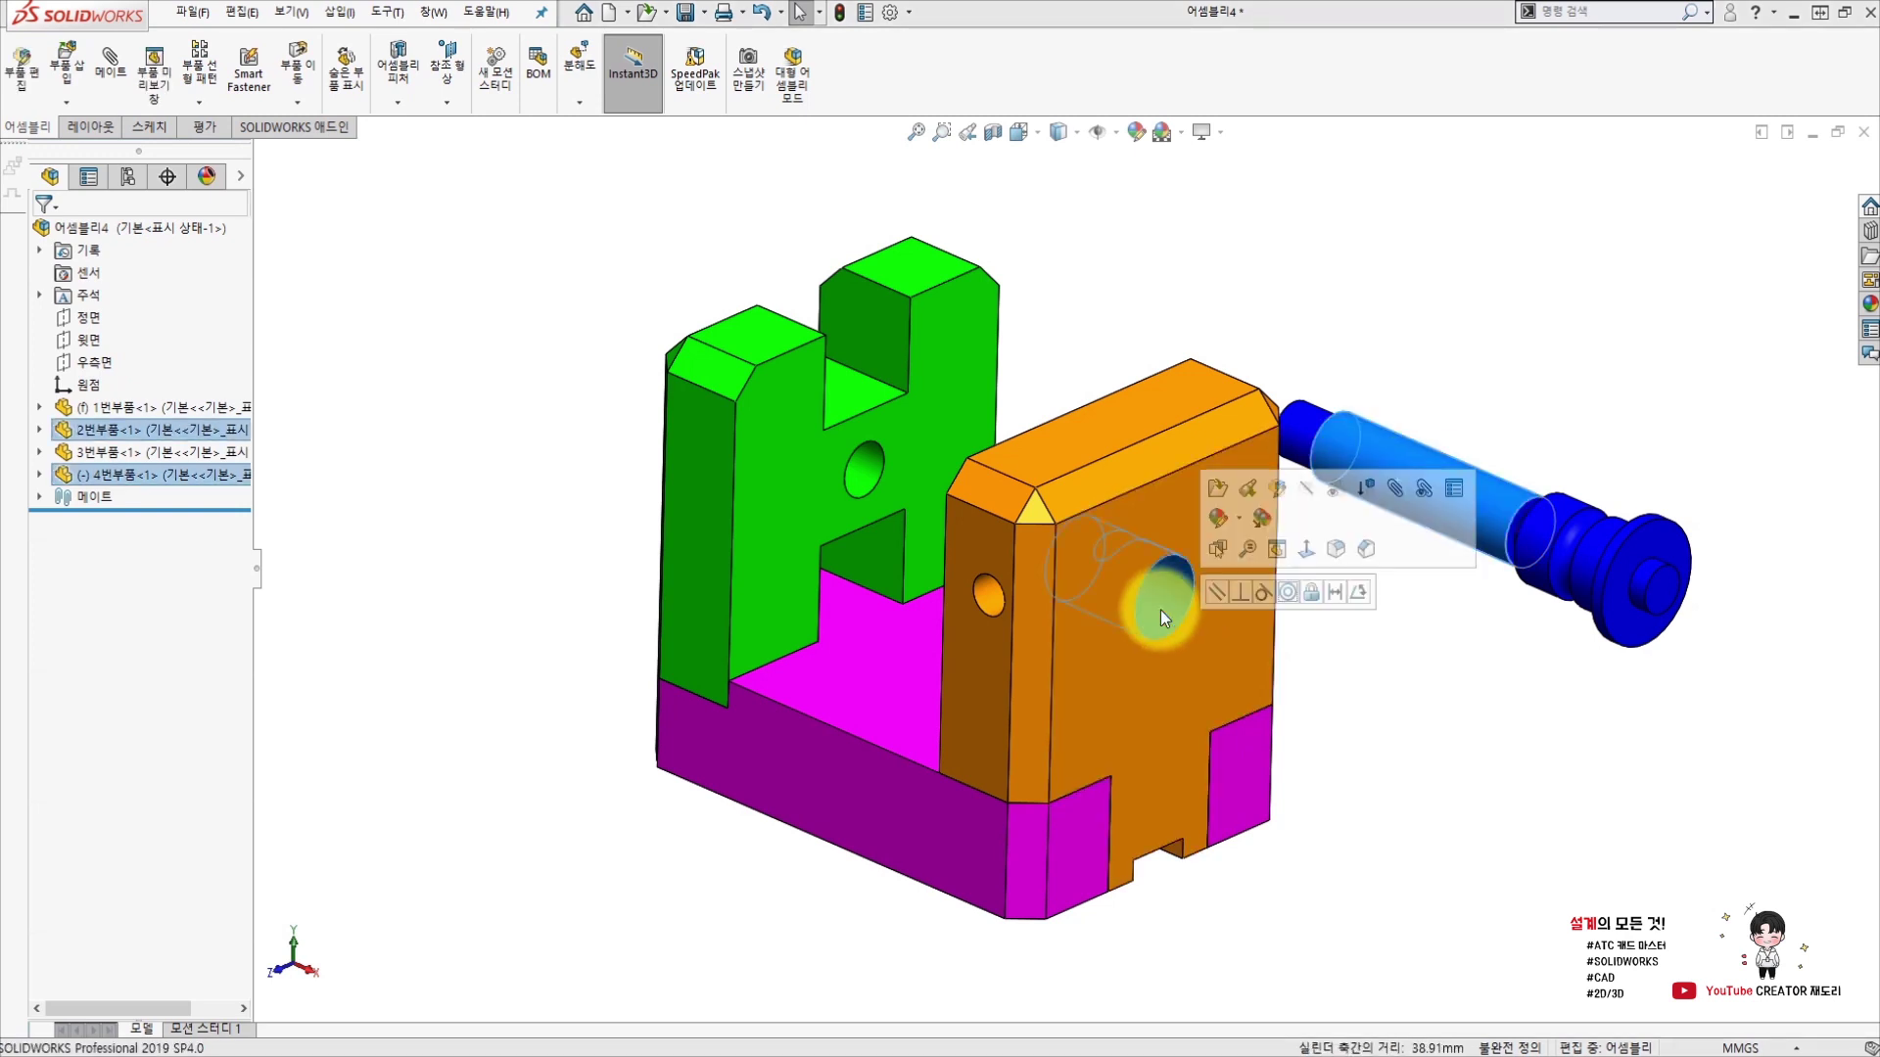
{"action": "left_click", "coordinate": [1287, 599]}
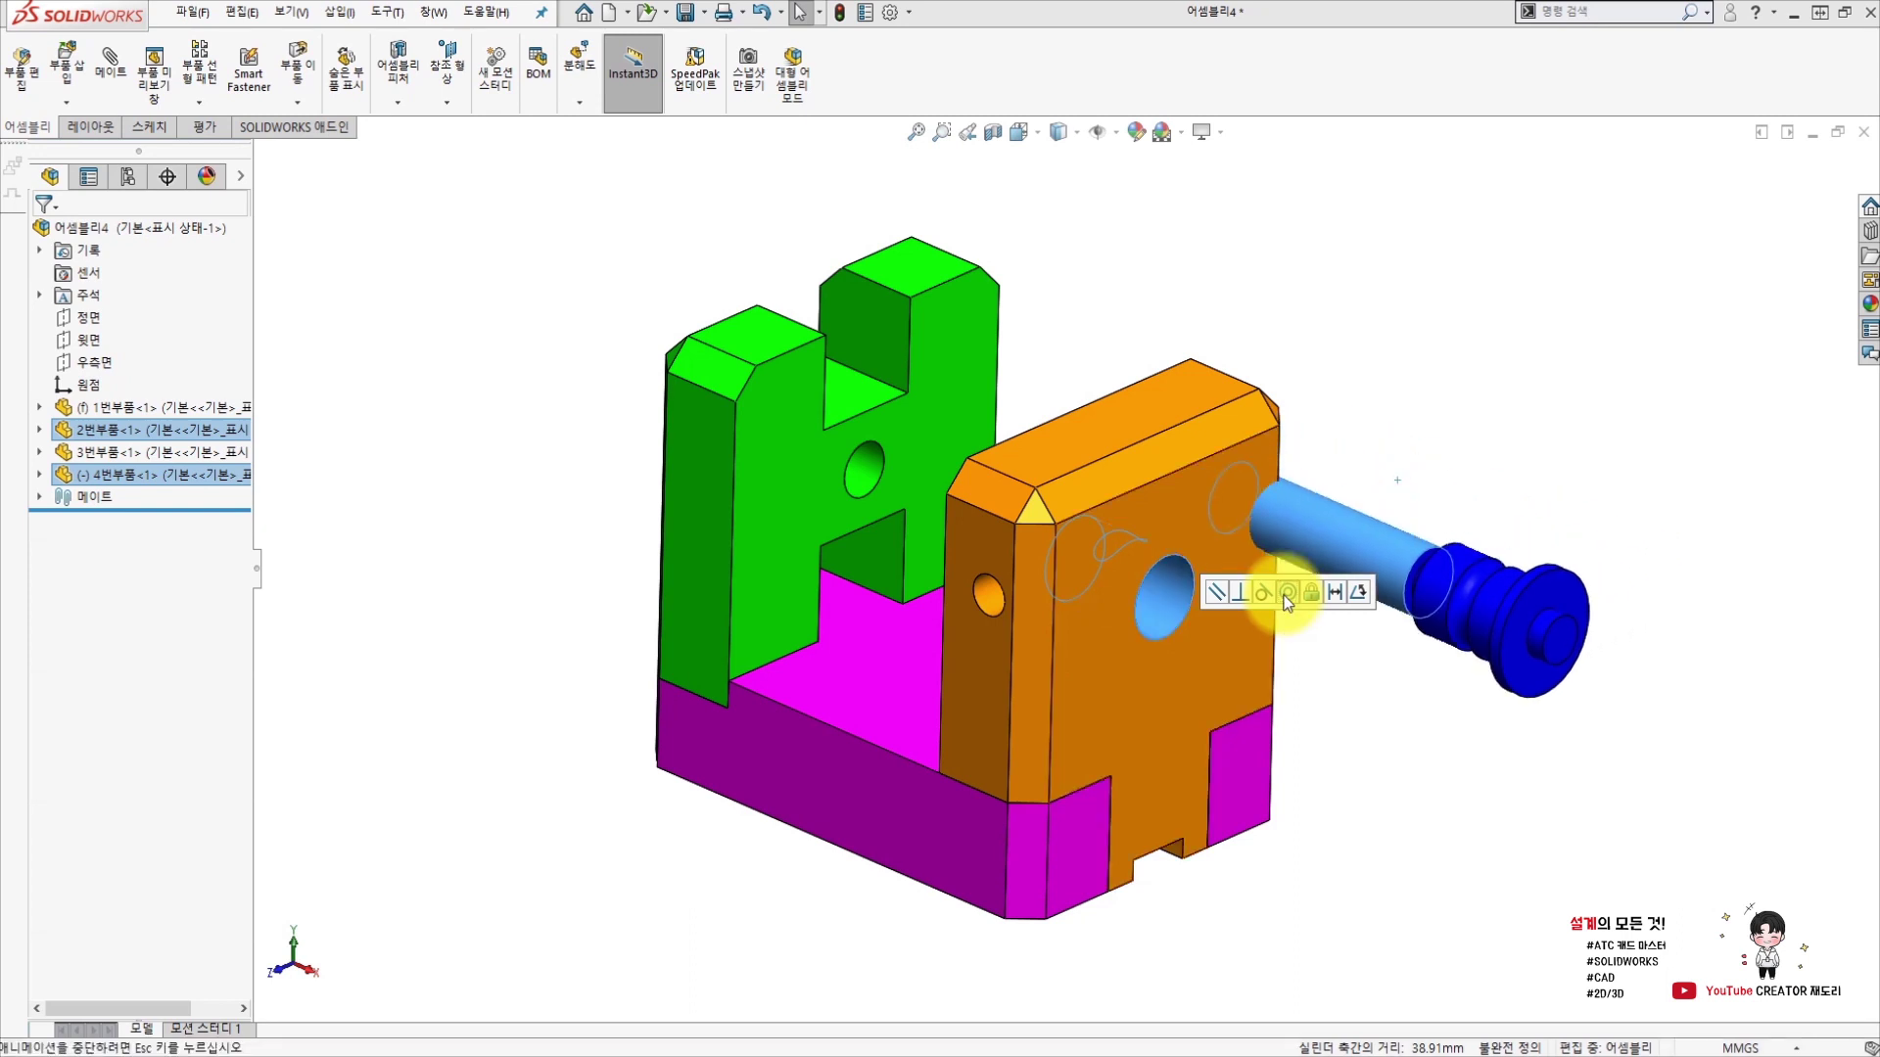
{"action": "mouse_move", "coordinate": [1489, 671]}
{"action": "middle_mouse_down"}
{"action": "mouse_move", "coordinate": [1586, 672]}
{"action": "mouse_move", "coordinate": [1550, 685]}
{"action": "middle_mouse_up"}
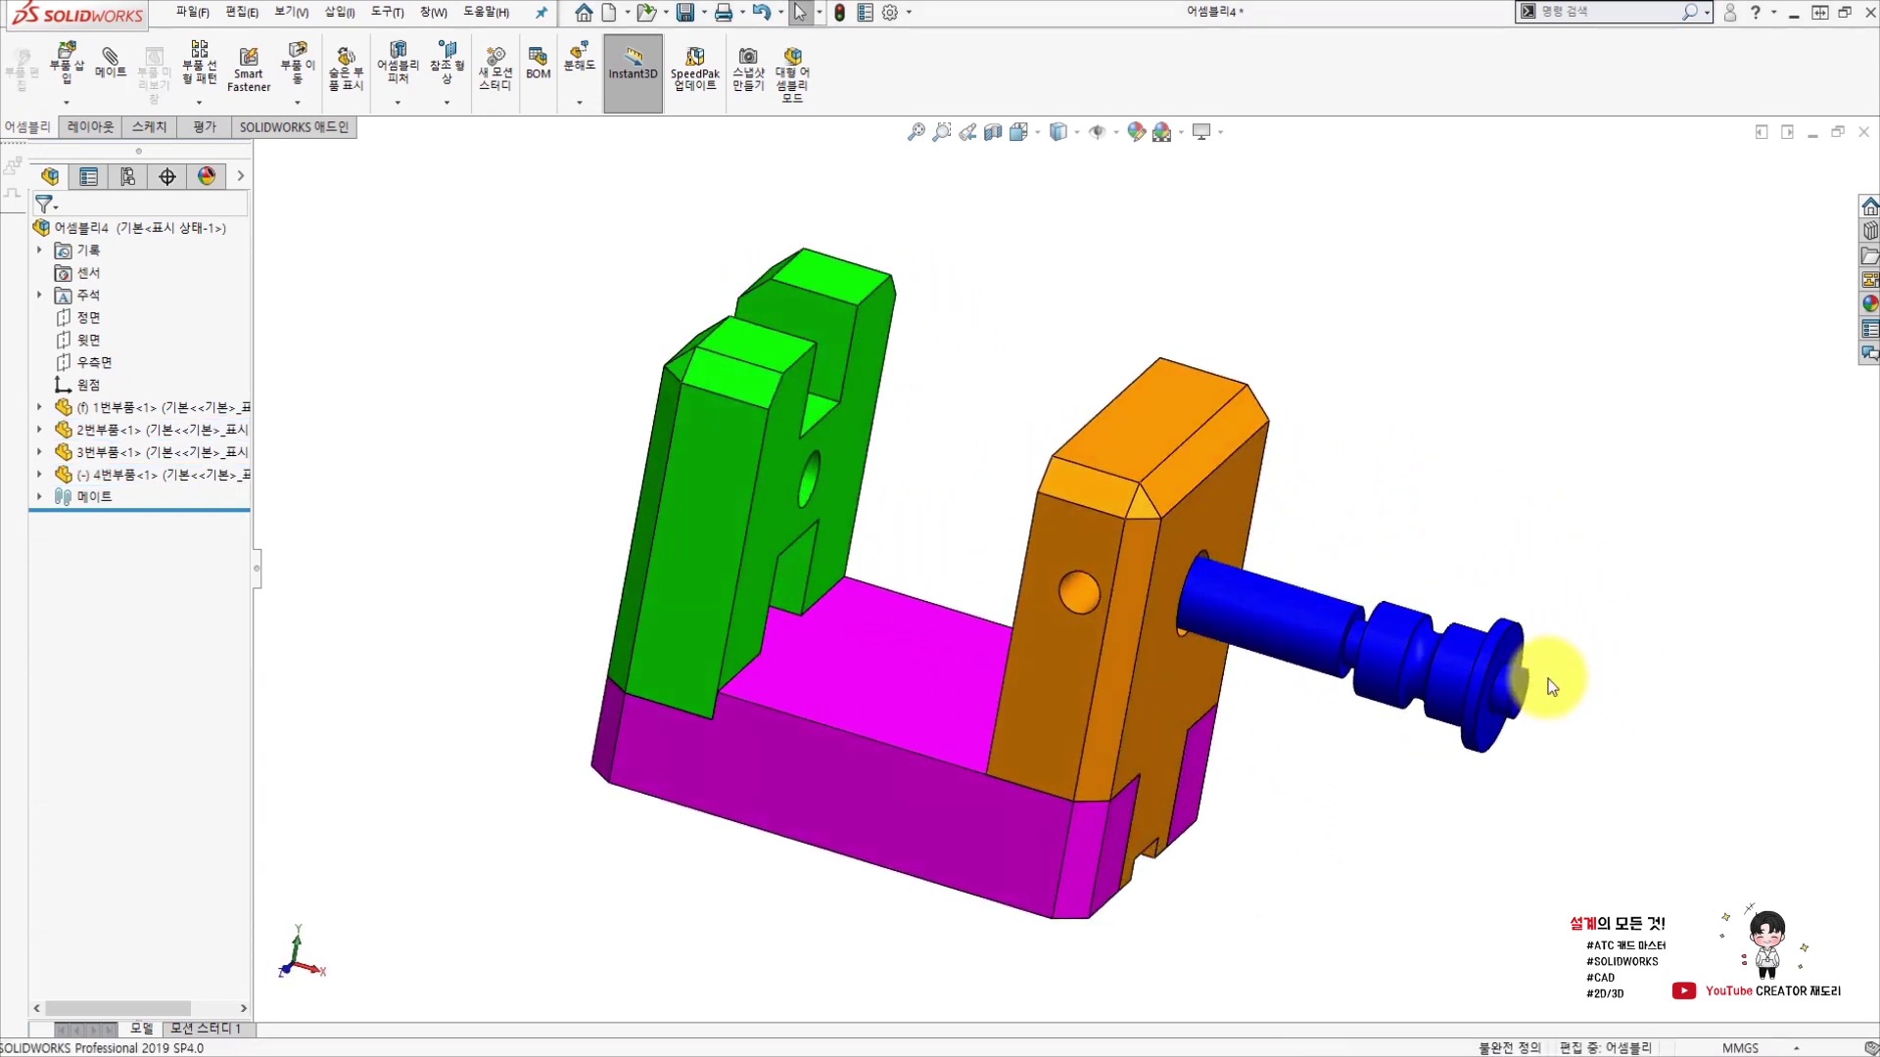
Slide the shaft along the hole axis through the orange block toward the green block.
{"action": "mouse_move", "coordinate": [1384, 650]}
{"action": "left_mouse_down"}
{"action": "mouse_move", "coordinate": [1136, 586]}
{"action": "mouse_move", "coordinate": [1312, 629]}
{"action": "left_mouse_up"}
{"action": "mouse_move", "coordinate": [1312, 629]}
{"action": "middle_mouse_down"}
{"action": "mouse_move", "coordinate": [1465, 642]}
{"action": "mouse_move", "coordinate": [1401, 654]}
{"action": "middle_mouse_up"}
{"action": "mouse_move", "coordinate": [1341, 637]}
{"action": "left_mouse_down"}
{"action": "mouse_move", "coordinate": [1163, 578]}
{"action": "mouse_move", "coordinate": [1486, 644]}
{"action": "mouse_move", "coordinate": [1510, 577]}
{"action": "left_mouse_up"}
{"action": "mouse_move", "coordinate": [1510, 578]}
{"action": "middle_mouse_down"}
{"action": "mouse_move", "coordinate": [1443, 554]}
{"action": "mouse_move", "coordinate": [1519, 621]}
{"action": "middle_mouse_up"}
{"action": "scroll", "coordinate": [1481, 637], "scroll_direction": "down", "scroll_amount": 3}
{"action": "scroll", "coordinate": [1447, 619], "scroll_direction": "down", "scroll_amount": 2}
{"action": "left_click", "coordinate": [1447, 619]}
Mate the shaft collar coincident with the orange block's outer face.
{"action": "middle_click_drag", "start_coordinate": [1326, 576], "coordinate": [1205, 533]}
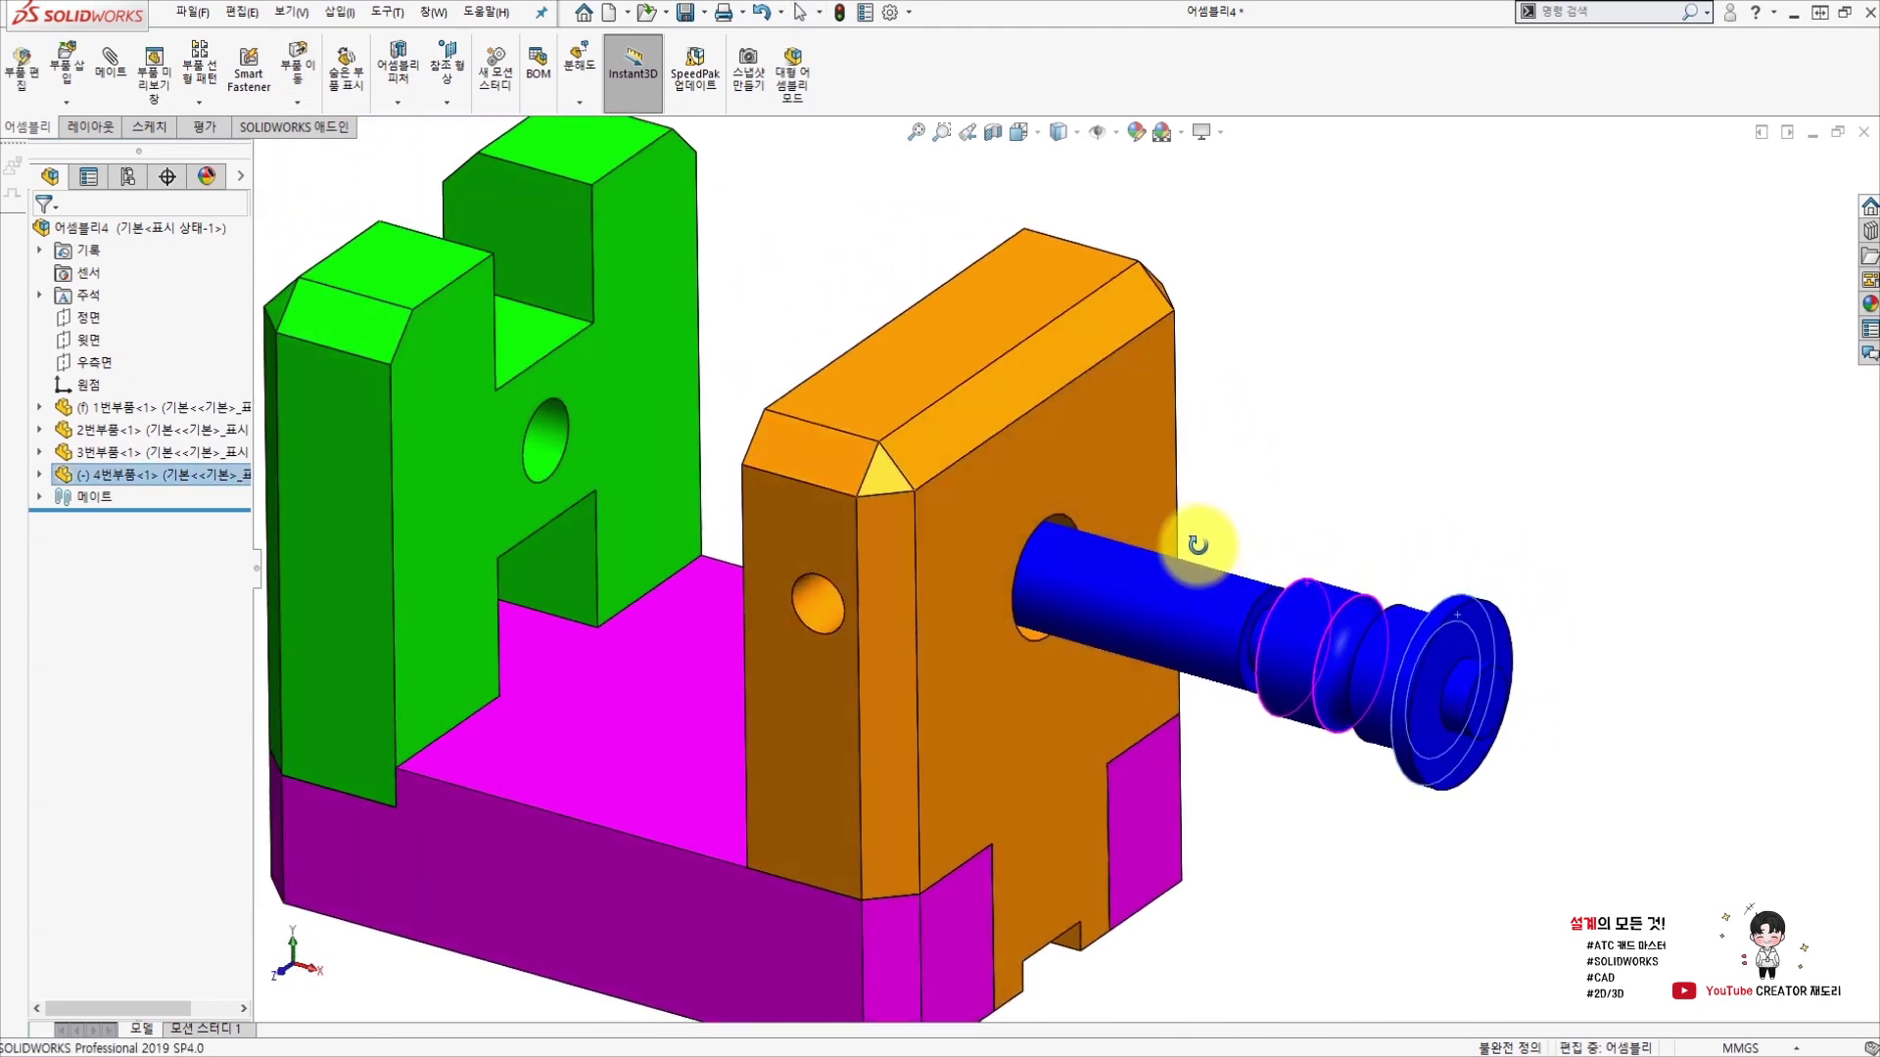
{"action": "left_click", "coordinate": [1150, 493], "text": "ctrl"}
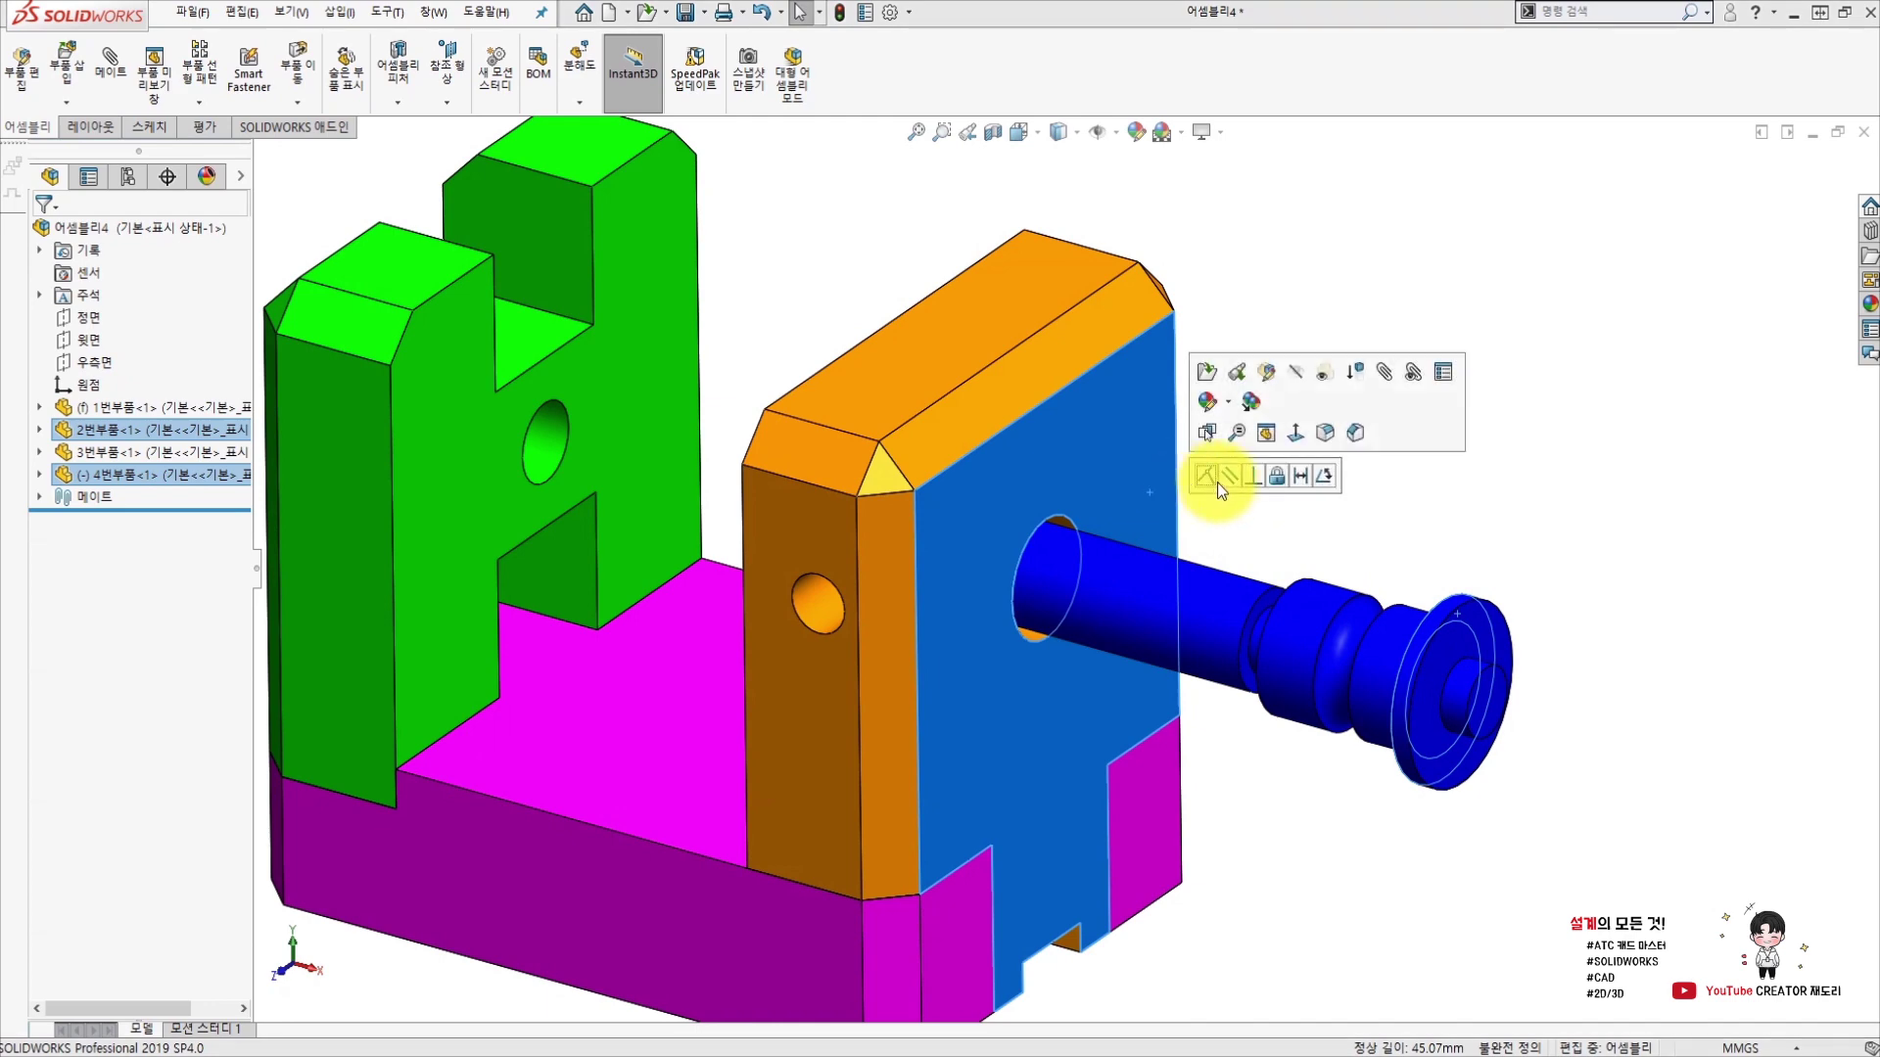
{"action": "left_click", "coordinate": [1220, 477]}
{"action": "mouse_move", "coordinate": [1418, 530]}
{"action": "middle_mouse_down"}
{"action": "mouse_move", "coordinate": [1426, 554]}
{"action": "mouse_move", "coordinate": [1389, 520]}
{"action": "mouse_move", "coordinate": [1381, 583]}
{"action": "middle_mouse_up"}
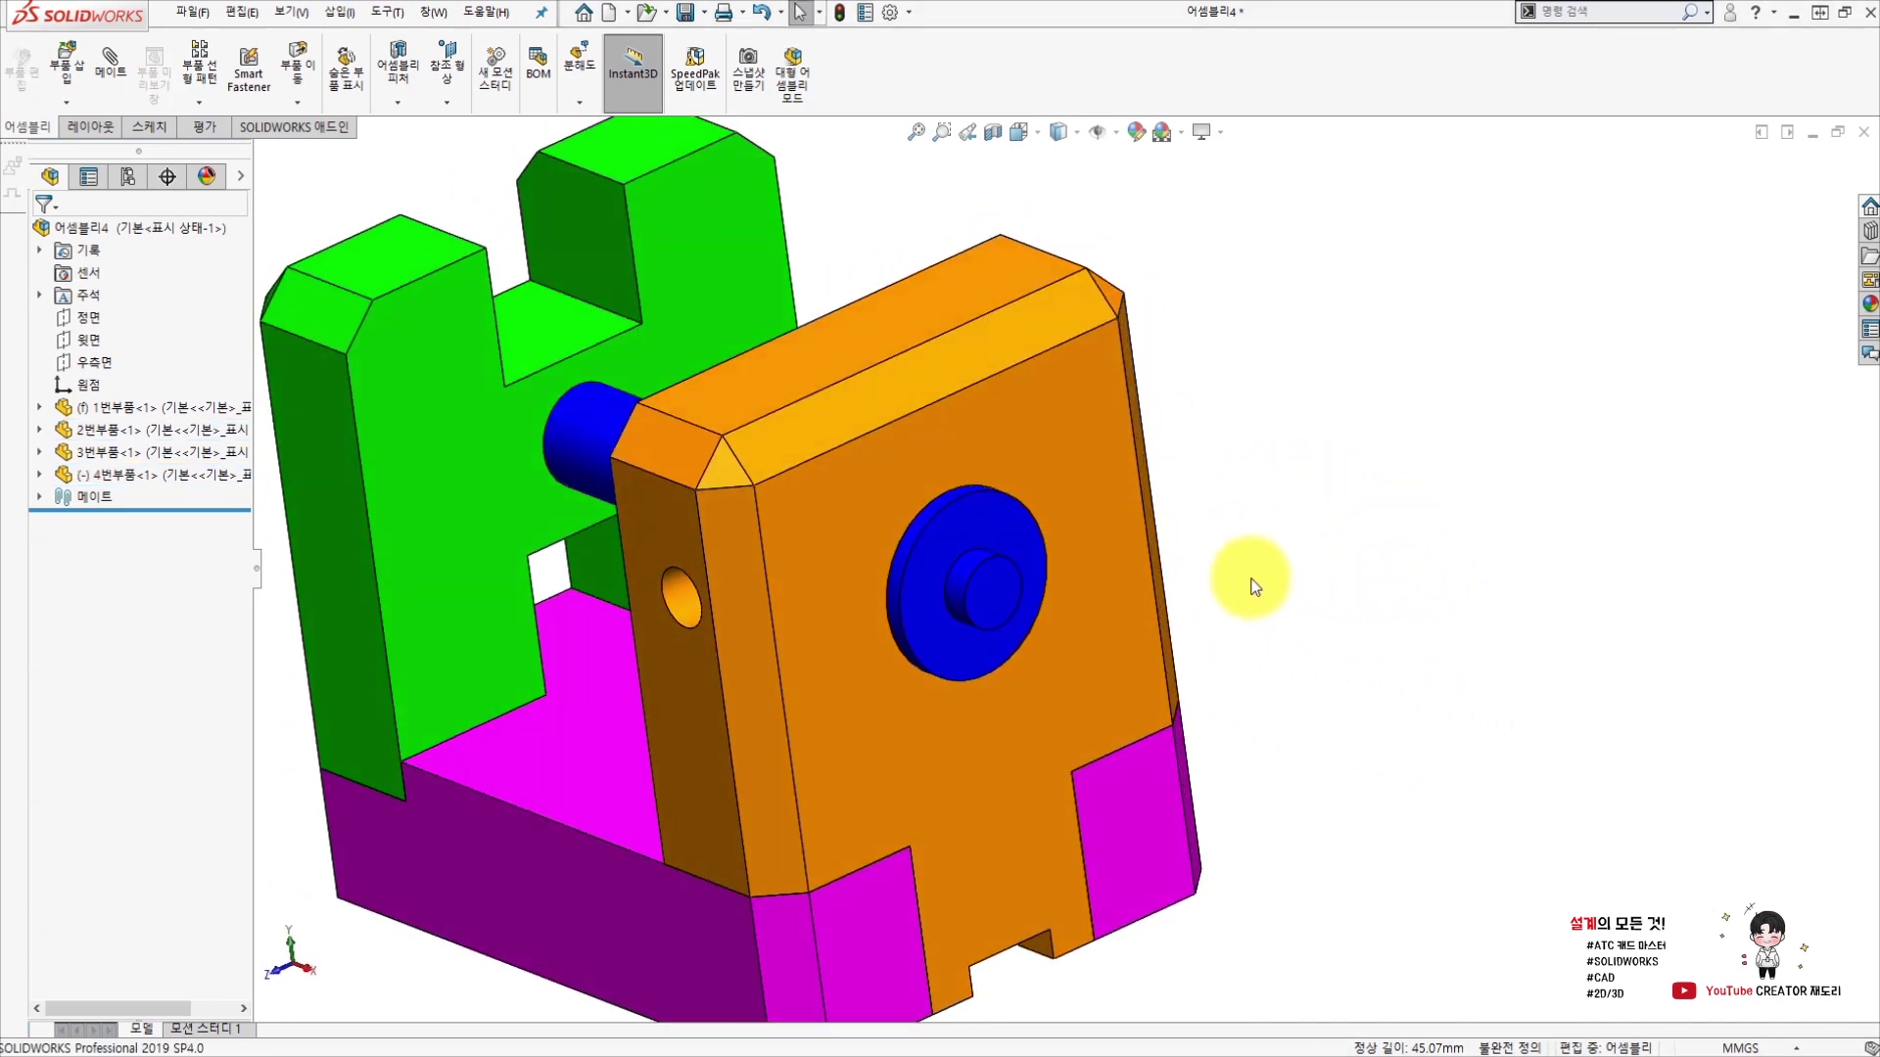
{"action": "middle_click_drag", "start_coordinate": [1247, 575], "coordinate": [1286, 587]}
{"action": "scroll", "coordinate": [1263, 587], "scroll_direction": "down", "scroll_amount": 2}
{"action": "scroll", "coordinate": [1195, 593], "scroll_direction": "down", "scroll_amount": 1}
{"action": "scroll", "coordinate": [1126, 598], "scroll_direction": "up", "scroll_amount": 3}
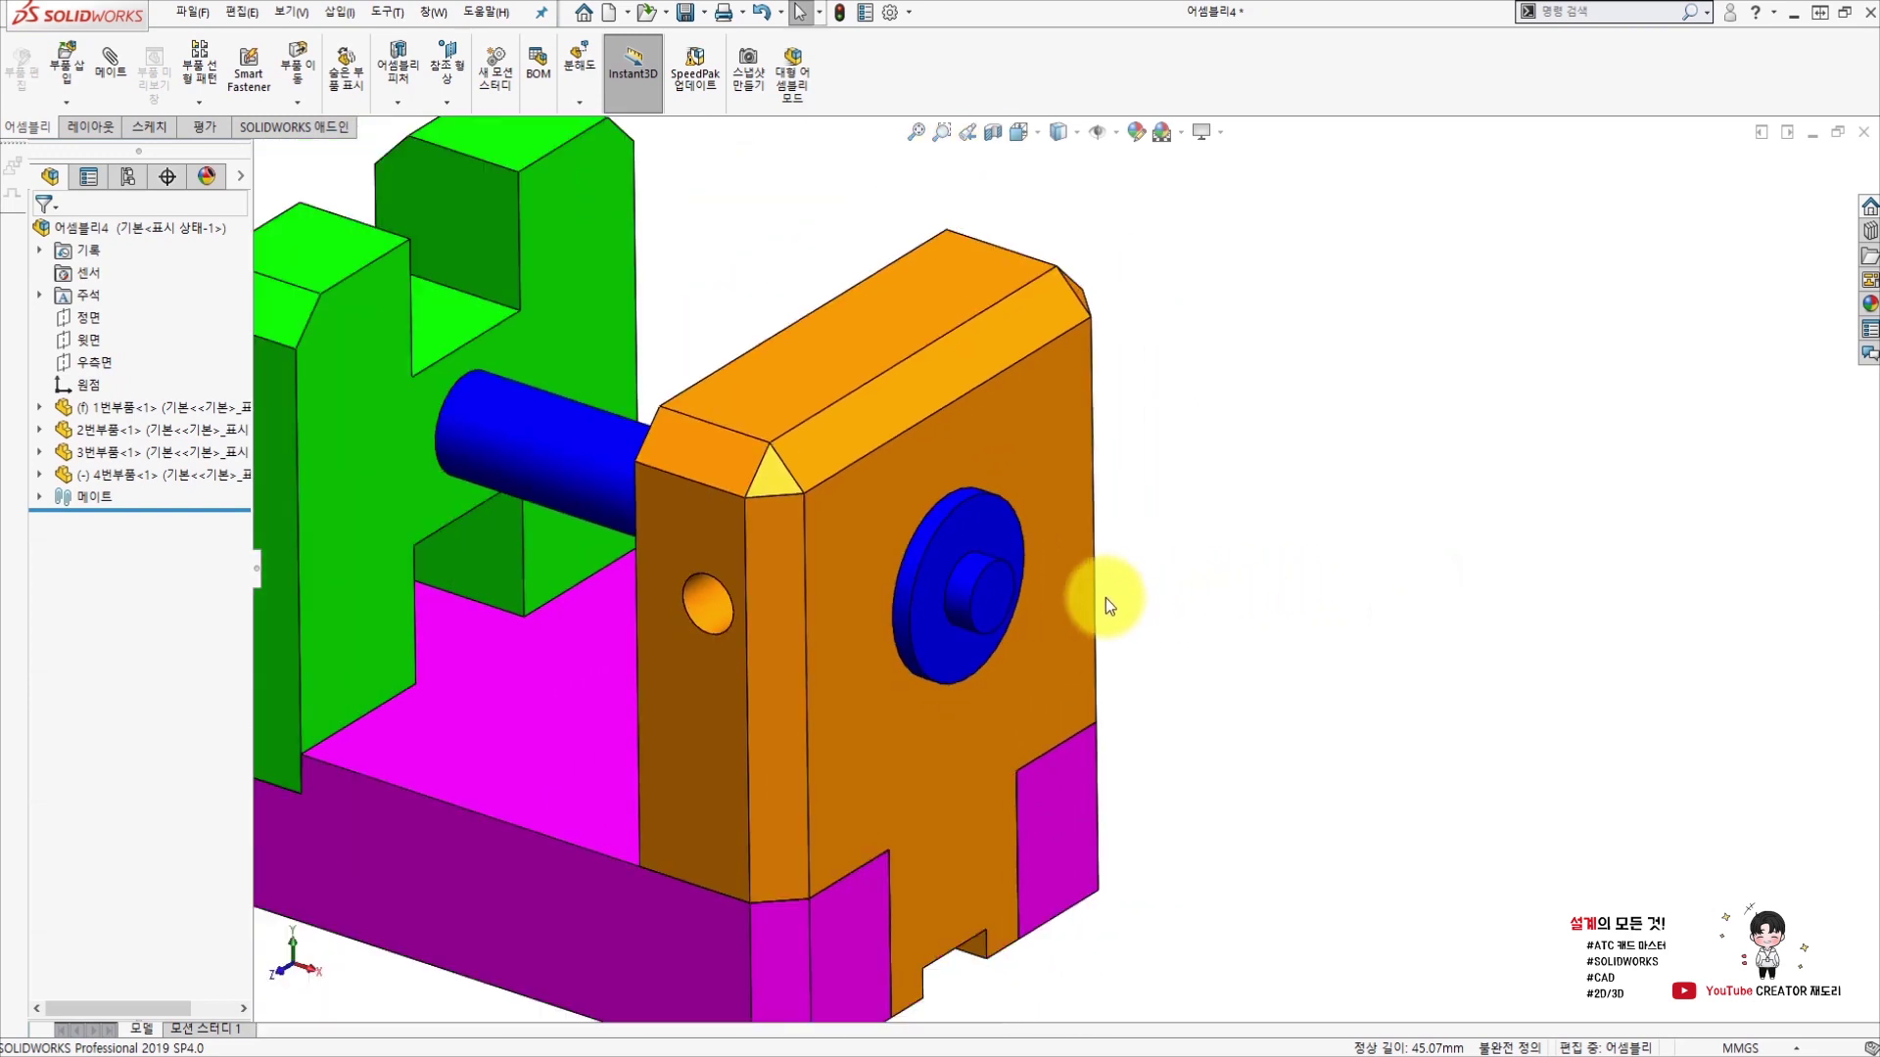
Drag the orange block, green block and shaft to confirm the blocks stay fixed.
{"action": "left_click", "coordinate": [953, 535]}
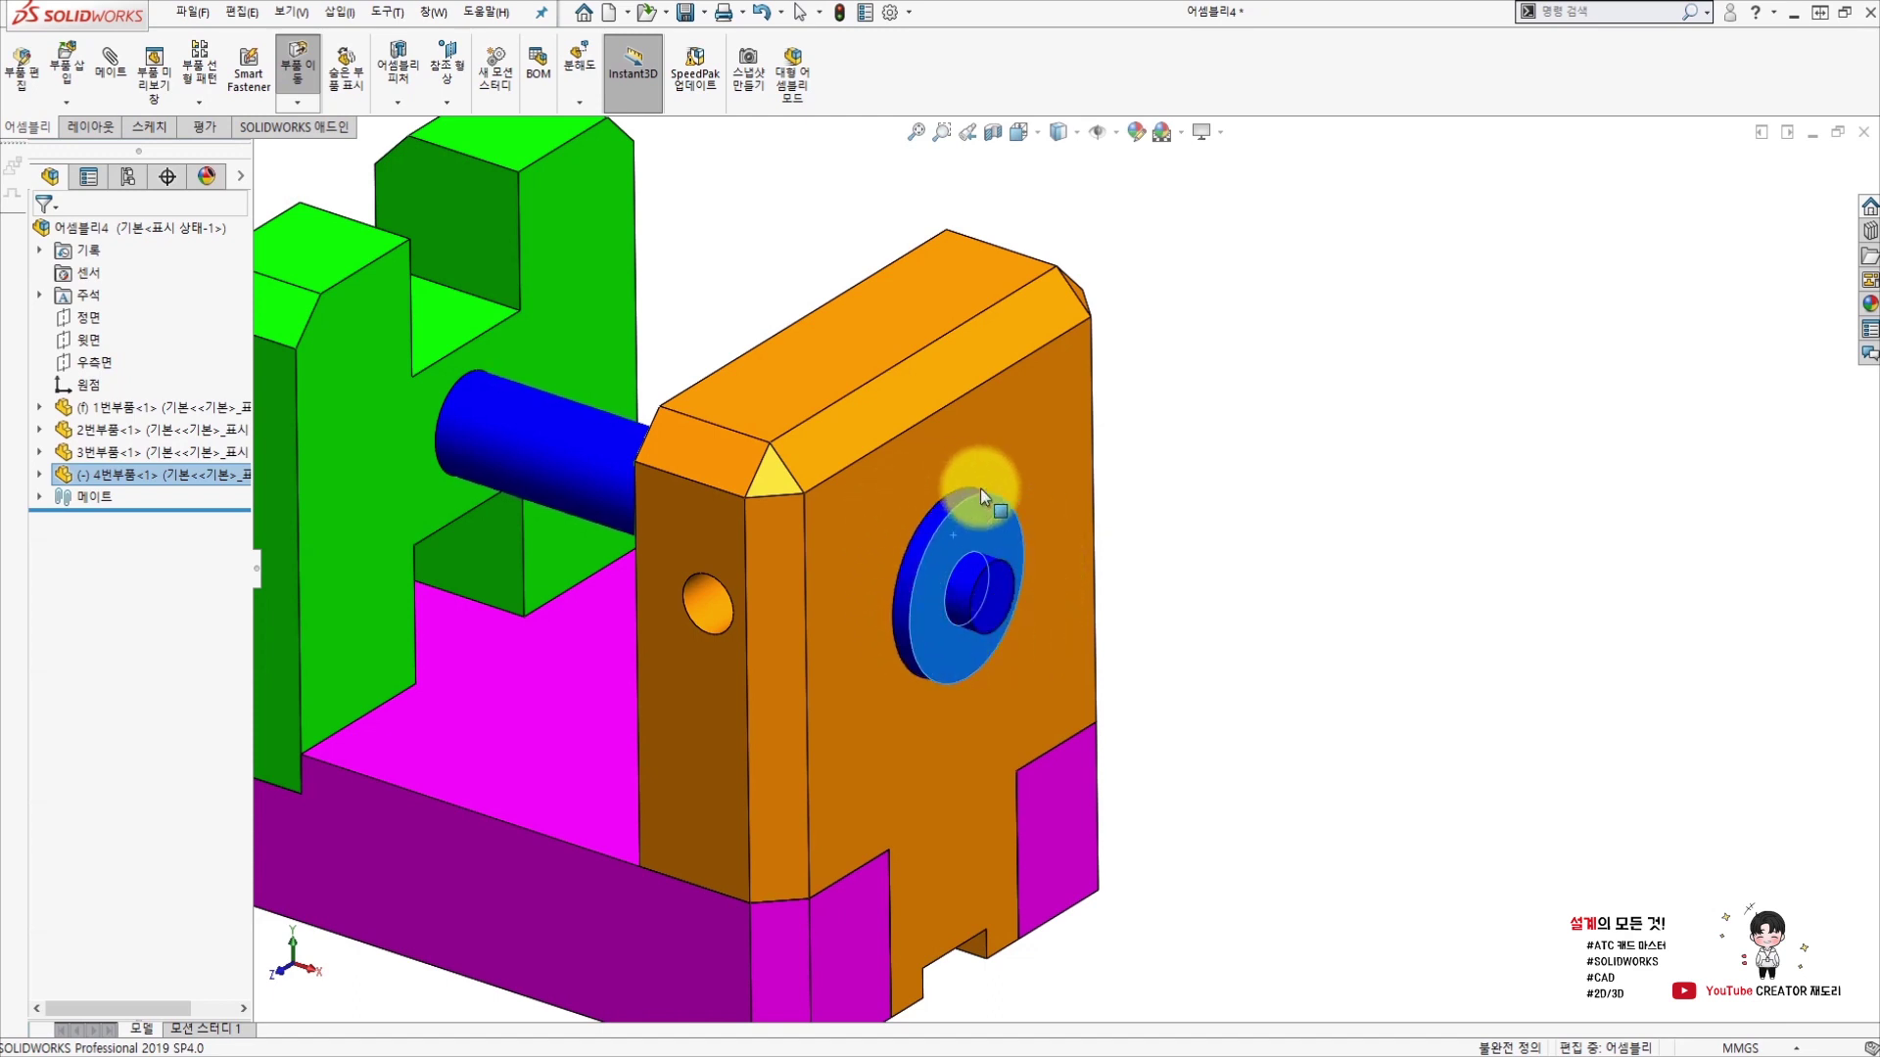
{"action": "left_click_drag", "start_coordinate": [1020, 408], "coordinate": [1195, 402]}
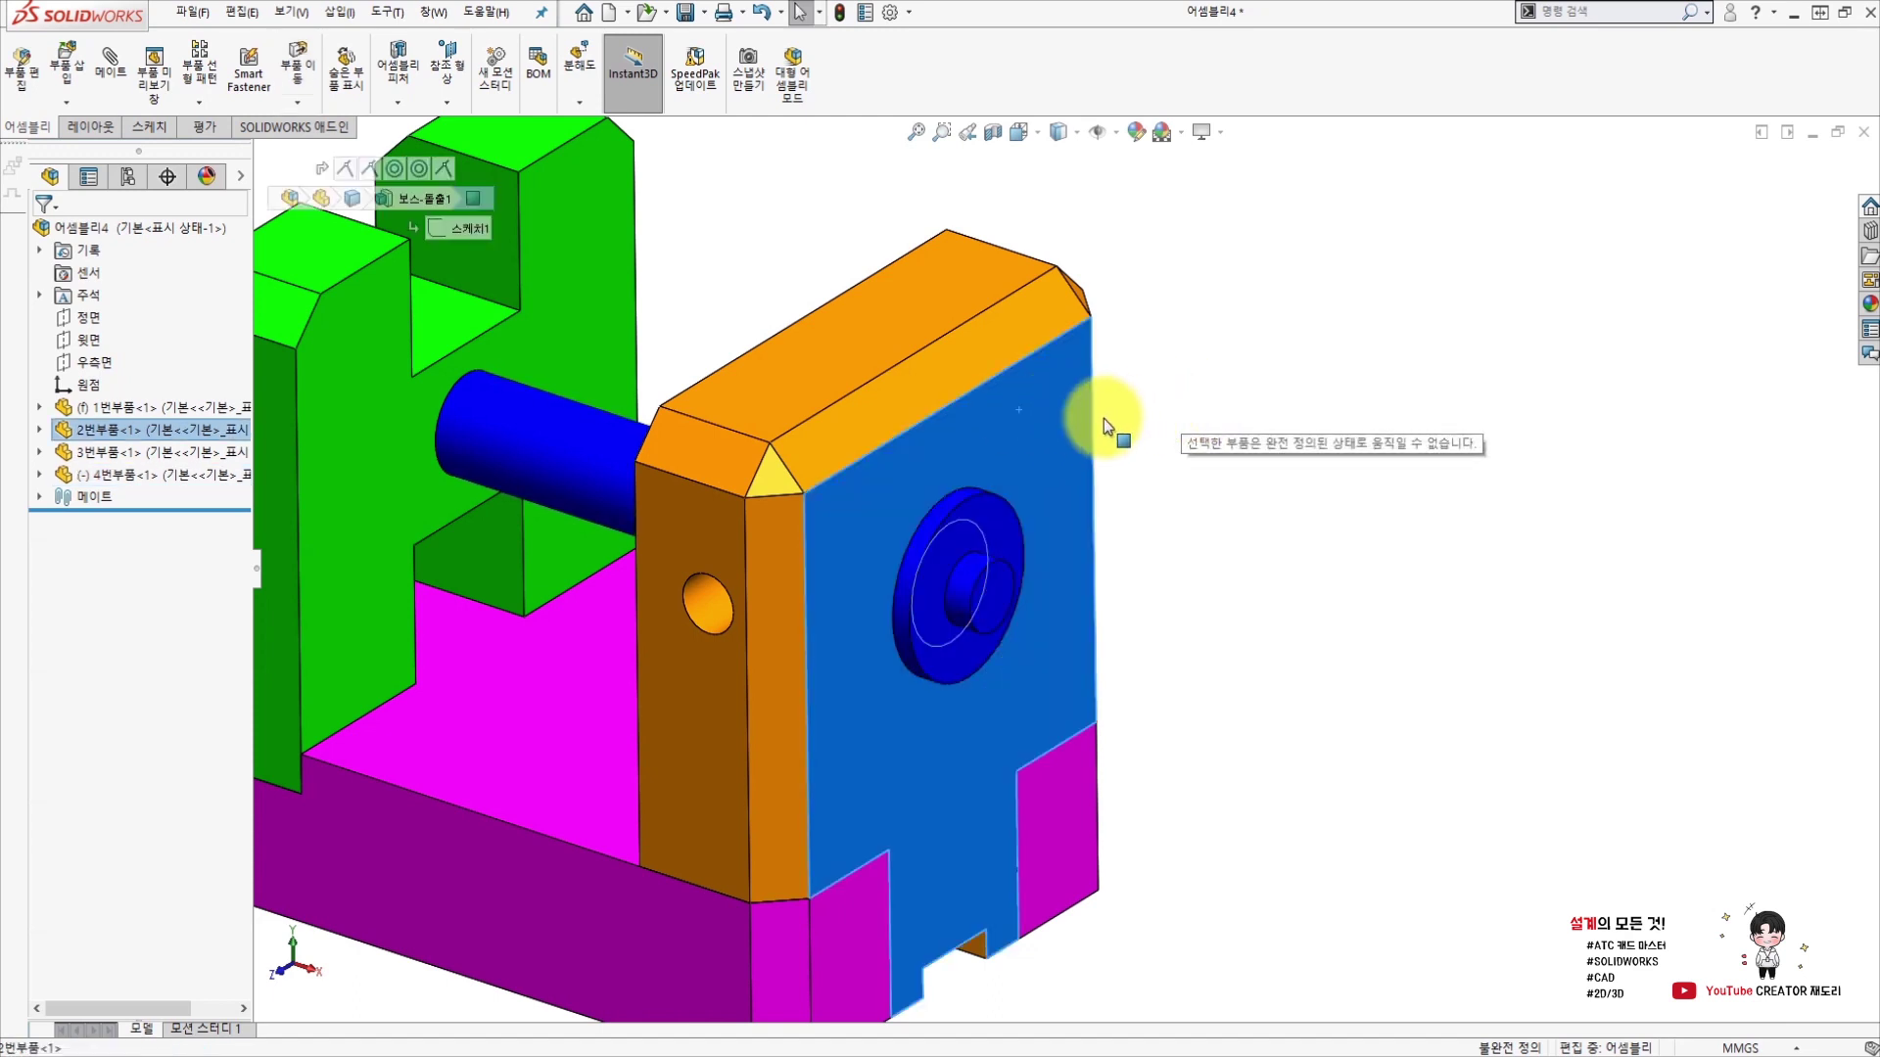
{"action": "left_click_drag", "start_coordinate": [633, 302], "coordinate": [645, 315]}
{"action": "left_click", "coordinate": [1196, 542]}
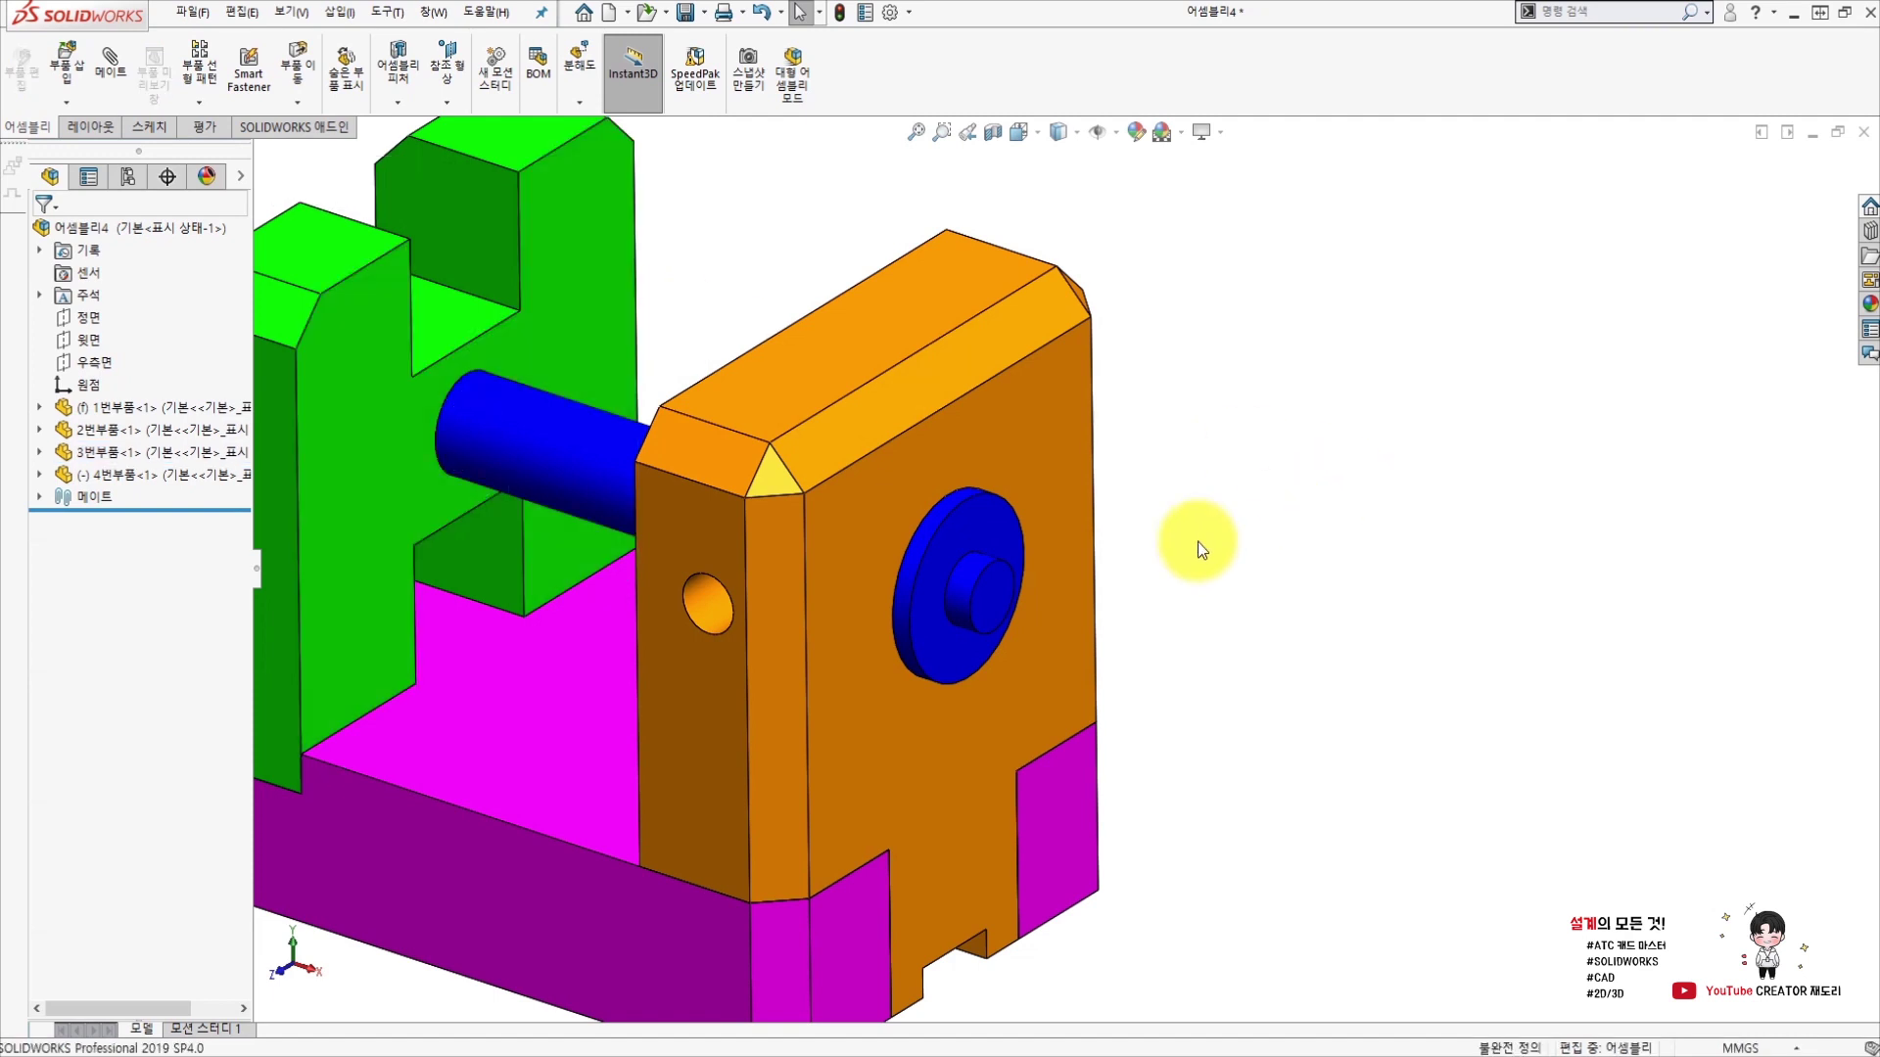
{"action": "left_click", "coordinate": [979, 536]}
{"action": "left_click_drag", "start_coordinate": [979, 537], "coordinate": [1067, 597]}
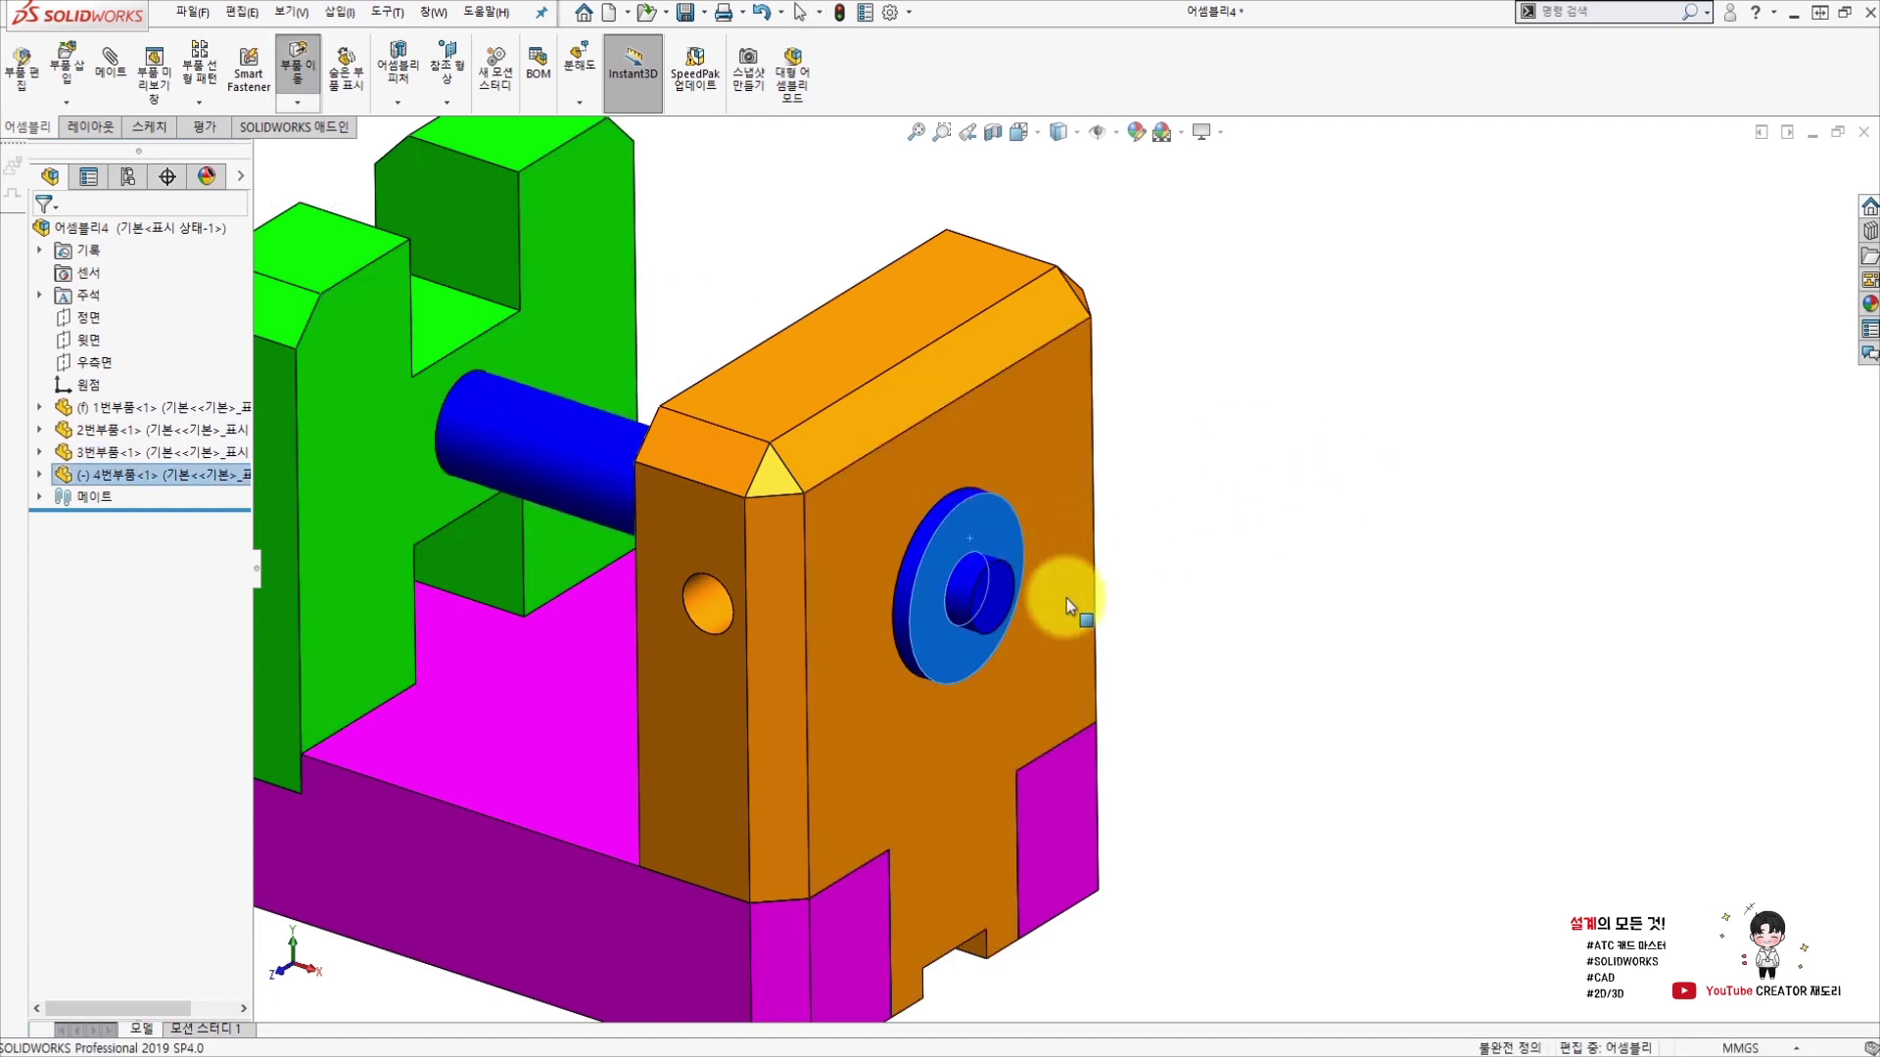
{"action": "left_click", "coordinate": [566, 473]}
{"action": "left_click", "coordinate": [1259, 567]}
{"action": "scroll", "coordinate": [1067, 577], "scroll_direction": "up", "scroll_amount": 3}
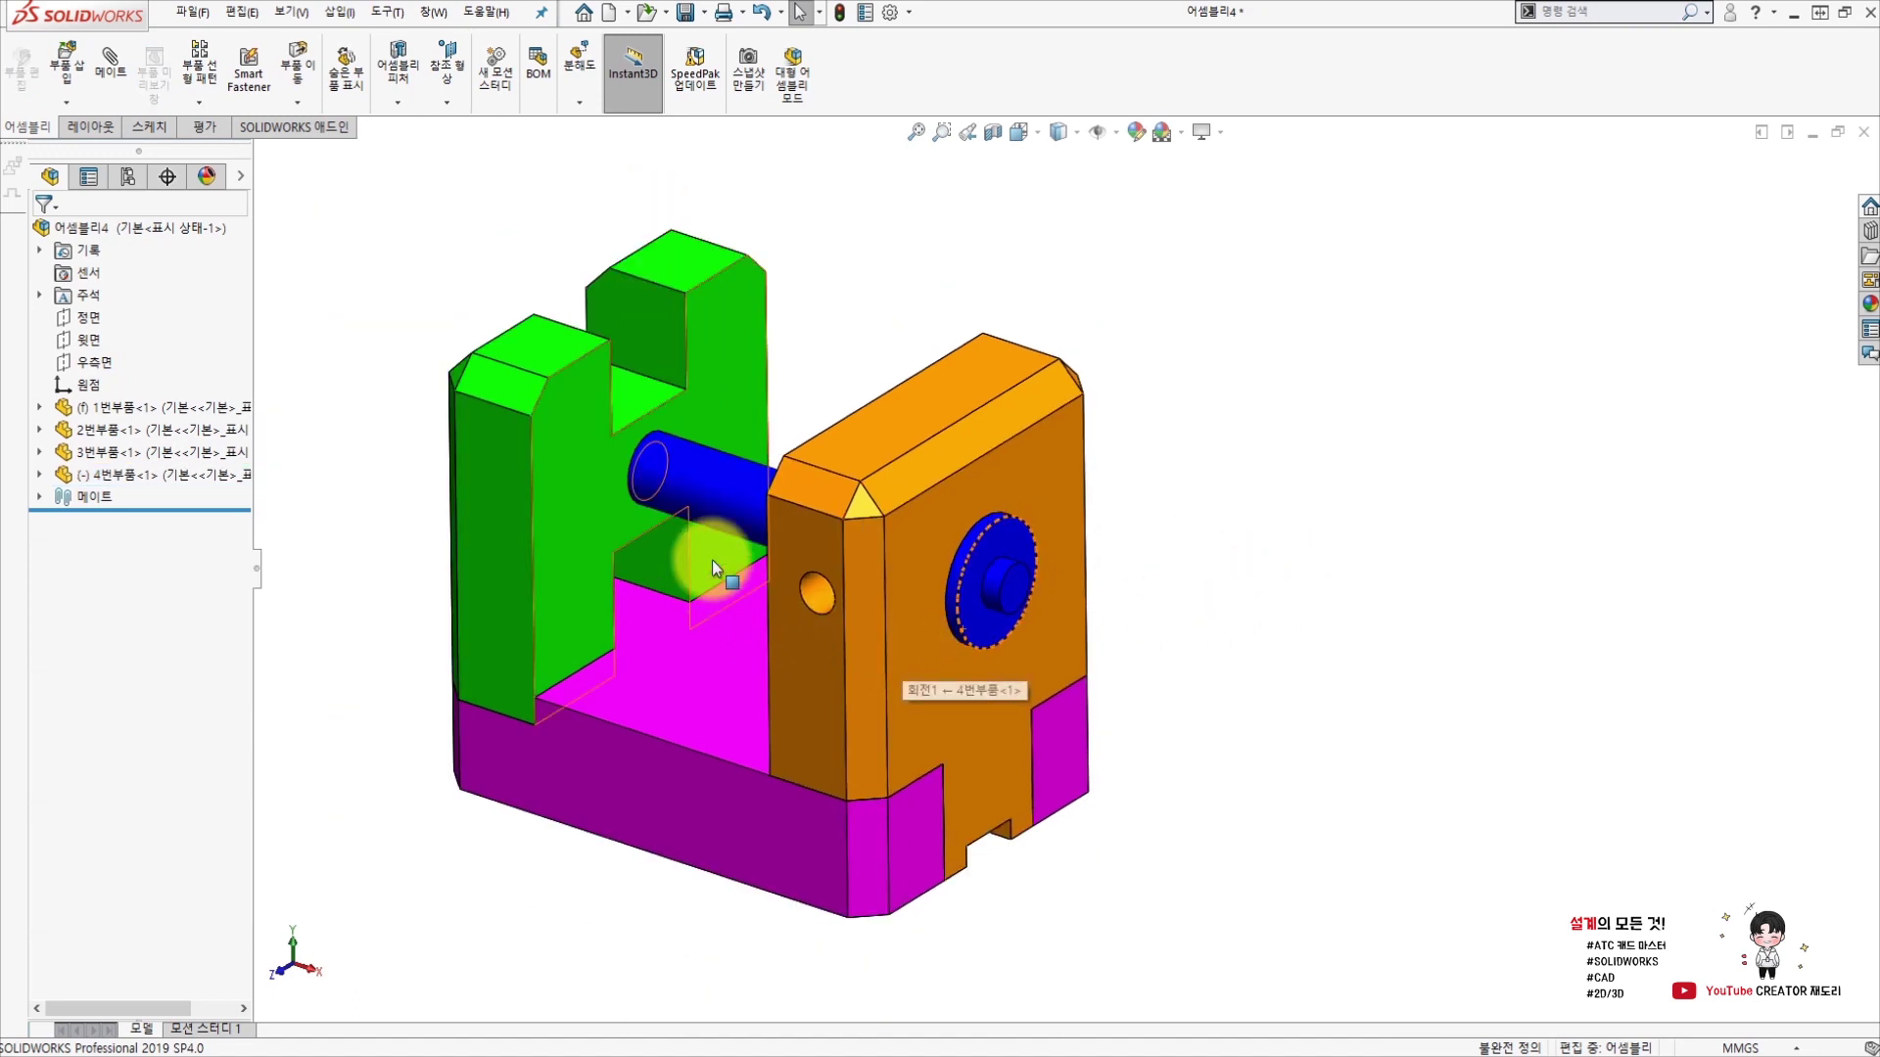
{"action": "left_click", "coordinate": [956, 556]}
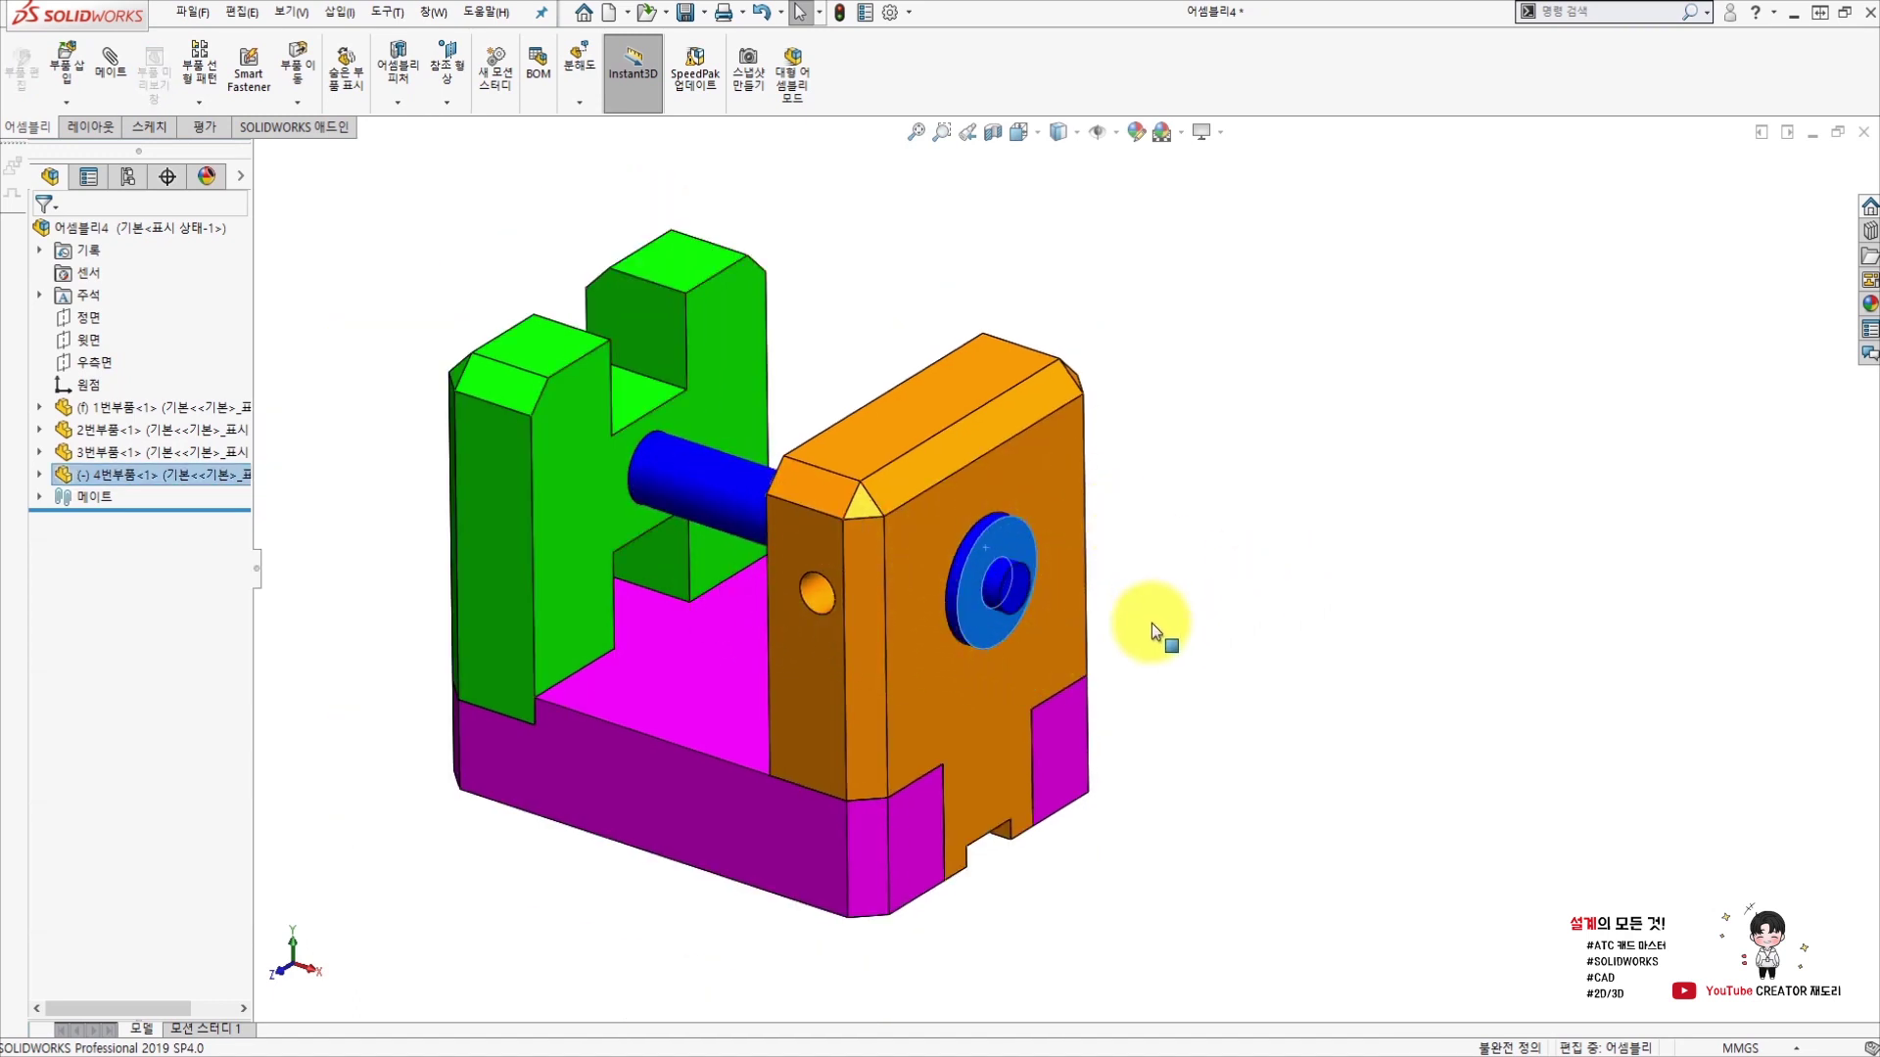
{"action": "left_click", "coordinate": [1259, 567]}
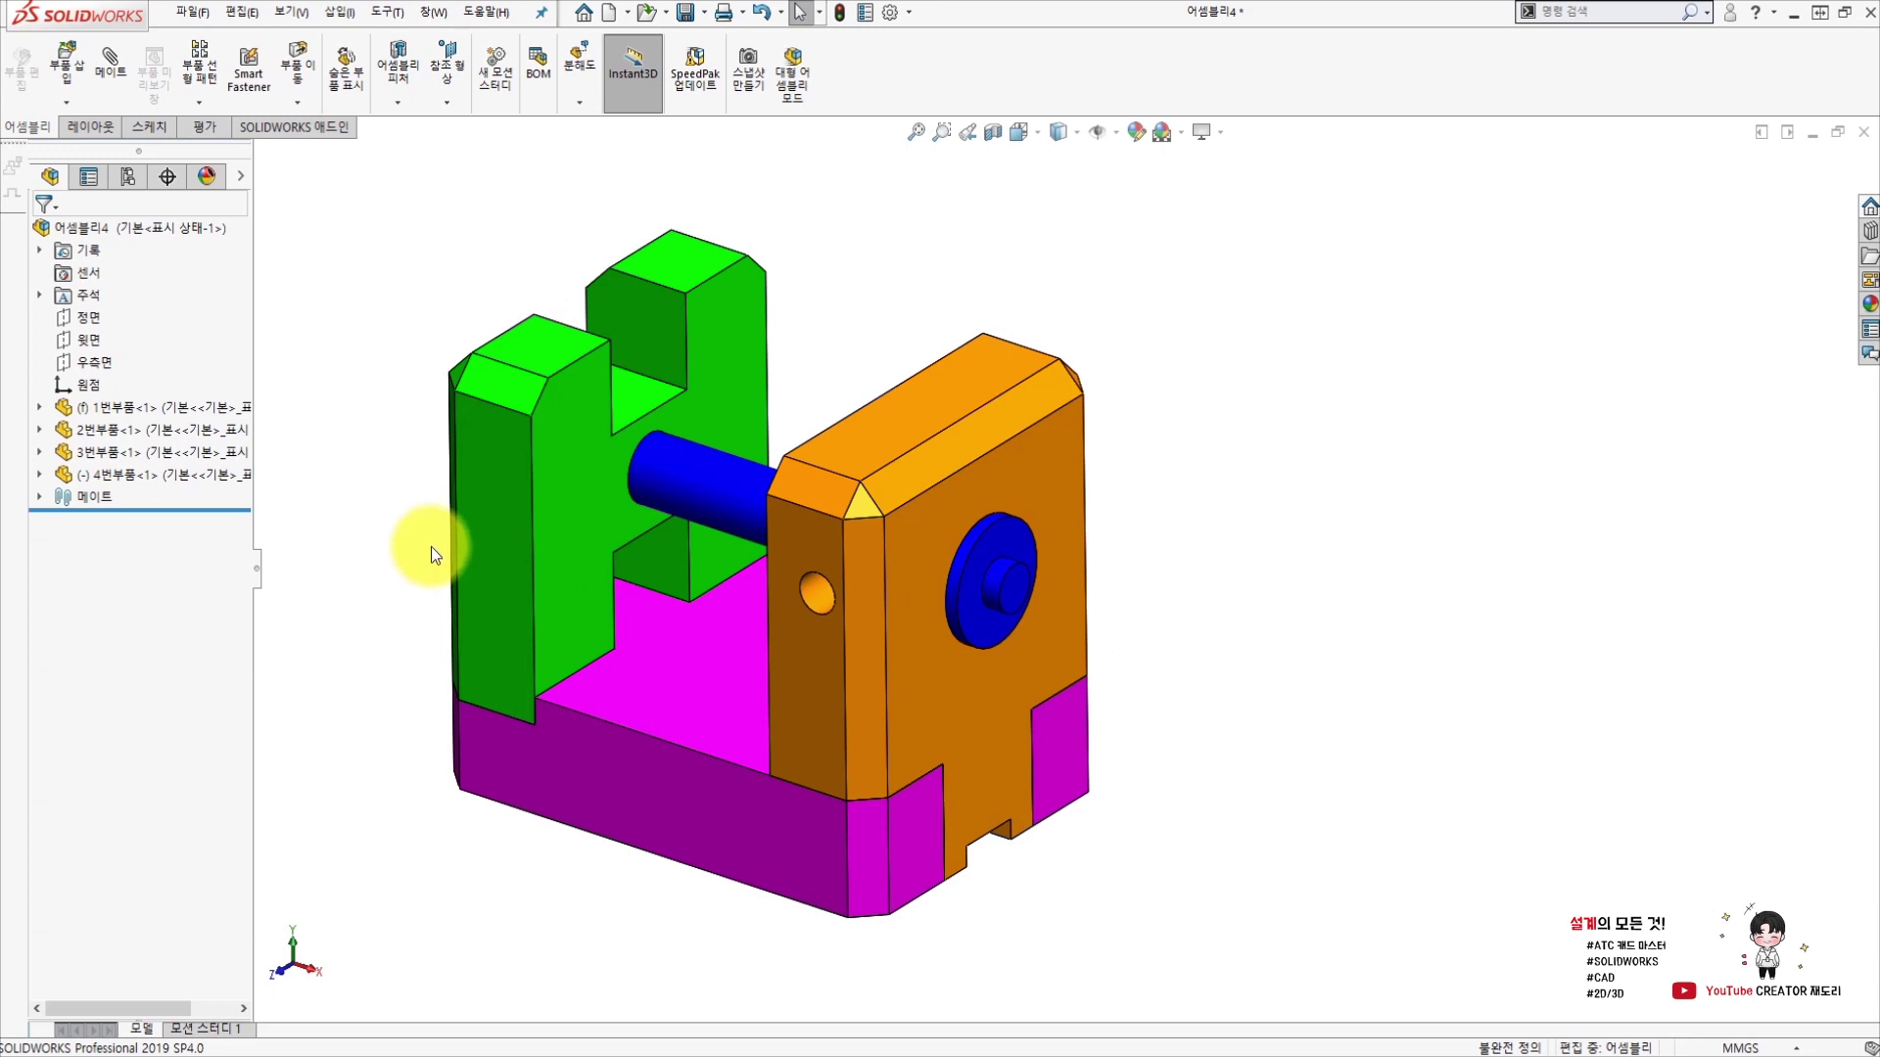
{"action": "right_click", "coordinate": [506, 476]}
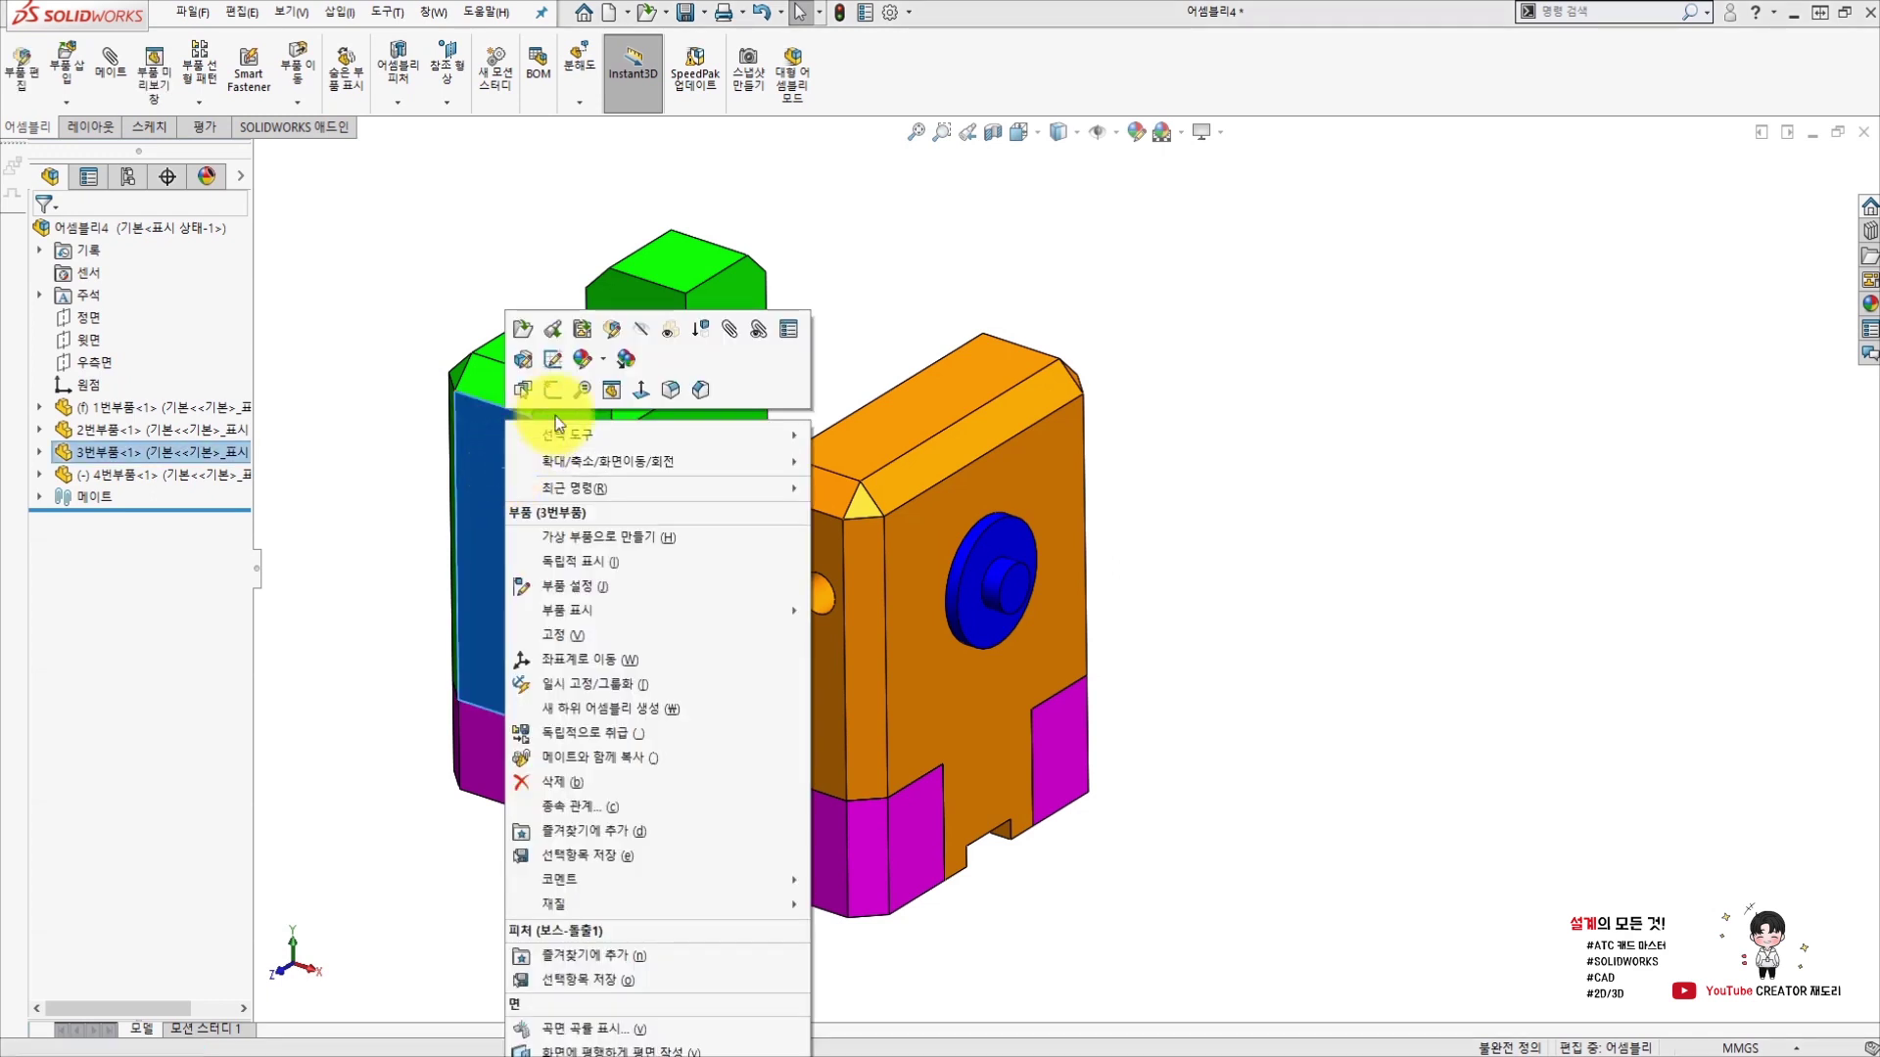
Hide the green block, orange block and blue shaft, leaving only the 1번부품 base.
{"action": "left_click", "coordinate": [633, 336]}
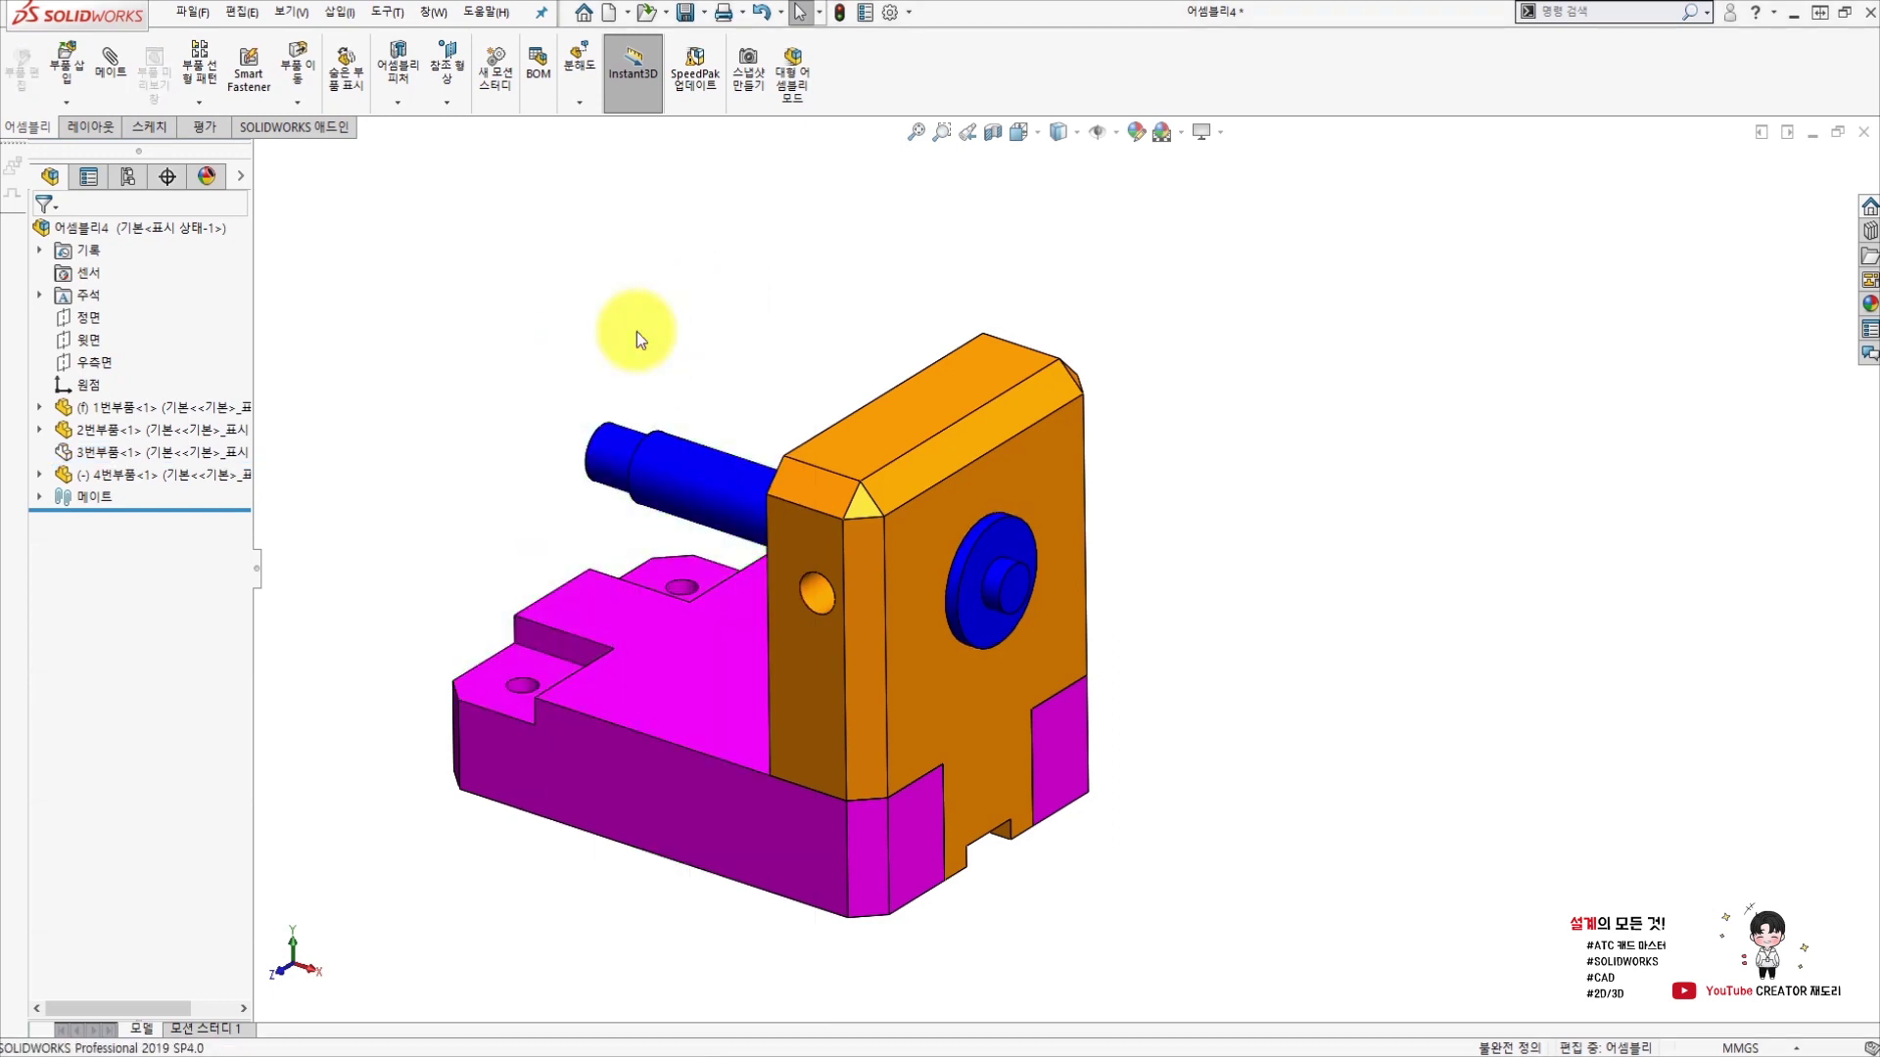
{"action": "middle_click_drag", "start_coordinate": [637, 338], "coordinate": [678, 347]}
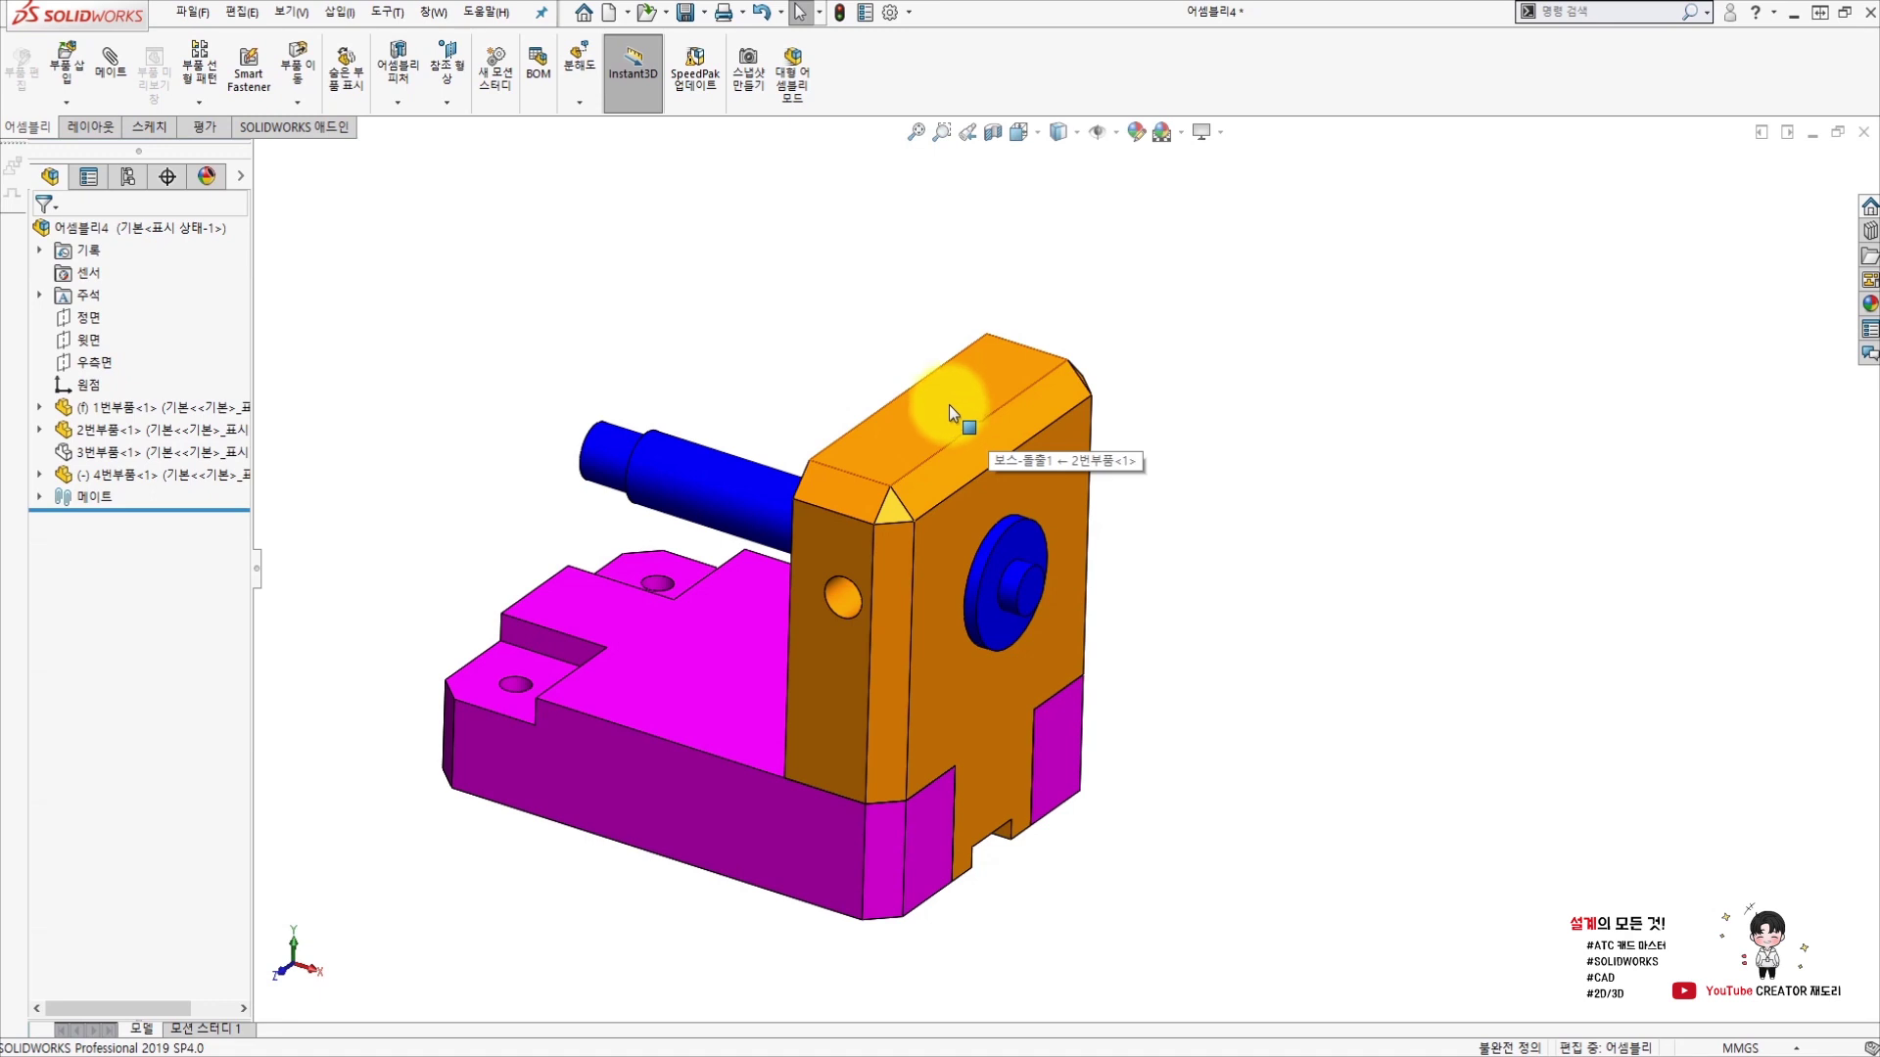
{"action": "key", "text": "Tab"}
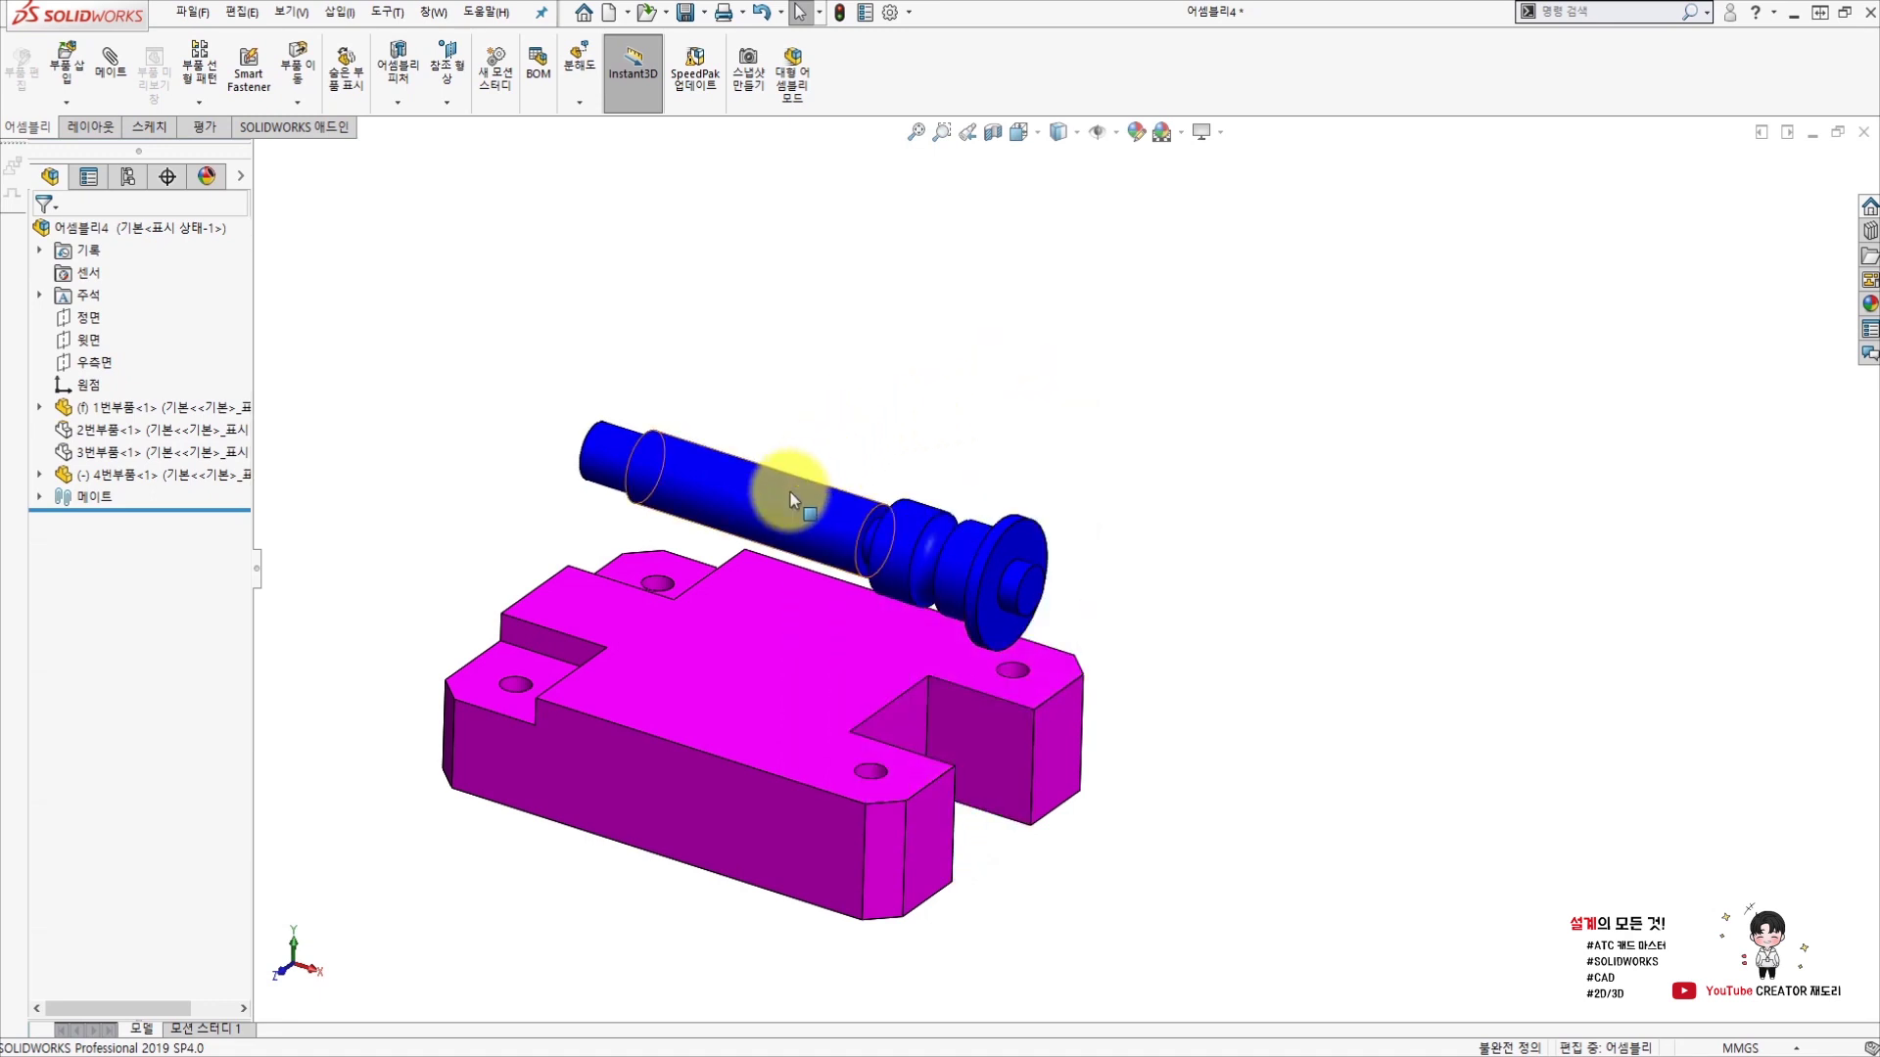
{"action": "key", "text": "Tab"}
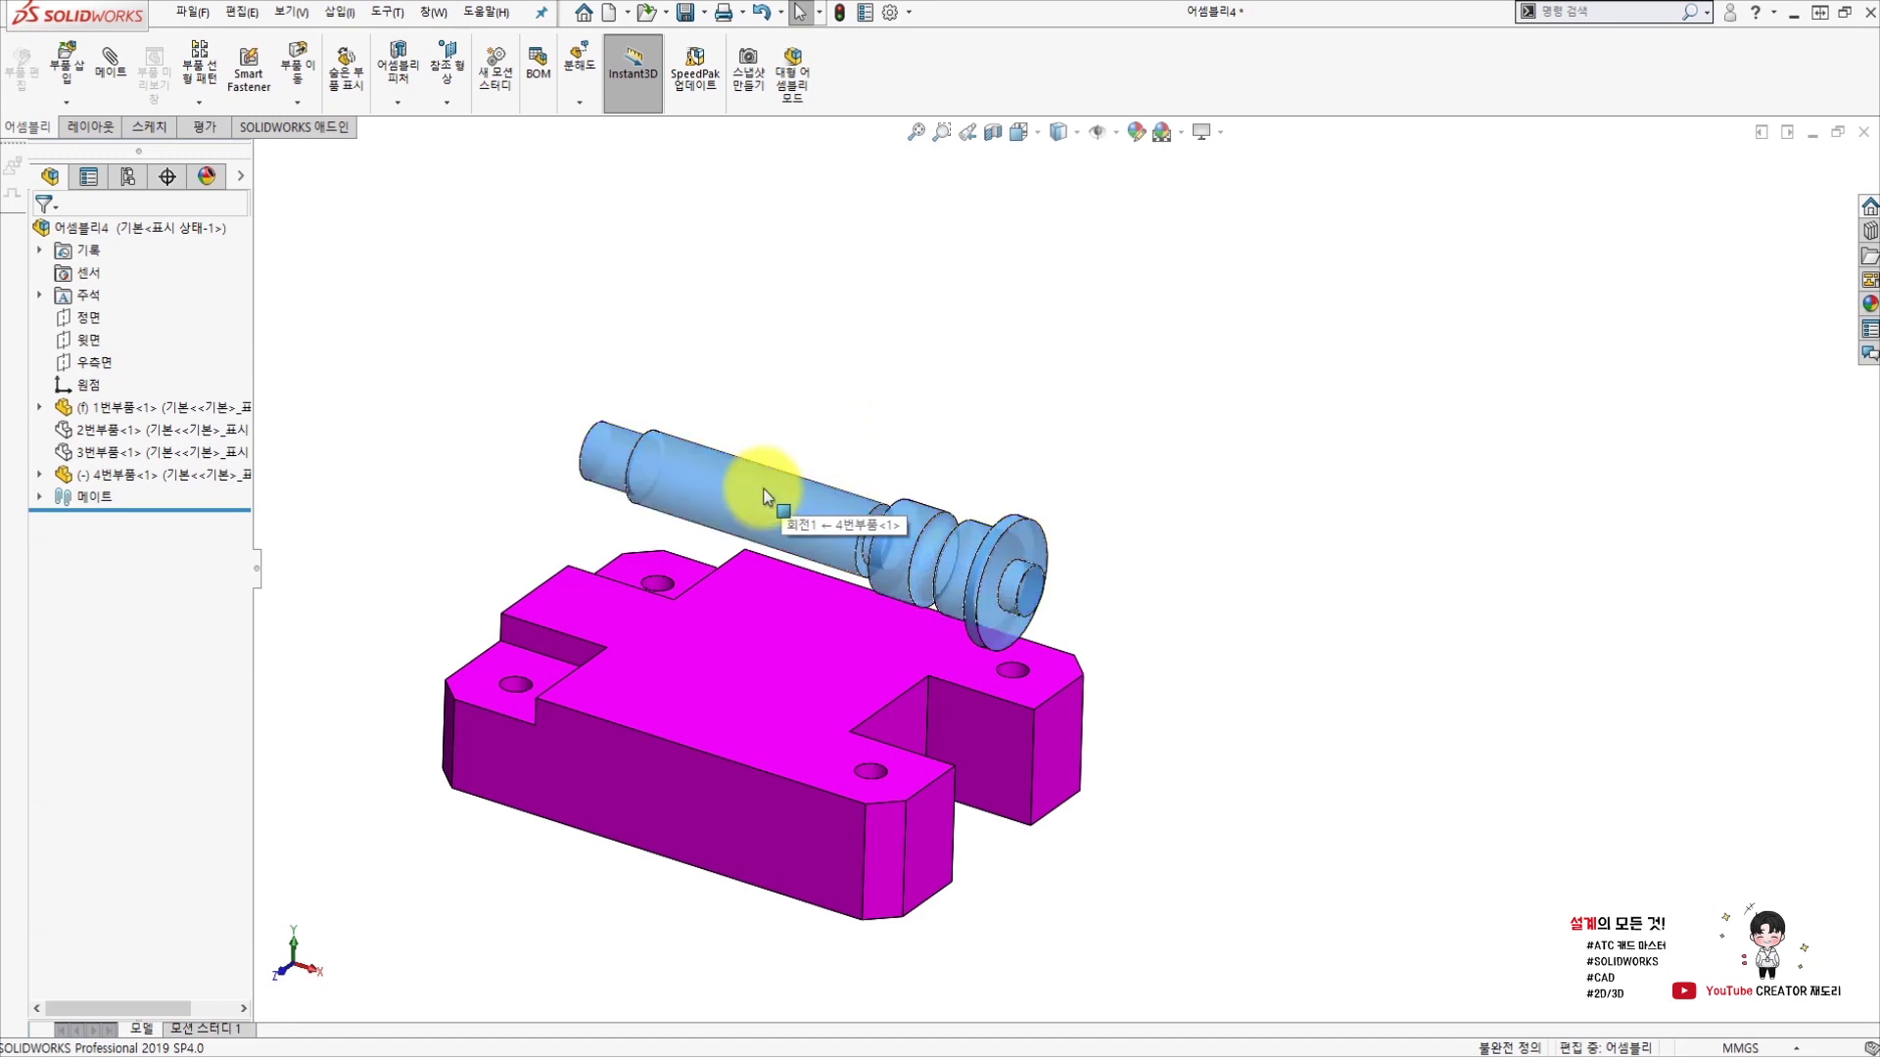
{"action": "middle_click_drag", "start_coordinate": [756, 495], "coordinate": [755, 513]}
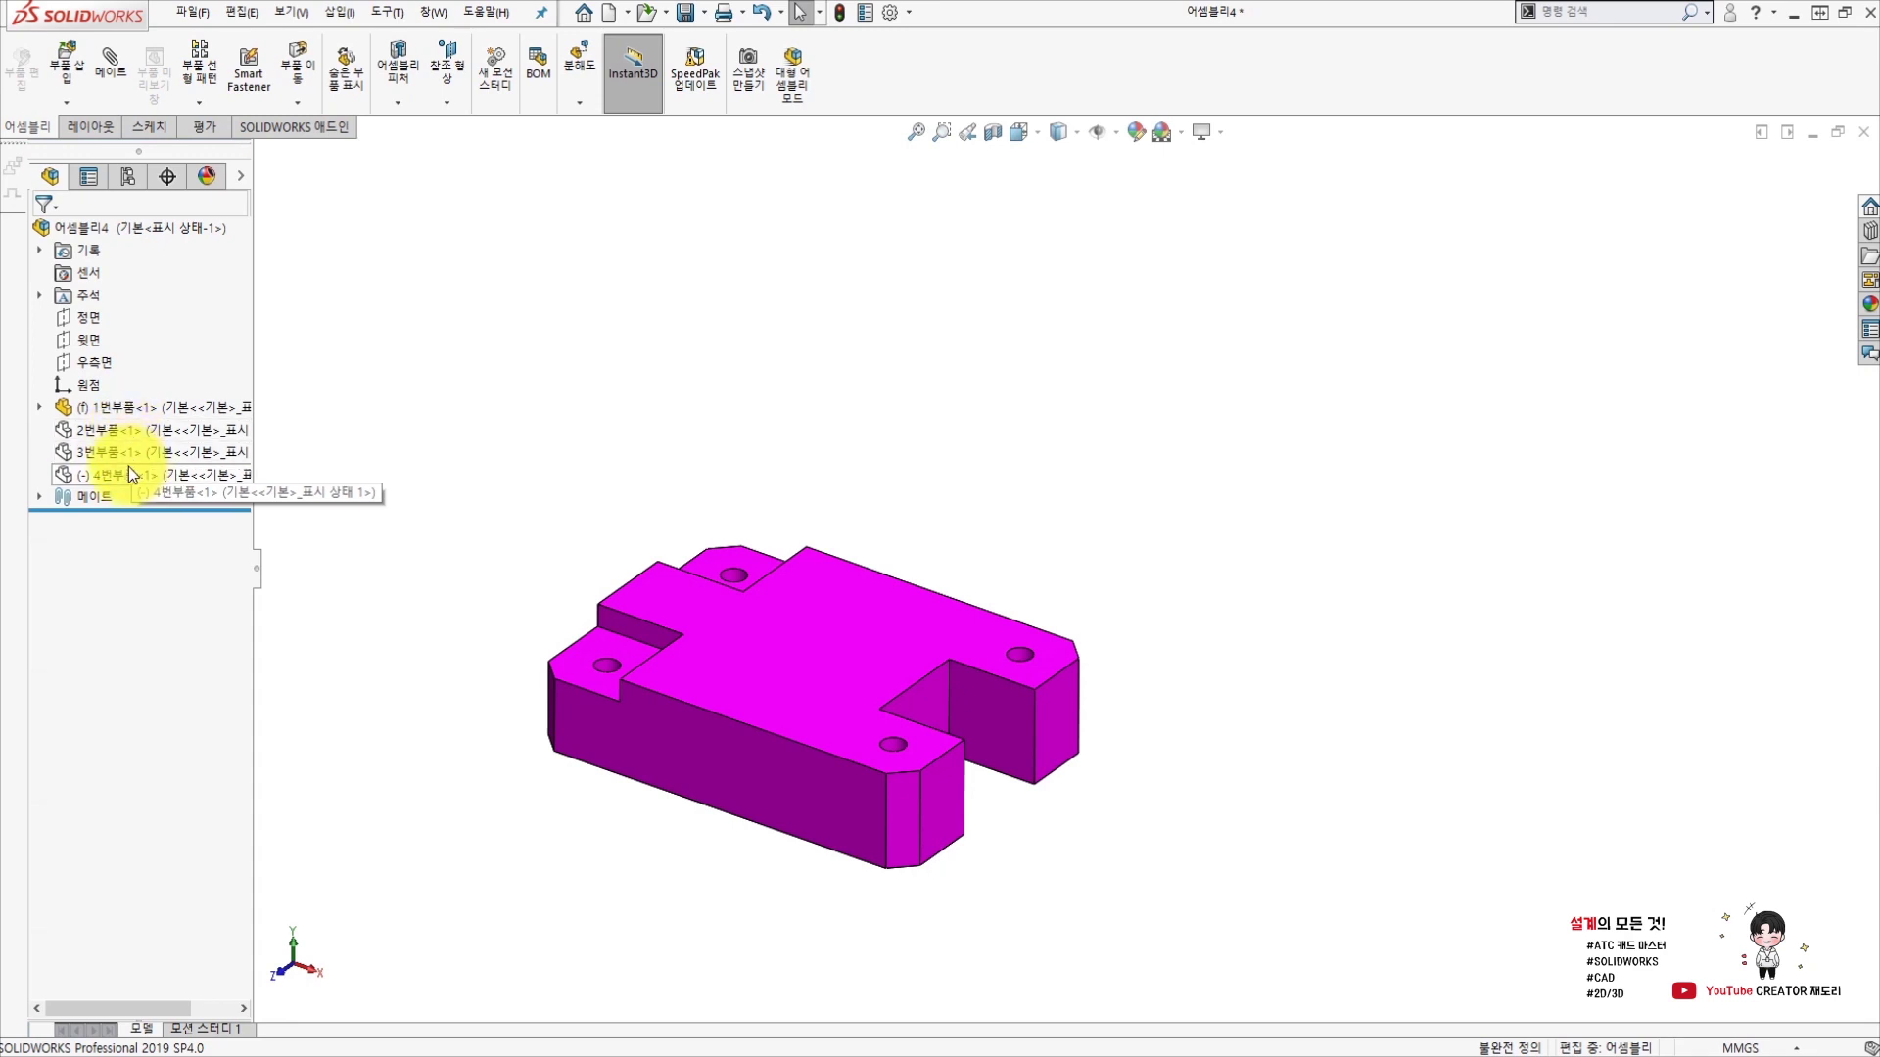
{"action": "right_click", "coordinate": [107, 431]}
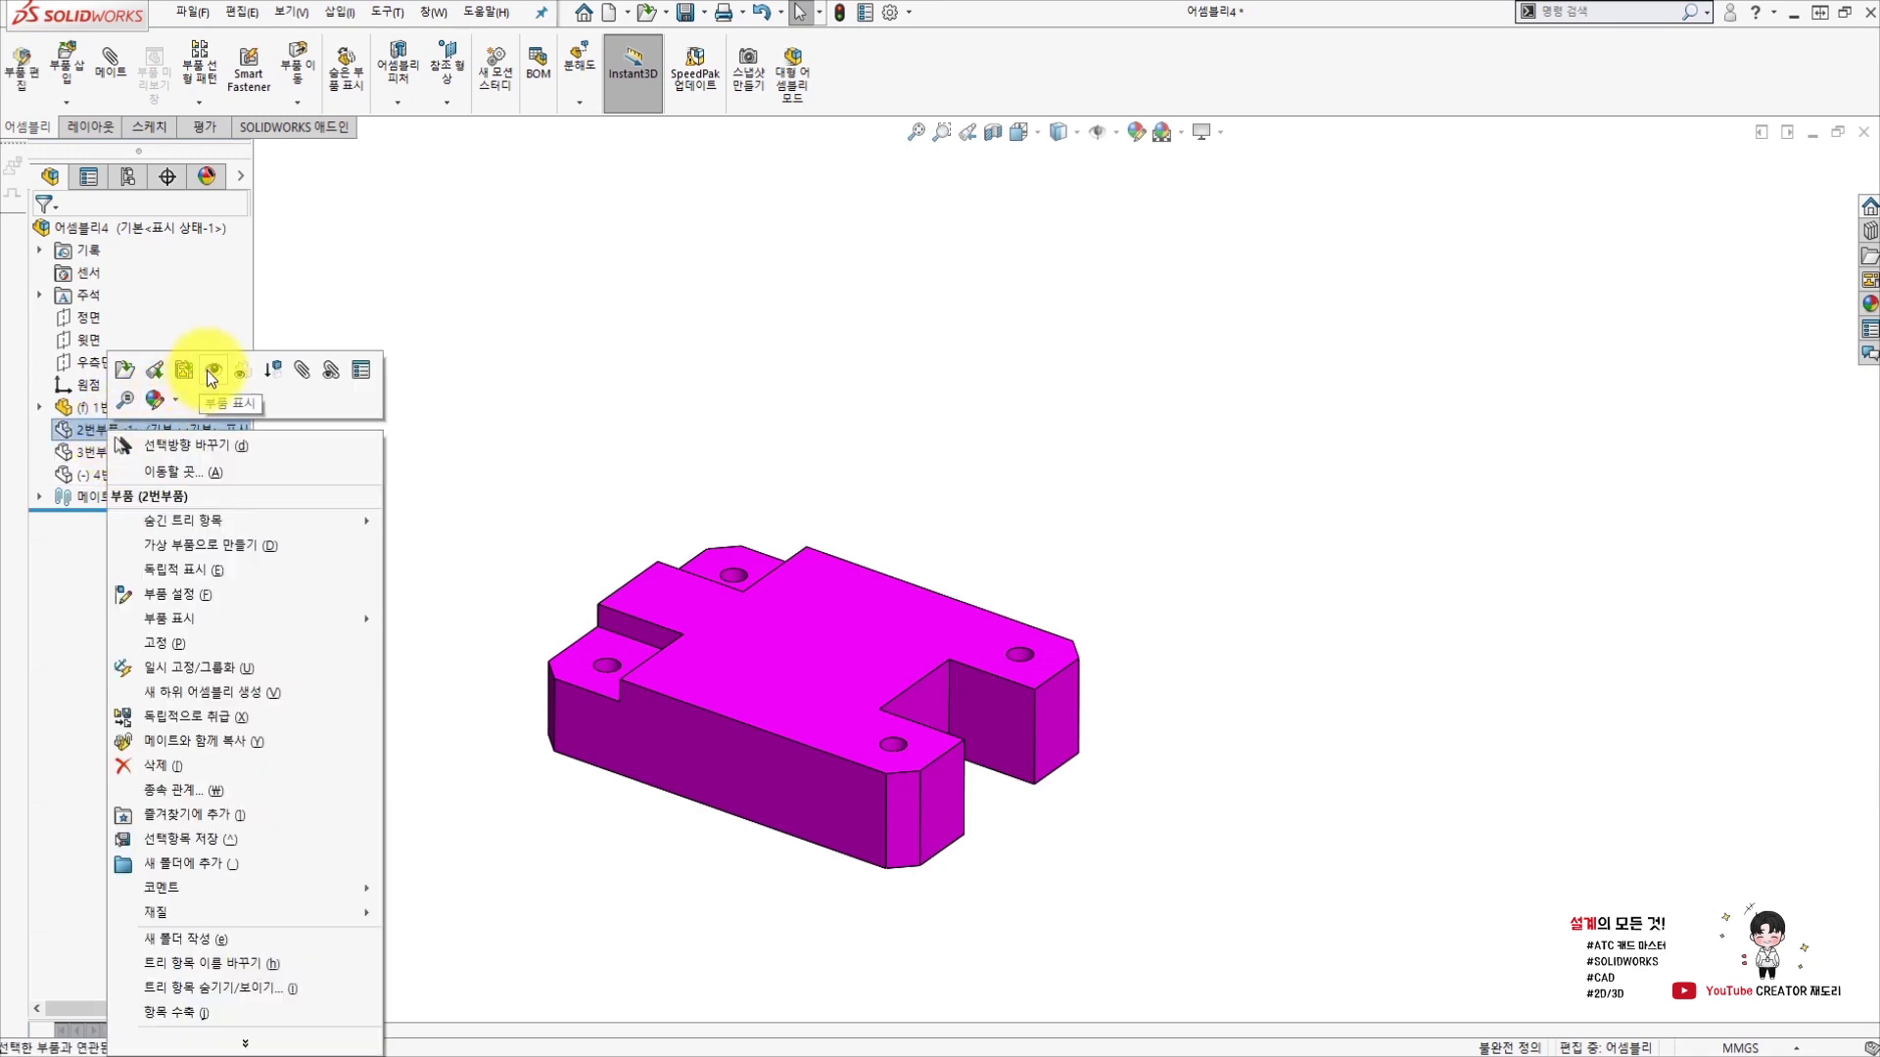
{"action": "left_click", "coordinate": [597, 429]}
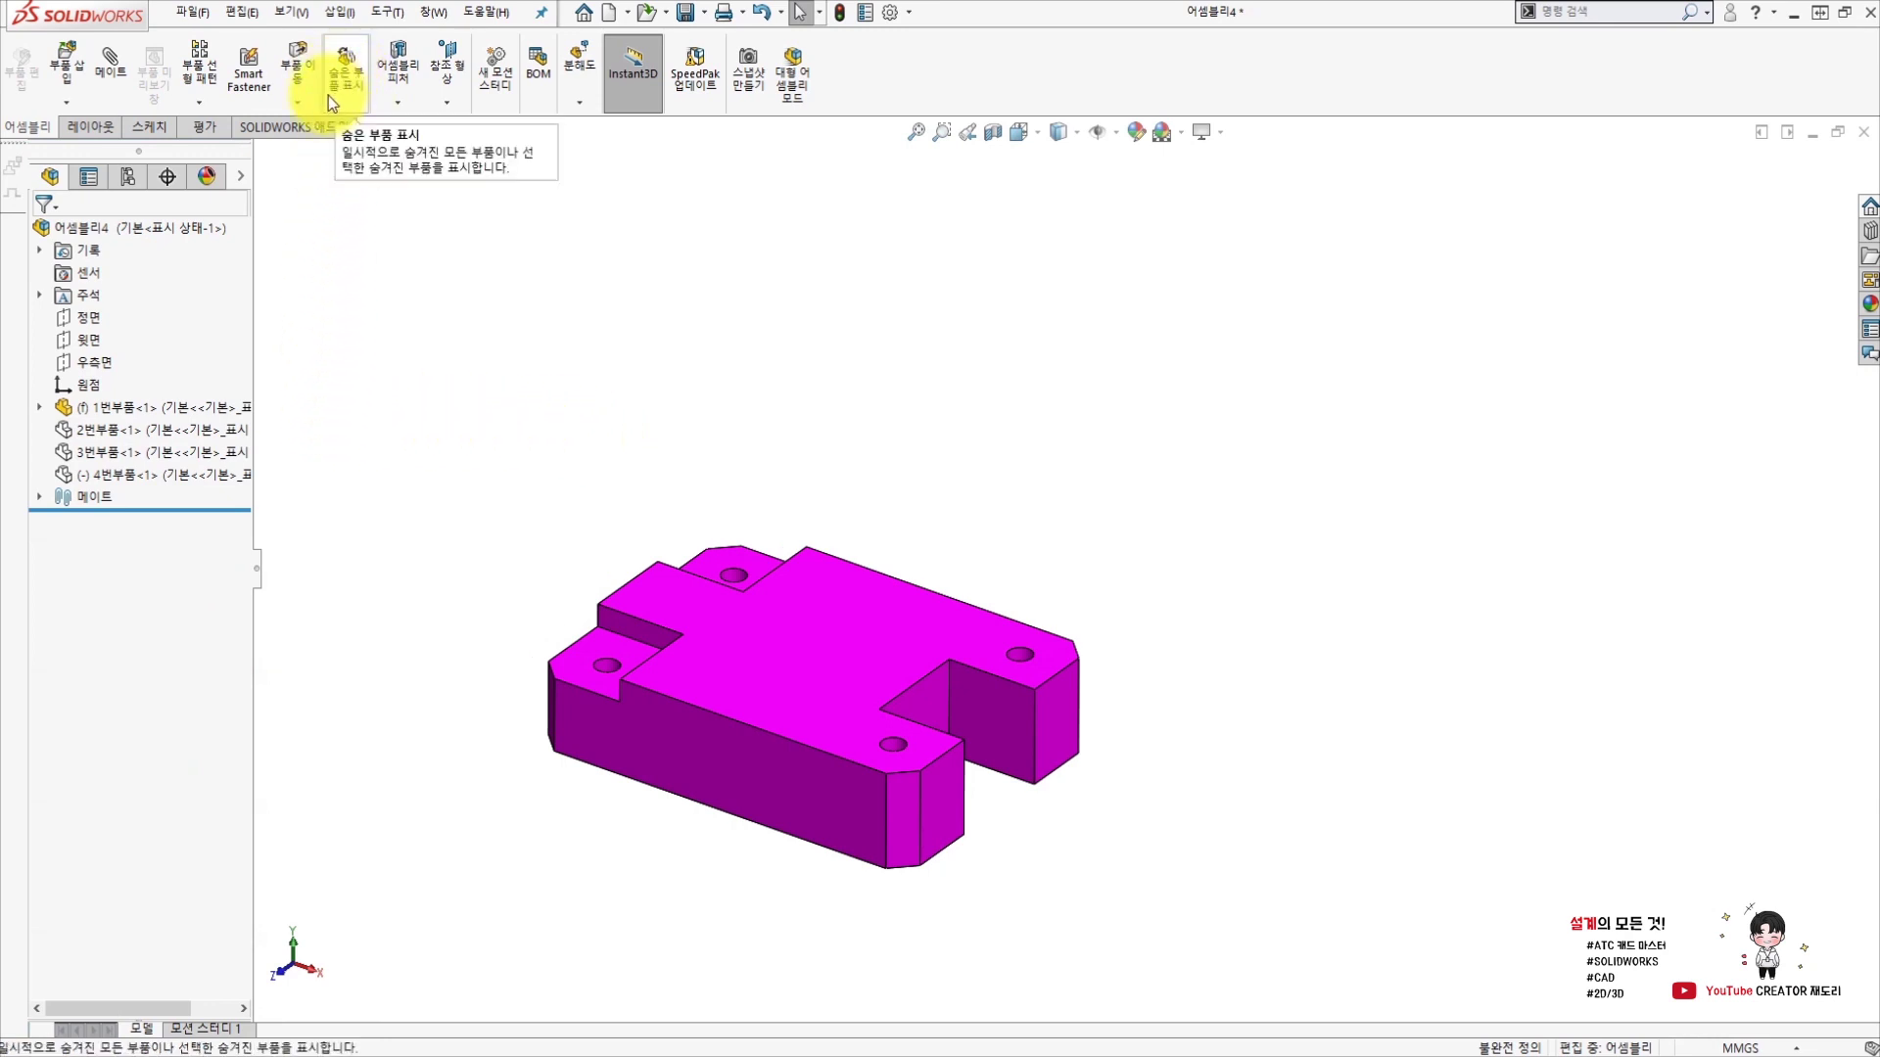
Use Show Hidden Components to unhide the green and orange blocks, keeping the shaft hidden.
{"action": "left_click", "coordinate": [342, 73]}
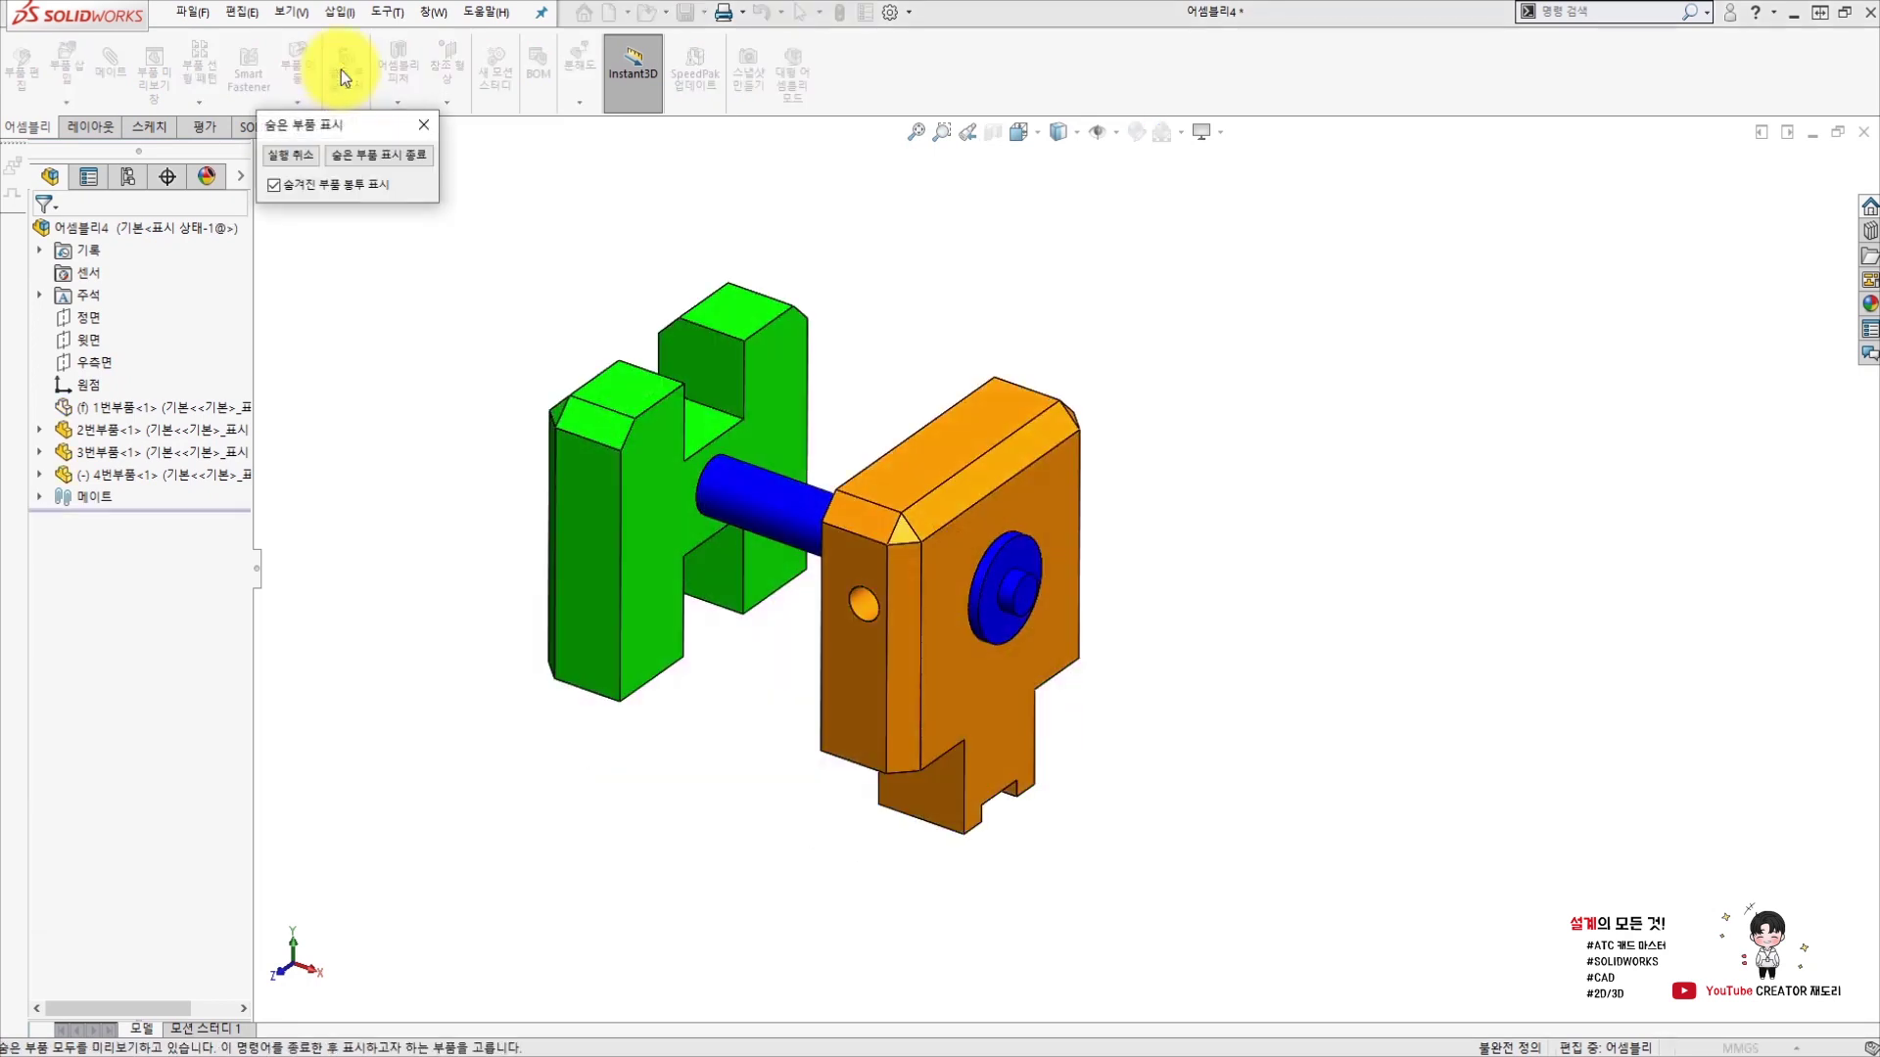
{"action": "mouse_move", "coordinate": [588, 261]}
{"action": "middle_mouse_down"}
{"action": "mouse_move", "coordinate": [575, 307]}
{"action": "mouse_move", "coordinate": [606, 320]}
{"action": "middle_mouse_up"}
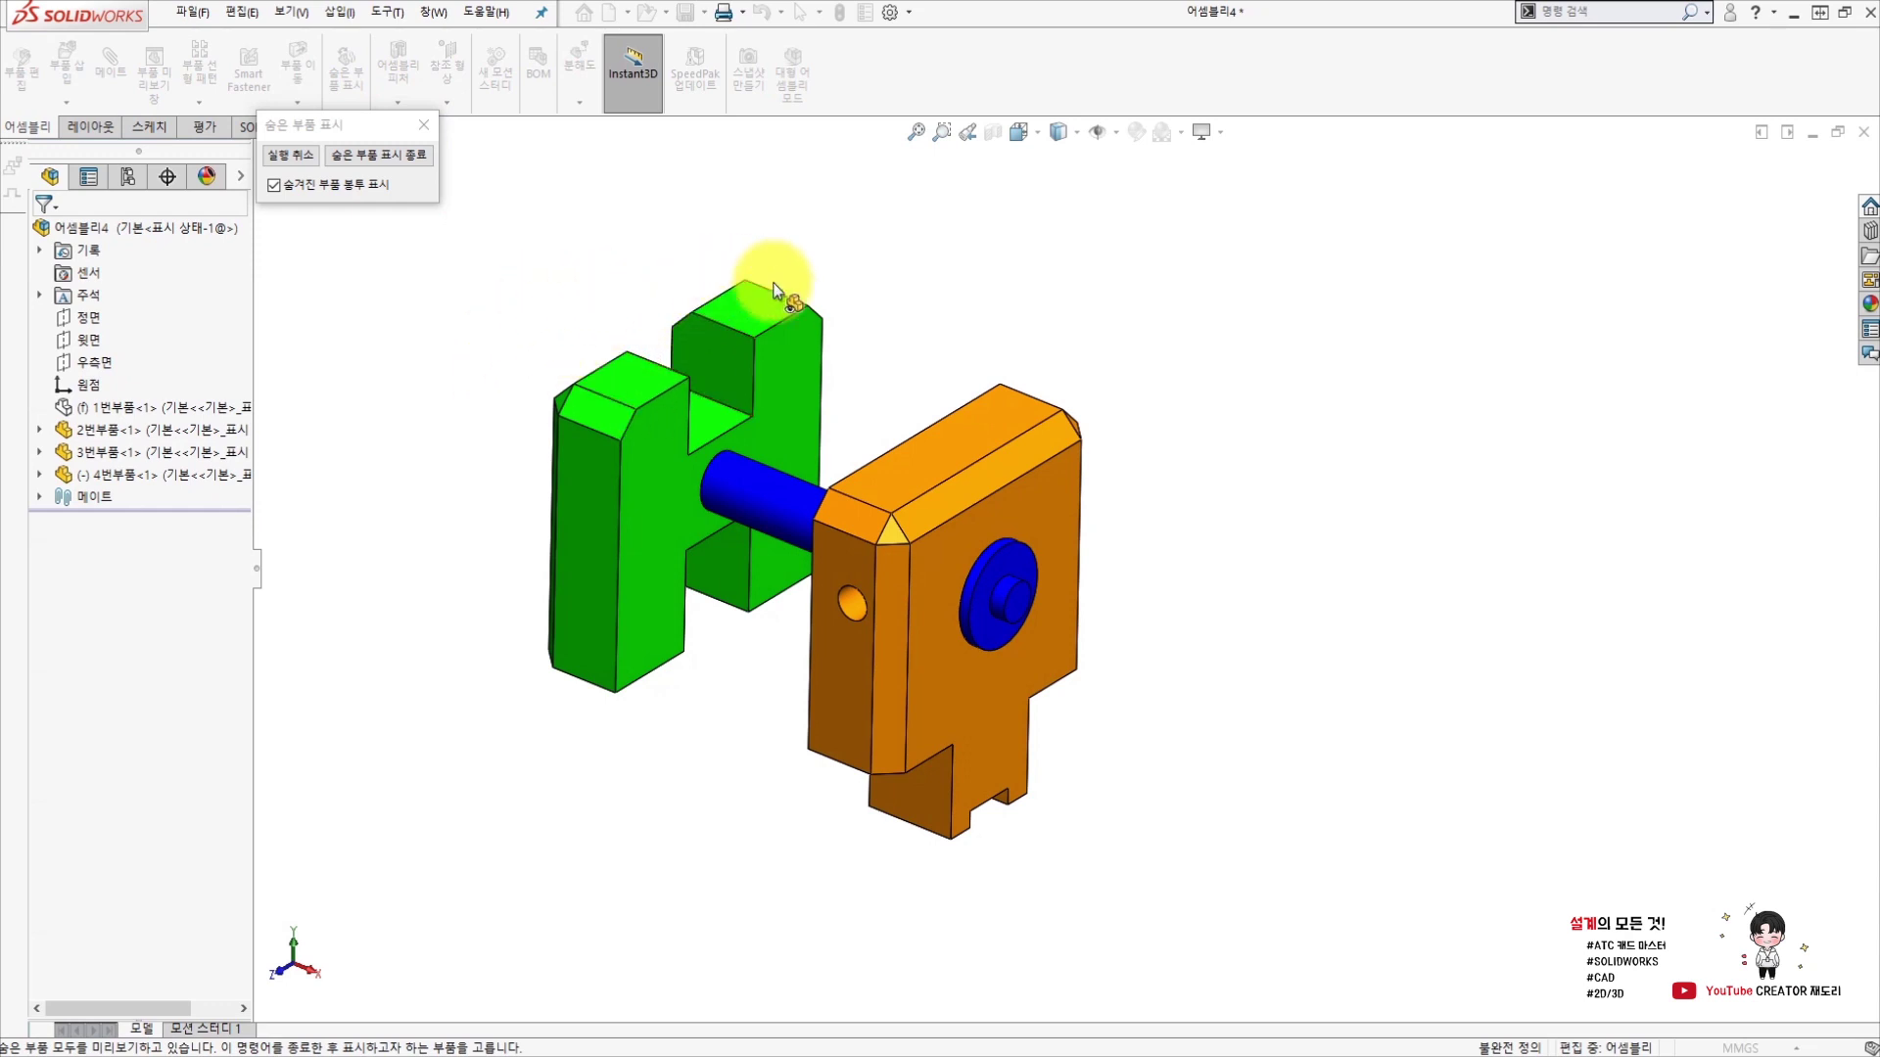
{"action": "left_click", "coordinate": [963, 427]}
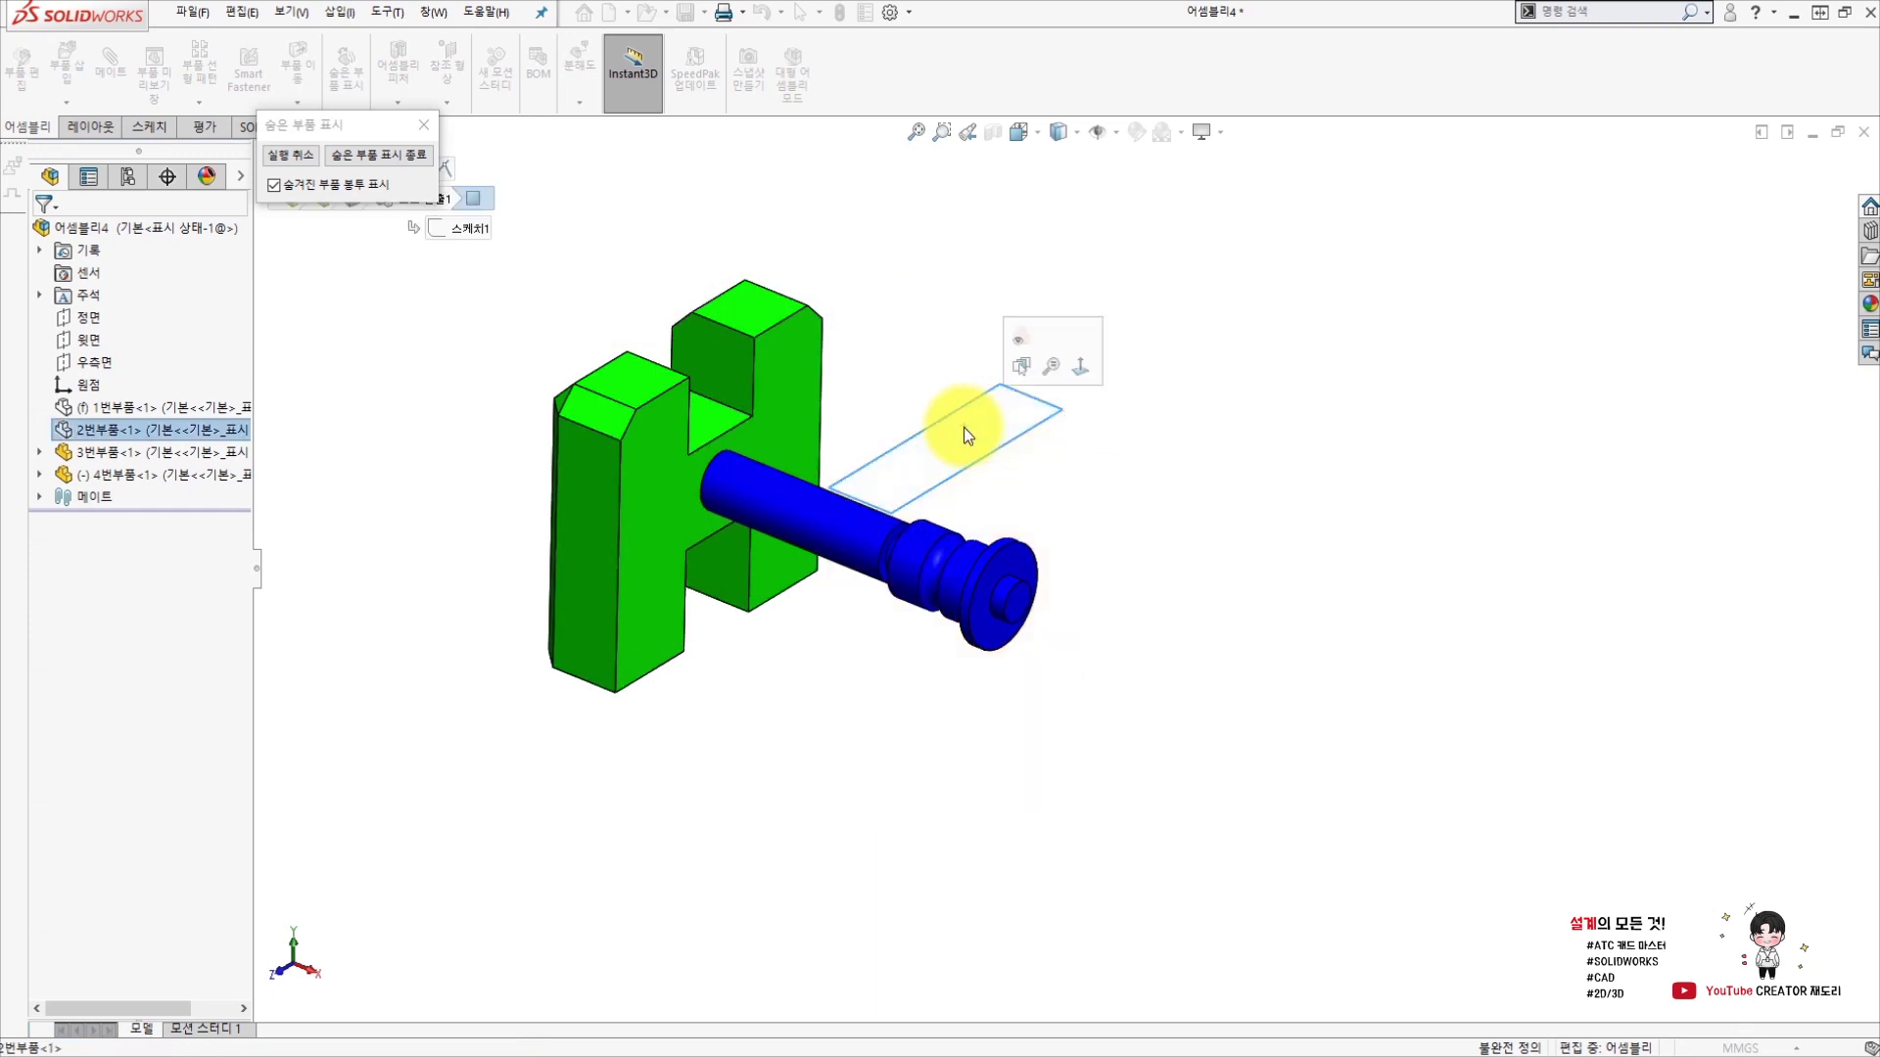
{"action": "left_click", "coordinate": [760, 298]}
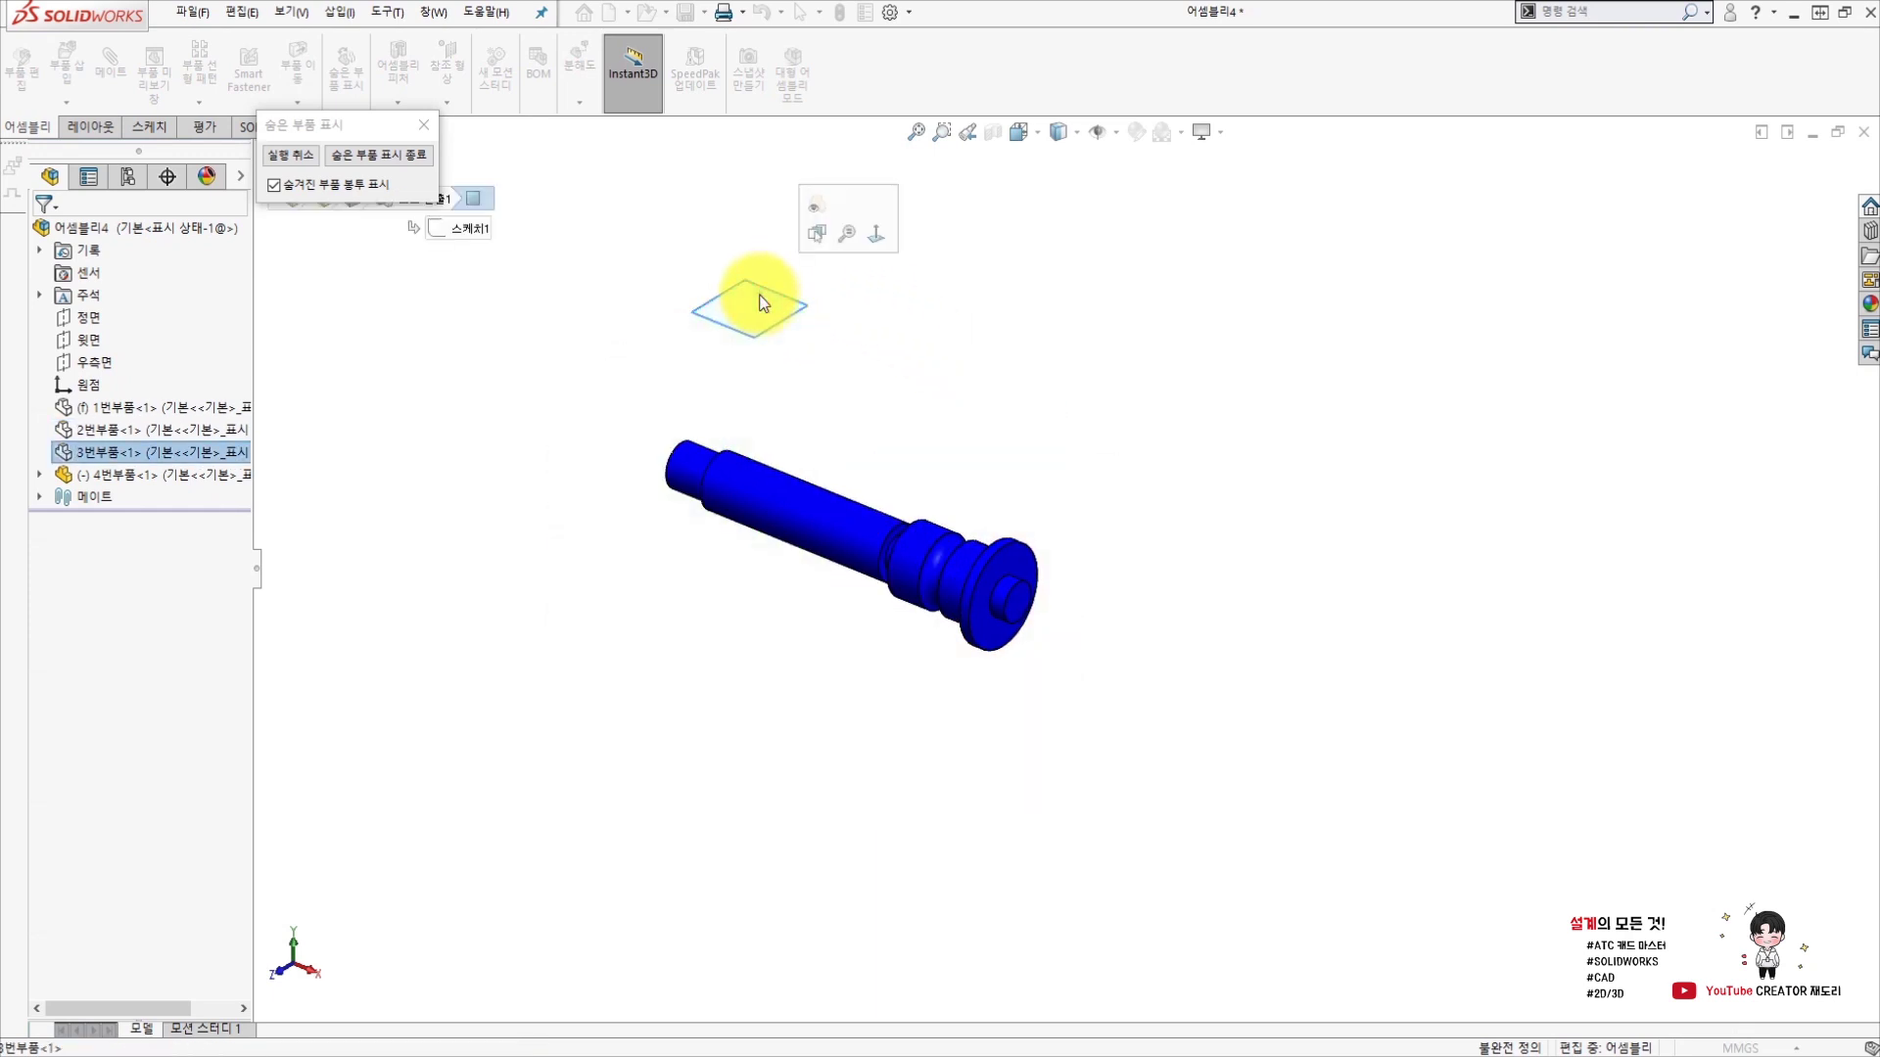
{"action": "left_click", "coordinate": [407, 156]}
{"action": "middle_click_drag", "start_coordinate": [1034, 275], "coordinate": [1038, 357]}
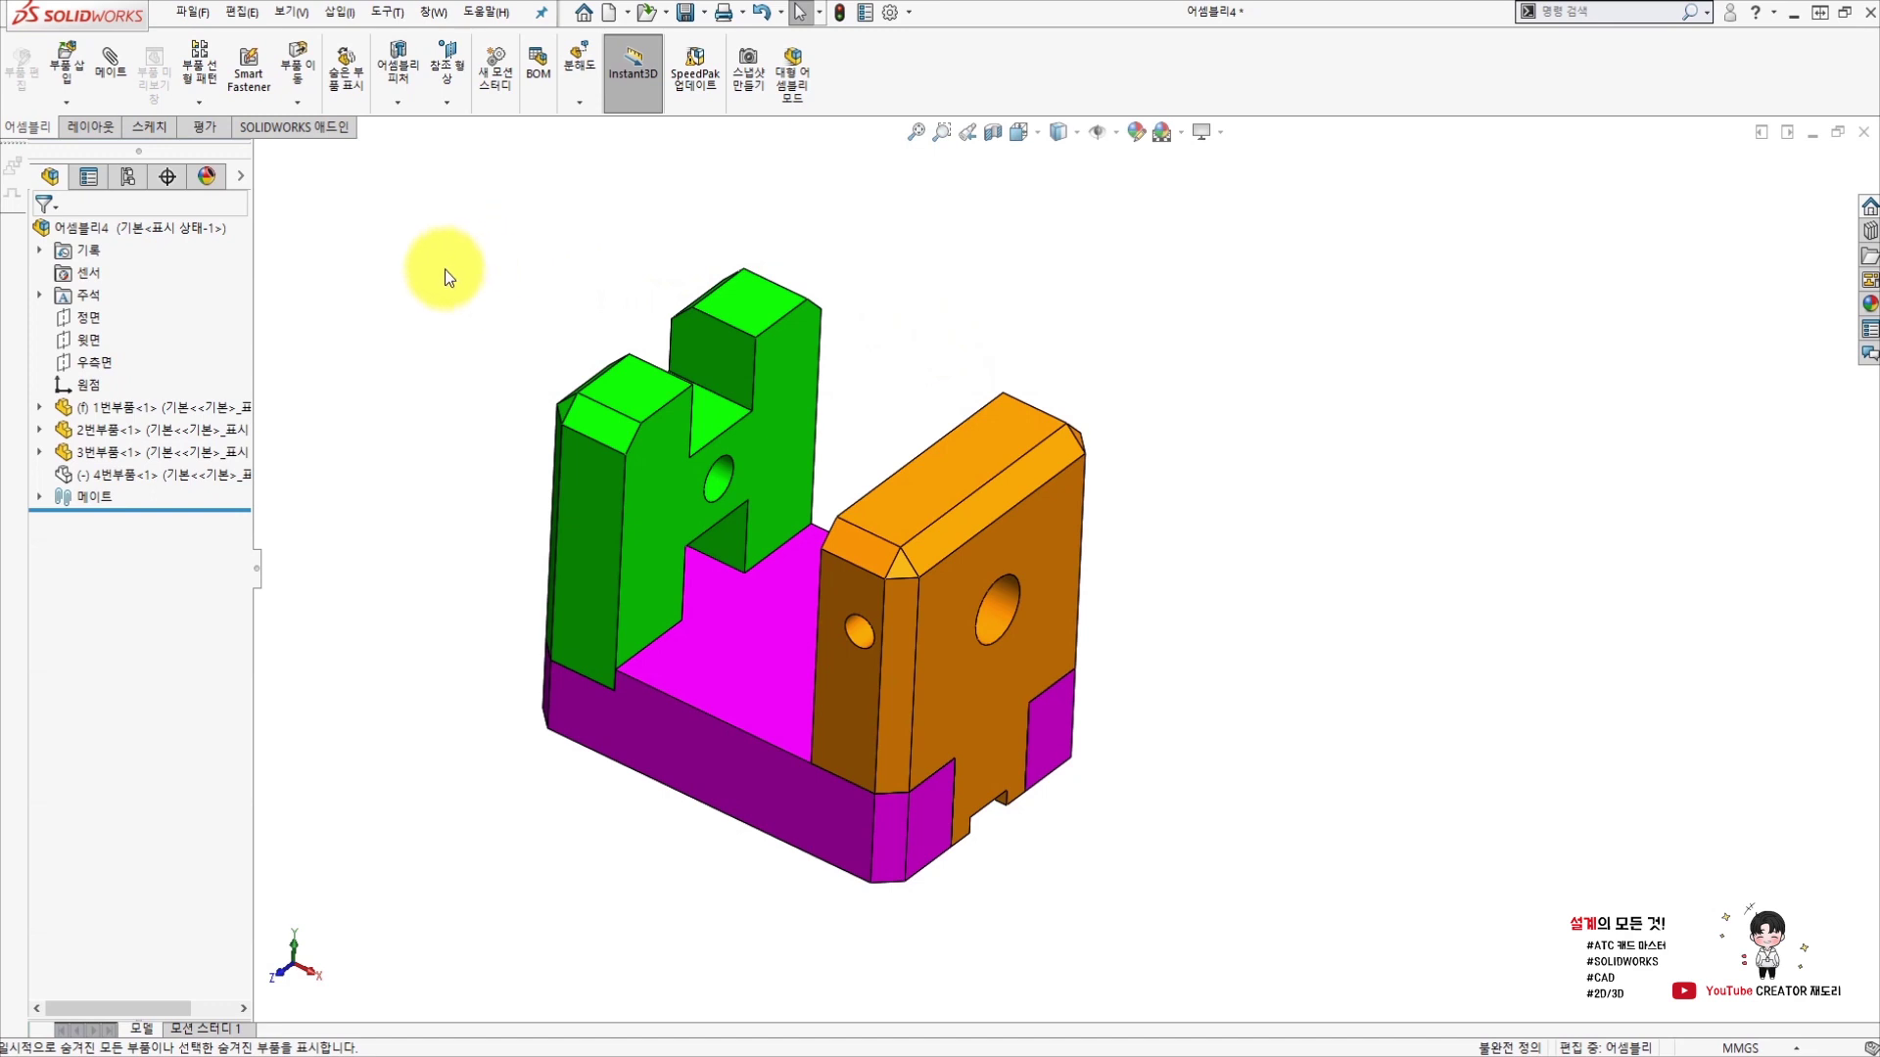
Unhide the 4번부품 shaft using the FeatureManager visibility column.
{"action": "left_click", "coordinate": [241, 179]}
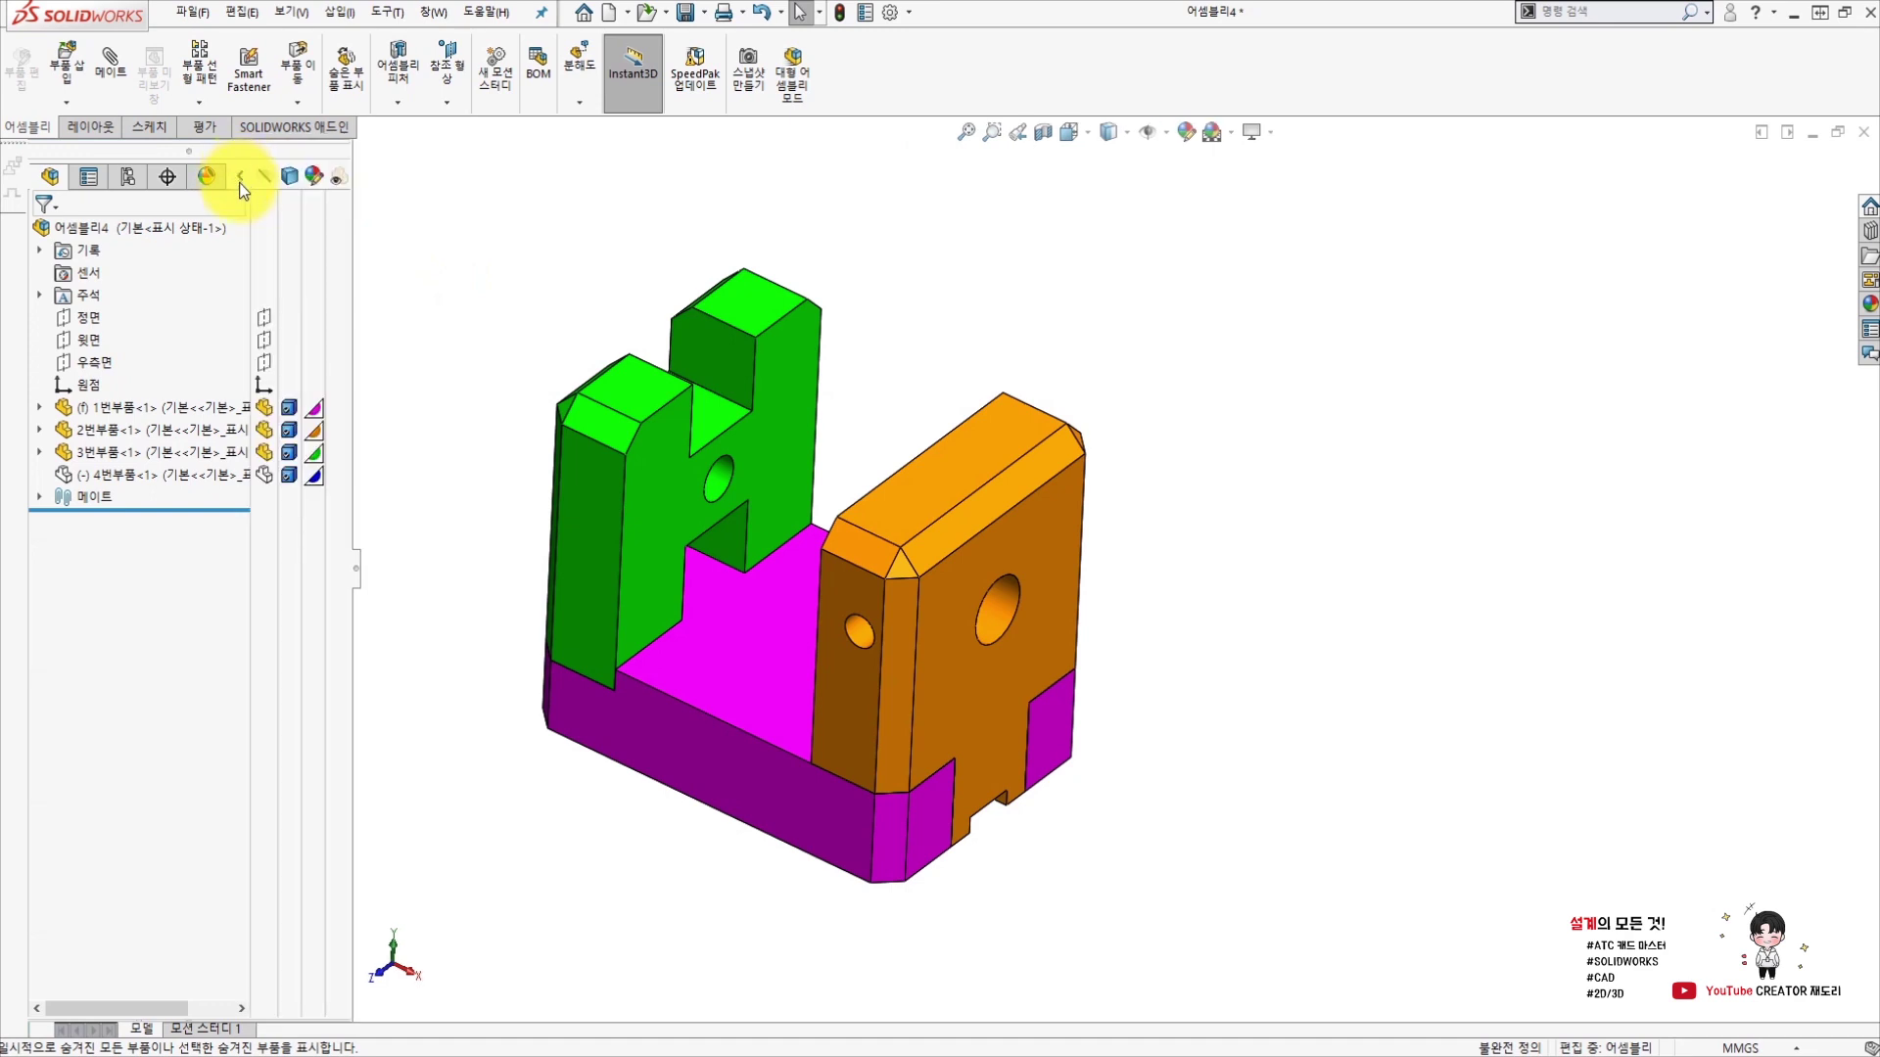
{"action": "left_click", "coordinate": [264, 477]}
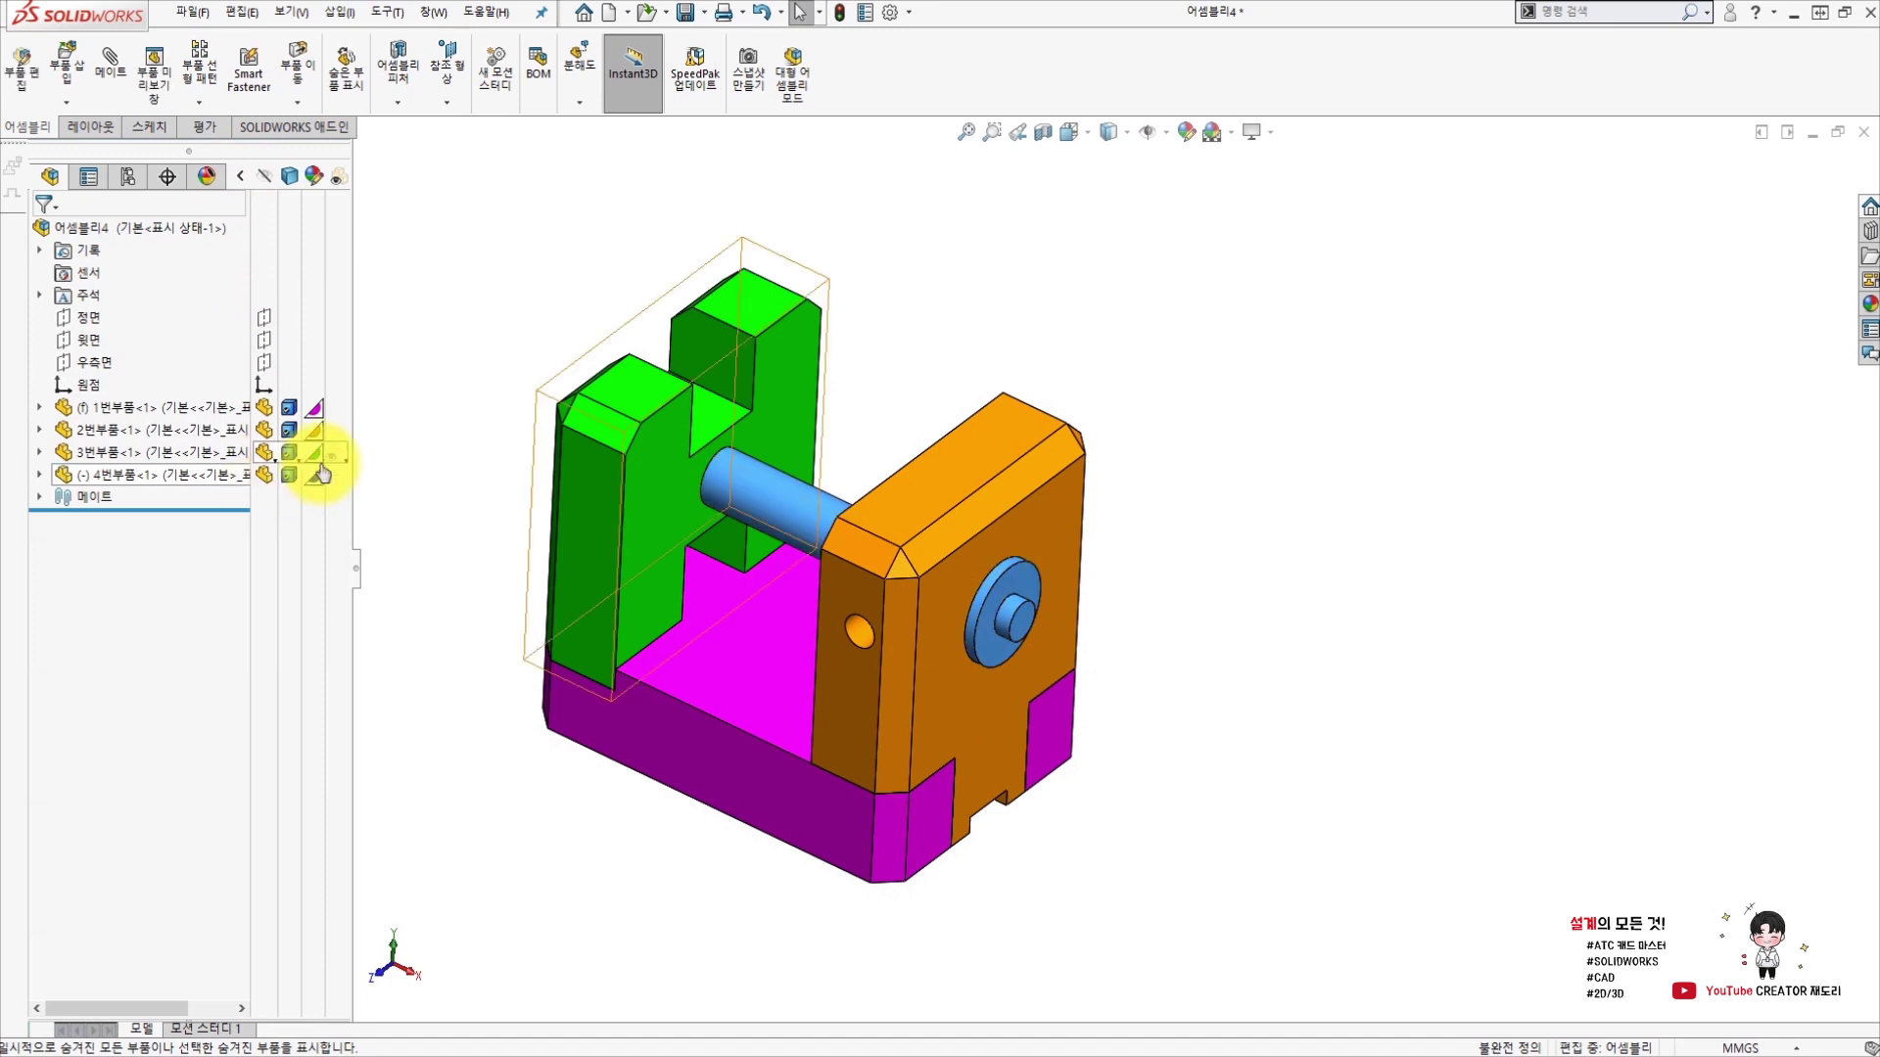
{"action": "left_click", "coordinate": [444, 437]}
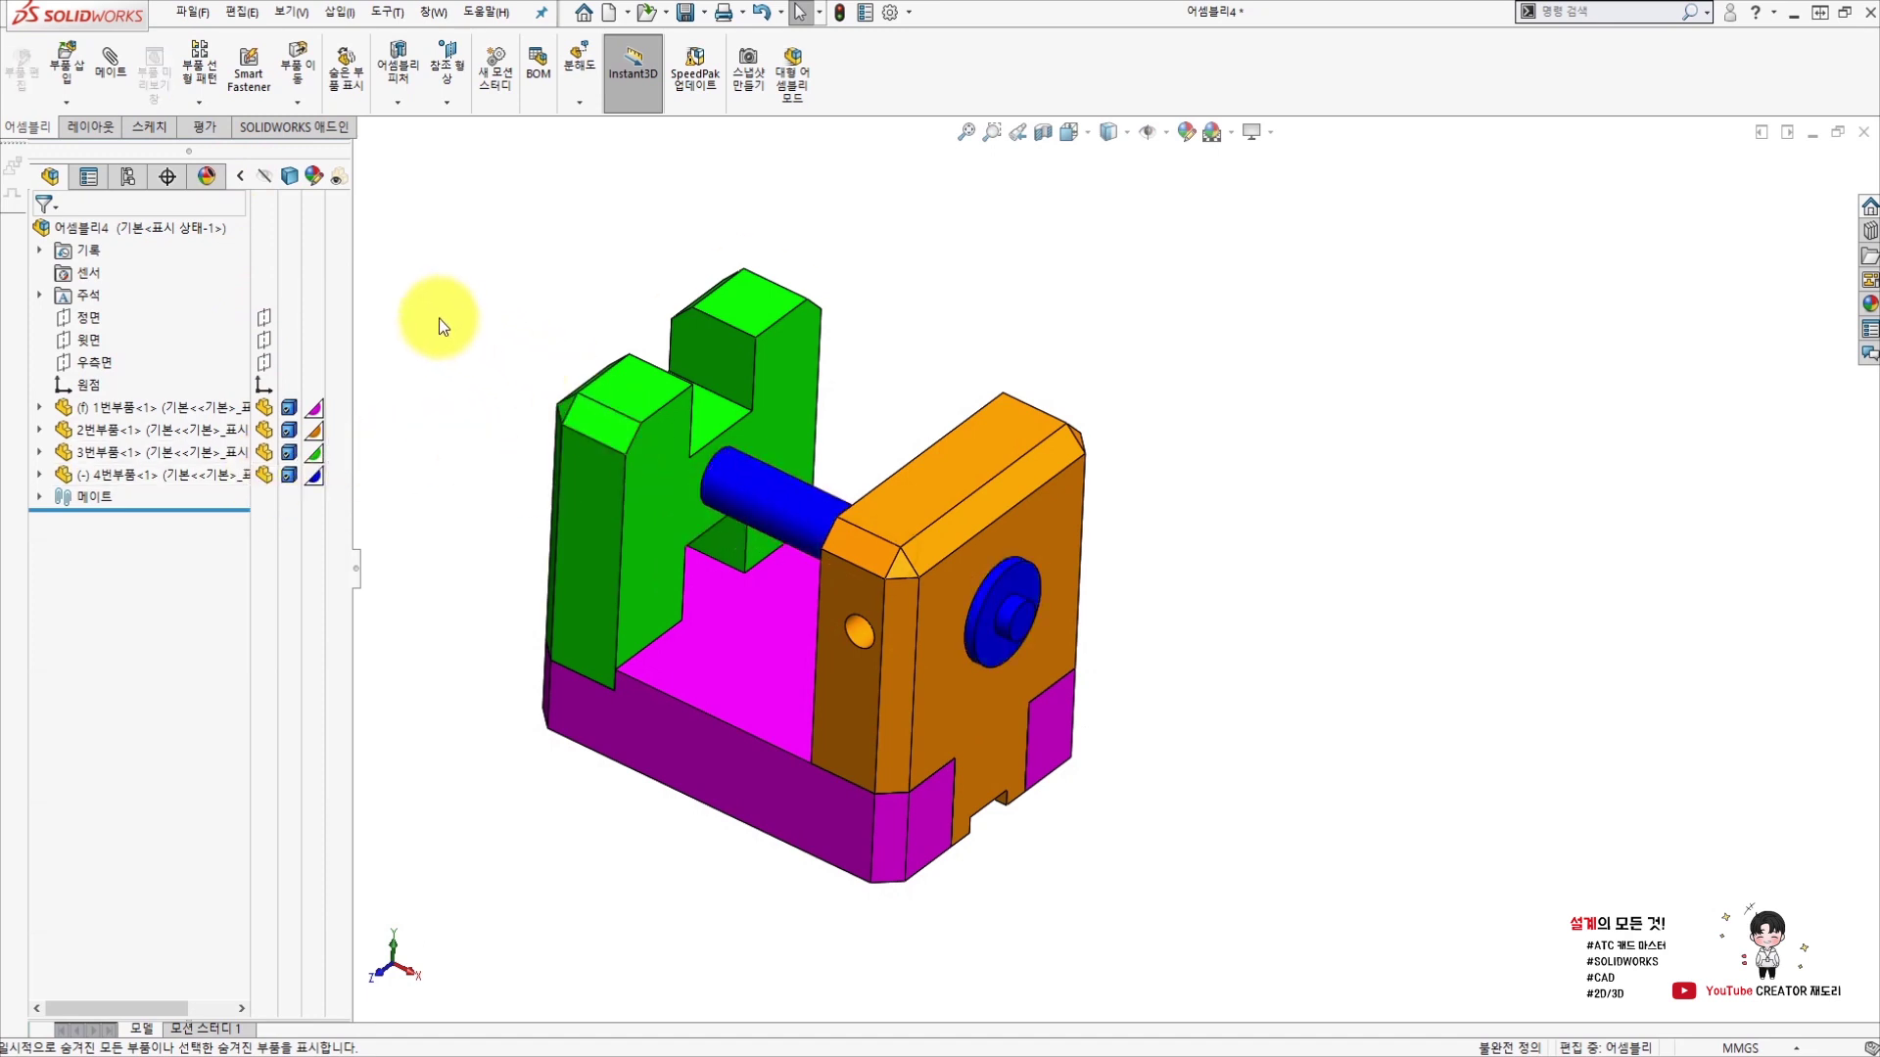
{"action": "left_click", "coordinate": [240, 178]}
{"action": "mouse_move", "coordinate": [754, 323]}
{"action": "middle_mouse_down"}
{"action": "mouse_move", "coordinate": [735, 266]}
{"action": "mouse_move", "coordinate": [777, 302]}
{"action": "middle_mouse_up"}
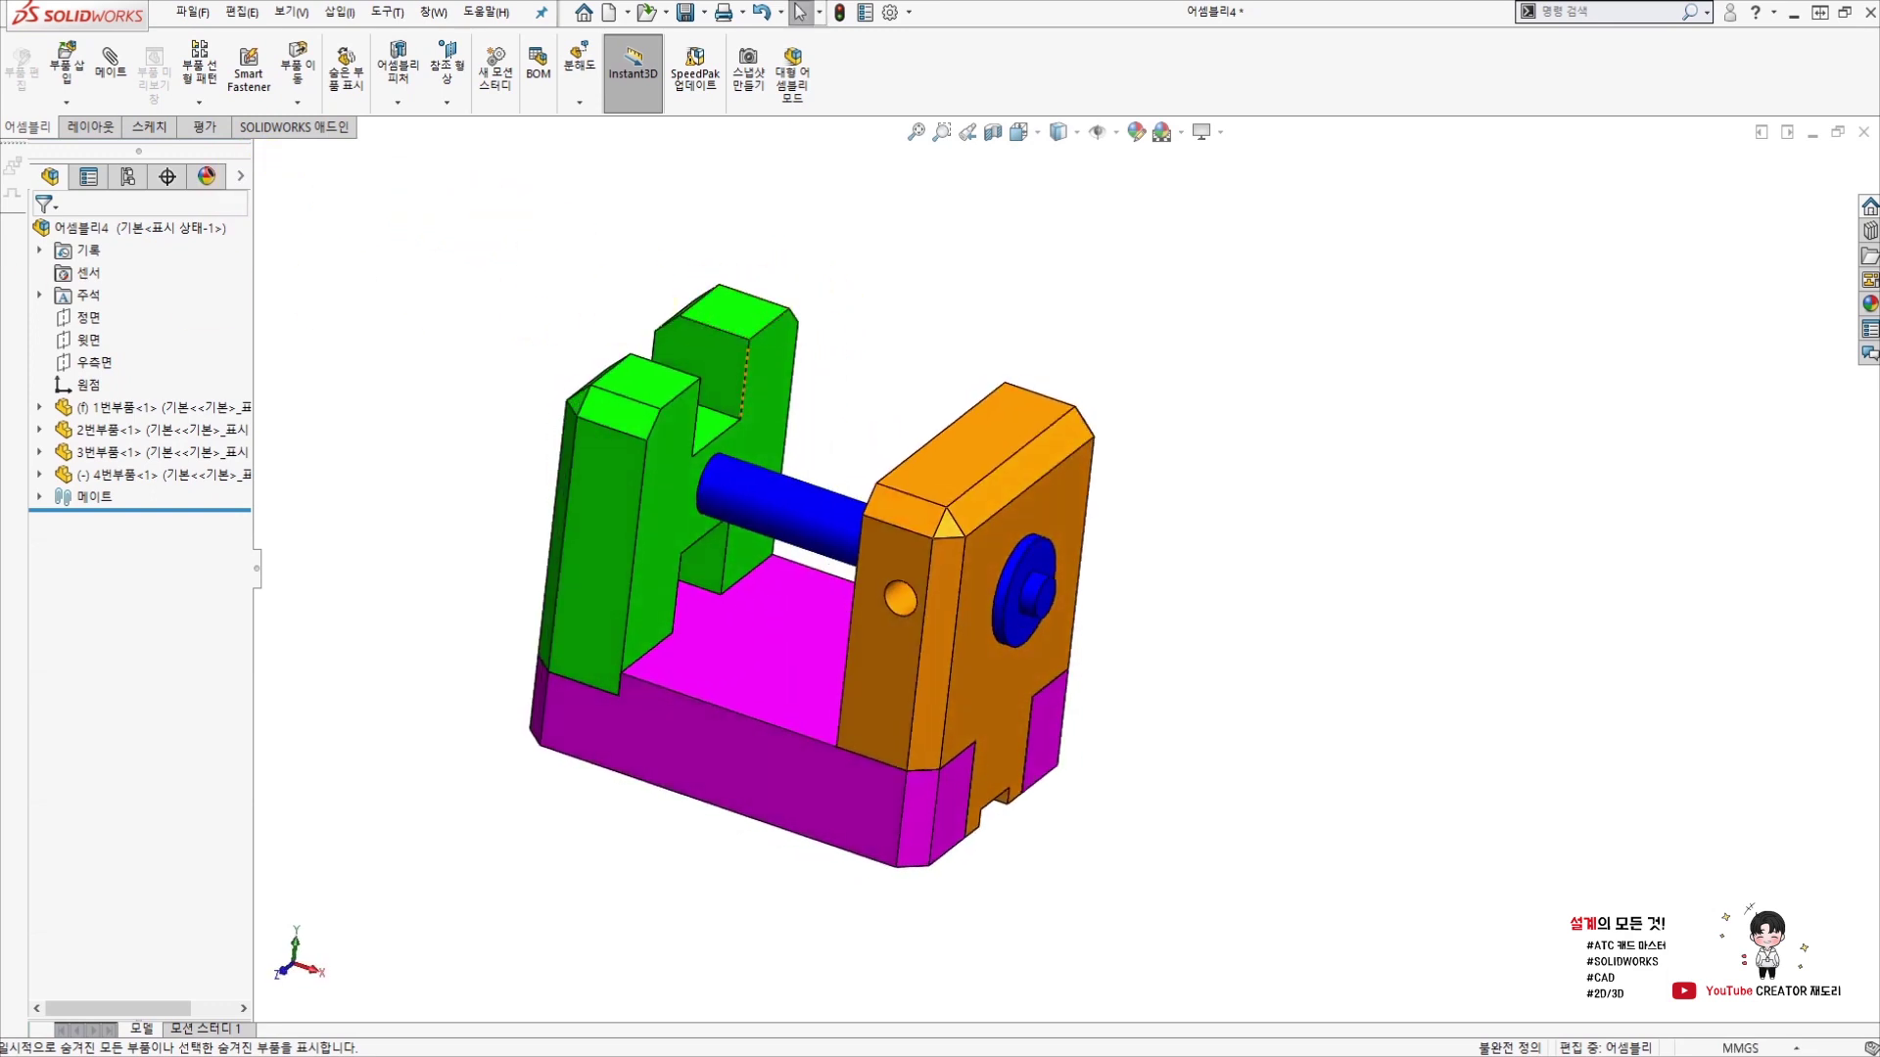
Orbit from isometric to view the base's underside and its four counterbored holes.
{"action": "key", "text": "ctrl+7"}
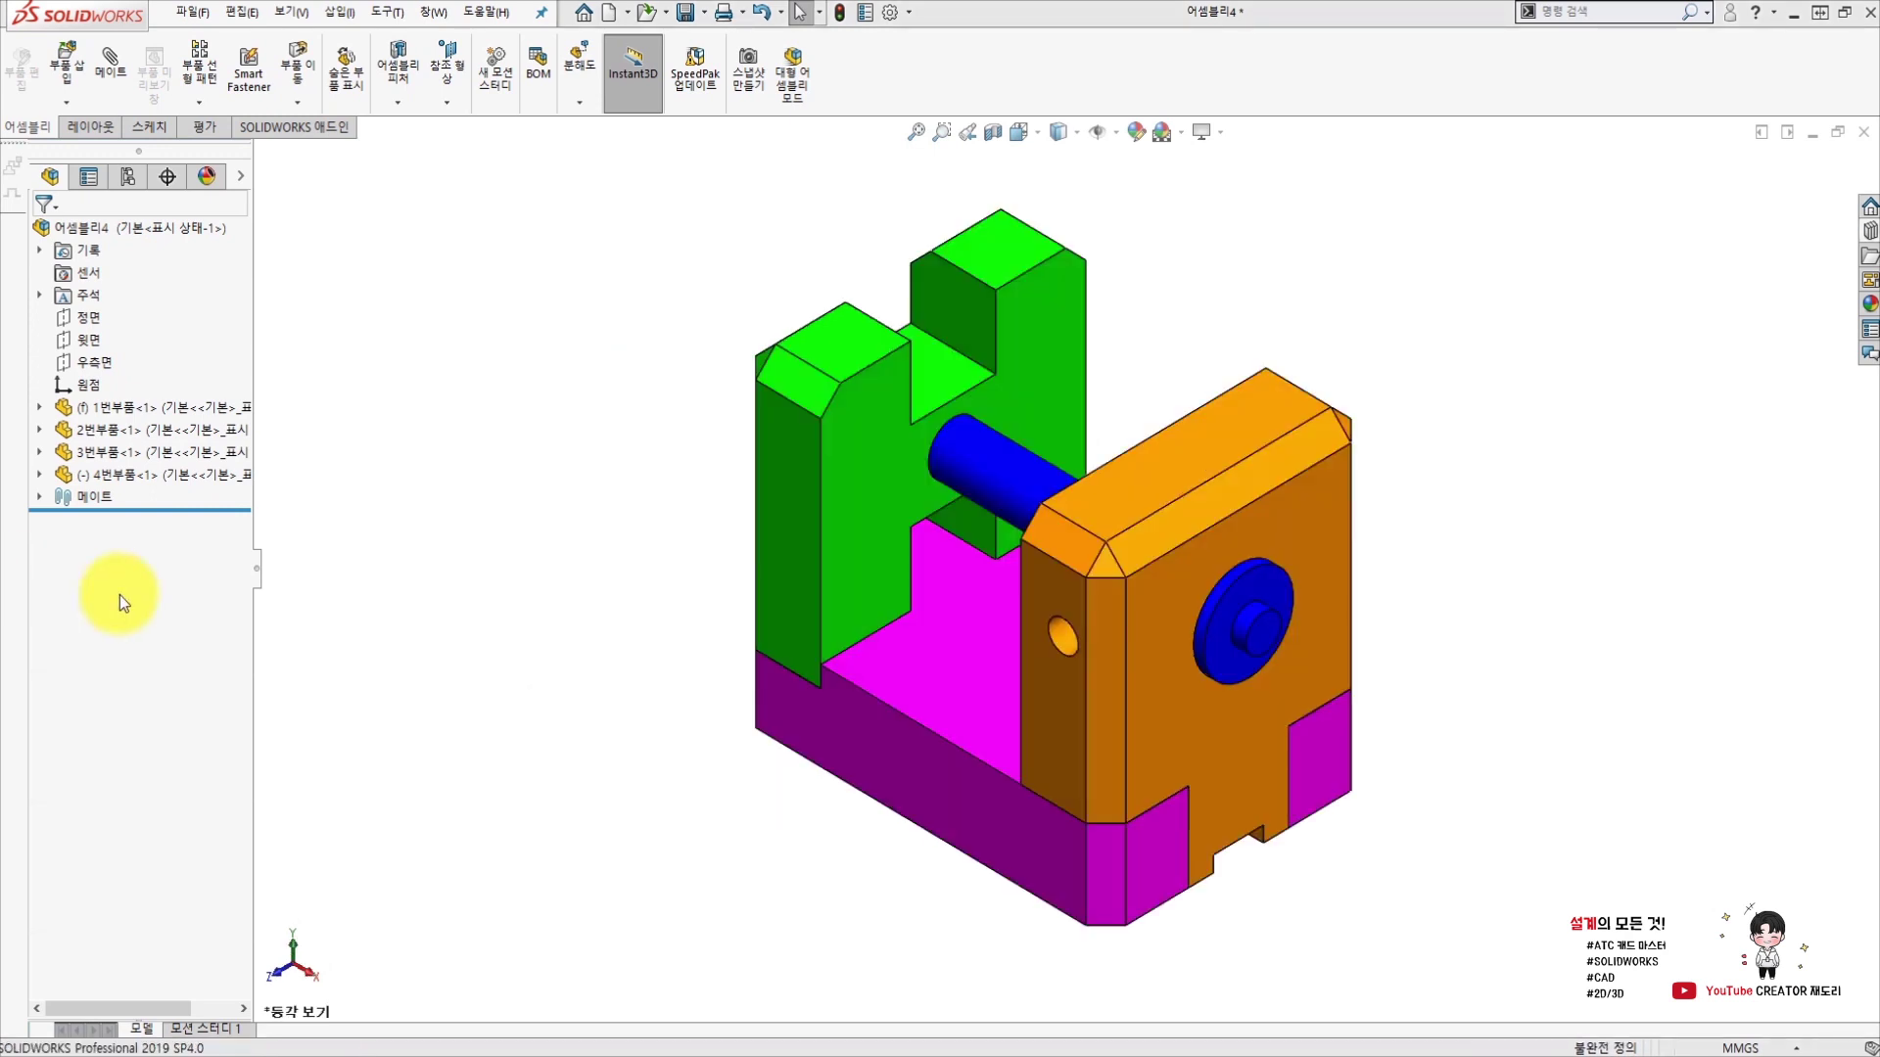
{"action": "middle_click_drag", "start_coordinate": [979, 838], "coordinate": [1015, 434]}
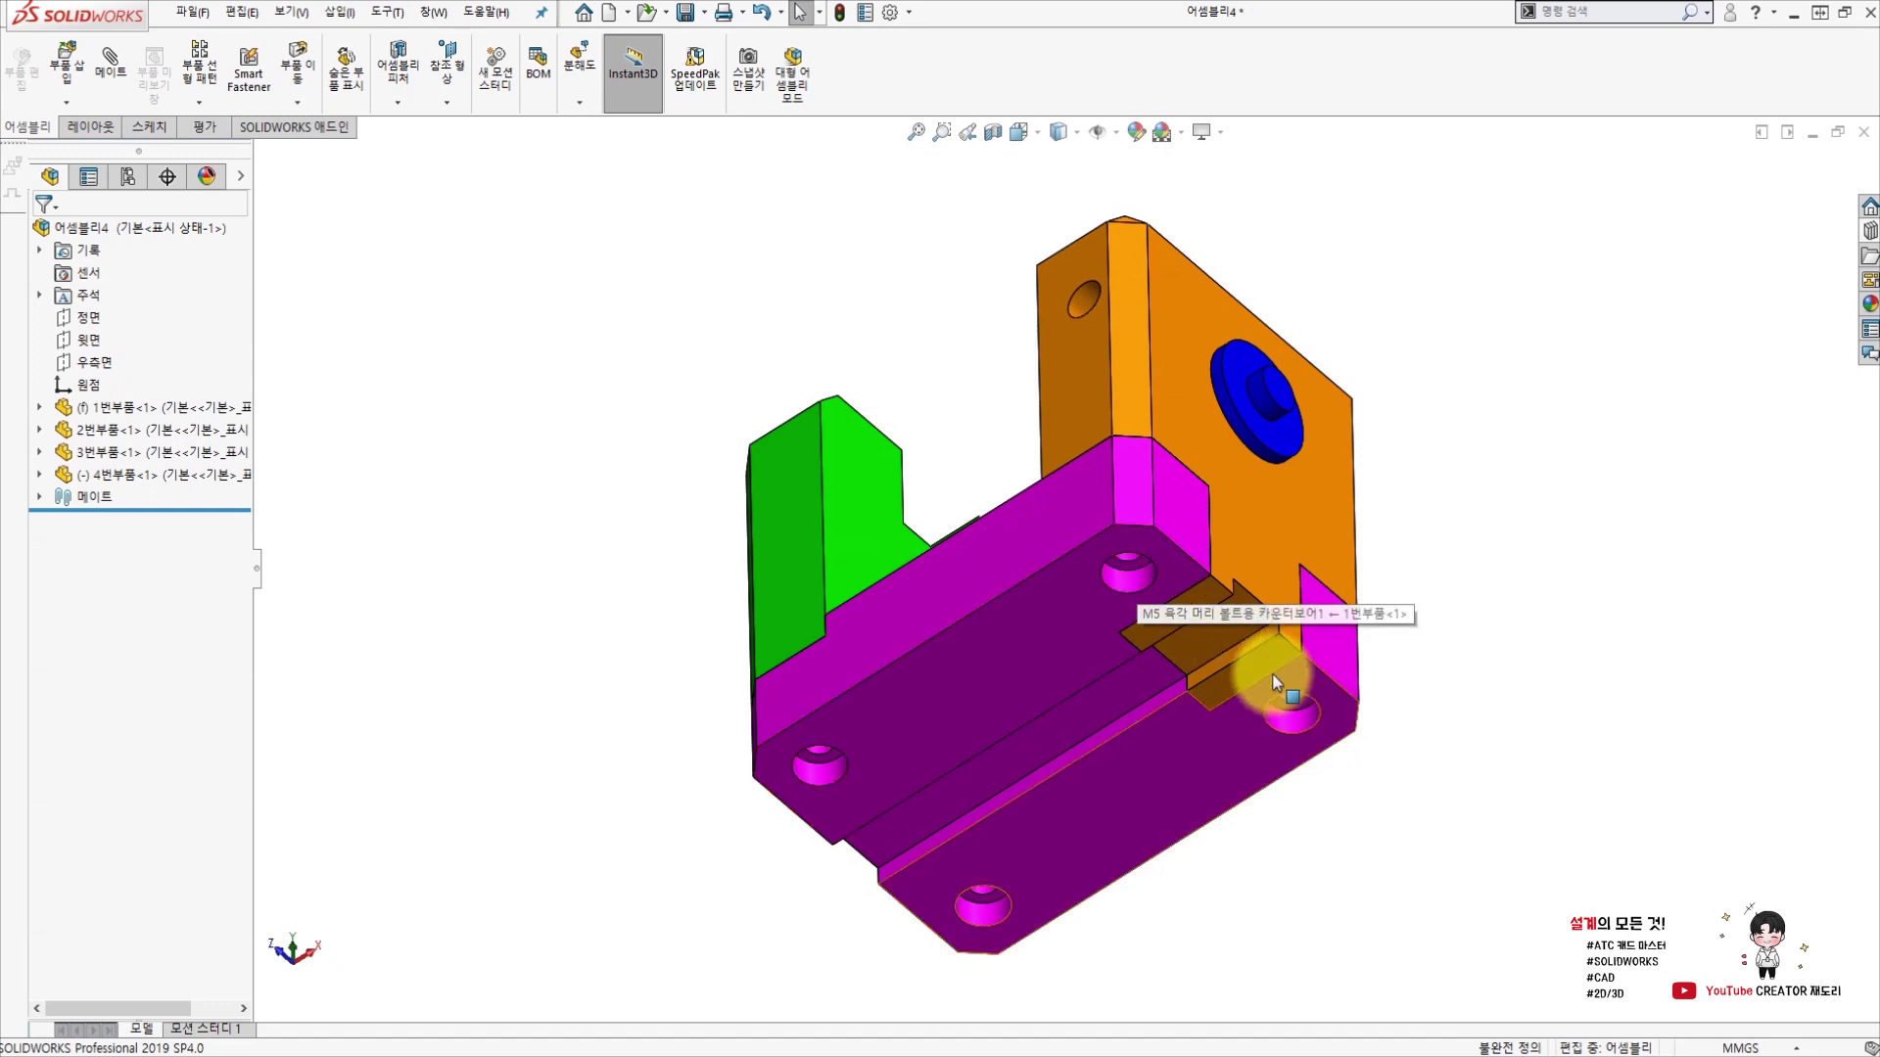
{"action": "middle_click_drag", "start_coordinate": [1271, 679], "coordinate": [1272, 602]}
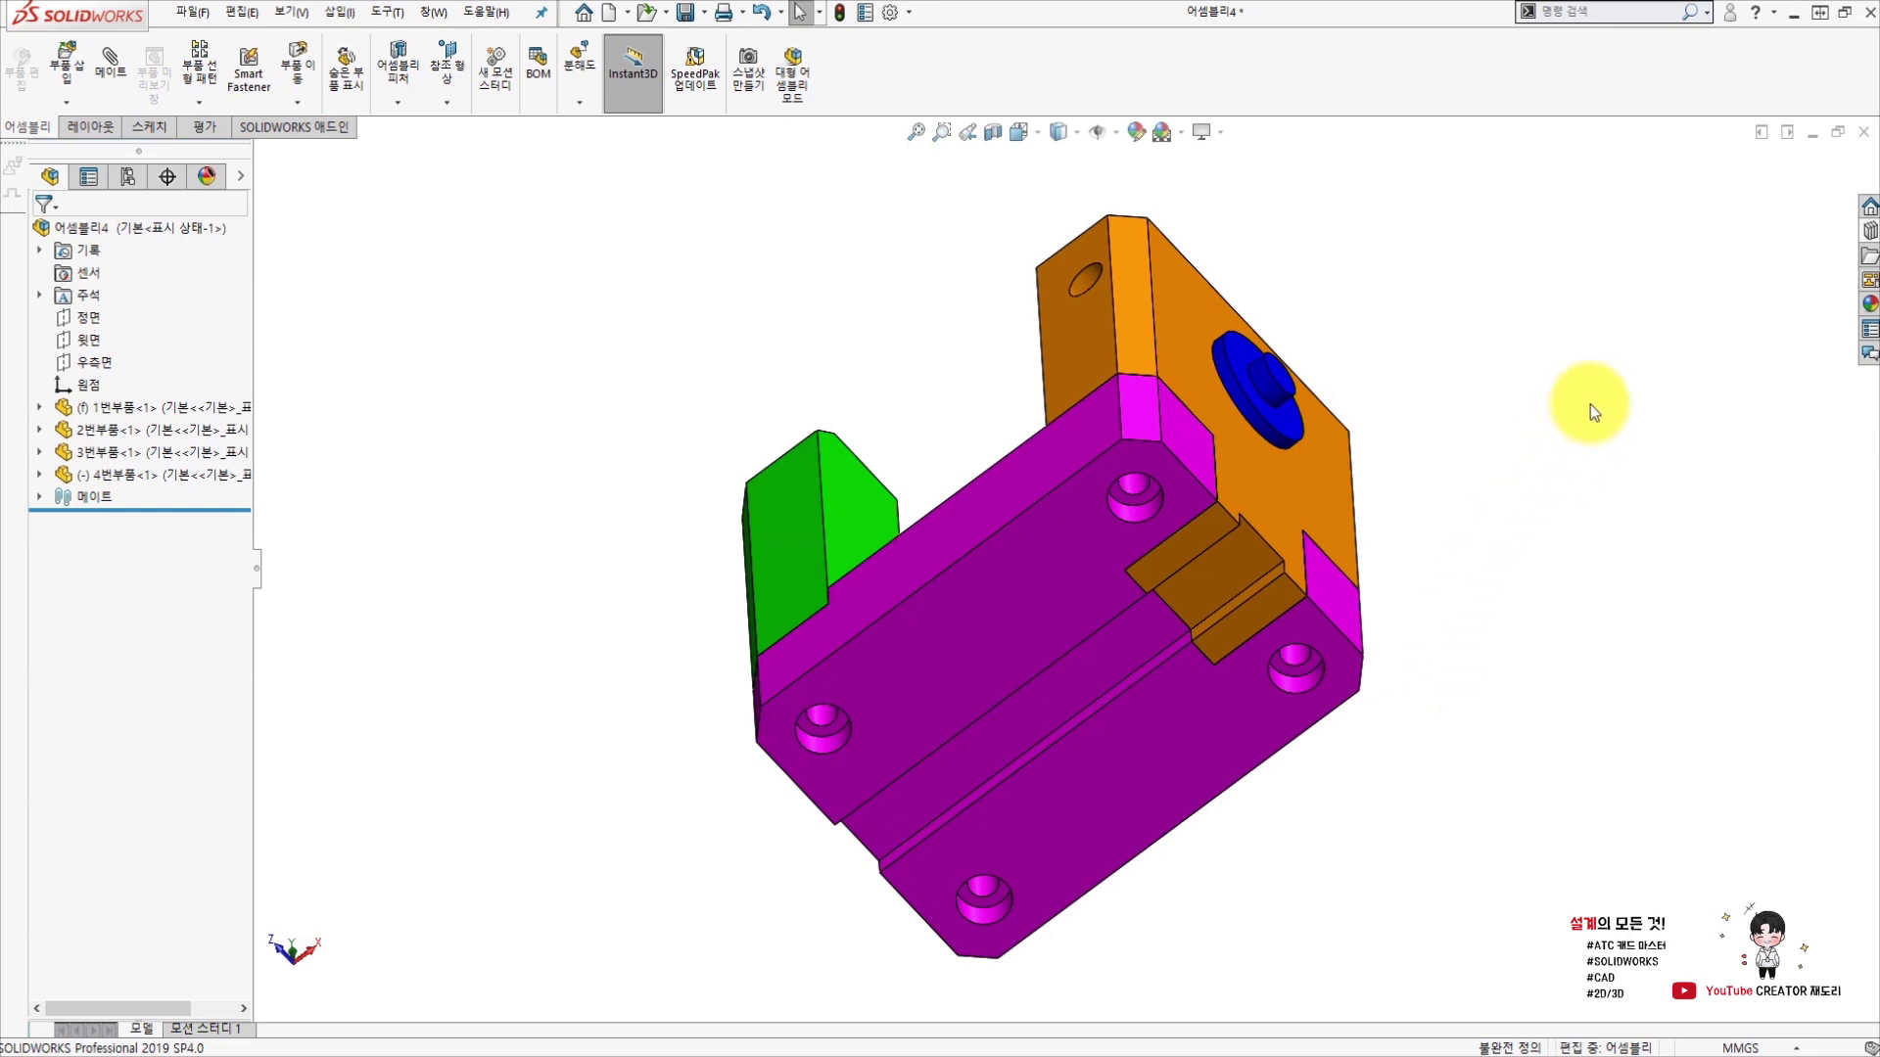
{"action": "left_click", "coordinate": [1870, 232]}
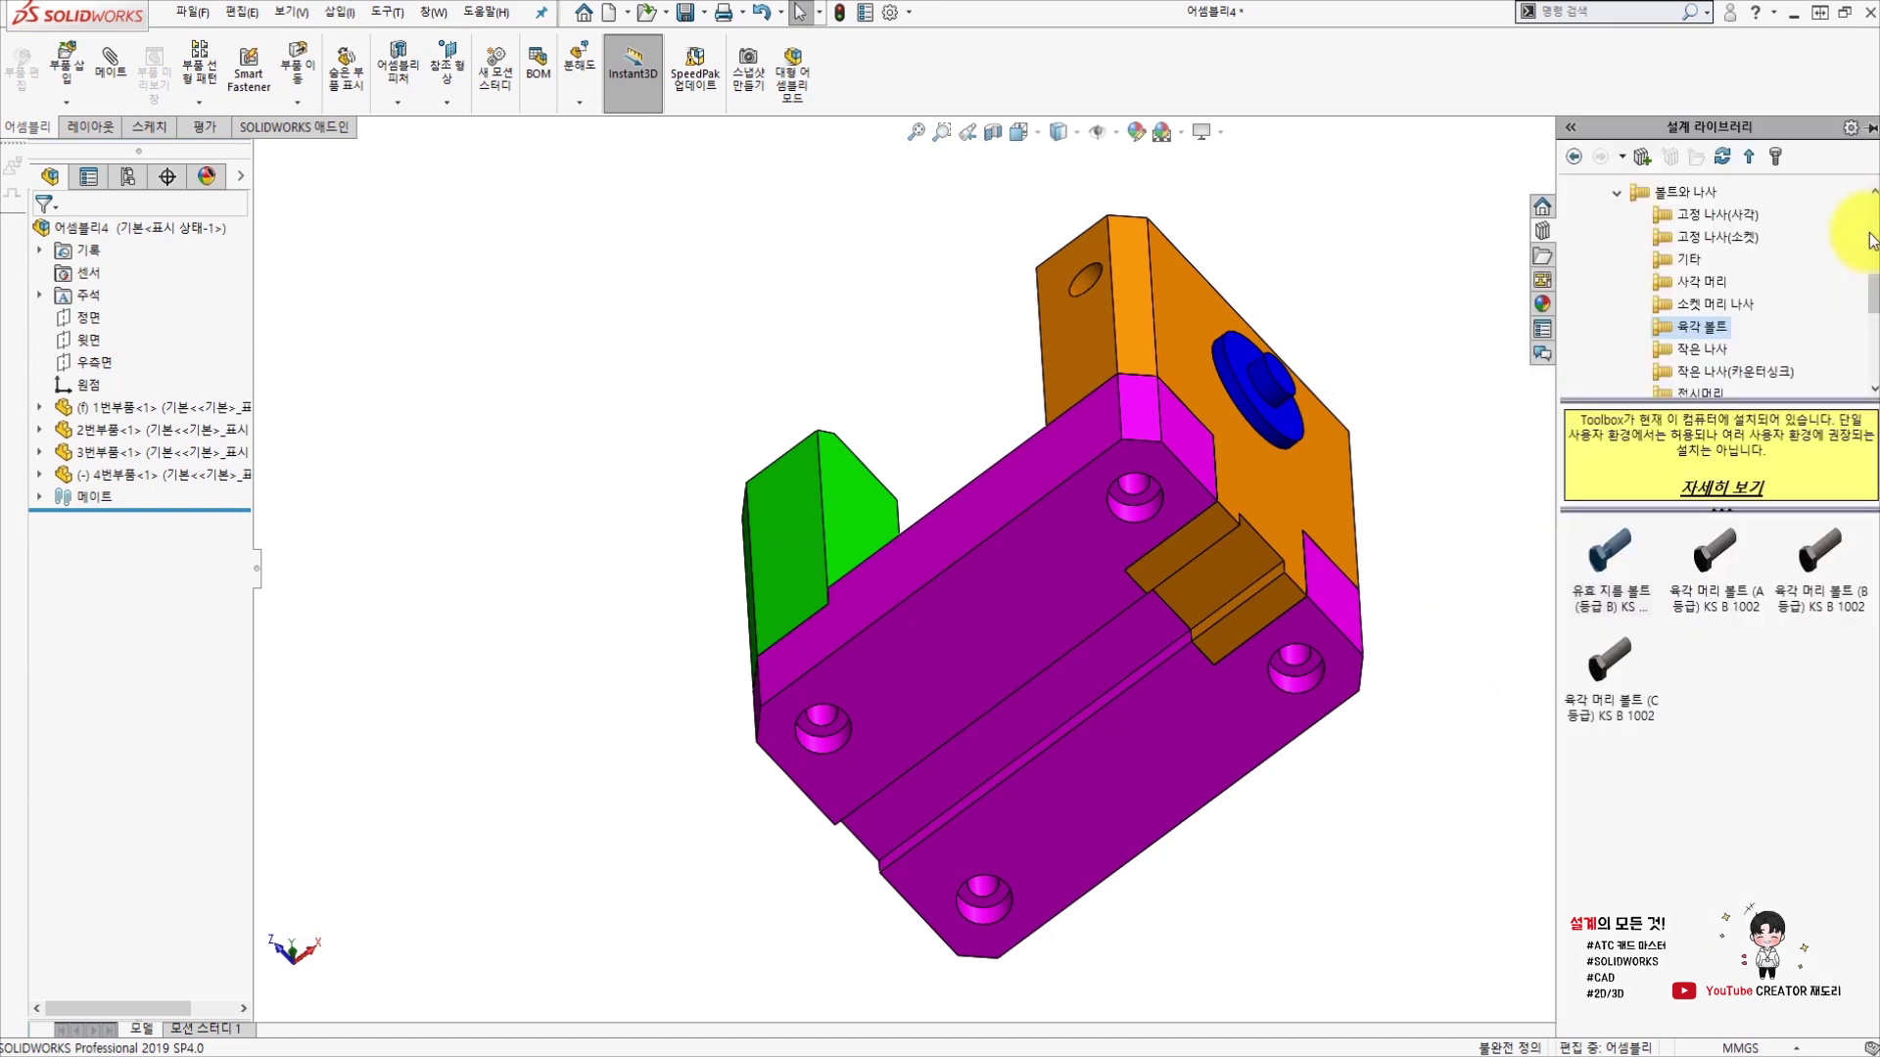
Drag a hex bolt from Toolbox > KS > 볼트와 나사 > 육각 볼트 onto a base counterbore.
{"action": "left_click", "coordinate": [1620, 192]}
{"action": "left_click", "coordinate": [1594, 372]}
{"action": "scroll", "coordinate": [1606, 293], "scroll_direction": "up", "scroll_amount": 5}
{"action": "left_click", "coordinate": [1641, 215]}
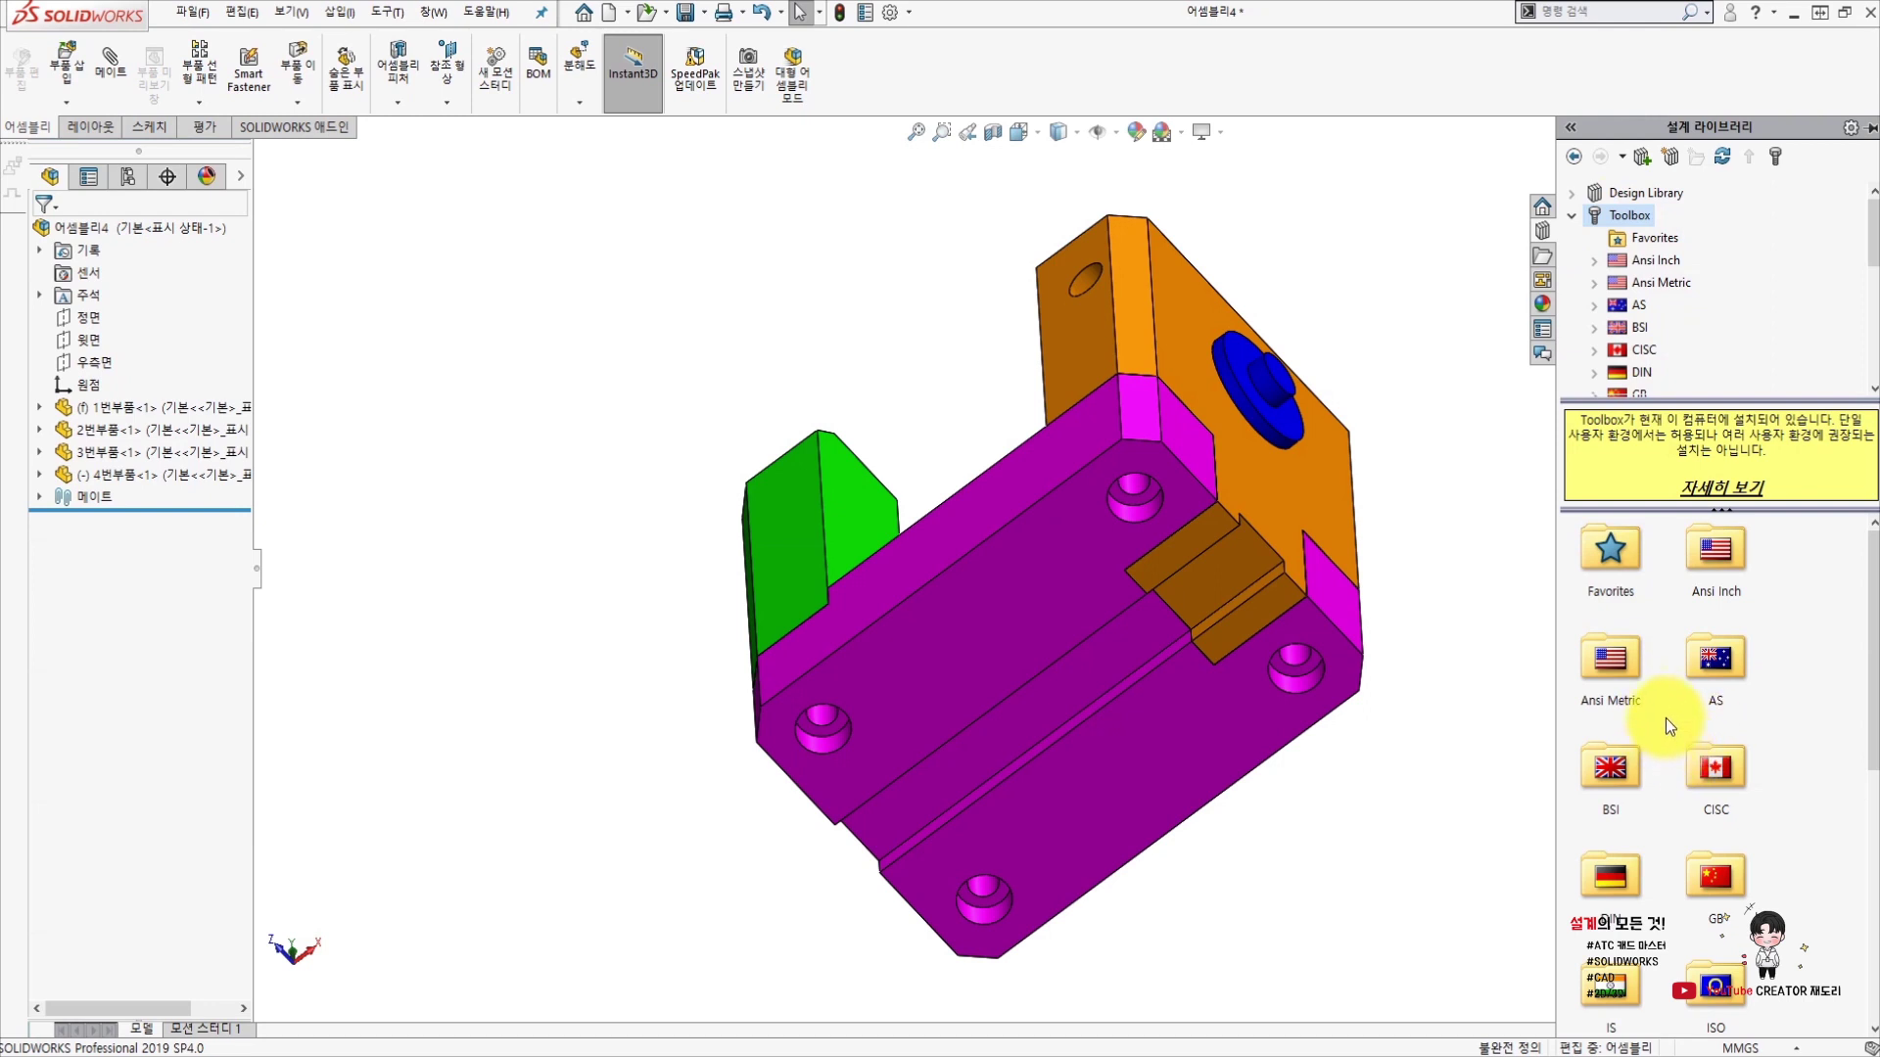
{"action": "scroll", "coordinate": [1670, 736], "scroll_direction": "down", "scroll_amount": 3}
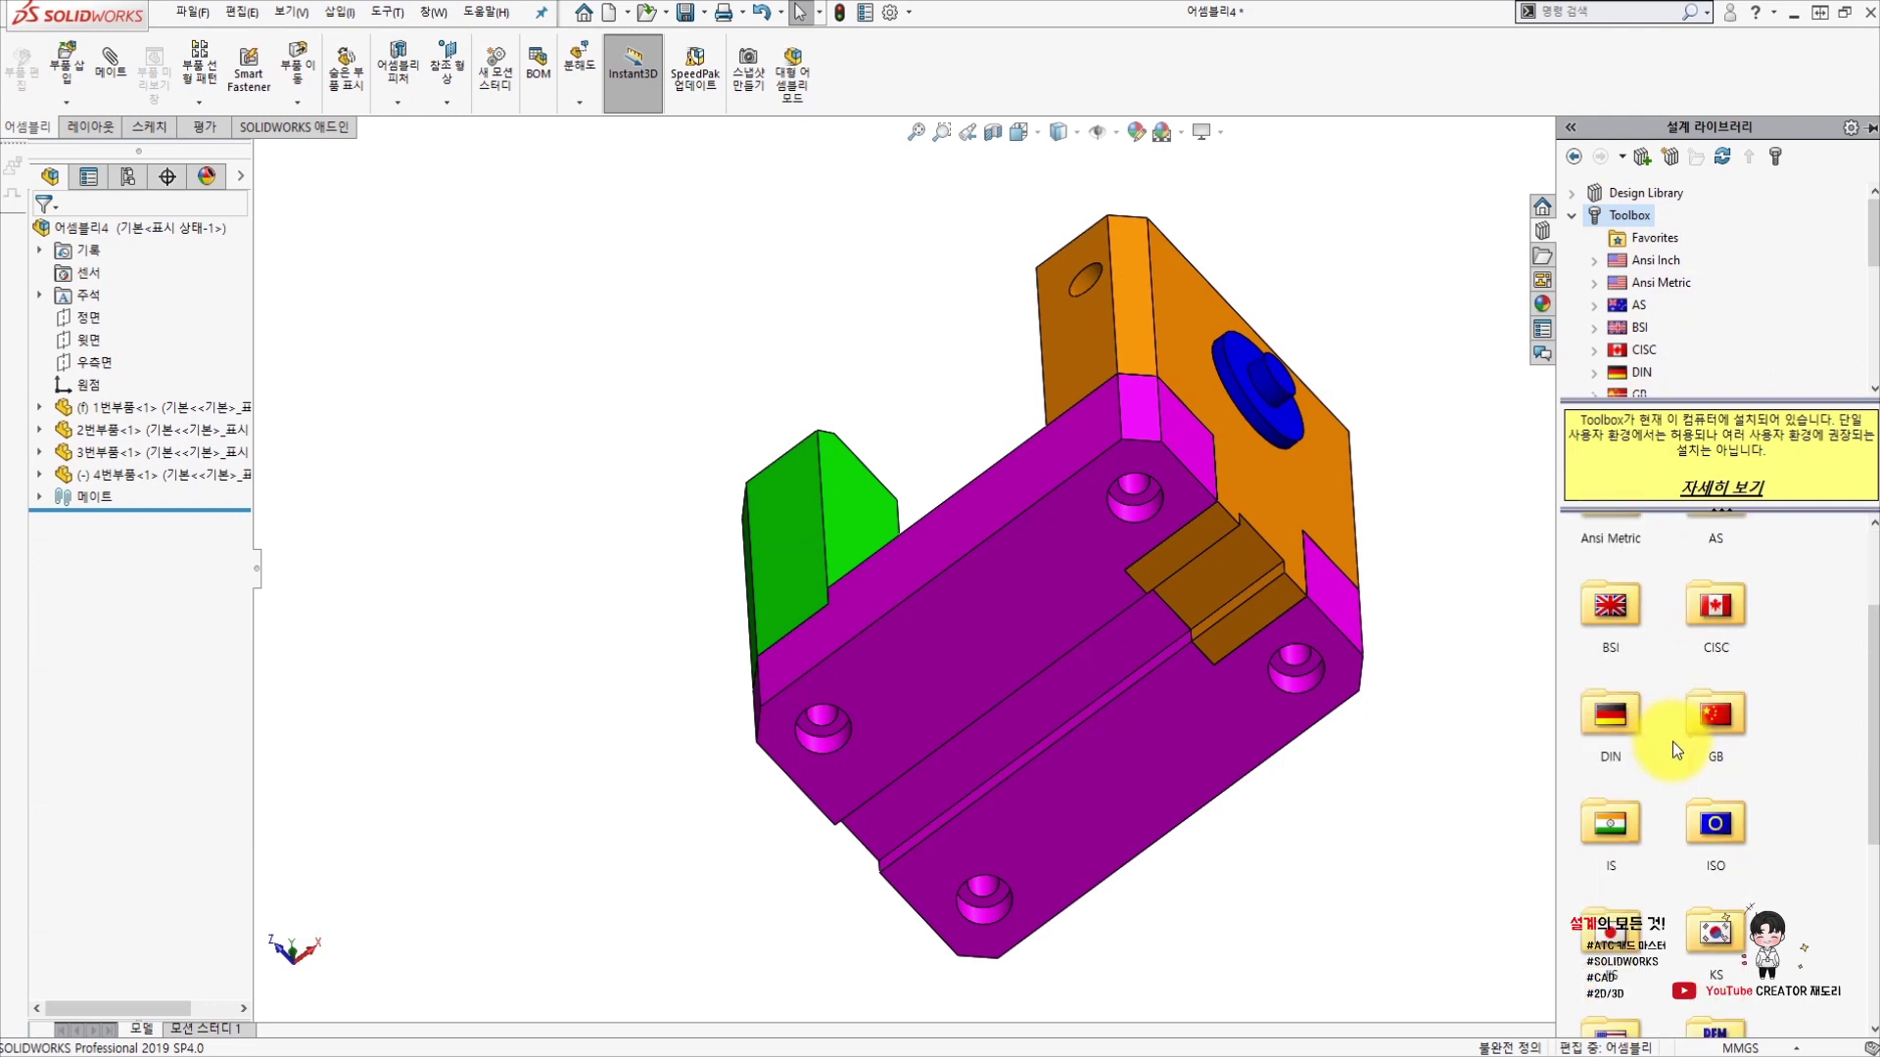
{"action": "double_click", "coordinate": [1717, 773]}
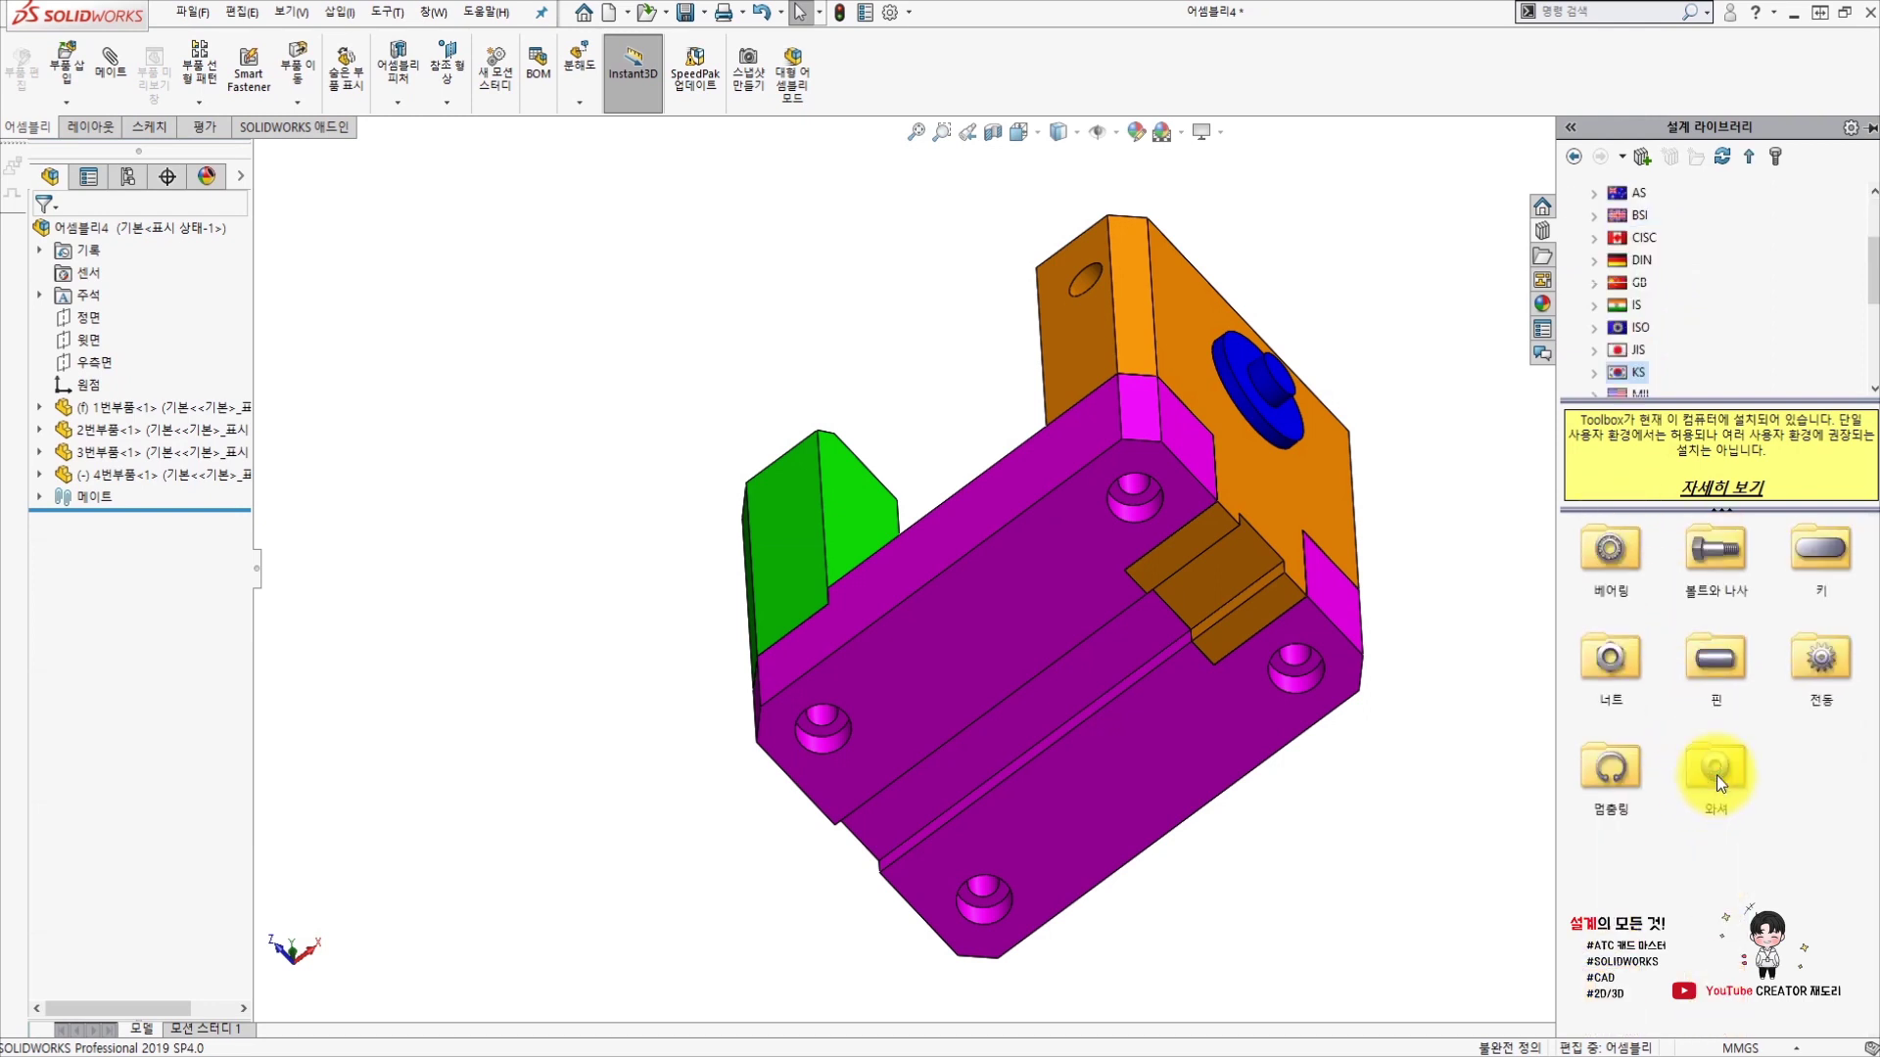
{"action": "double_click", "coordinate": [1708, 560]}
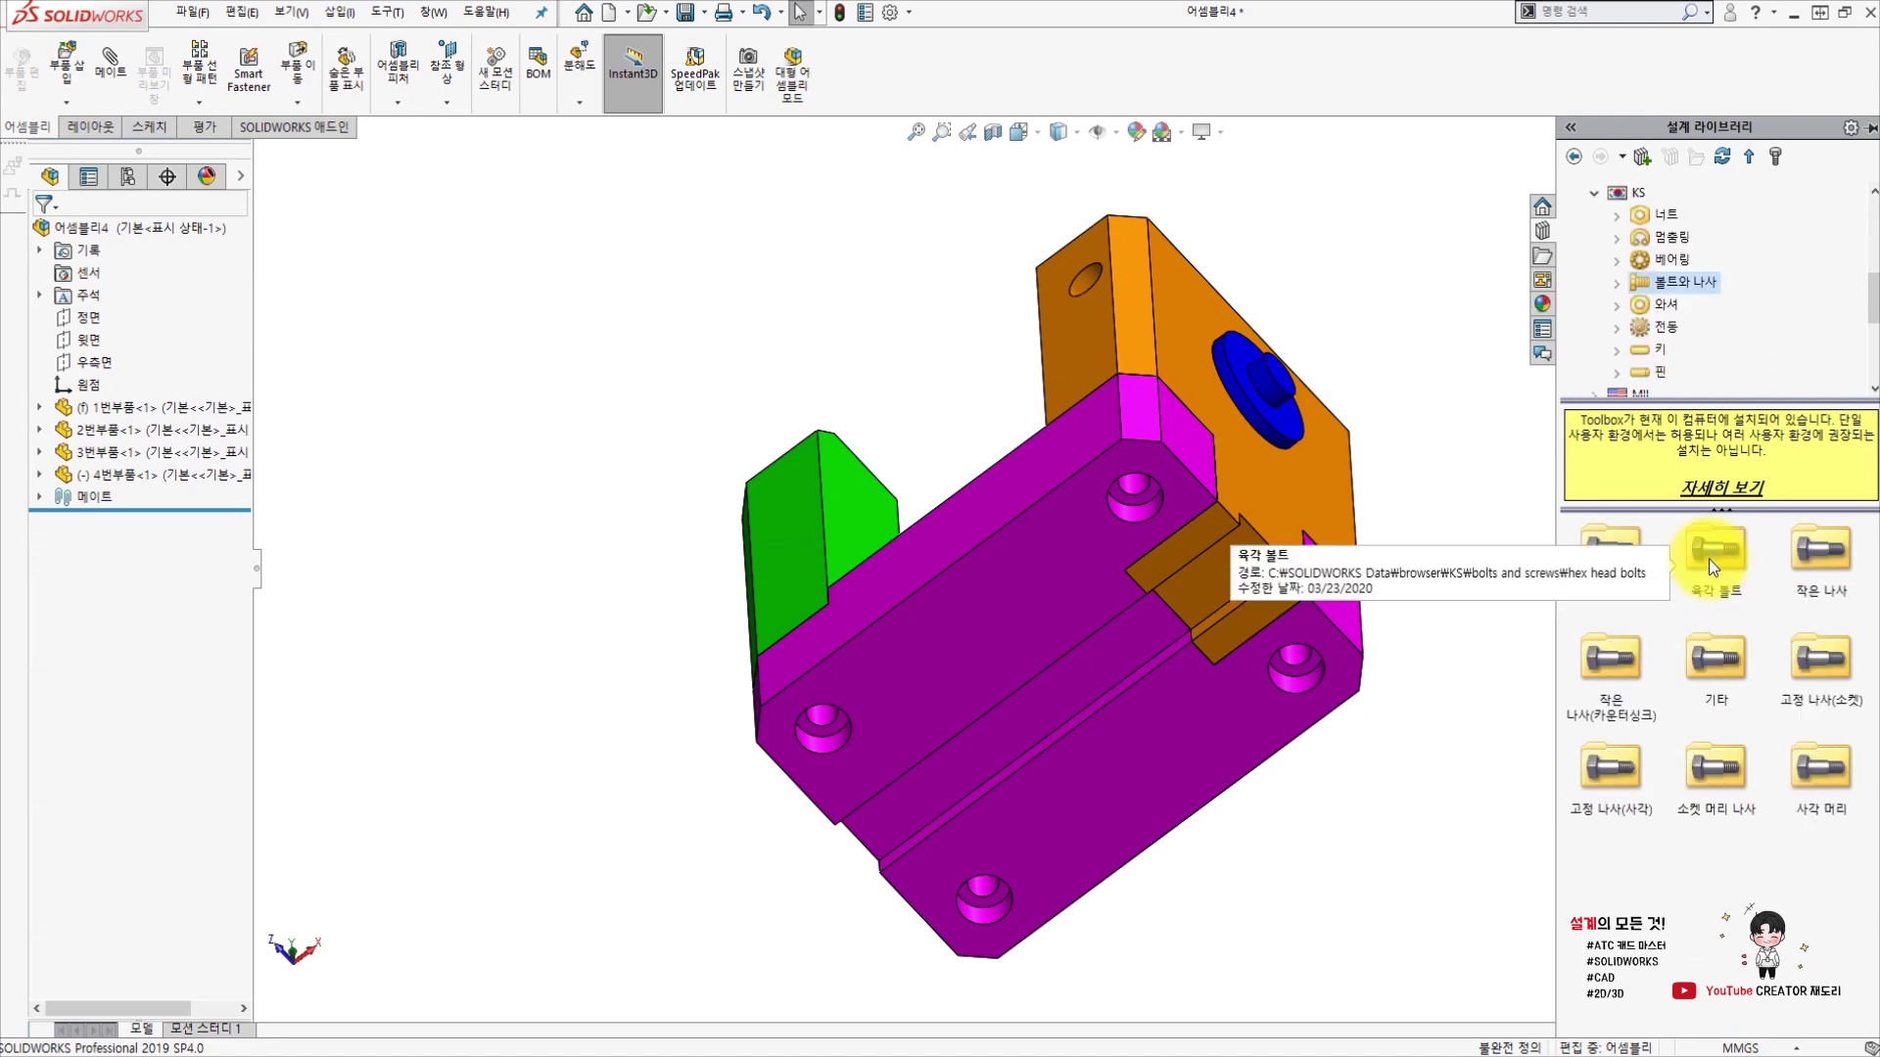
{"action": "double_click", "coordinate": [1714, 565]}
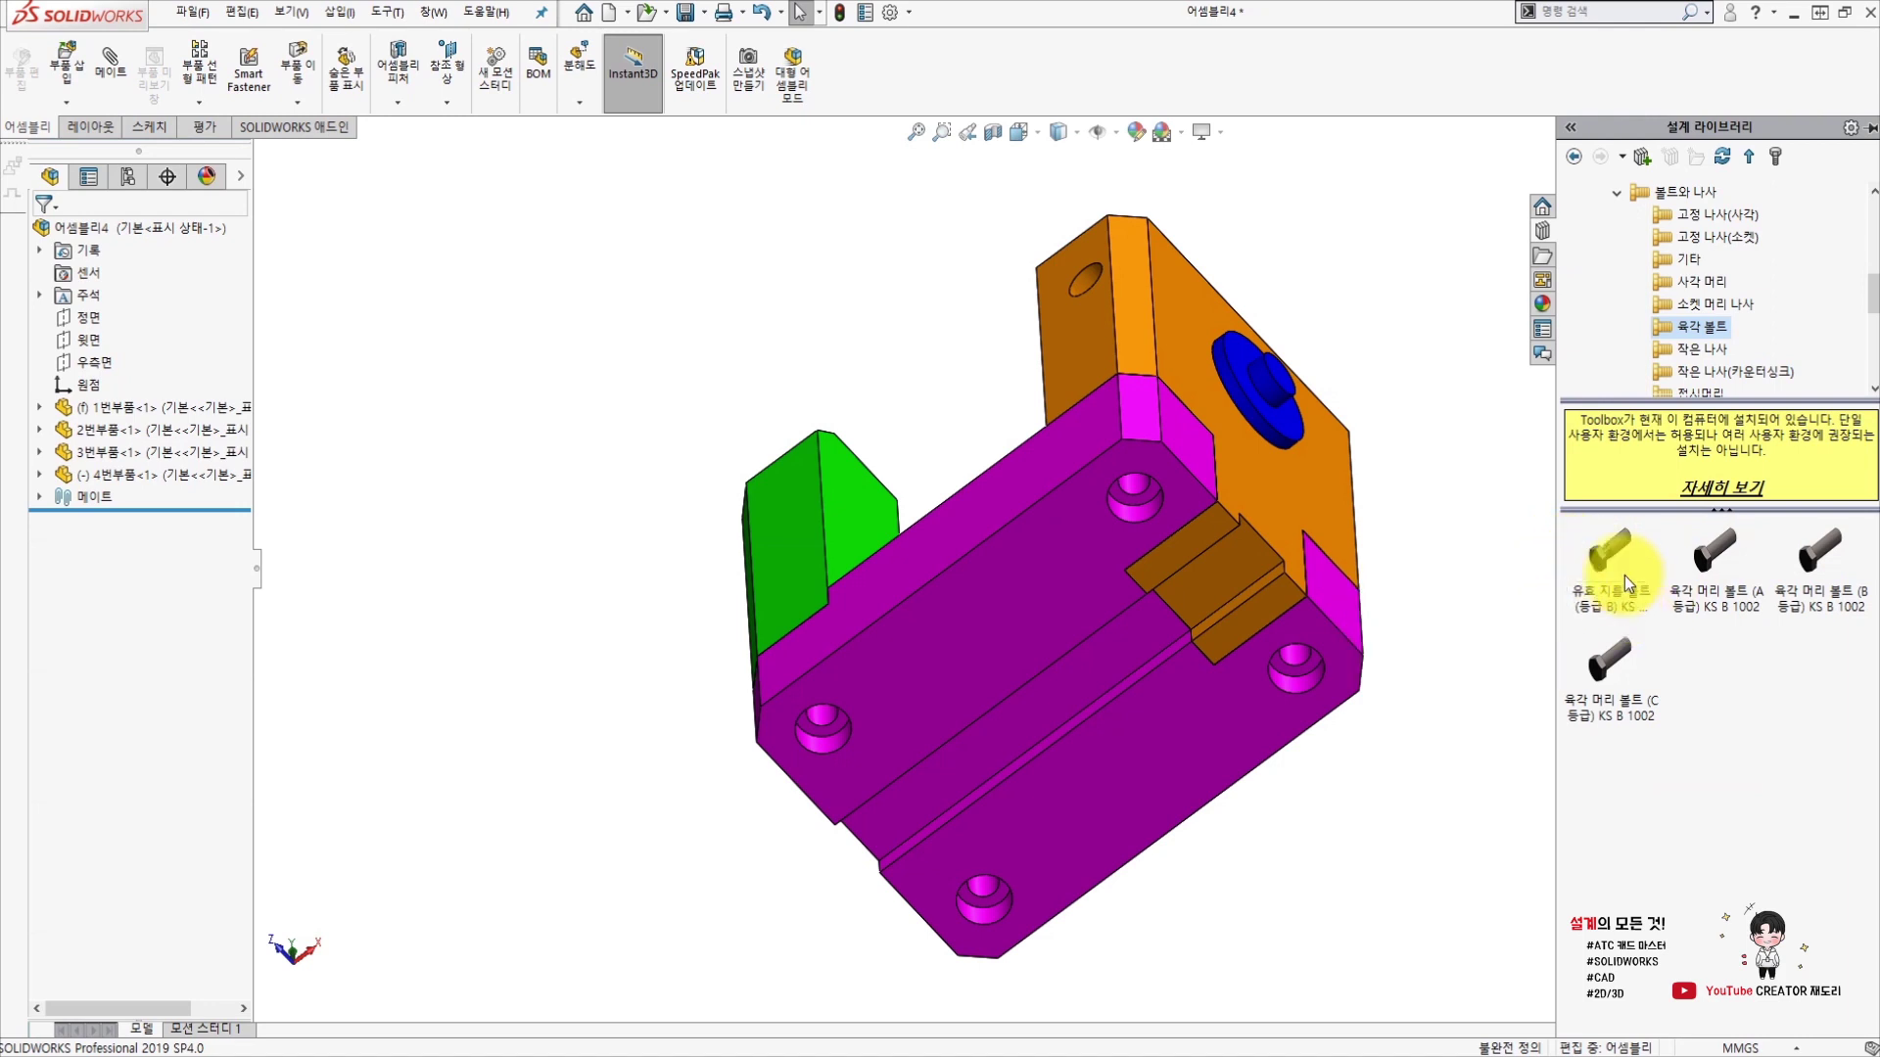
{"action": "mouse_move", "coordinate": [1608, 557]}
{"action": "left_mouse_down"}
{"action": "mouse_move", "coordinate": [1449, 571]}
{"action": "mouse_move", "coordinate": [1141, 502]}
{"action": "left_mouse_up"}
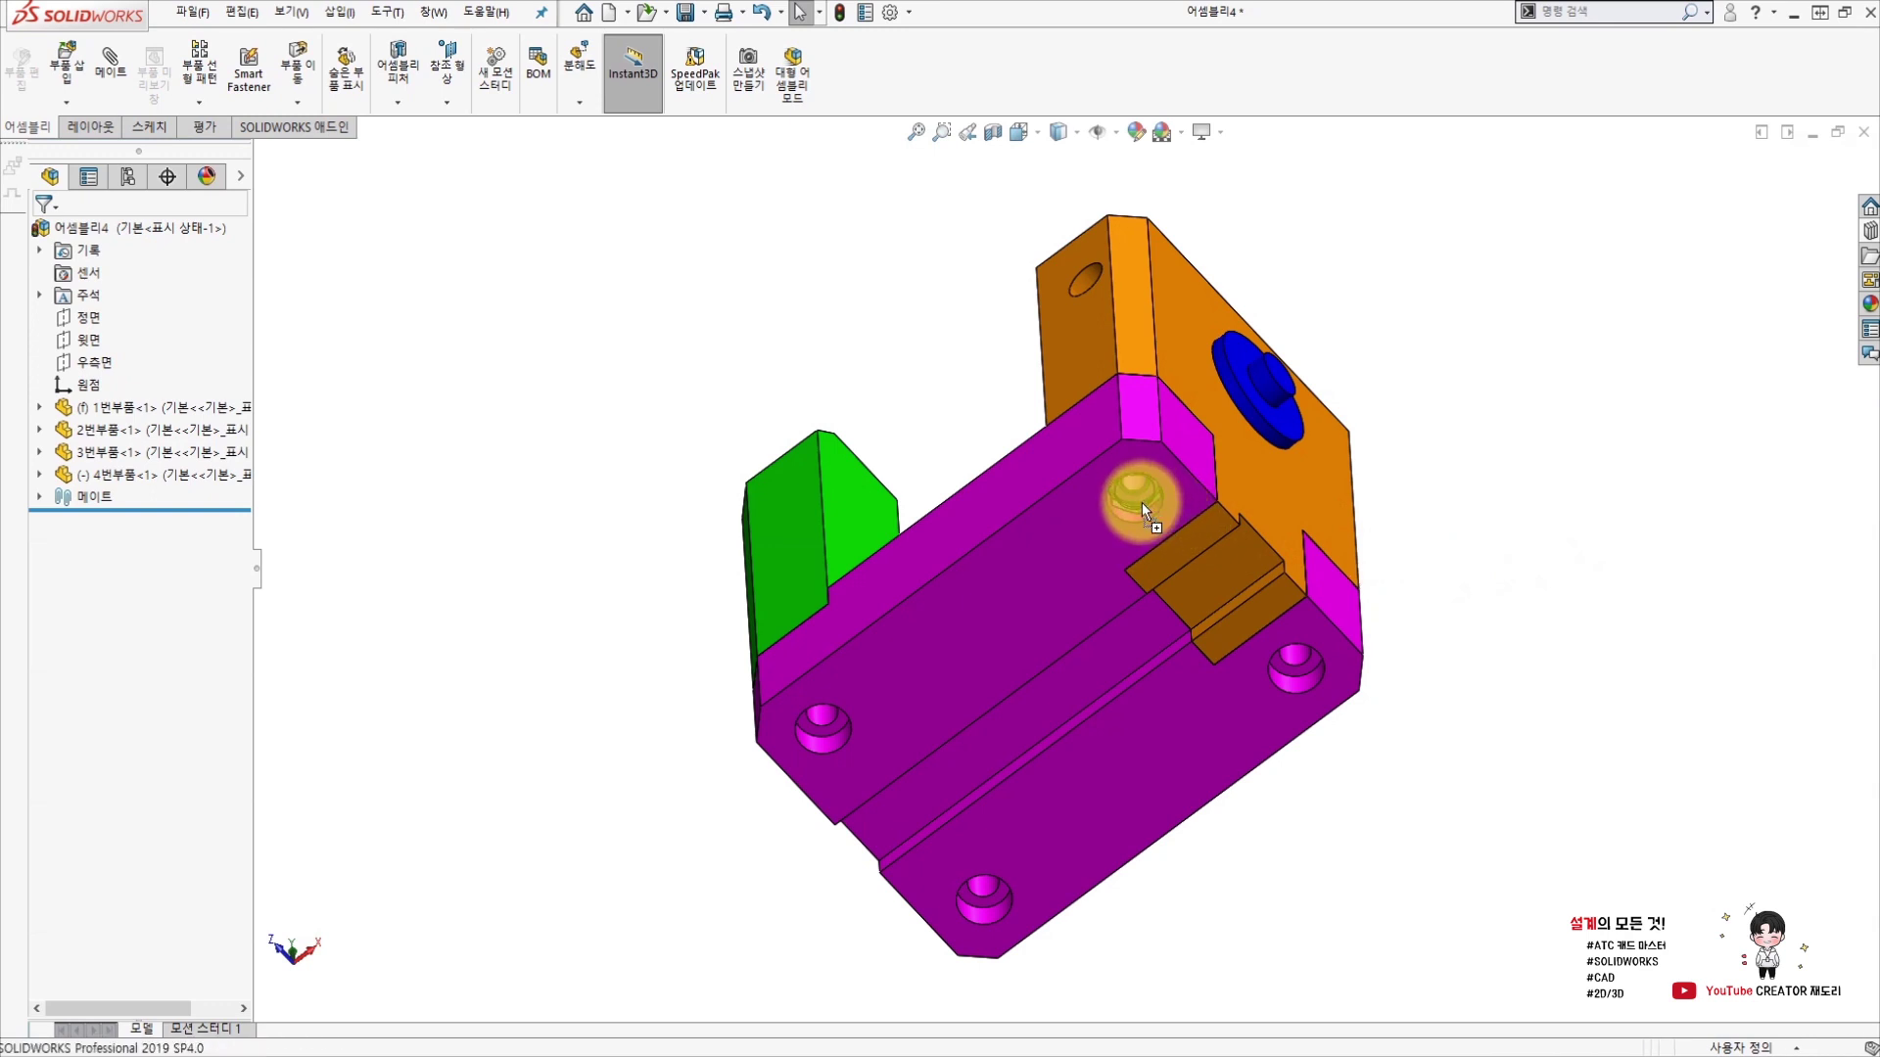
Seat an M4 KS hex bolt in the first counterbored hole of the base.
{"action": "left_click_drag", "start_coordinate": [1147, 503], "coordinate": [1150, 499]}
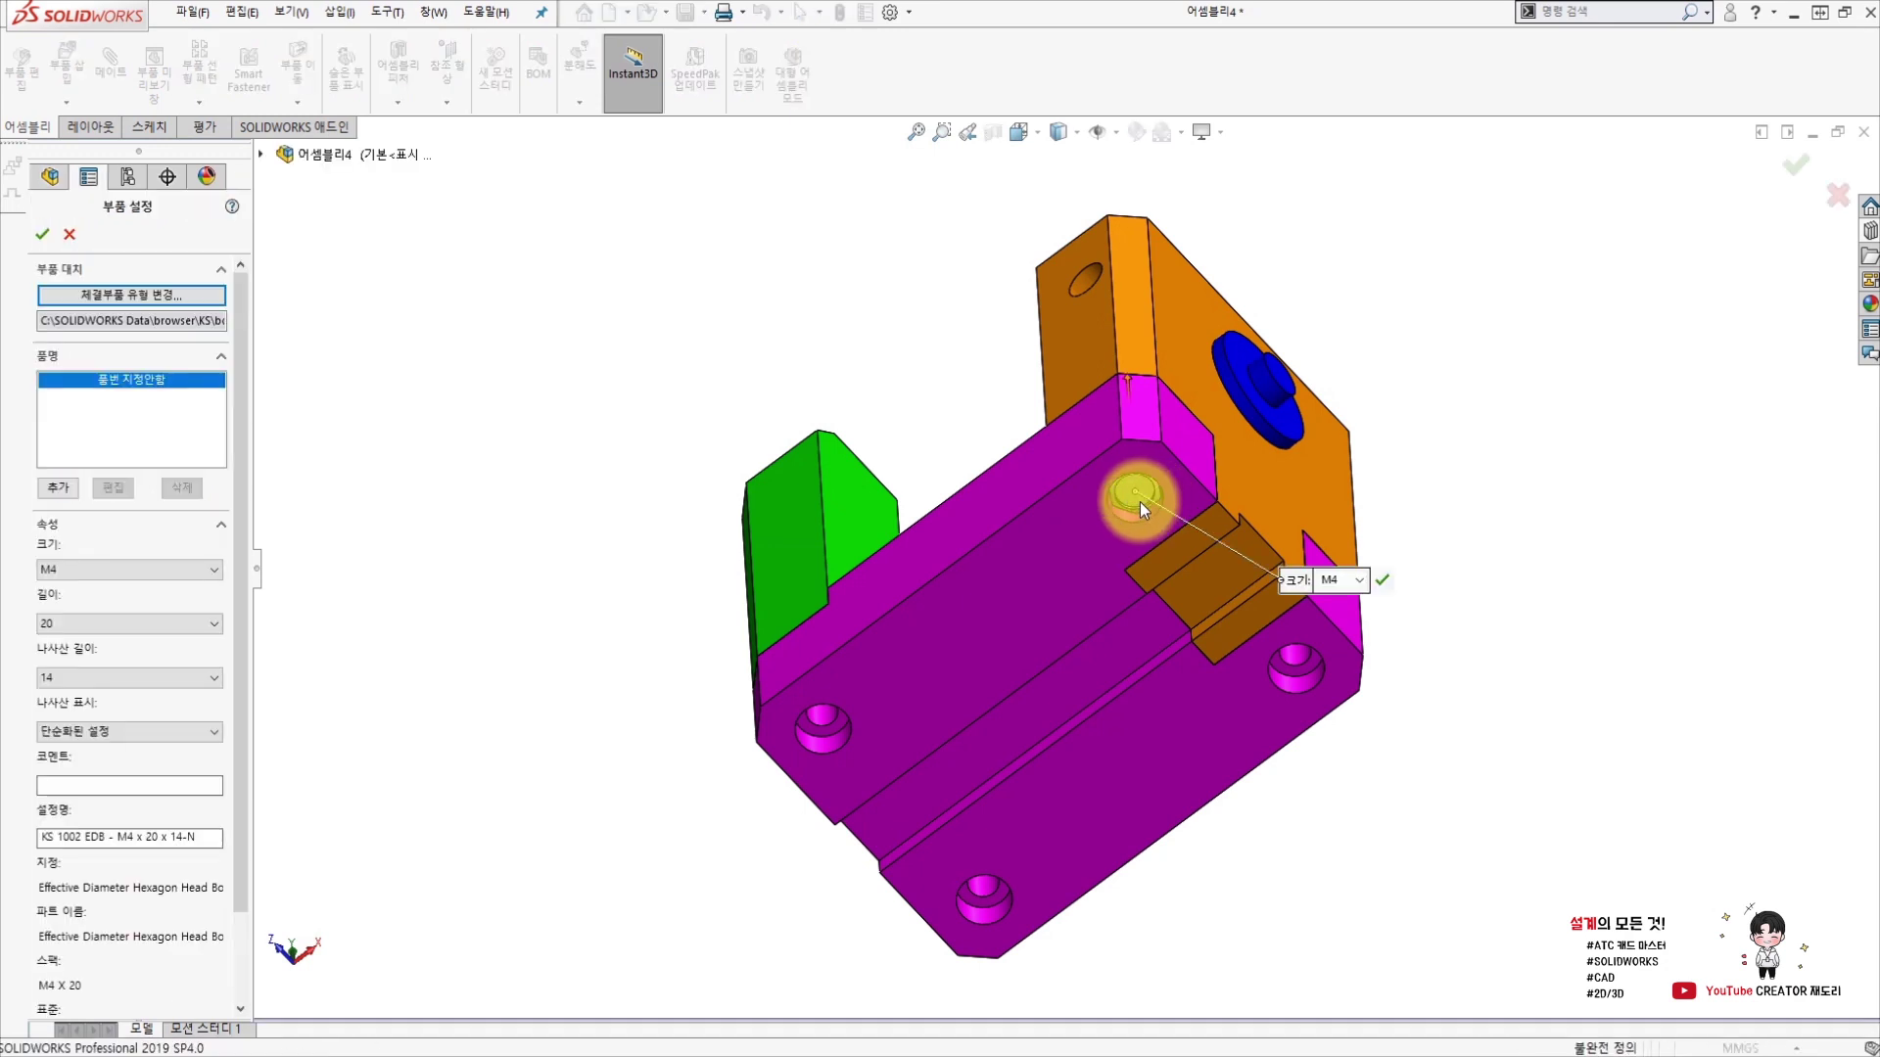
{"action": "mouse_move", "coordinate": [1165, 549]}
{"action": "middle_mouse_down"}
{"action": "mouse_move", "coordinate": [1124, 466]}
{"action": "mouse_move", "coordinate": [1141, 672]}
{"action": "mouse_move", "coordinate": [1153, 495]}
{"action": "mouse_move", "coordinate": [1137, 432]}
{"action": "mouse_move", "coordinate": [1133, 549]}
{"action": "mouse_move", "coordinate": [1126, 456]}
{"action": "middle_mouse_up"}
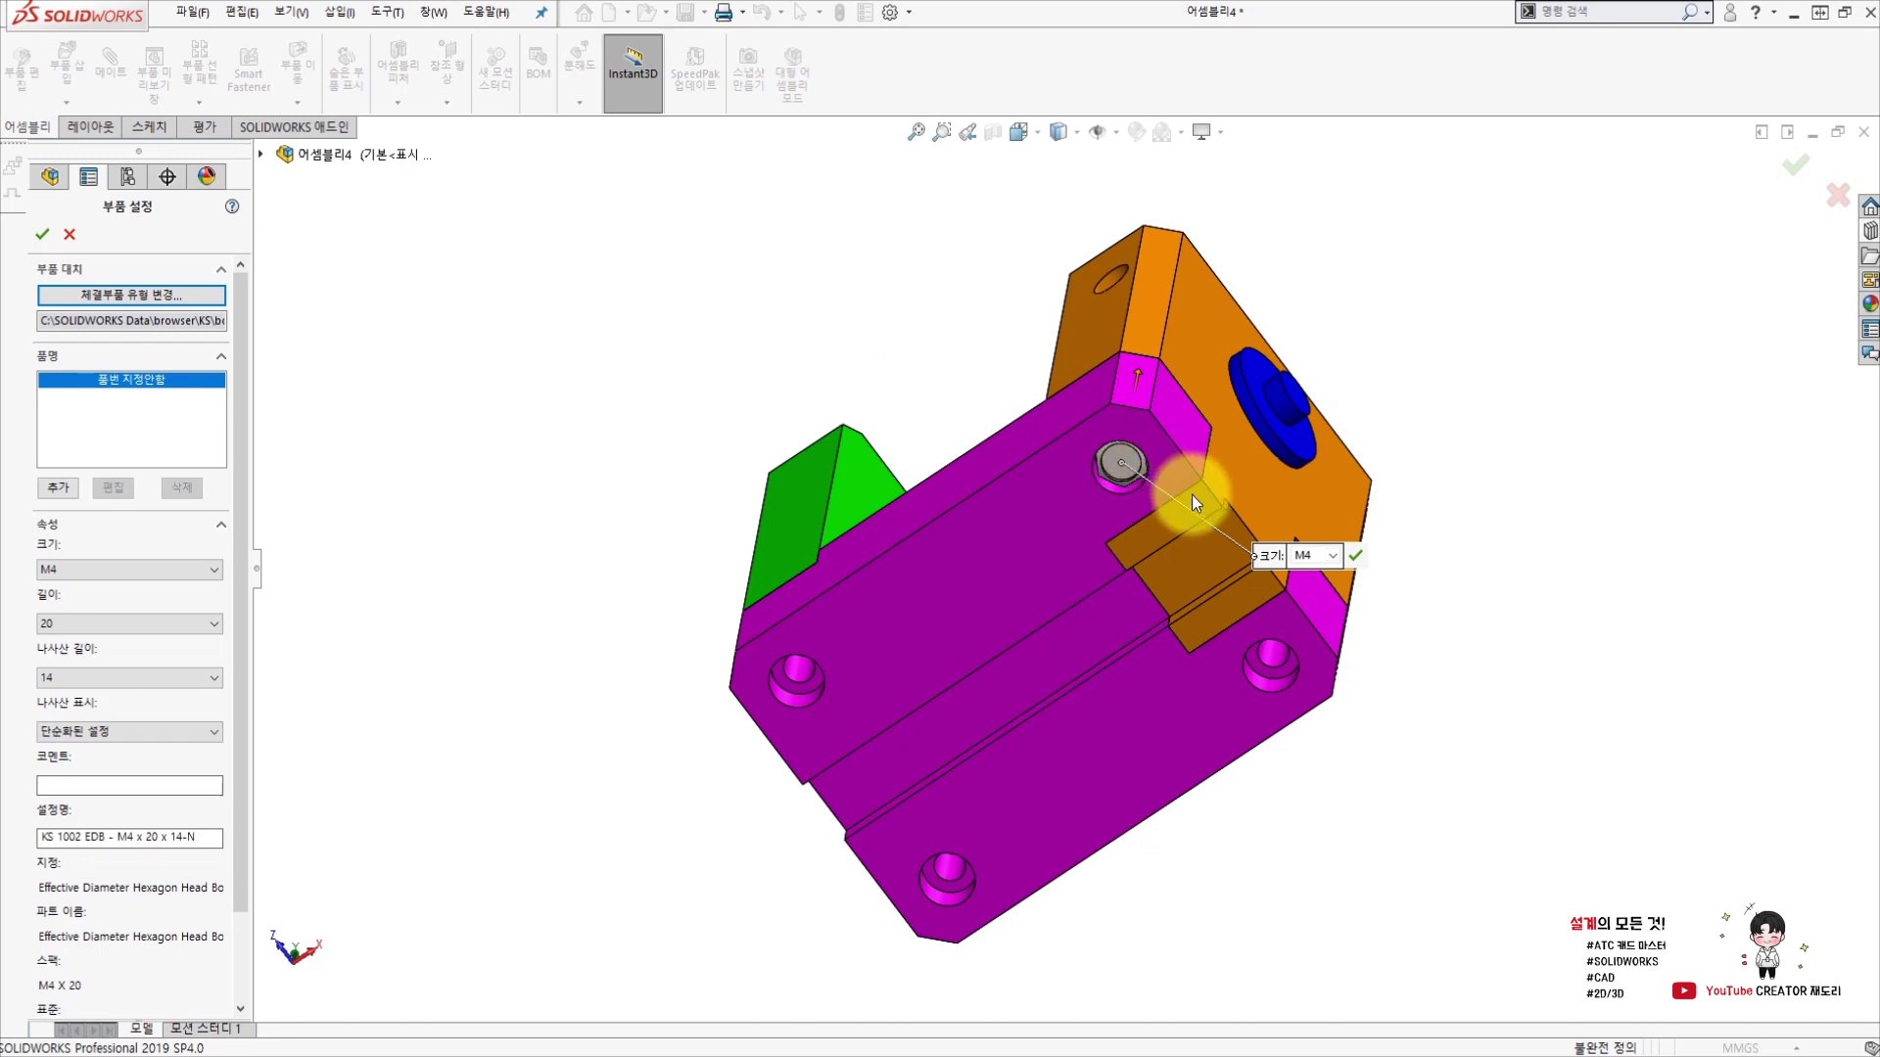
{"action": "left_click", "coordinate": [1355, 557]}
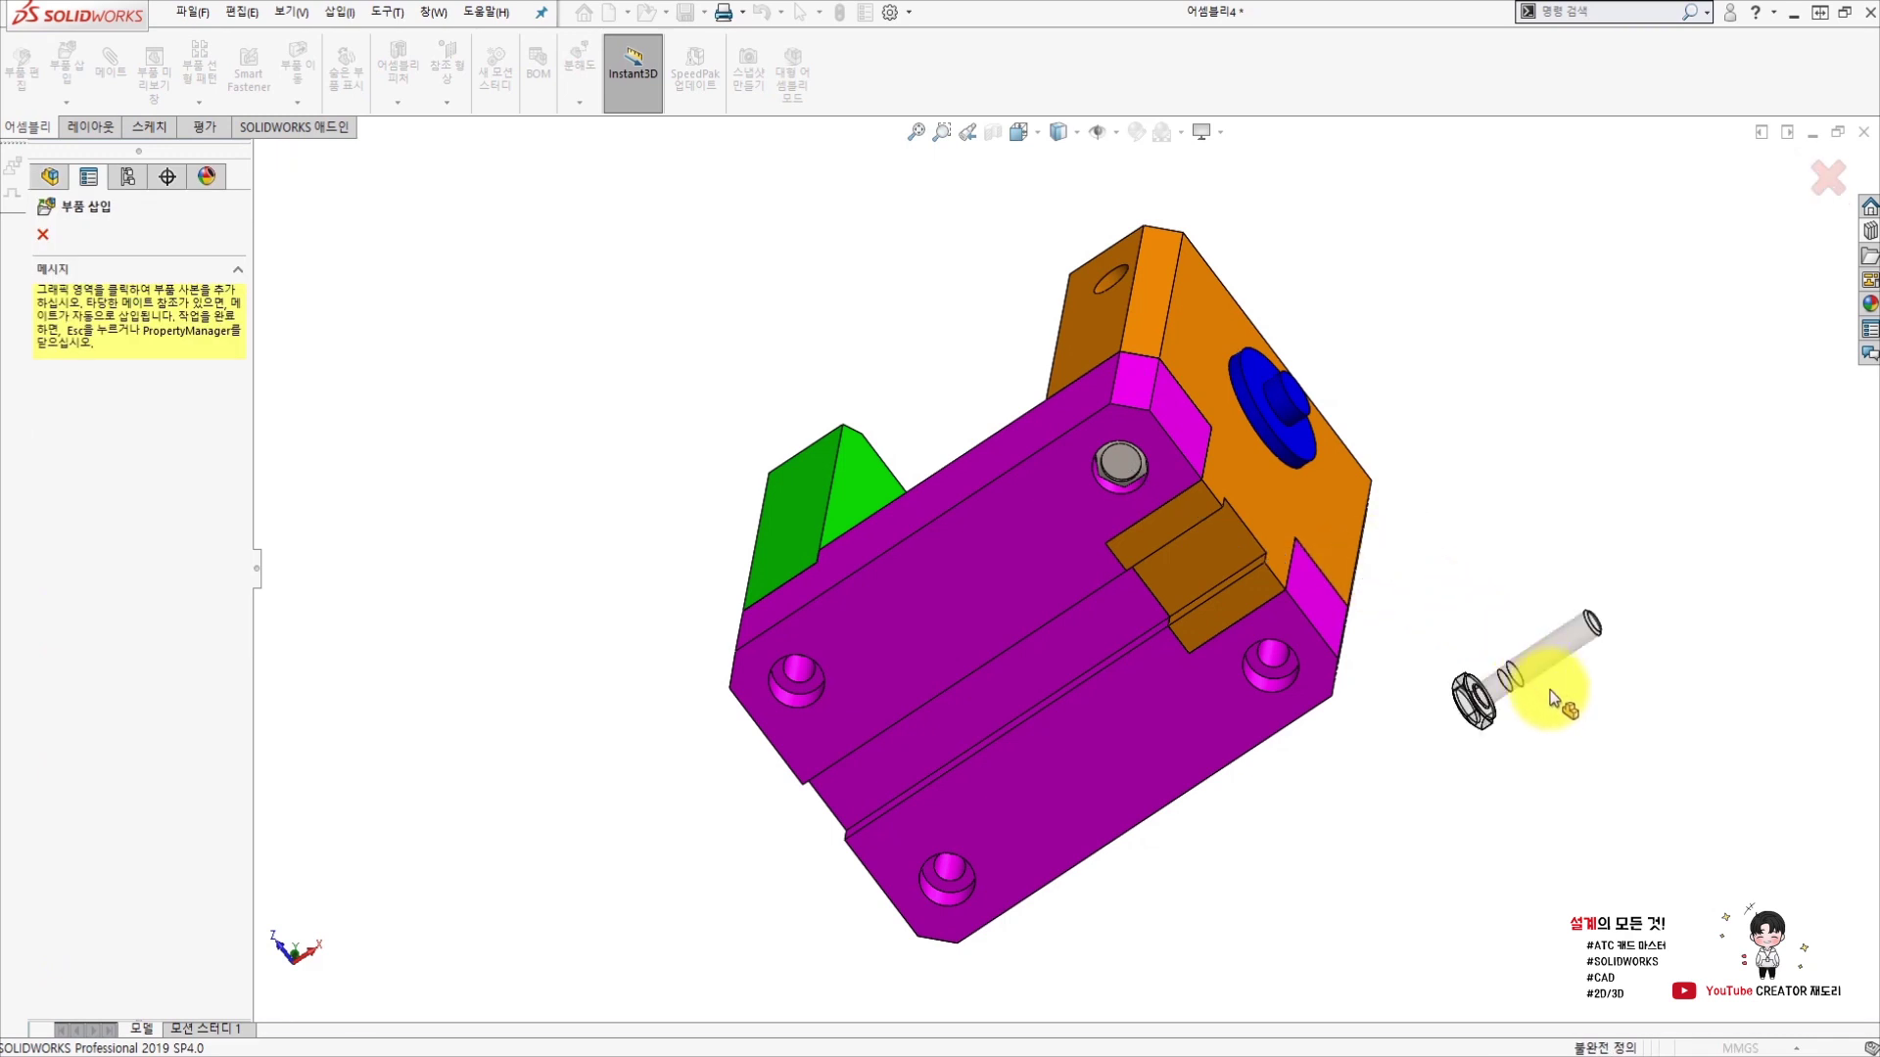
Place bolt copies in the right, bottom and lower-left counterbored holes, then end insertion.
{"action": "left_click", "coordinate": [1278, 683]}
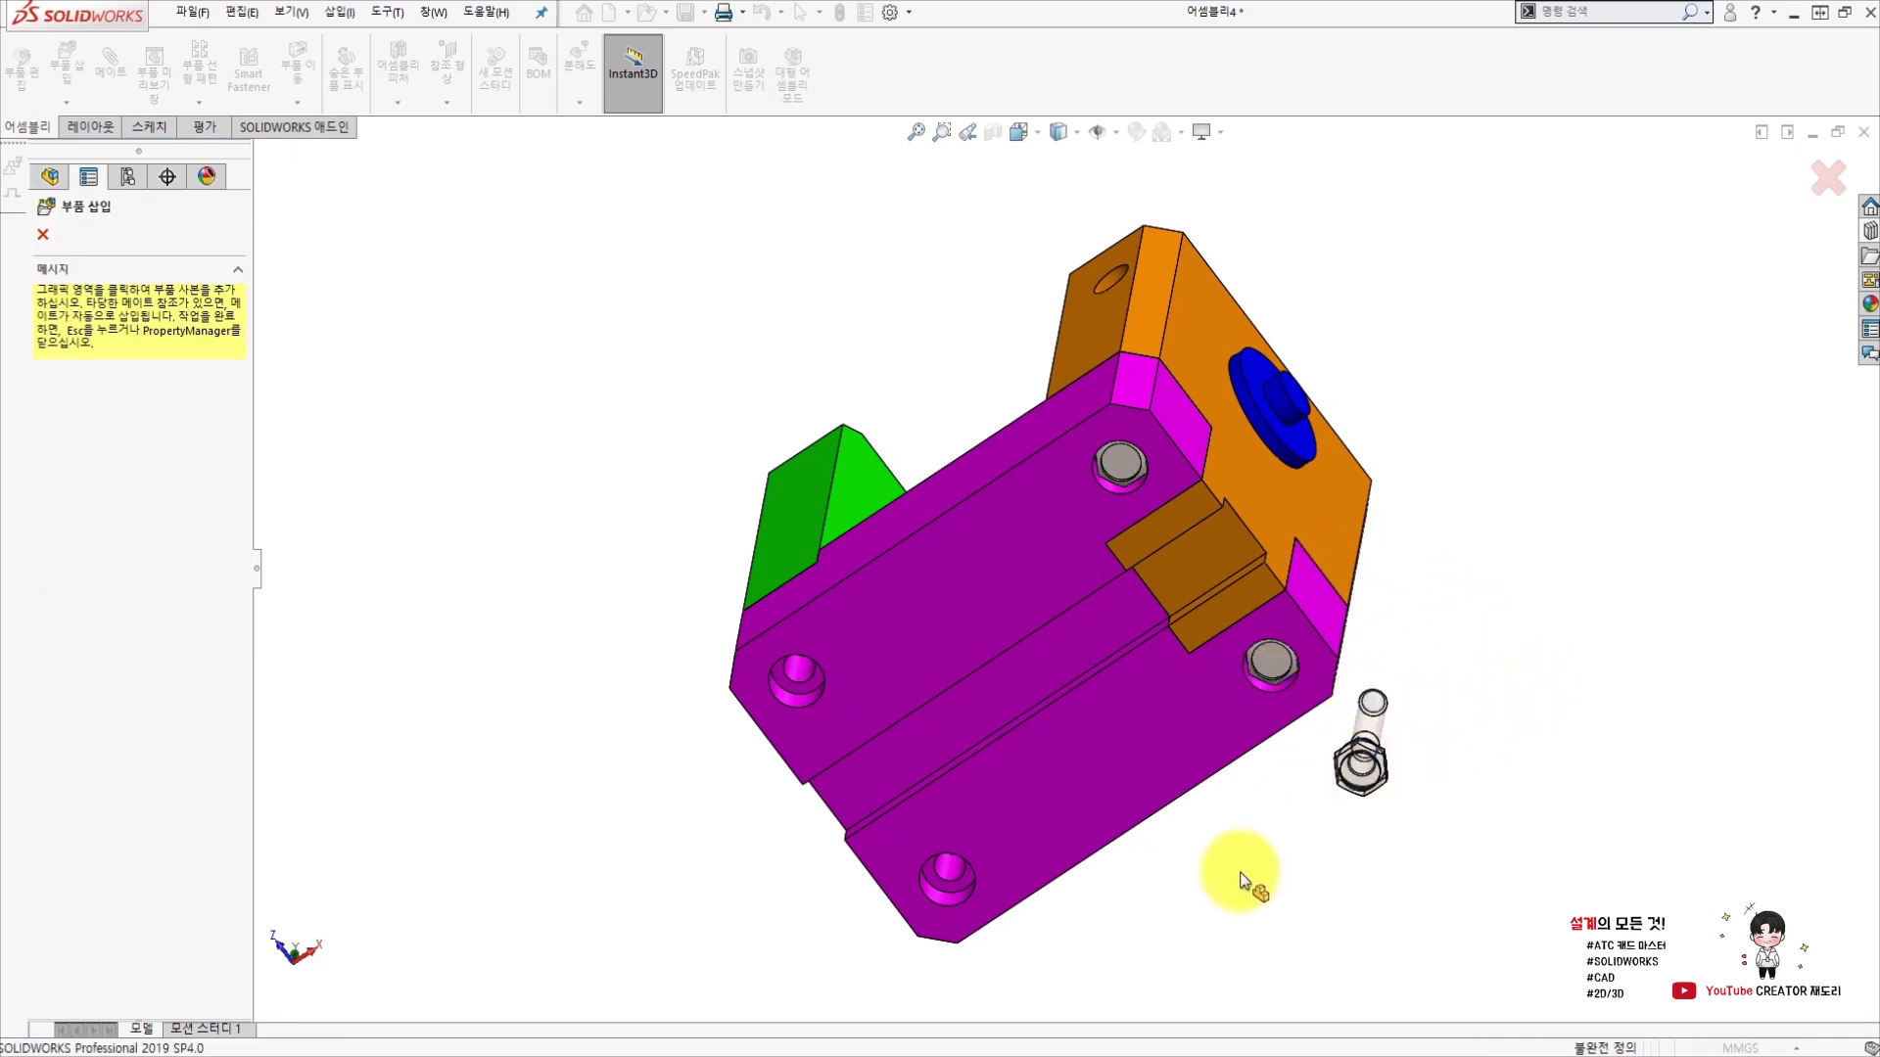
{"action": "left_click", "coordinate": [956, 891]}
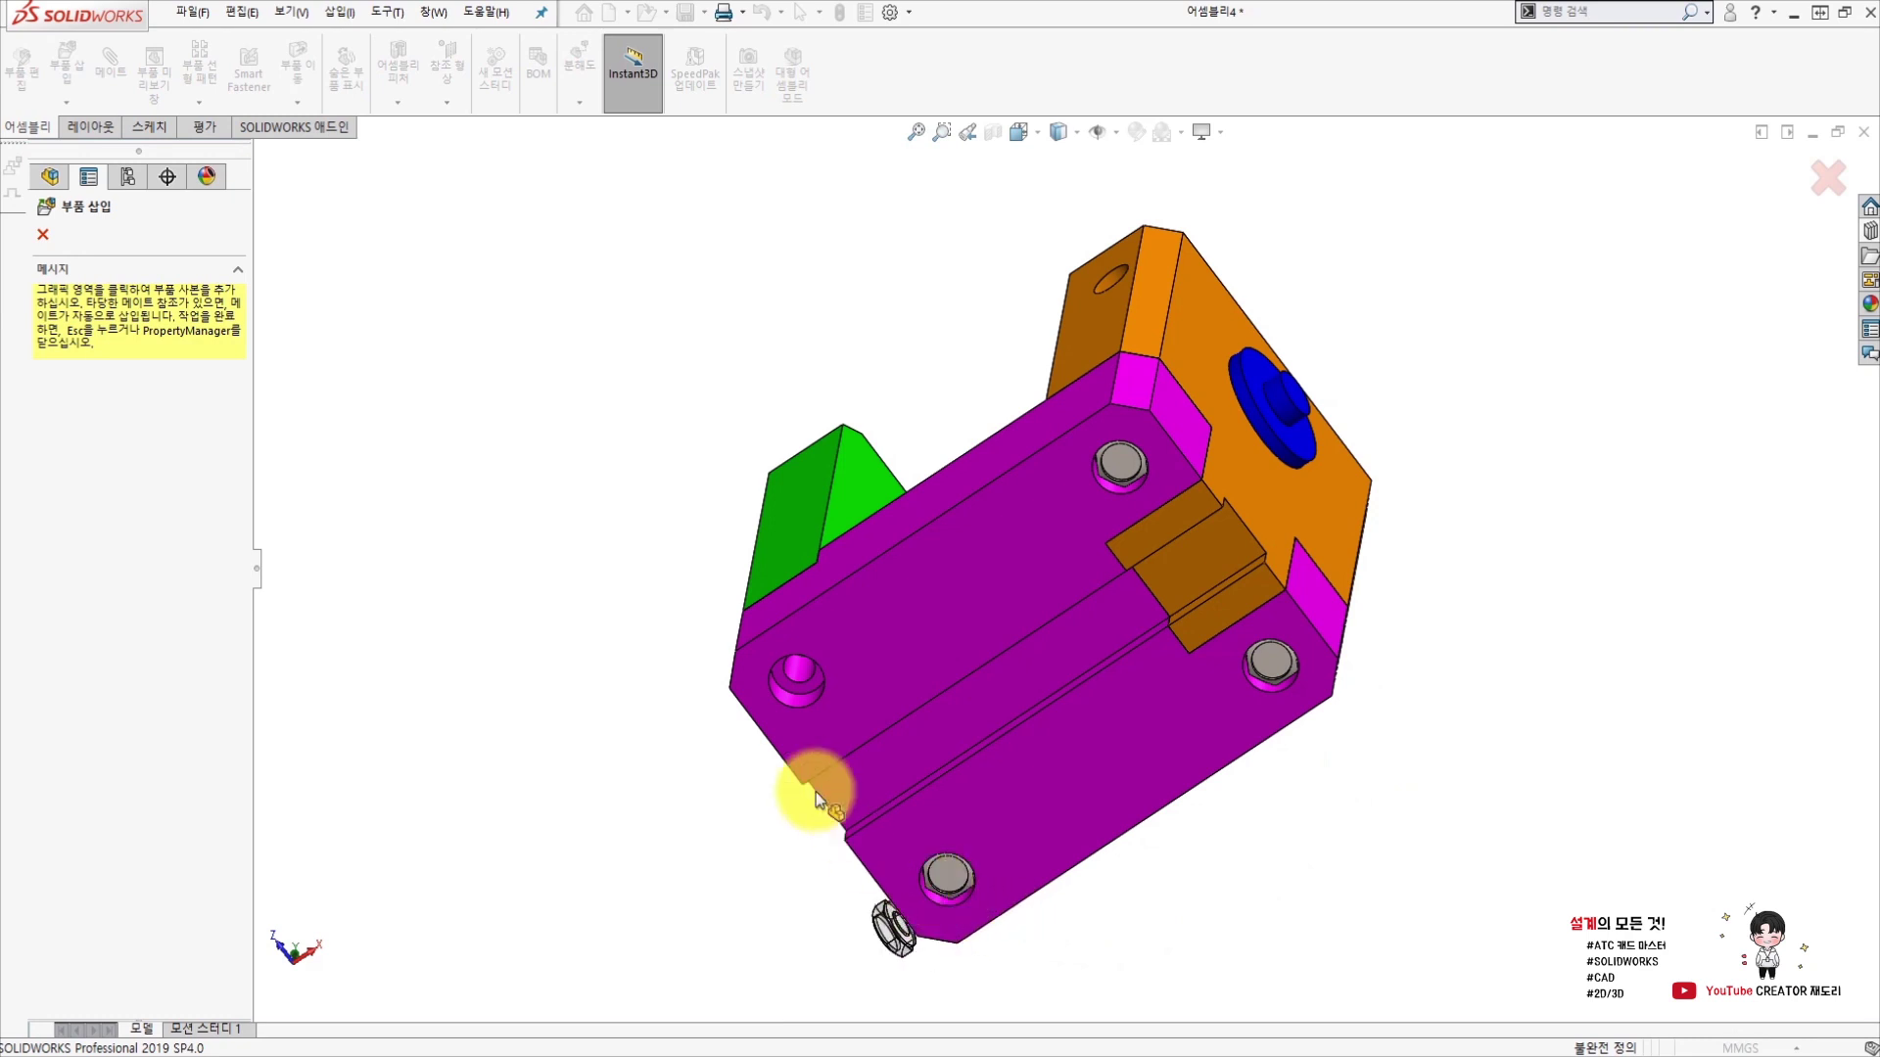
{"action": "left_click", "coordinate": [791, 689]}
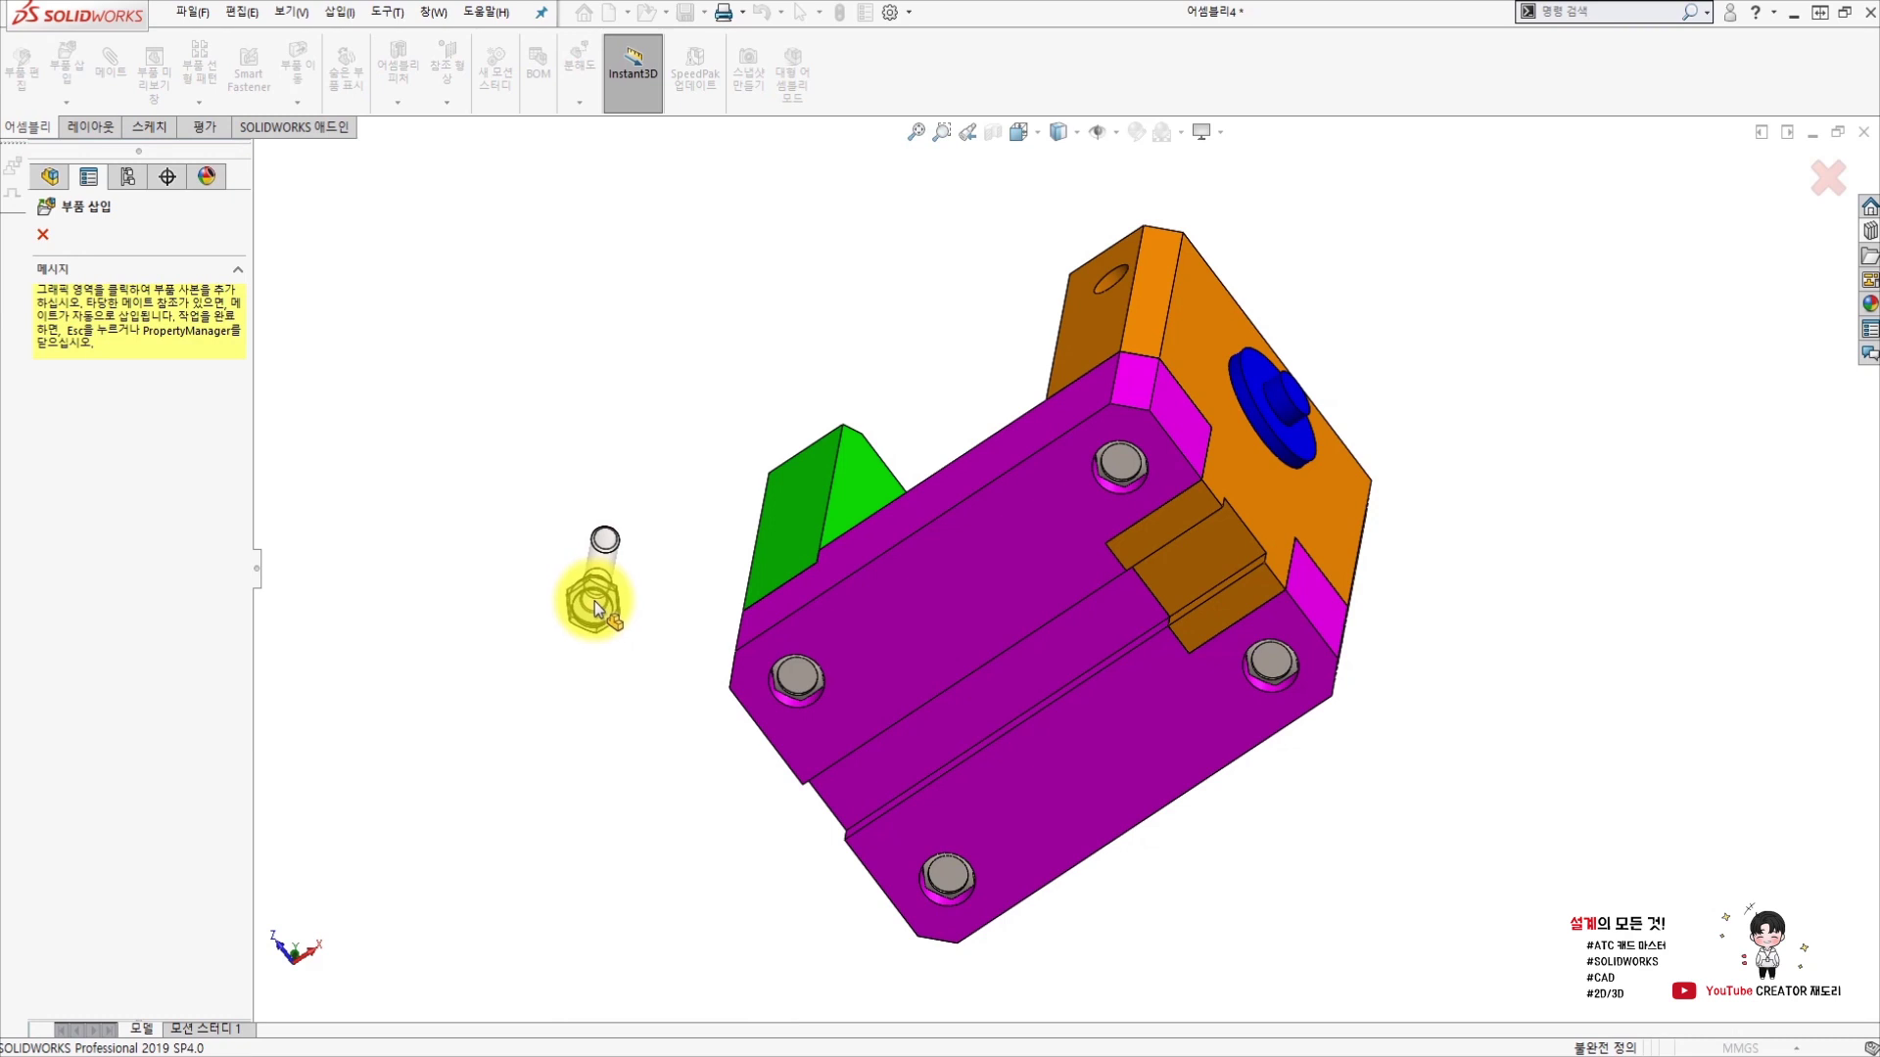
{"action": "key", "text": "Escape"}
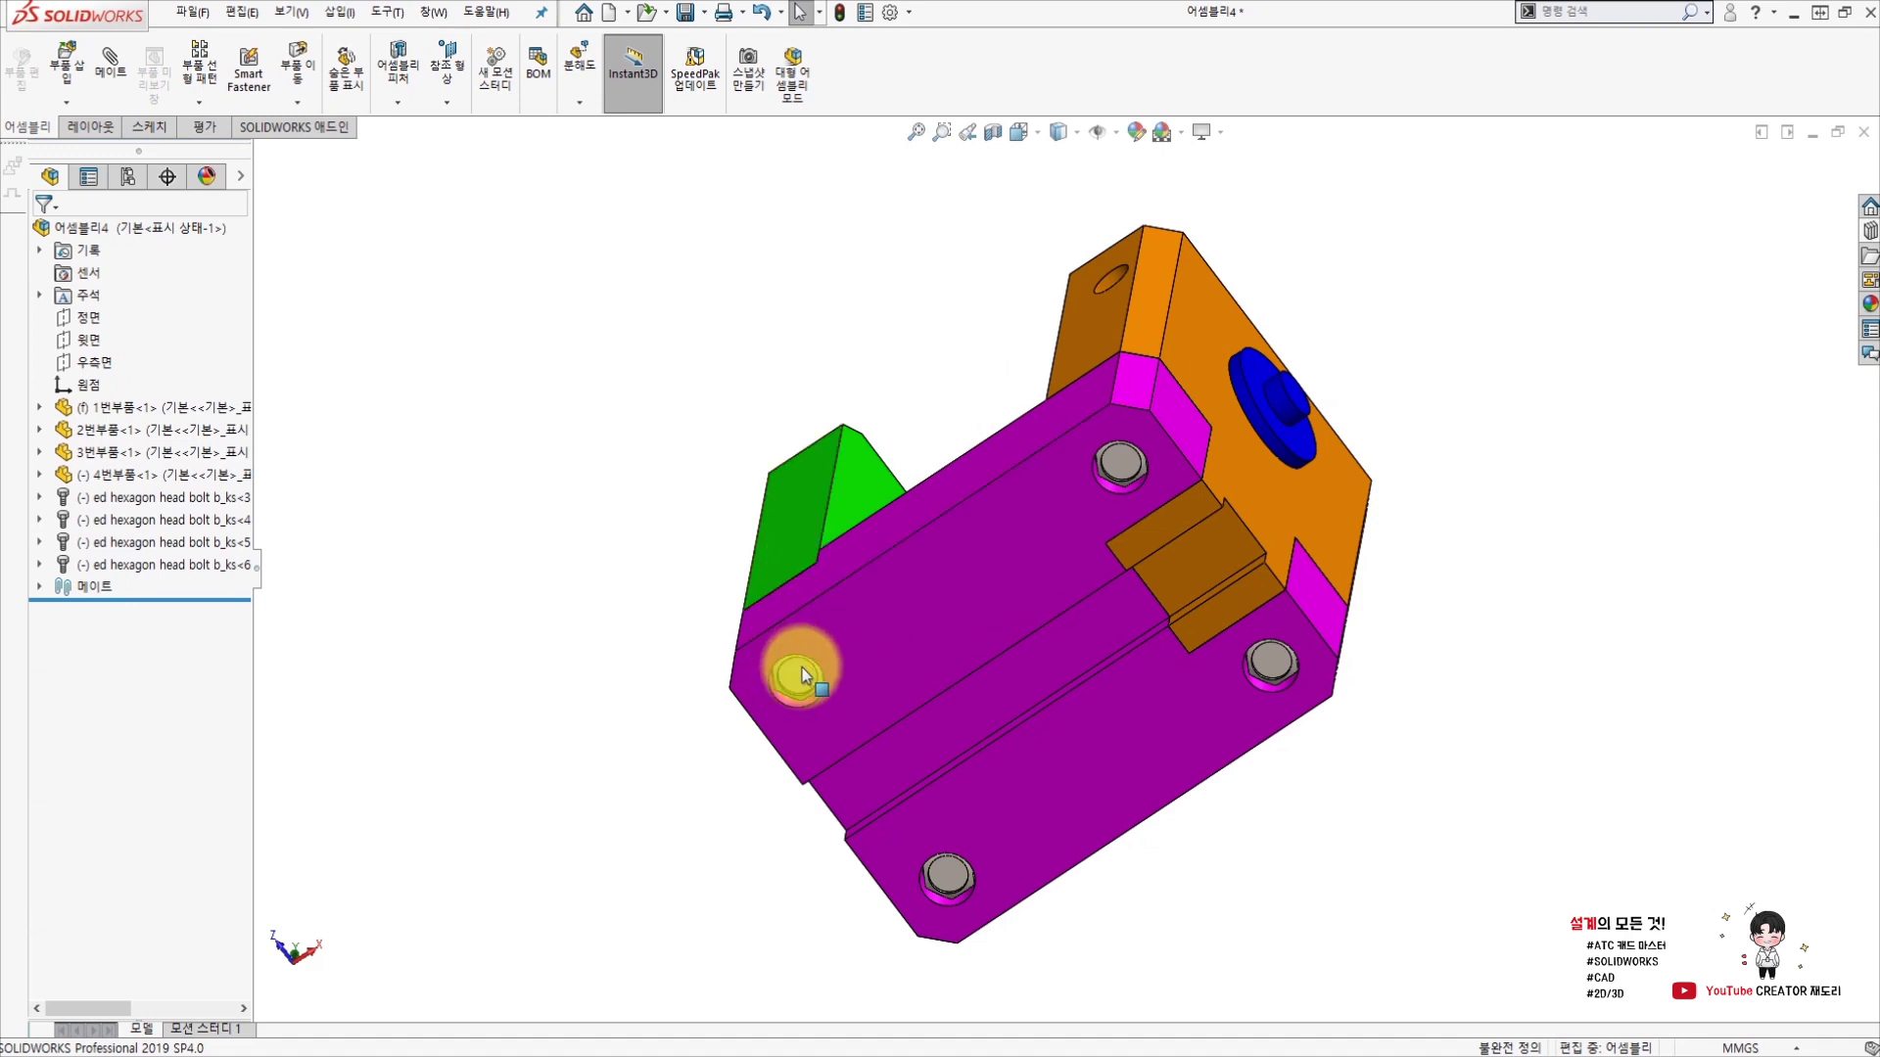
Create a section view through the assembly with the cut plane offset 14 mm.
{"action": "mouse_move", "coordinate": [866, 421]}
{"action": "middle_mouse_down"}
{"action": "mouse_move", "coordinate": [861, 852]}
{"action": "mouse_move", "coordinate": [840, 747]}
{"action": "mouse_move", "coordinate": [803, 730]}
{"action": "middle_mouse_up"}
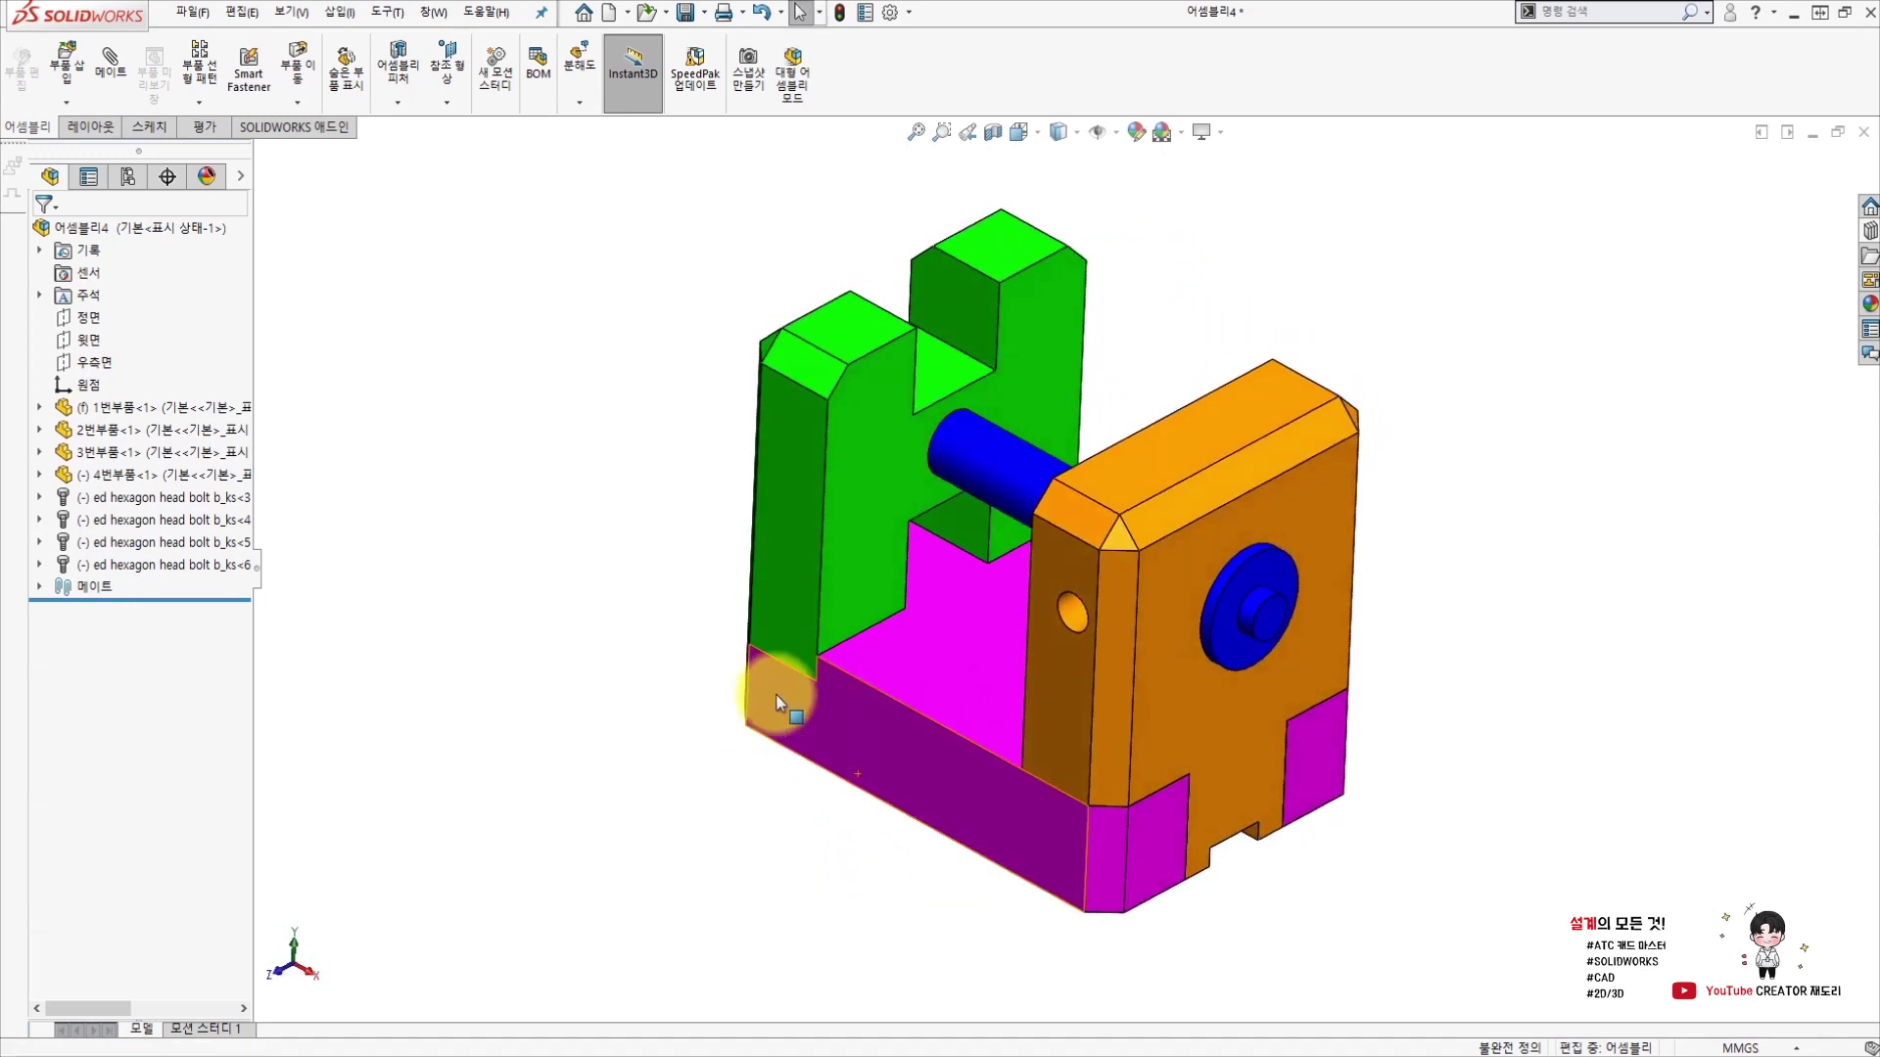
{"action": "left_click", "coordinate": [992, 137]}
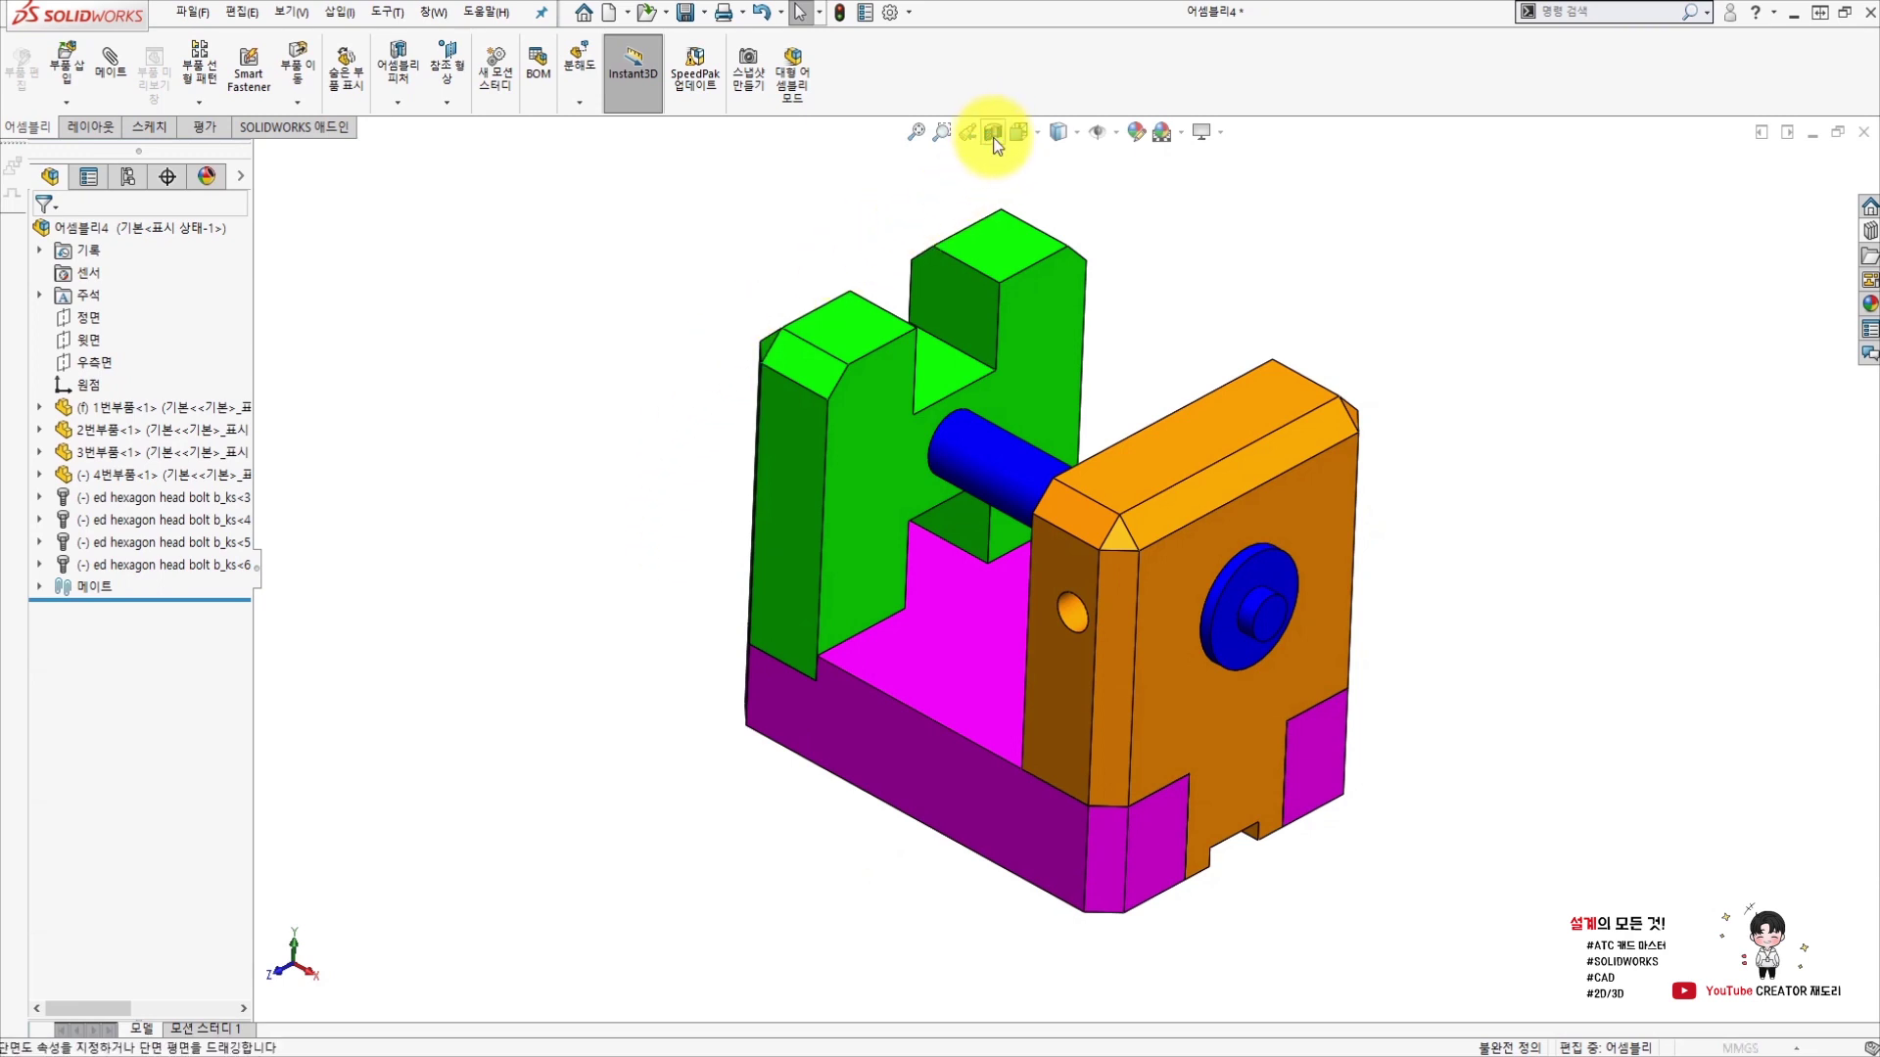
{"action": "left_click_drag", "start_coordinate": [947, 648], "coordinate": [906, 661]}
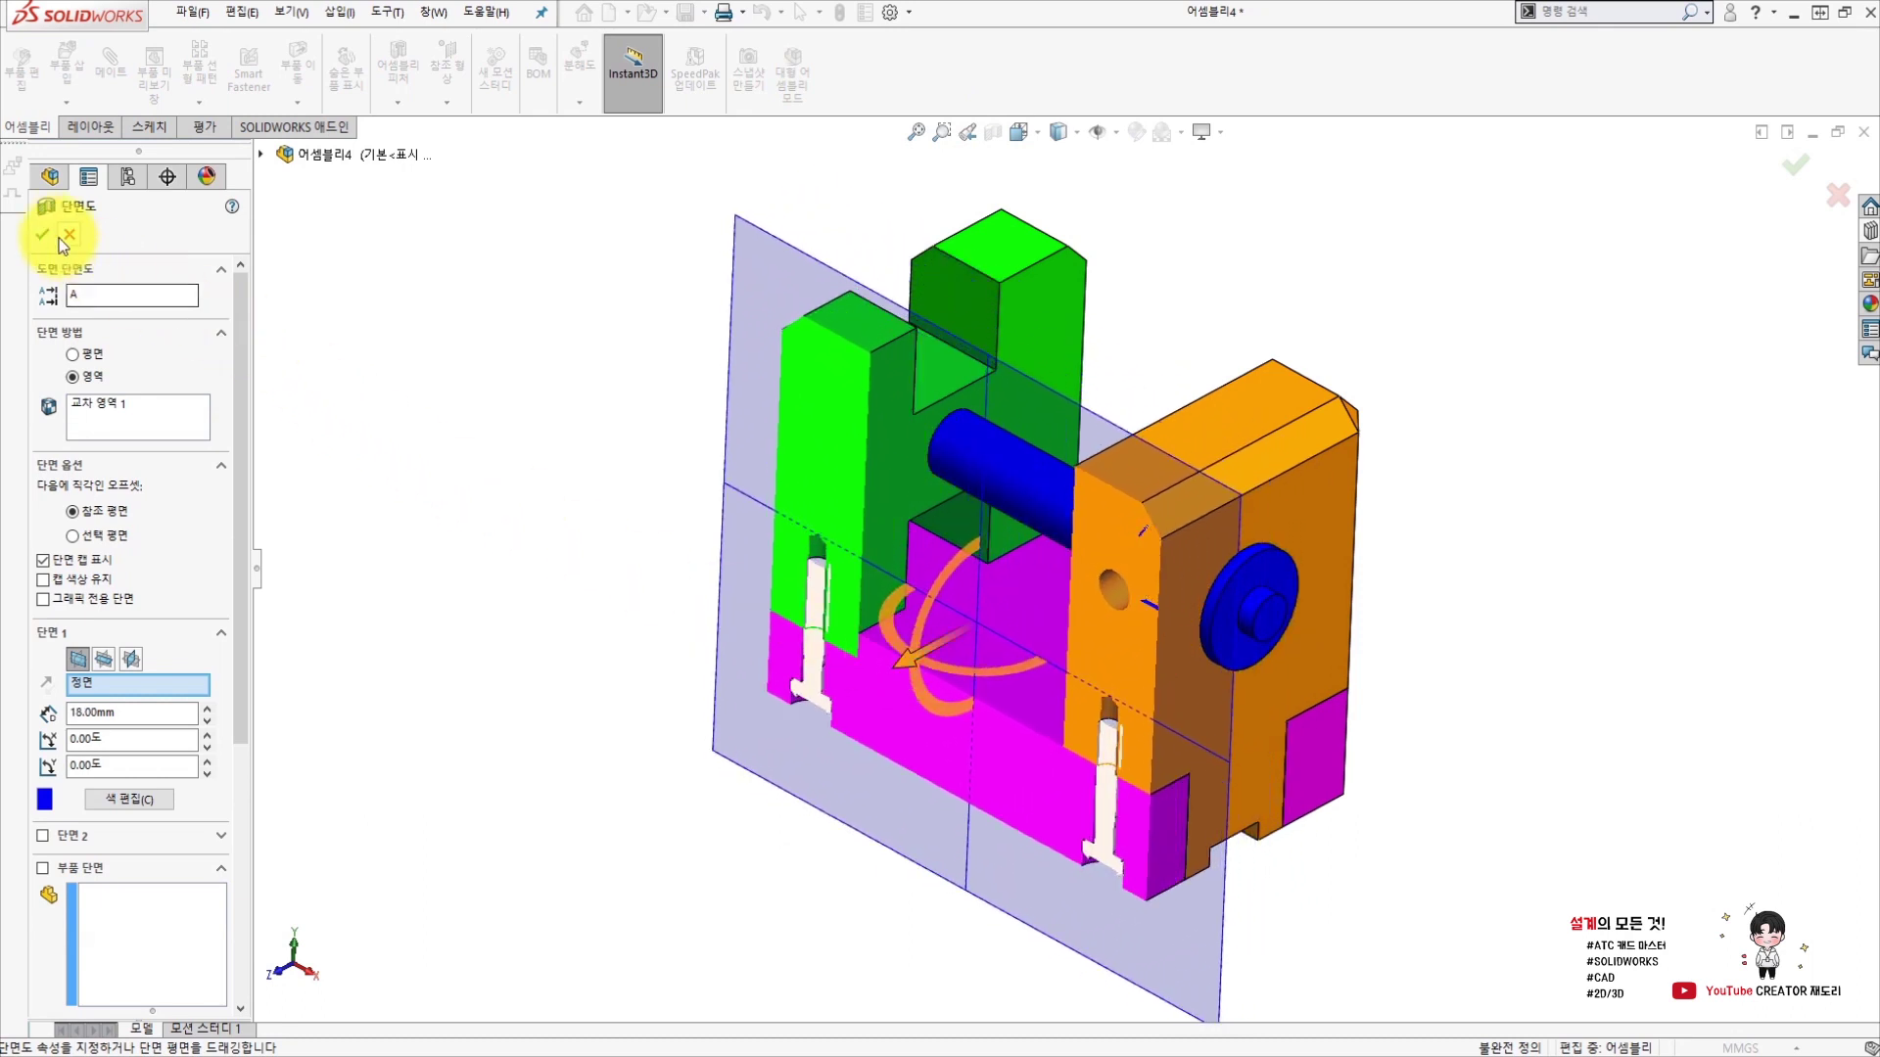
{"action": "left_click", "coordinate": [42, 234]}
Inspect the bolts in the cut, then turn off the section and return to isometric view.
{"action": "mouse_move", "coordinate": [911, 685]}
{"action": "middle_mouse_down"}
{"action": "mouse_move", "coordinate": [951, 699]}
{"action": "mouse_move", "coordinate": [999, 591]}
{"action": "mouse_move", "coordinate": [839, 637]}
{"action": "middle_mouse_up"}
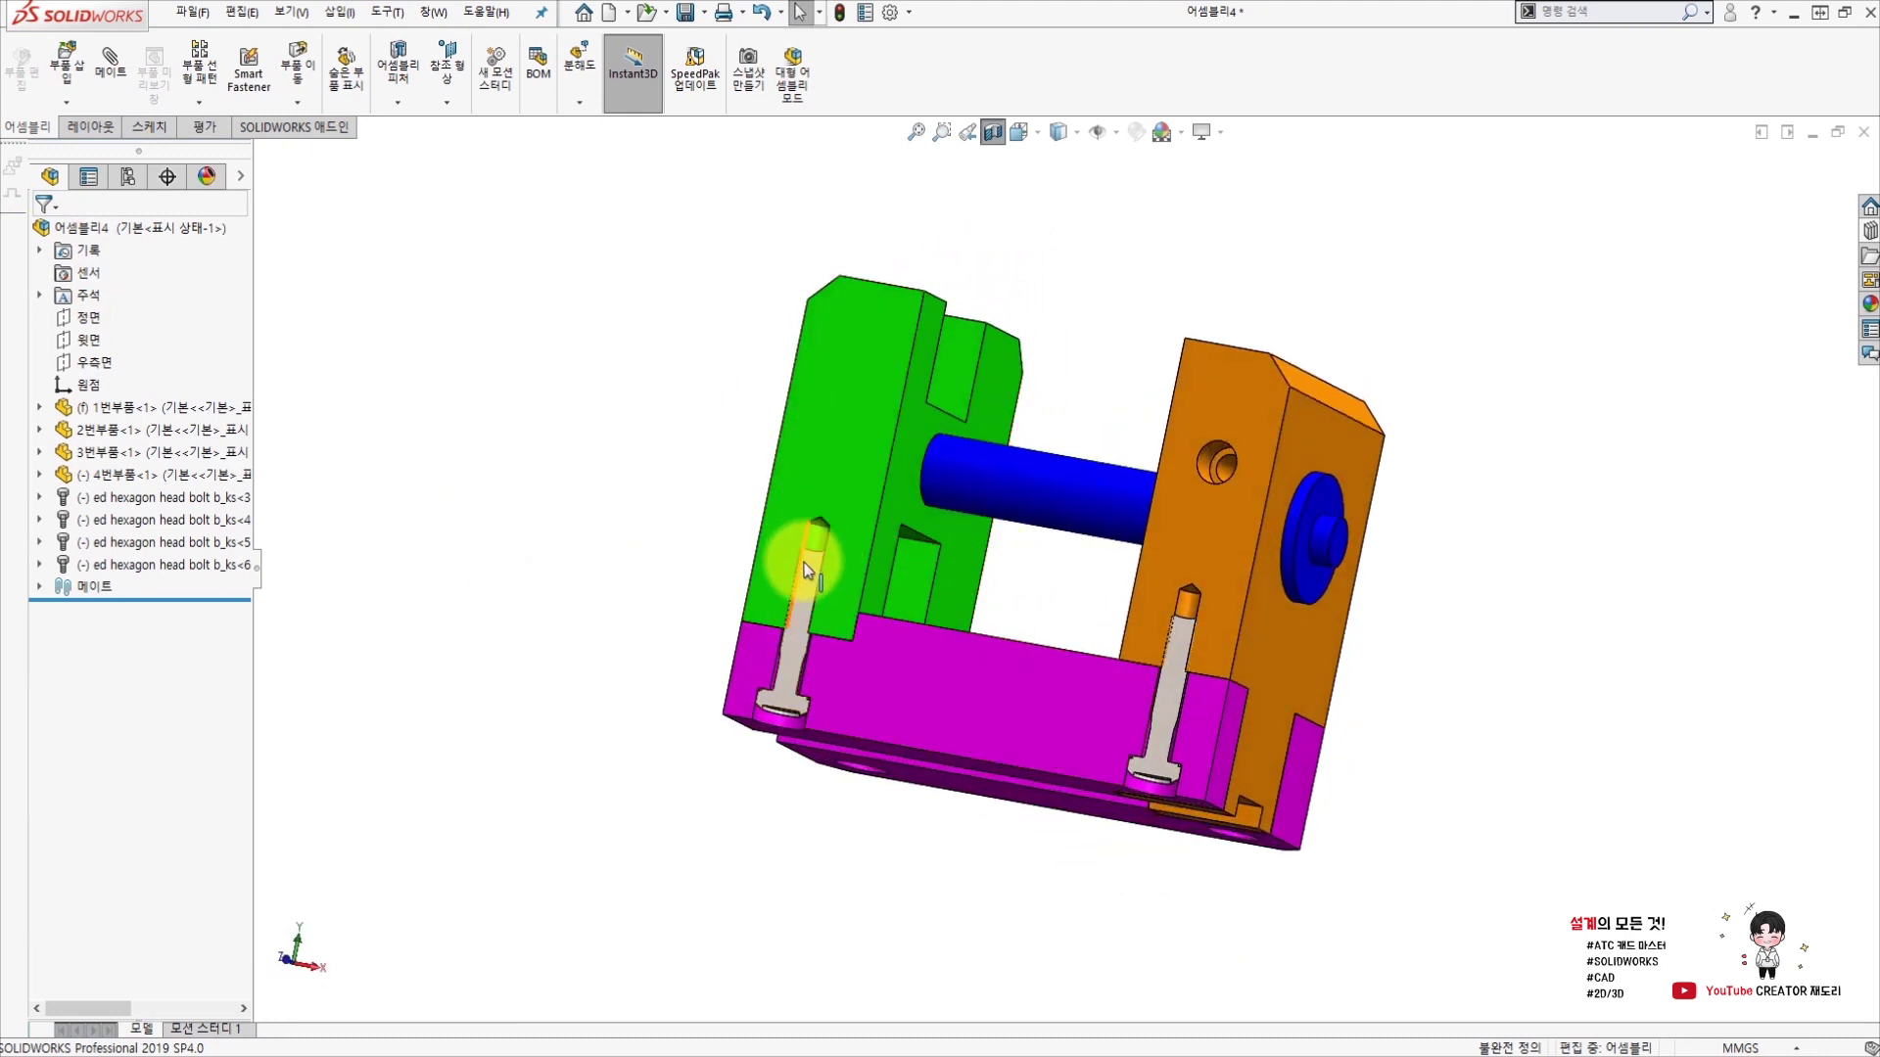
{"action": "right_click", "coordinate": [799, 644]}
{"action": "mouse_move", "coordinate": [796, 671]}
{"action": "middle_mouse_down"}
{"action": "mouse_move", "coordinate": [671, 629]}
{"action": "mouse_move", "coordinate": [650, 679]}
{"action": "mouse_move", "coordinate": [673, 678]}
{"action": "middle_mouse_up"}
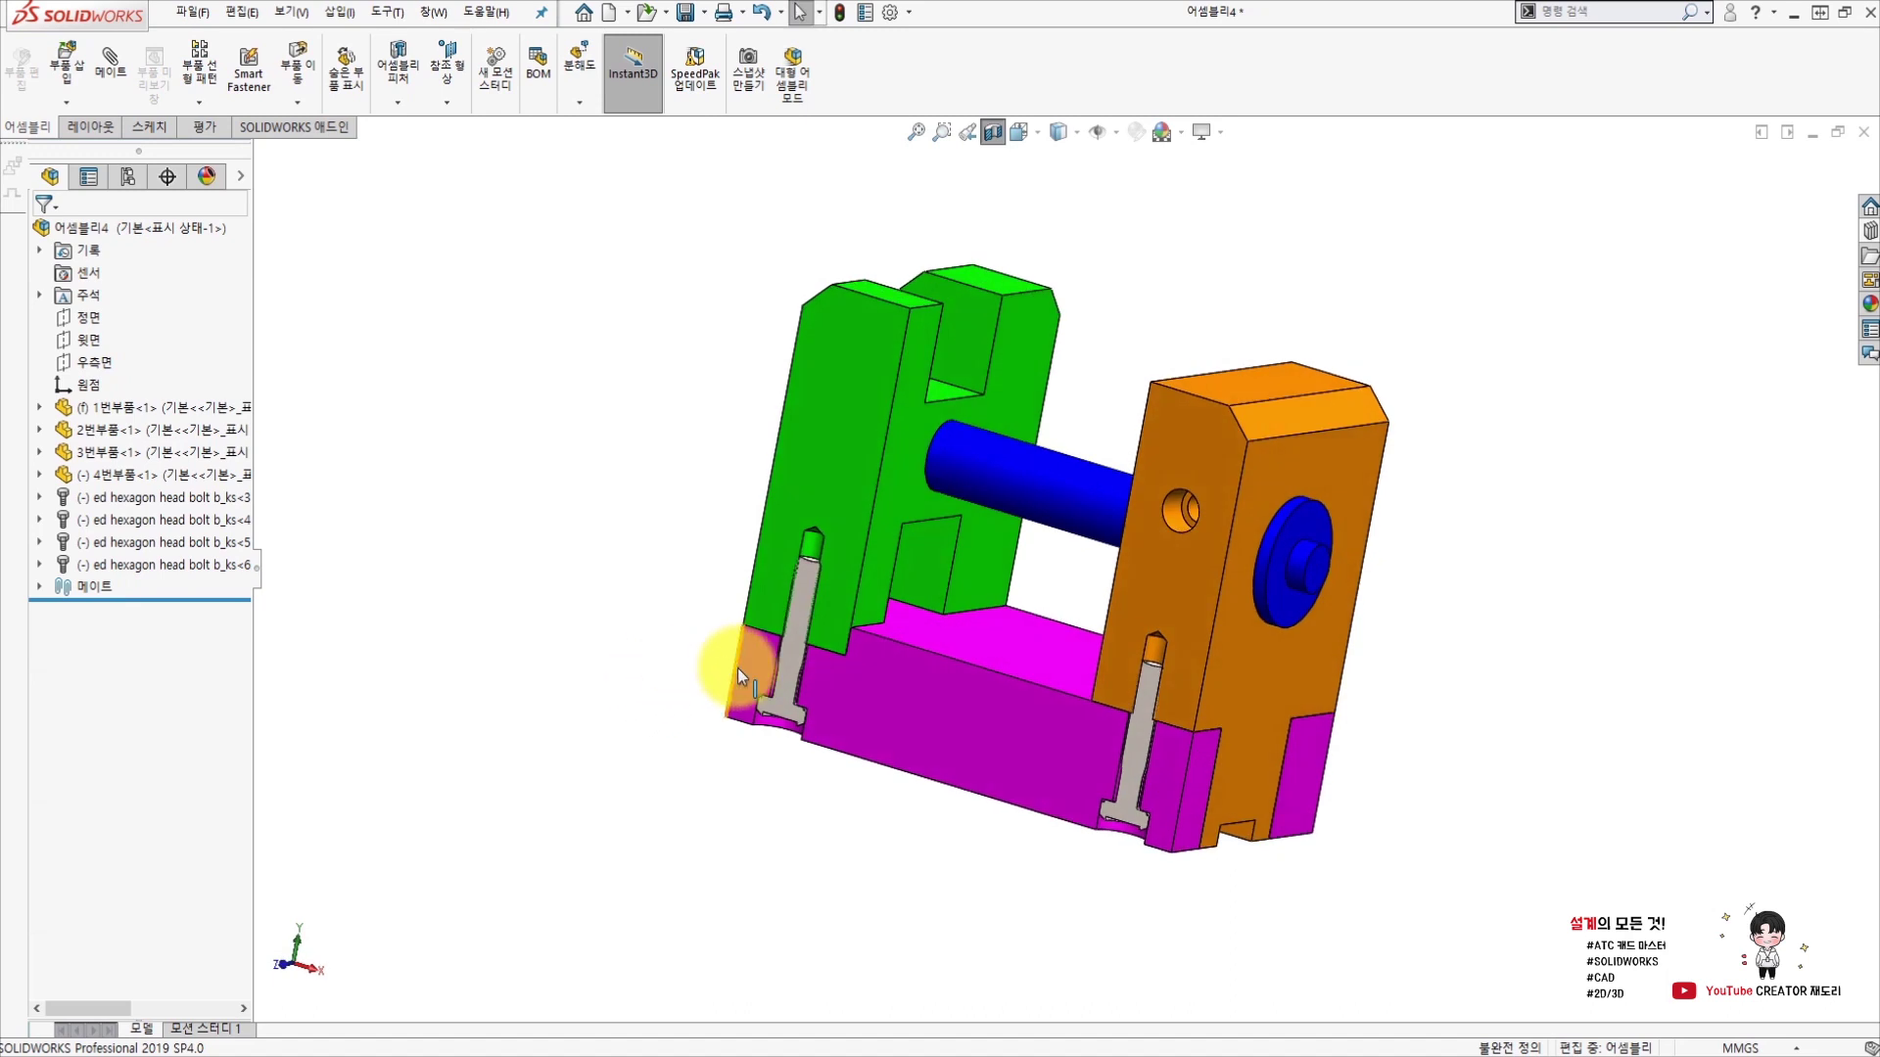
{"action": "scroll", "coordinate": [842, 605], "scroll_direction": "down", "scroll_amount": 3}
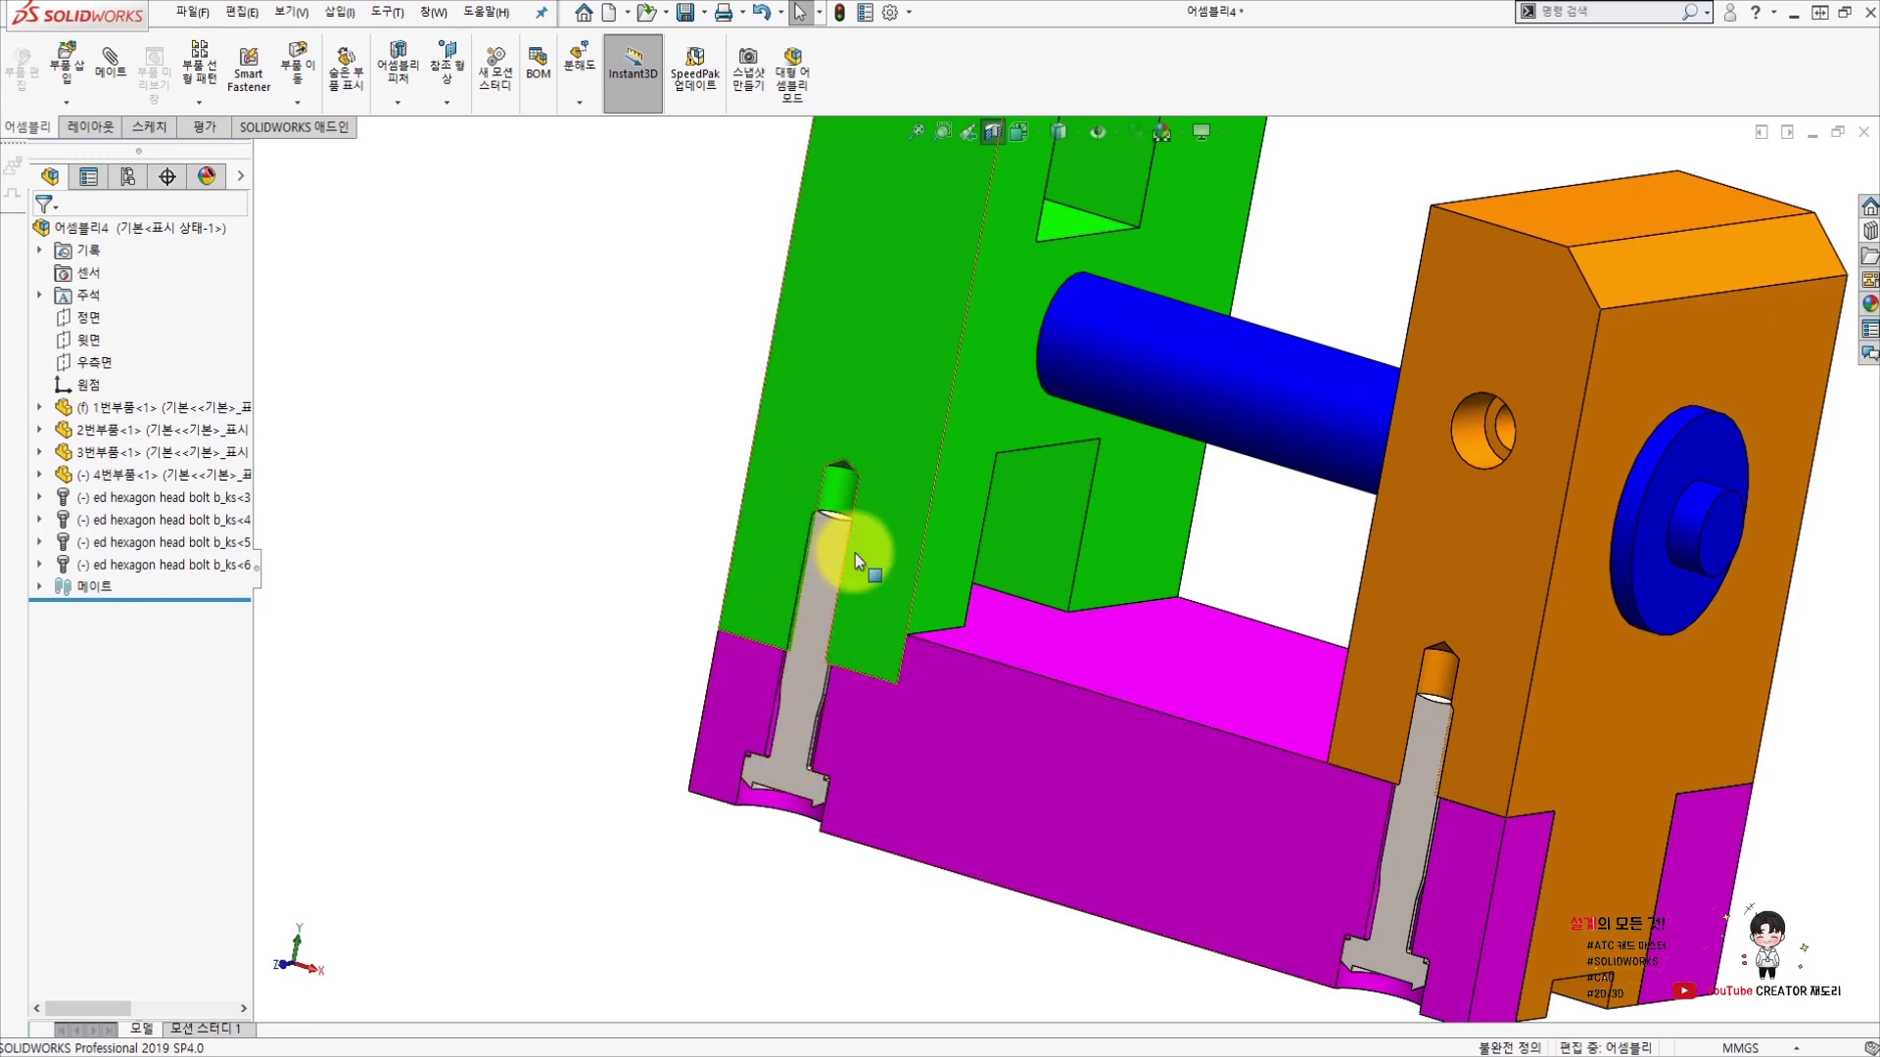
{"action": "middle_click_drag", "start_coordinate": [920, 526], "coordinate": [924, 566]}
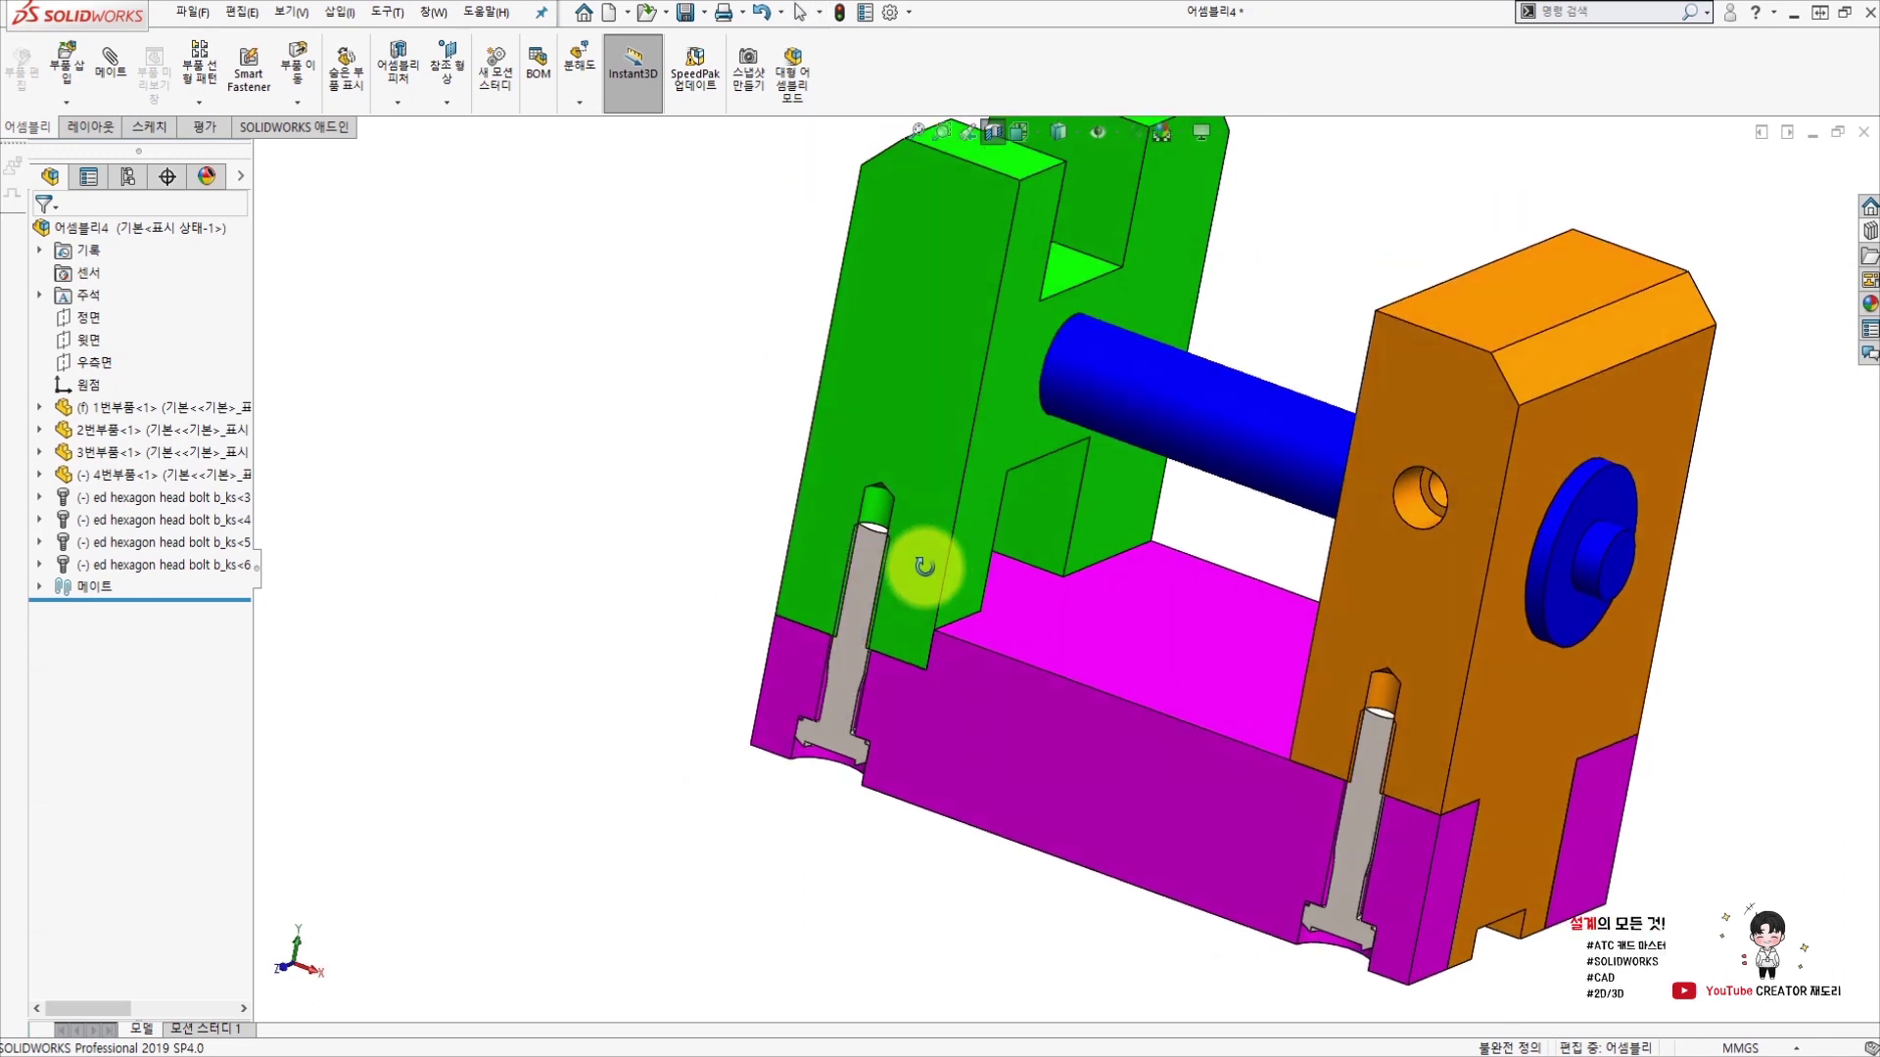
{"action": "left_click", "coordinate": [991, 134]}
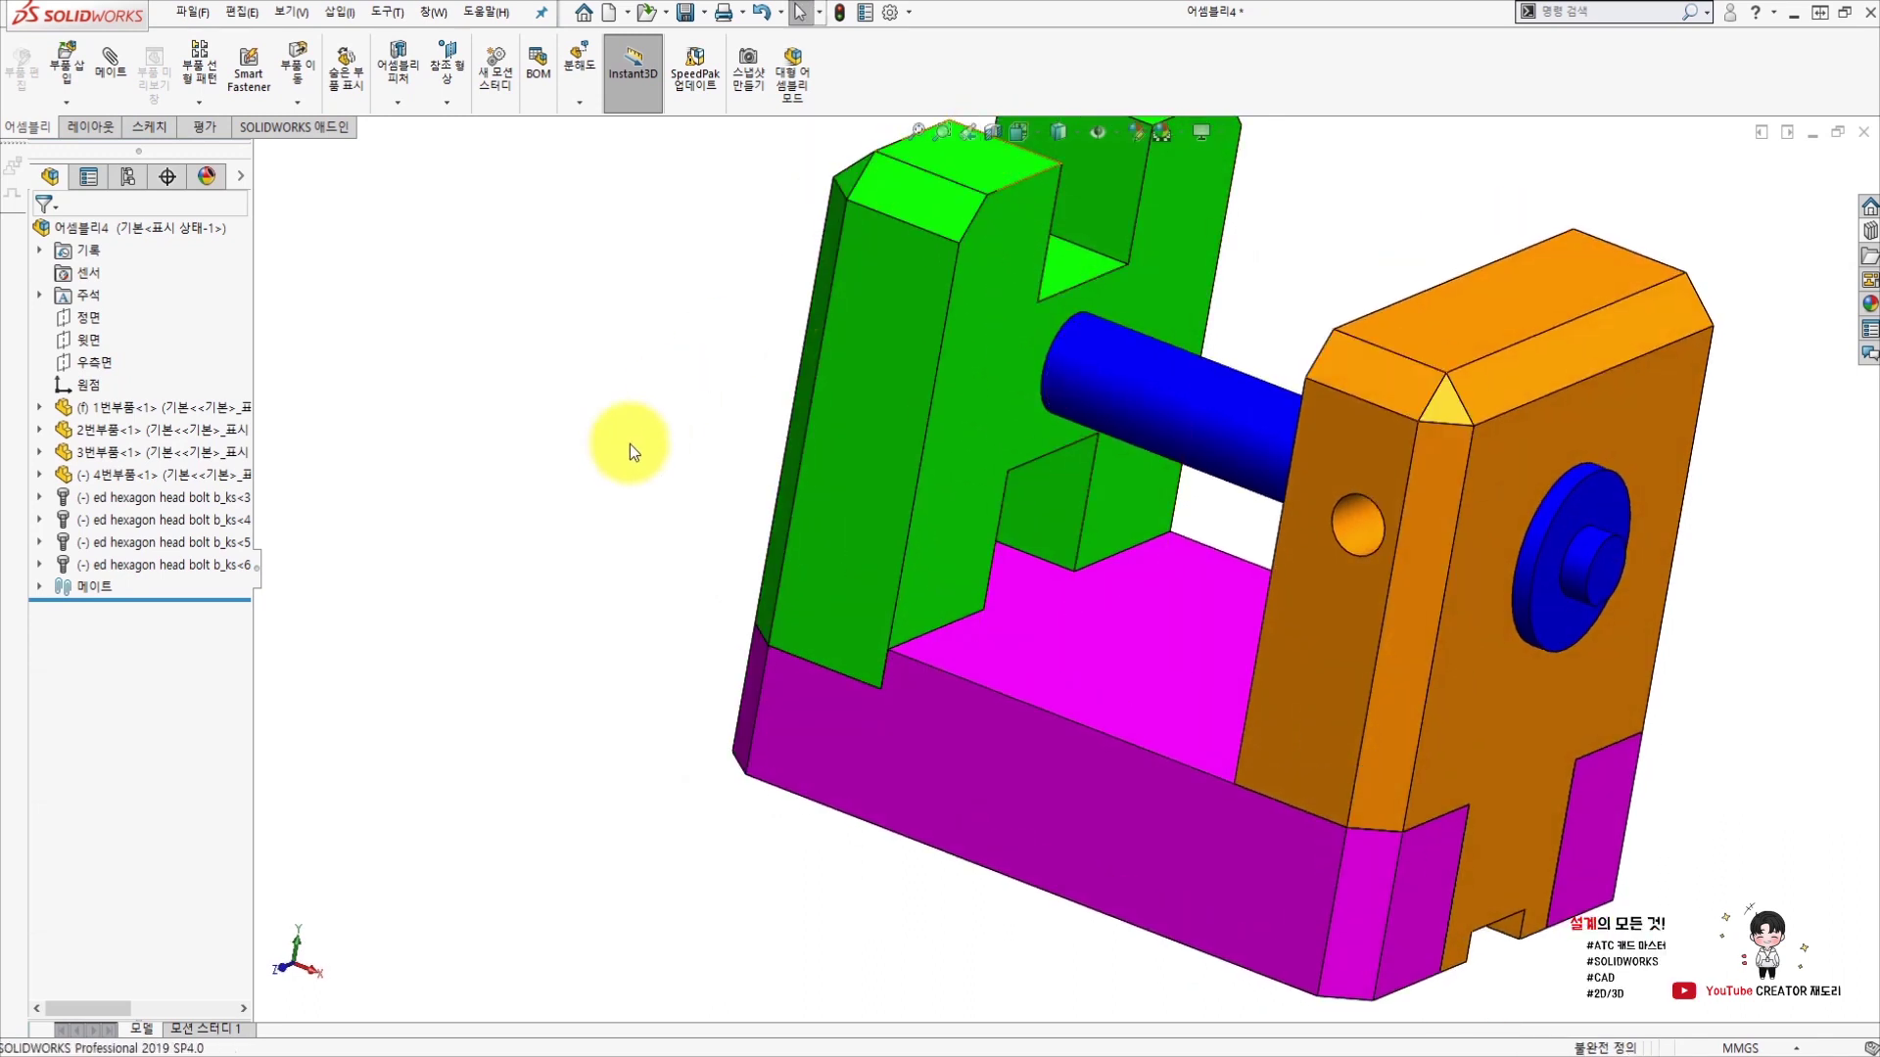
{"action": "key", "text": "ctrl+7"}
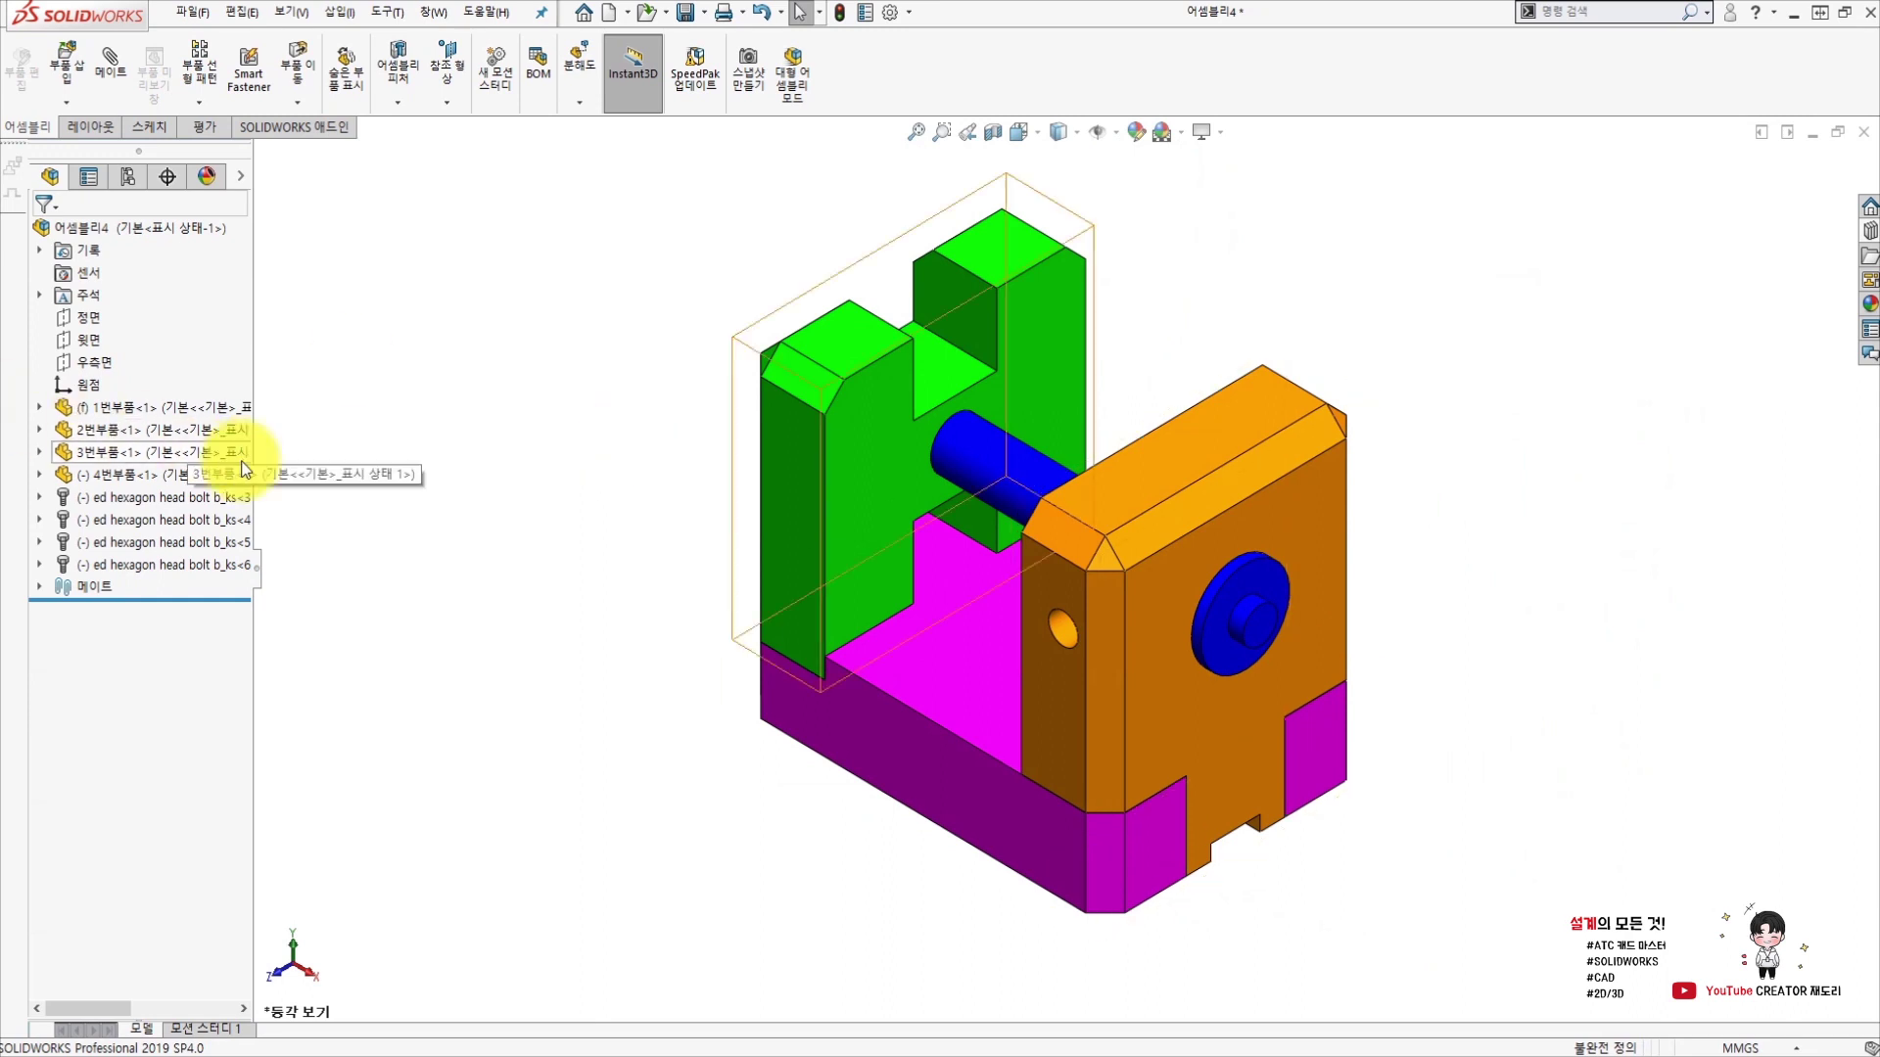
{"action": "mouse_move", "coordinate": [646, 573]}
{"action": "middle_mouse_down"}
{"action": "mouse_move", "coordinate": [664, 496]}
{"action": "mouse_move", "coordinate": [646, 235]}
{"action": "middle_mouse_up"}
{"action": "mouse_move", "coordinate": [1091, 598]}
{"action": "middle_mouse_down"}
{"action": "mouse_move", "coordinate": [1113, 574]}
{"action": "mouse_move", "coordinate": [1147, 596]}
{"action": "middle_mouse_up"}
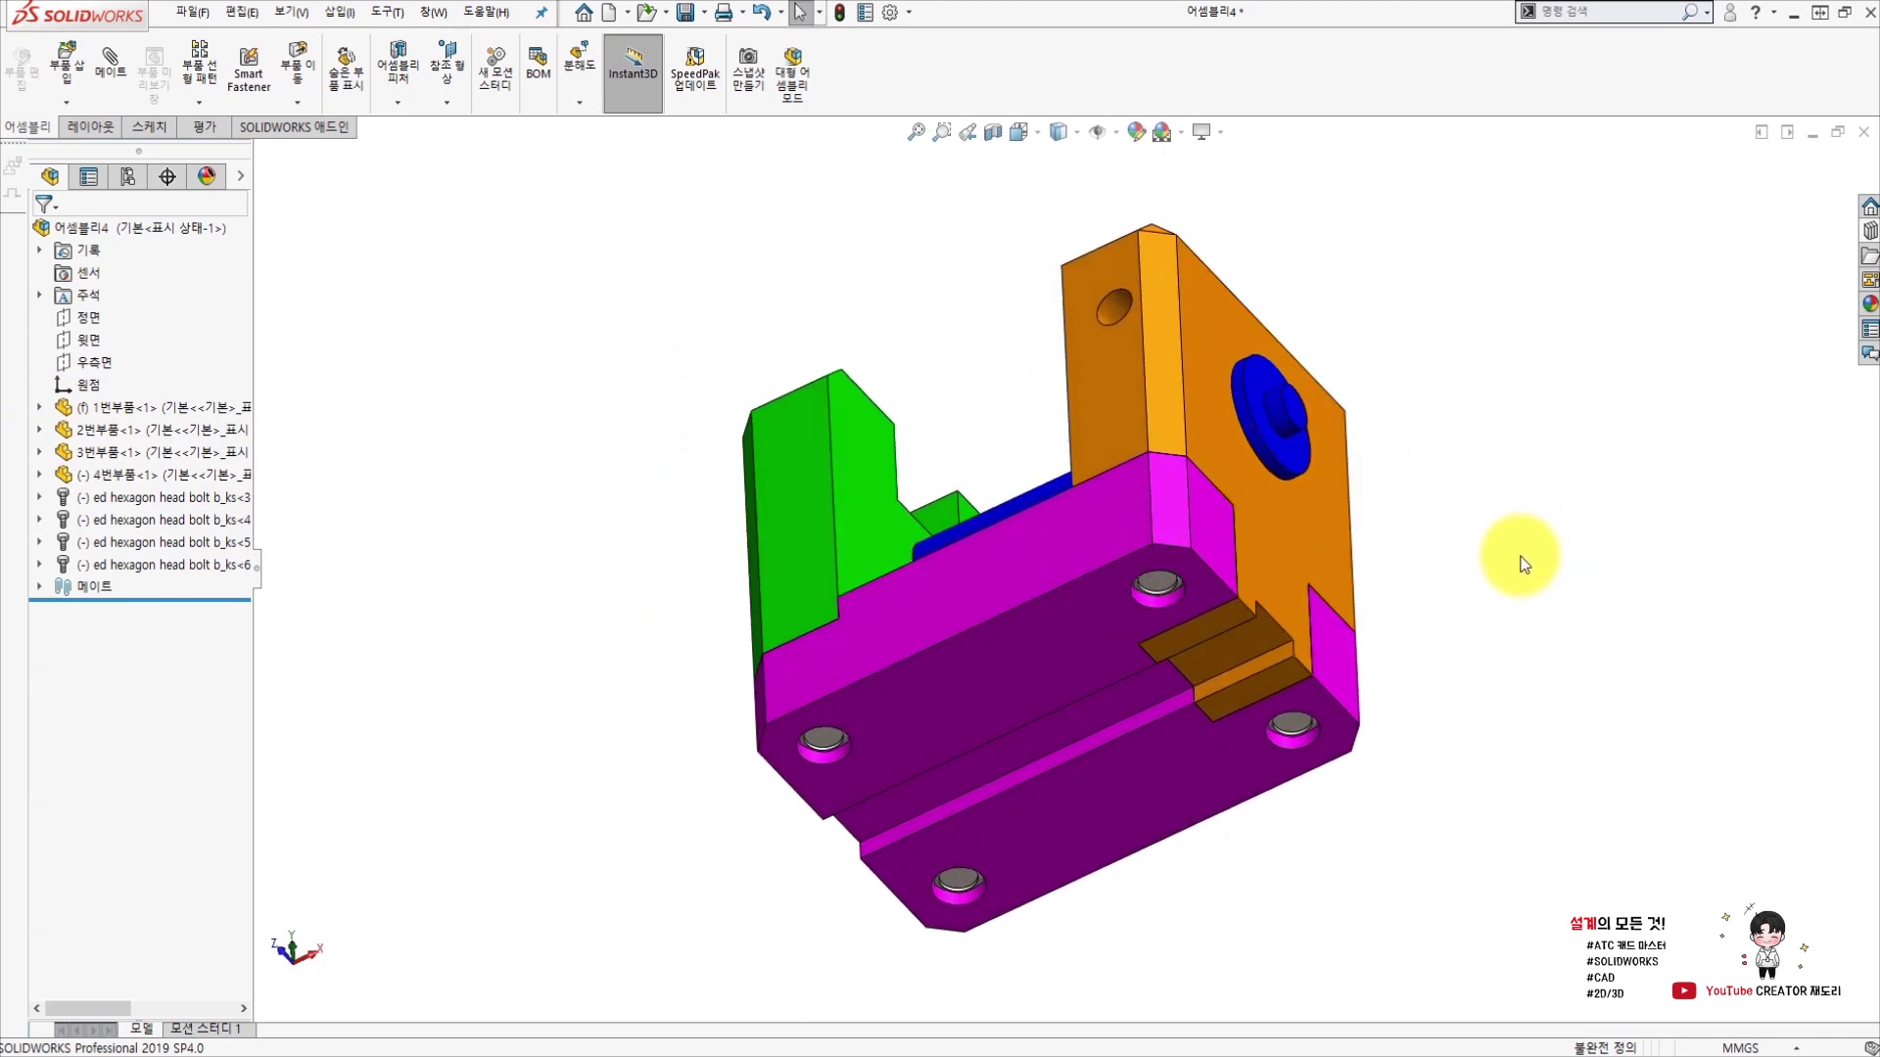
{"action": "mouse_move", "coordinate": [1155, 584]}
{"action": "left_mouse_down"}
{"action": "mouse_move", "coordinate": [1244, 634]}
{"action": "mouse_move", "coordinate": [1541, 479]}
{"action": "left_mouse_up"}
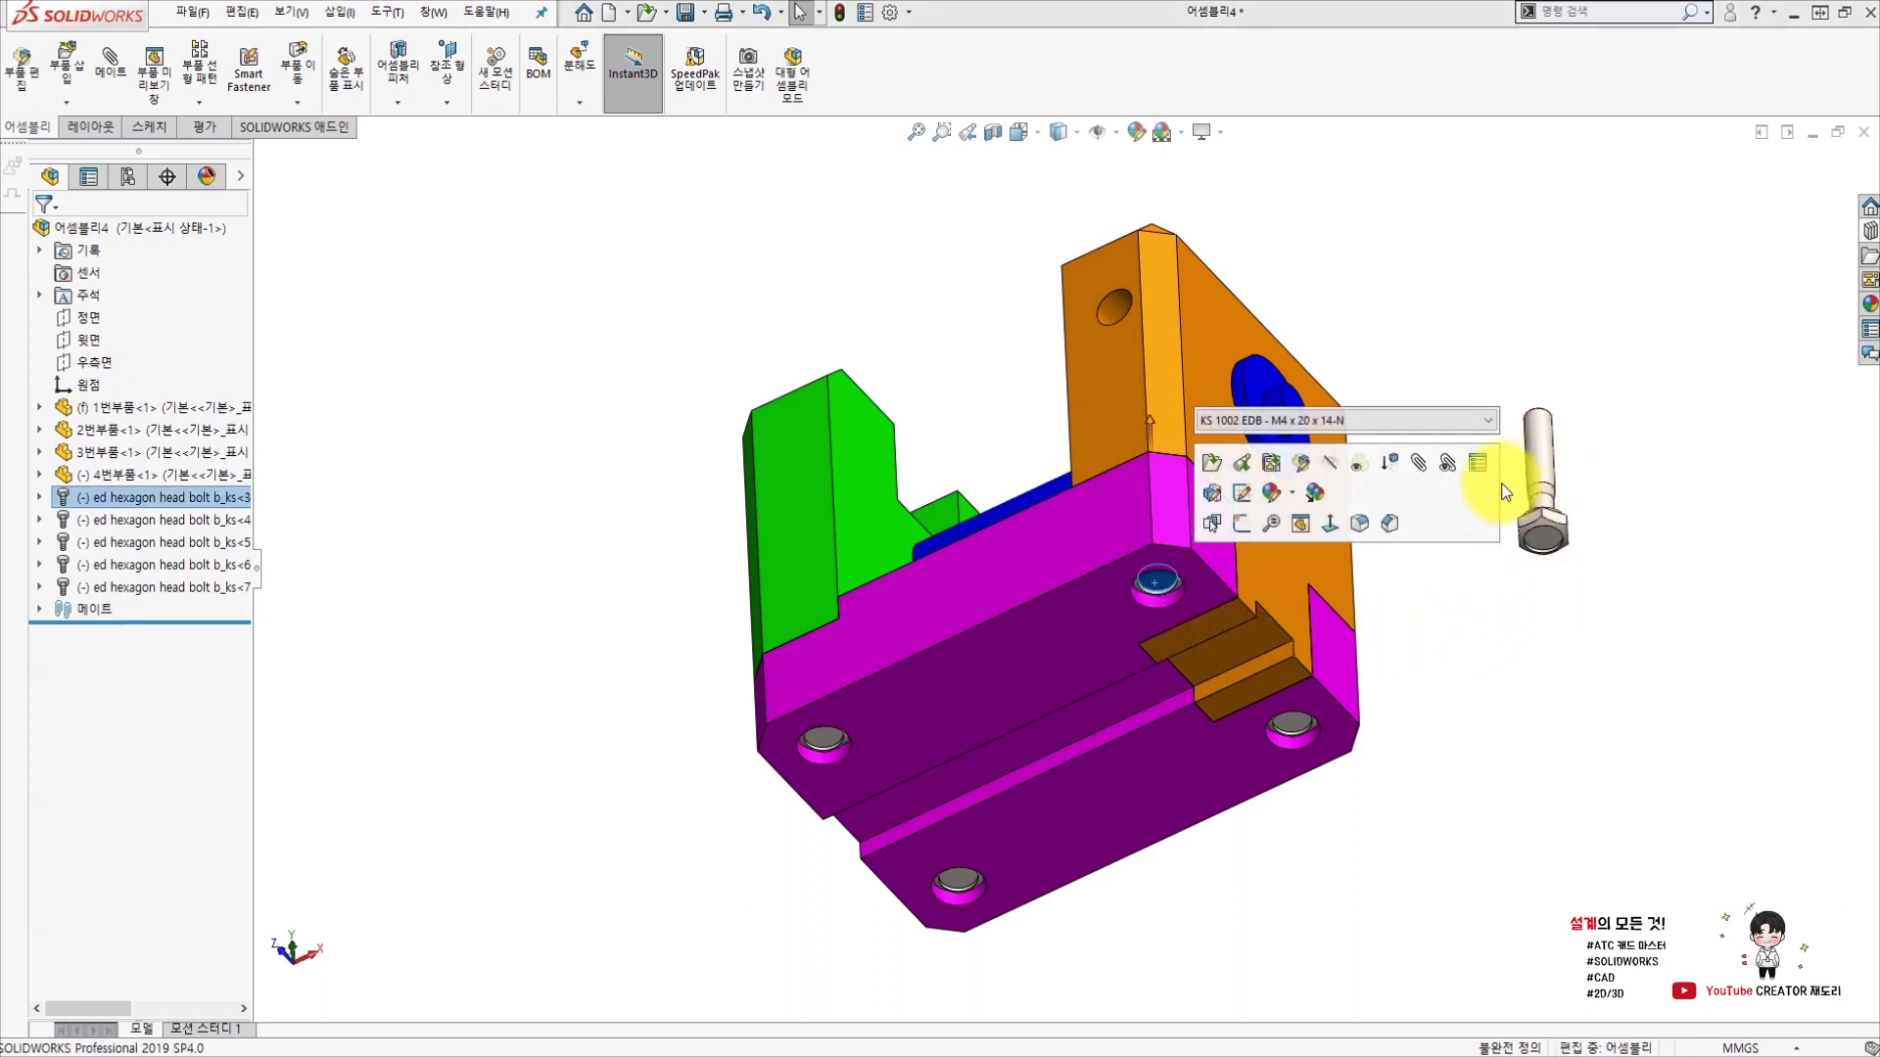
{"action": "middle_click_drag", "start_coordinate": [1453, 597], "coordinate": [1443, 468]}
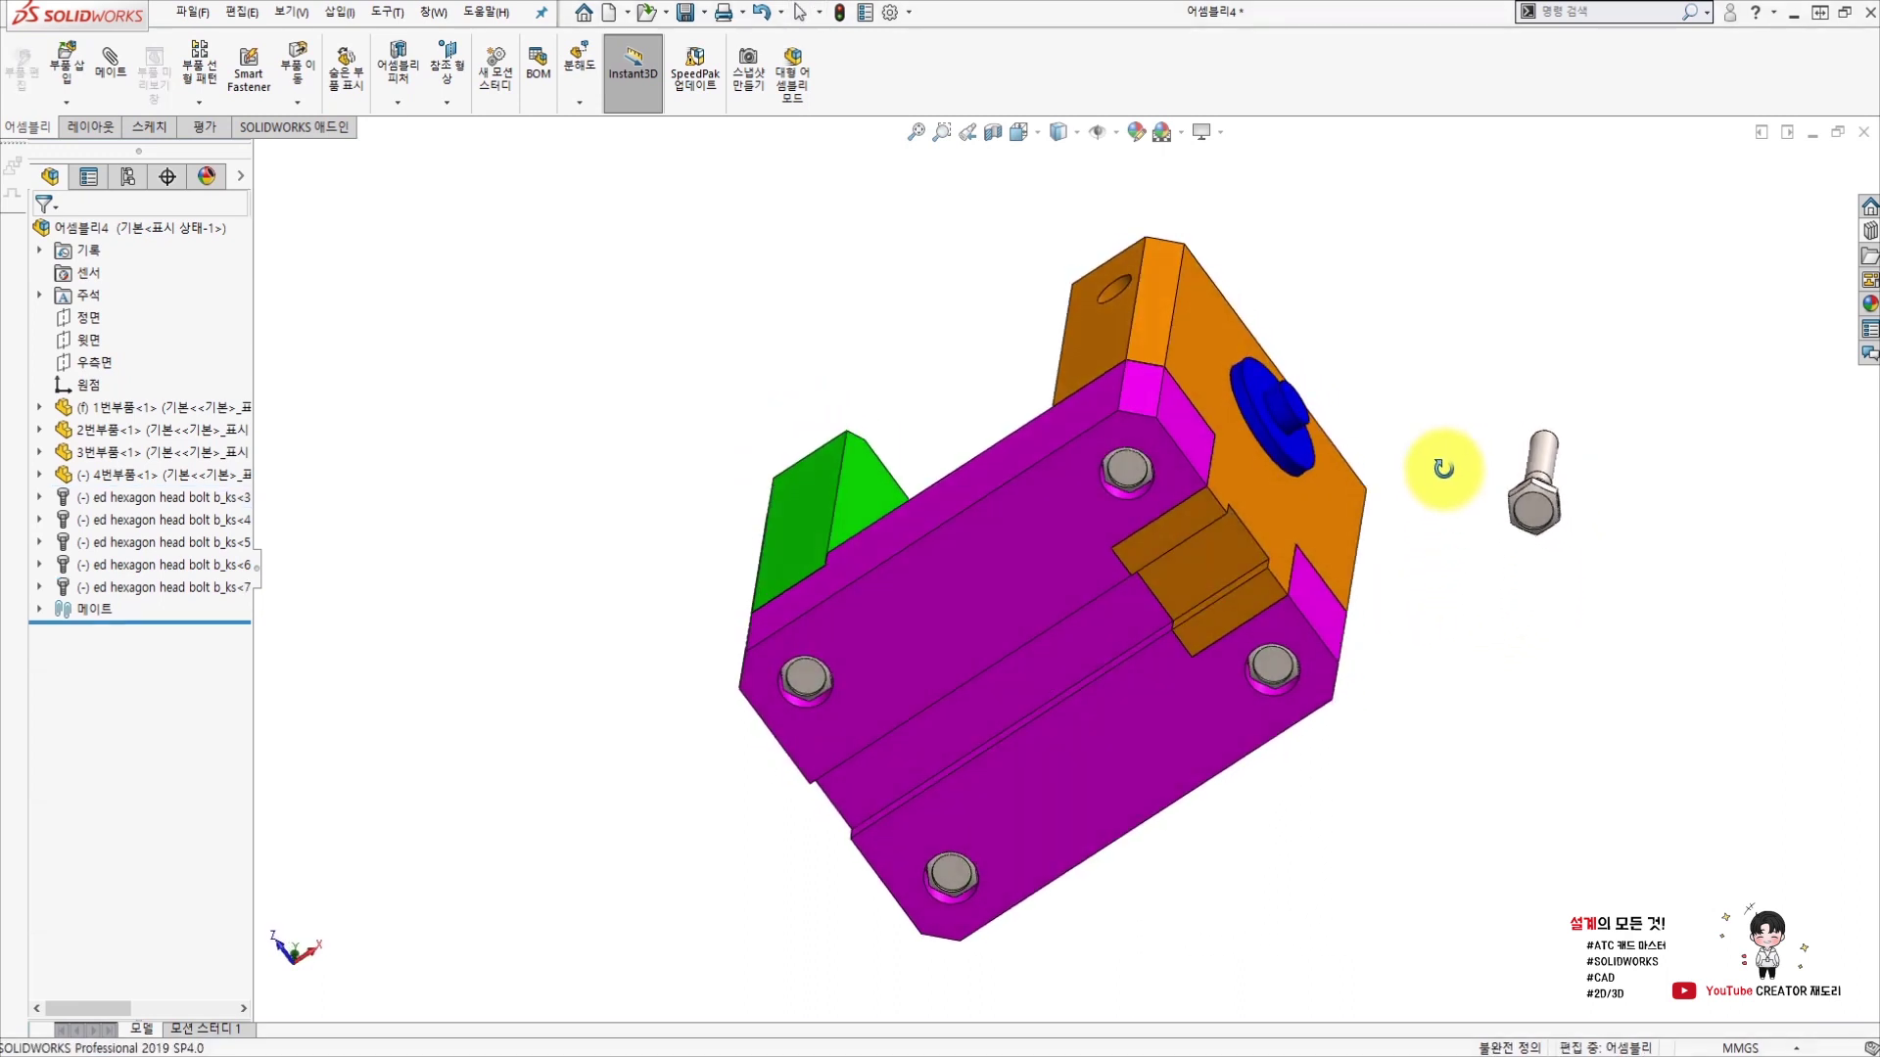
{"action": "middle_click_drag", "start_coordinate": [1441, 495], "coordinate": [1439, 924]}
{"action": "left_click", "coordinate": [1541, 542]}
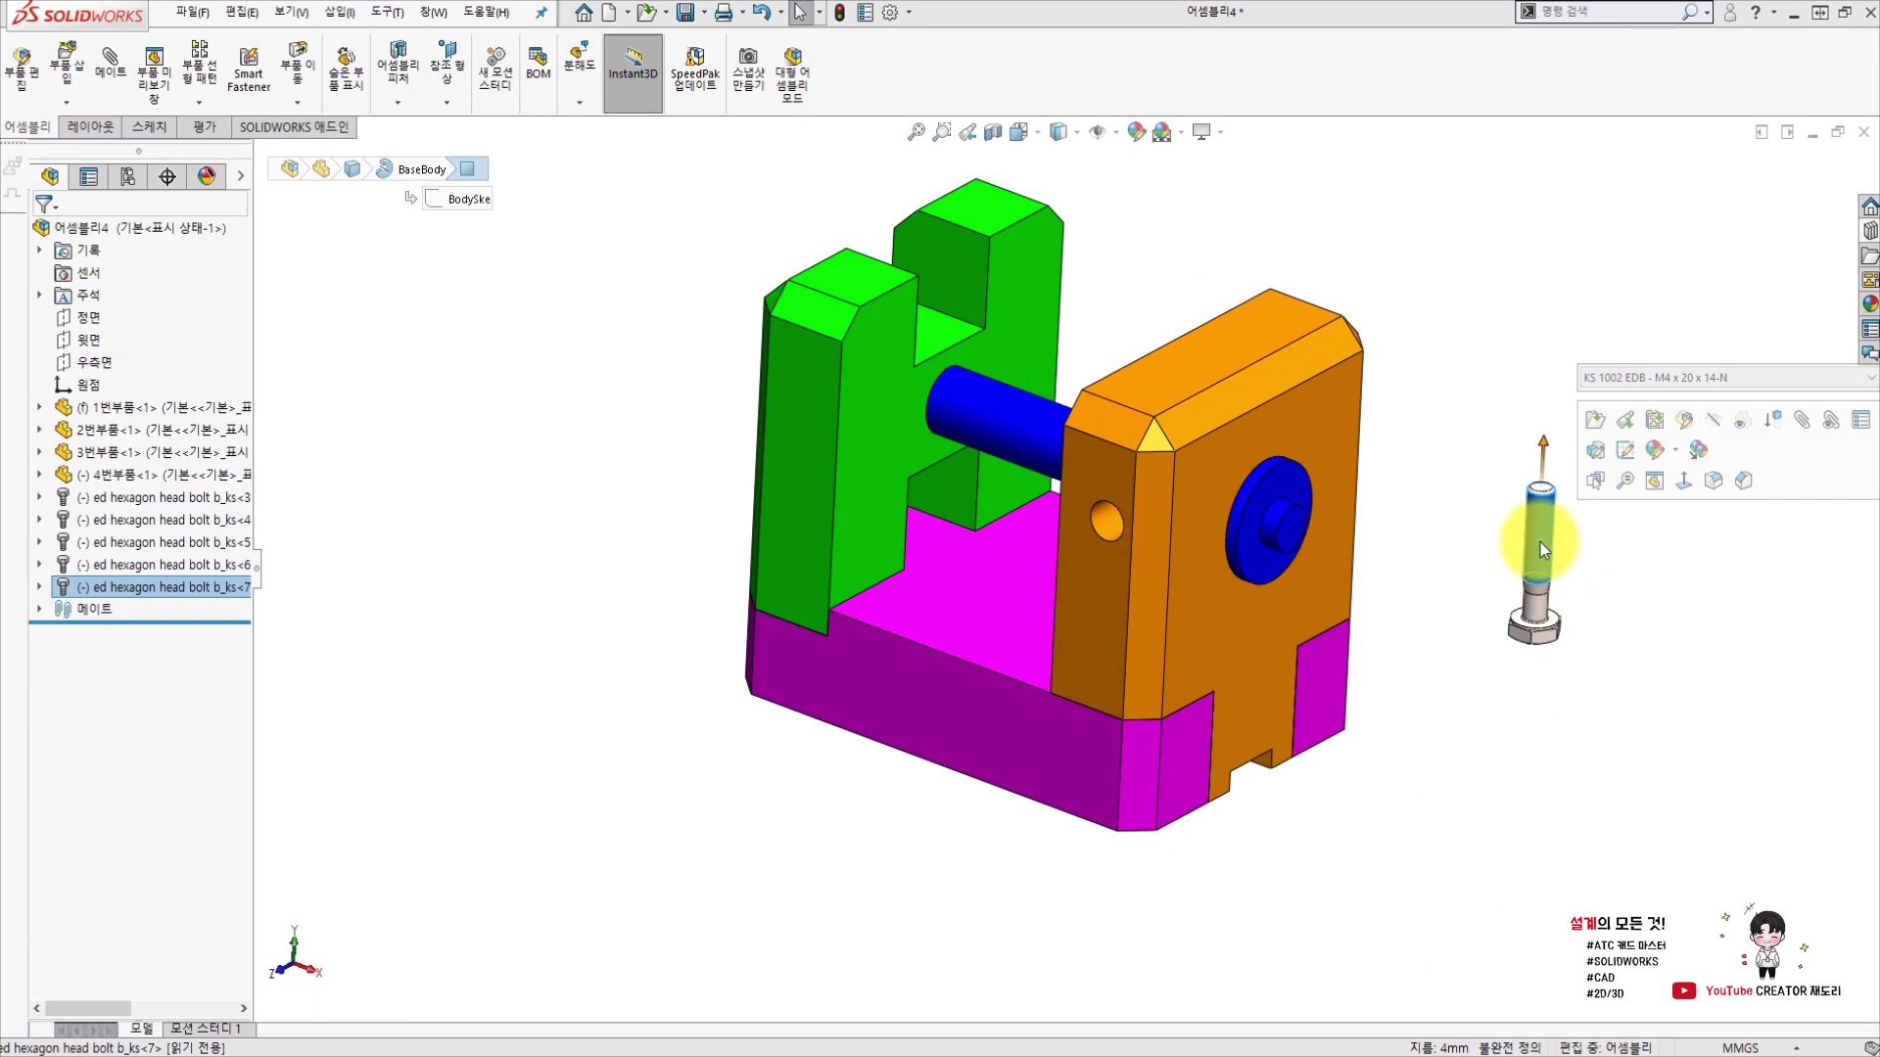
{"action": "left_click_drag", "start_coordinate": [1541, 542], "coordinate": [1478, 525]}
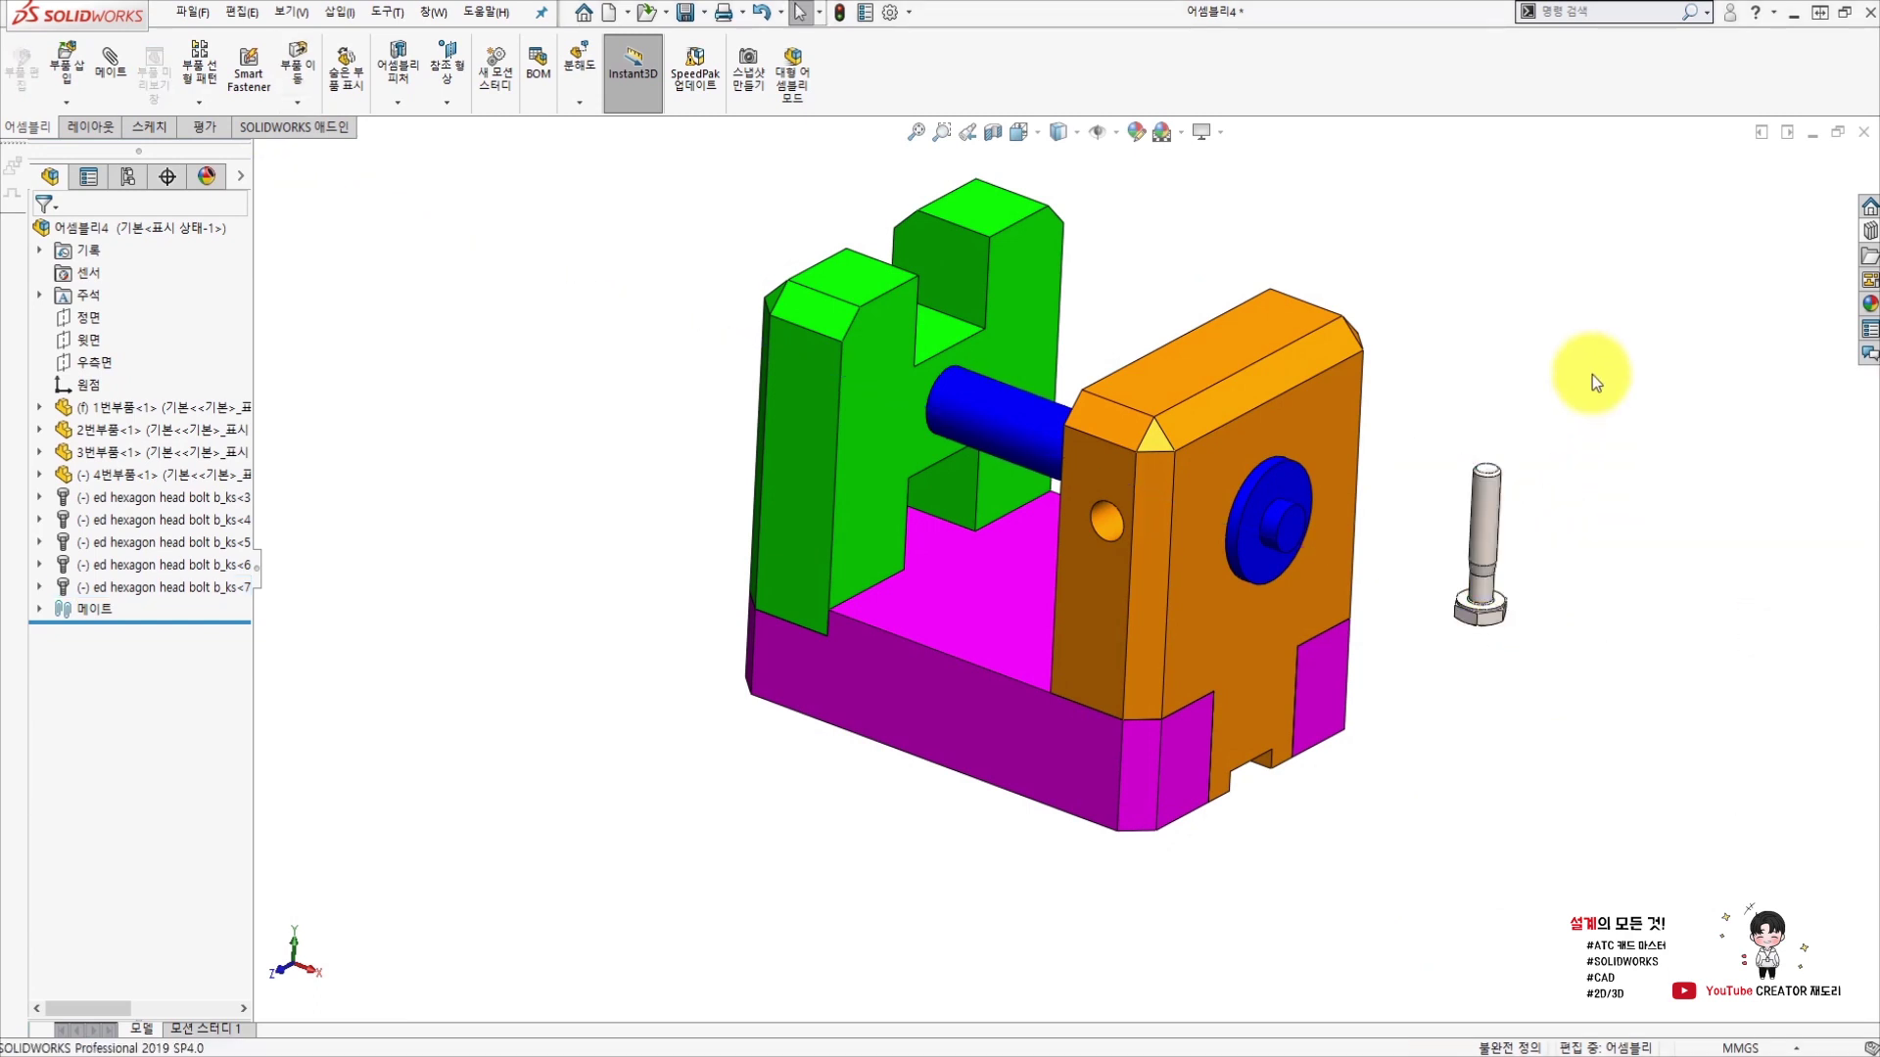
{"action": "left_click", "coordinate": [1477, 507]}
{"action": "left_click", "coordinate": [1592, 339]}
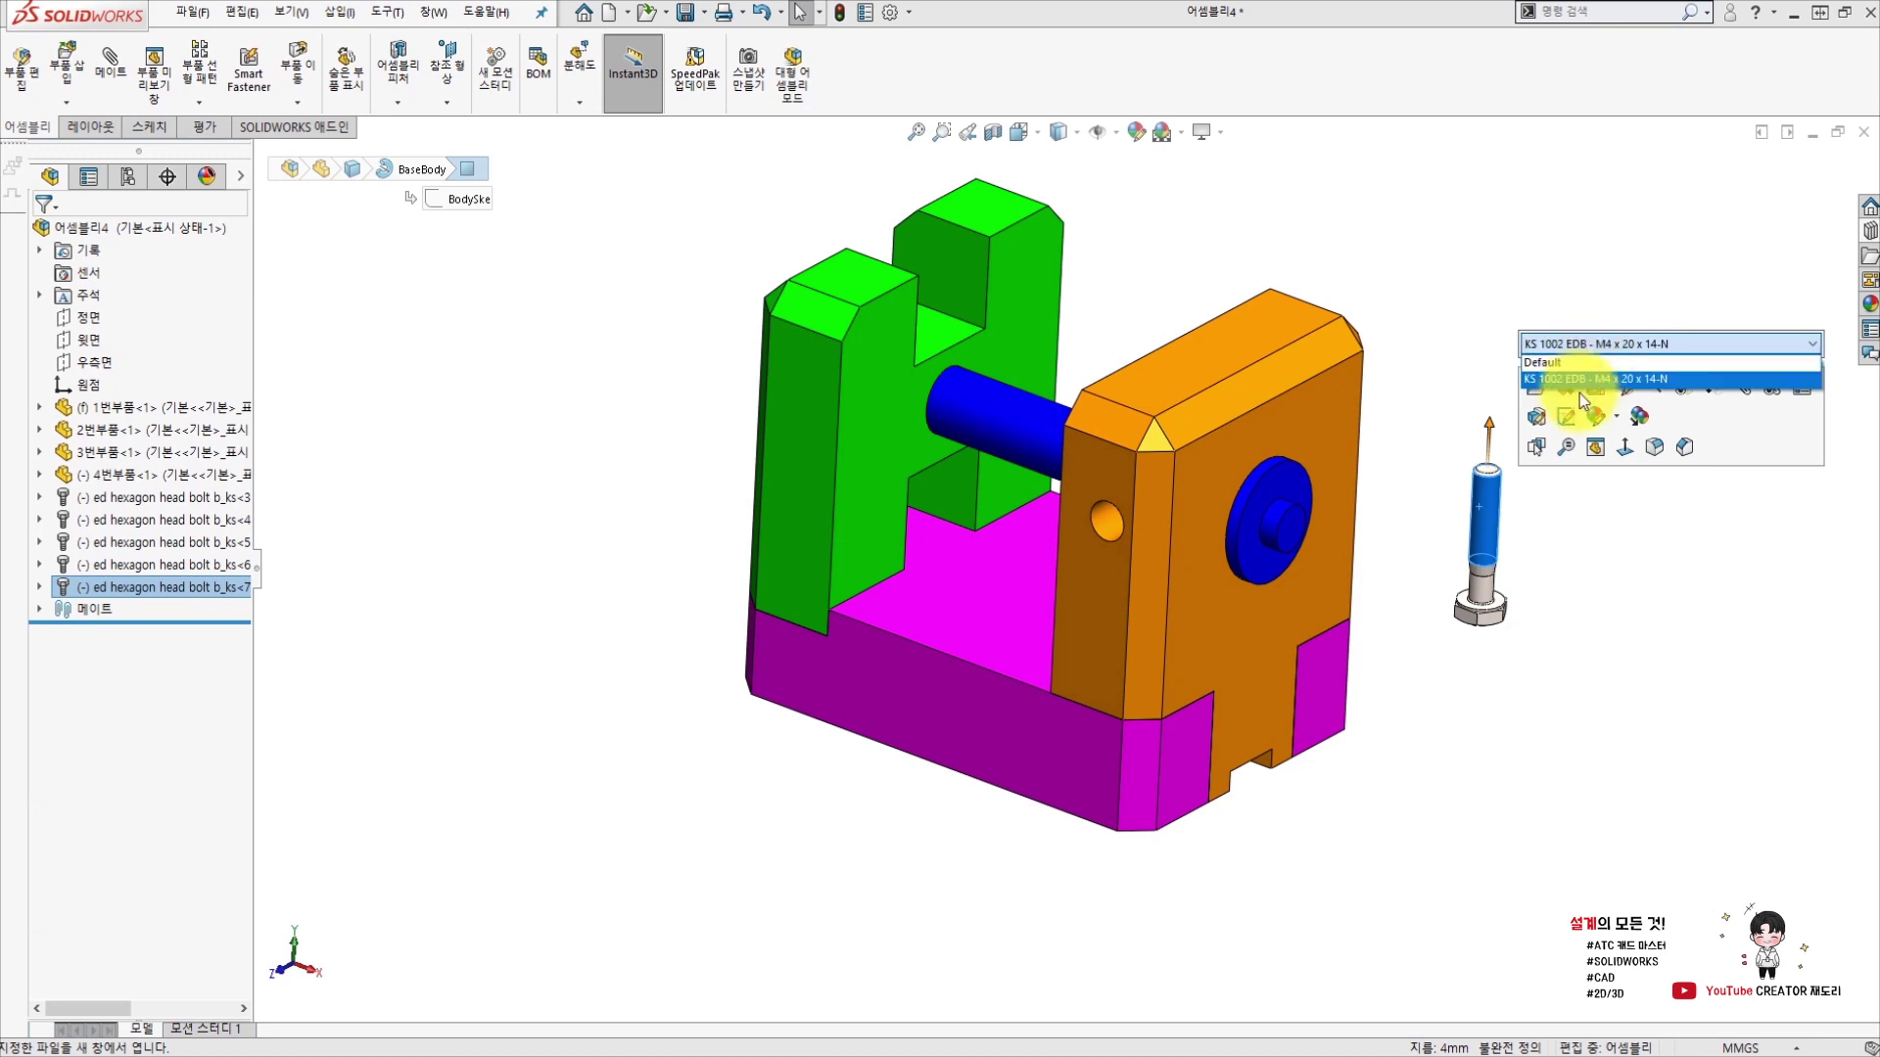
{"action": "left_click", "coordinate": [1566, 367]}
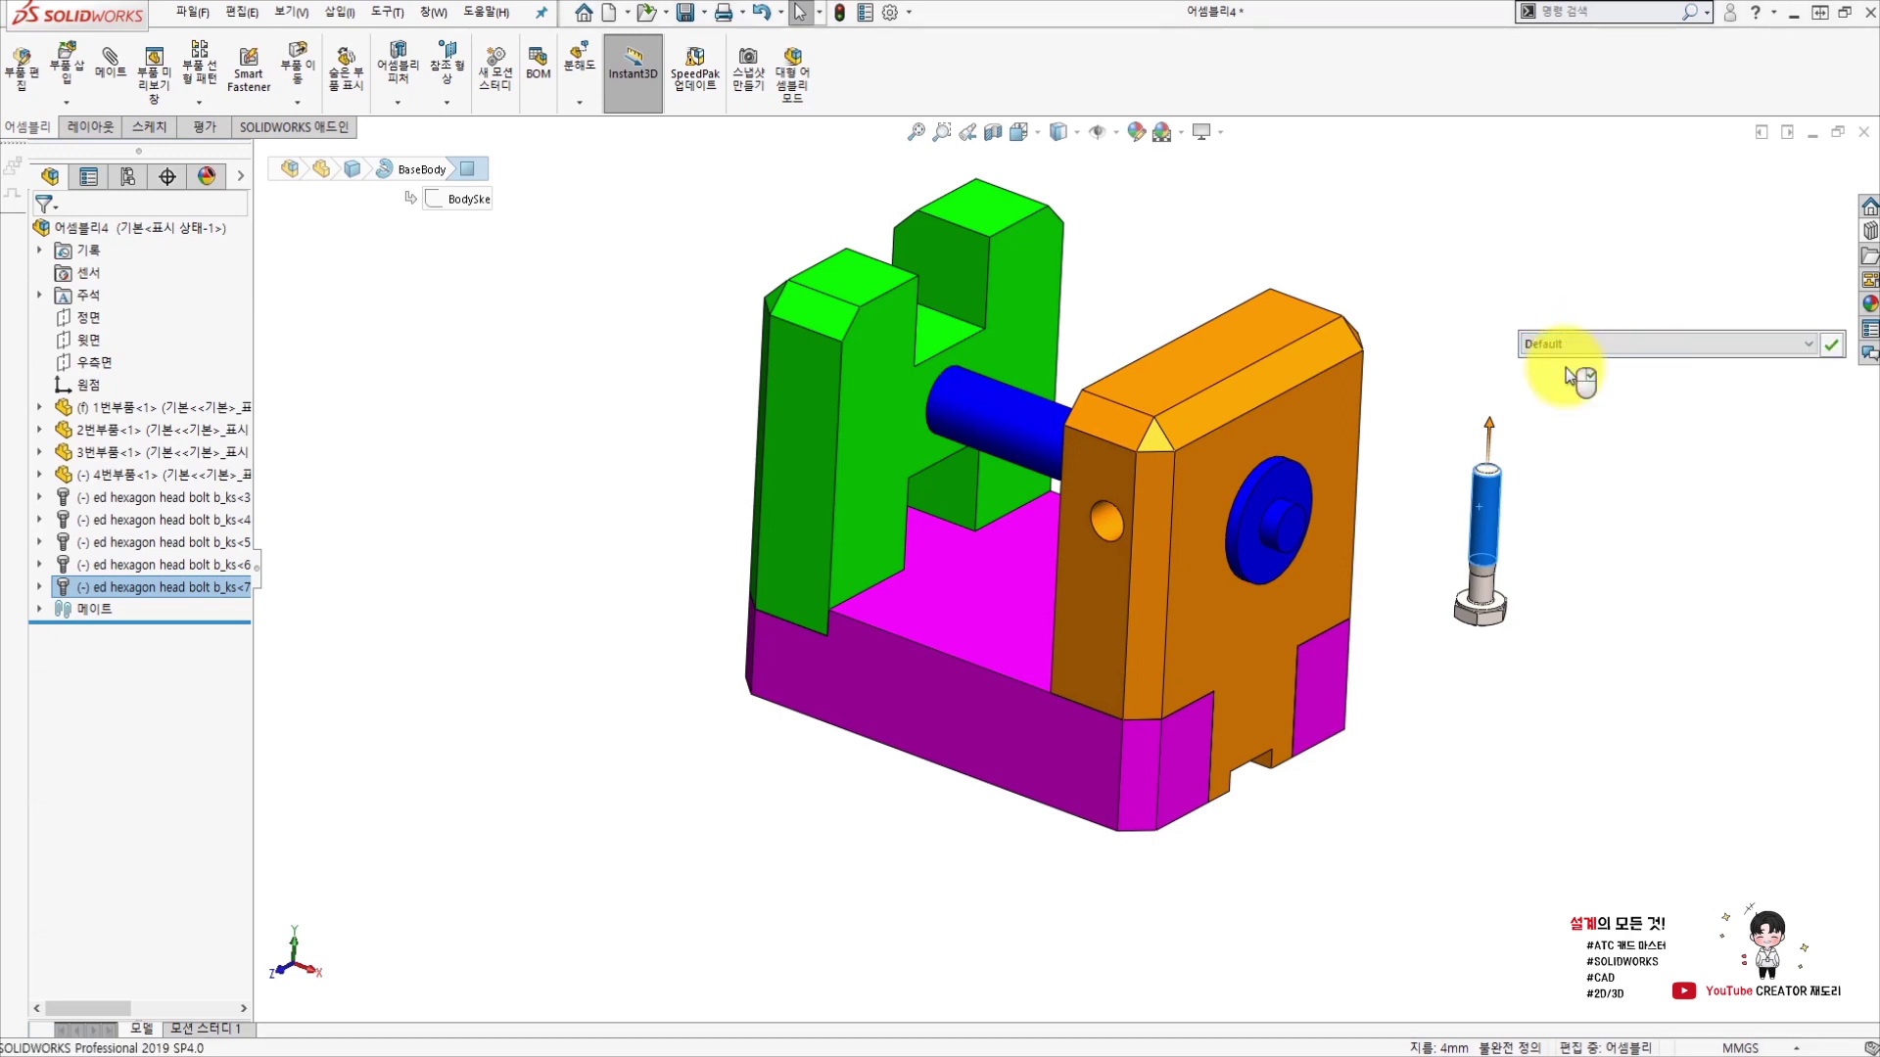
{"action": "left_click", "coordinate": [1831, 345]}
{"action": "left_click", "coordinate": [1784, 357]}
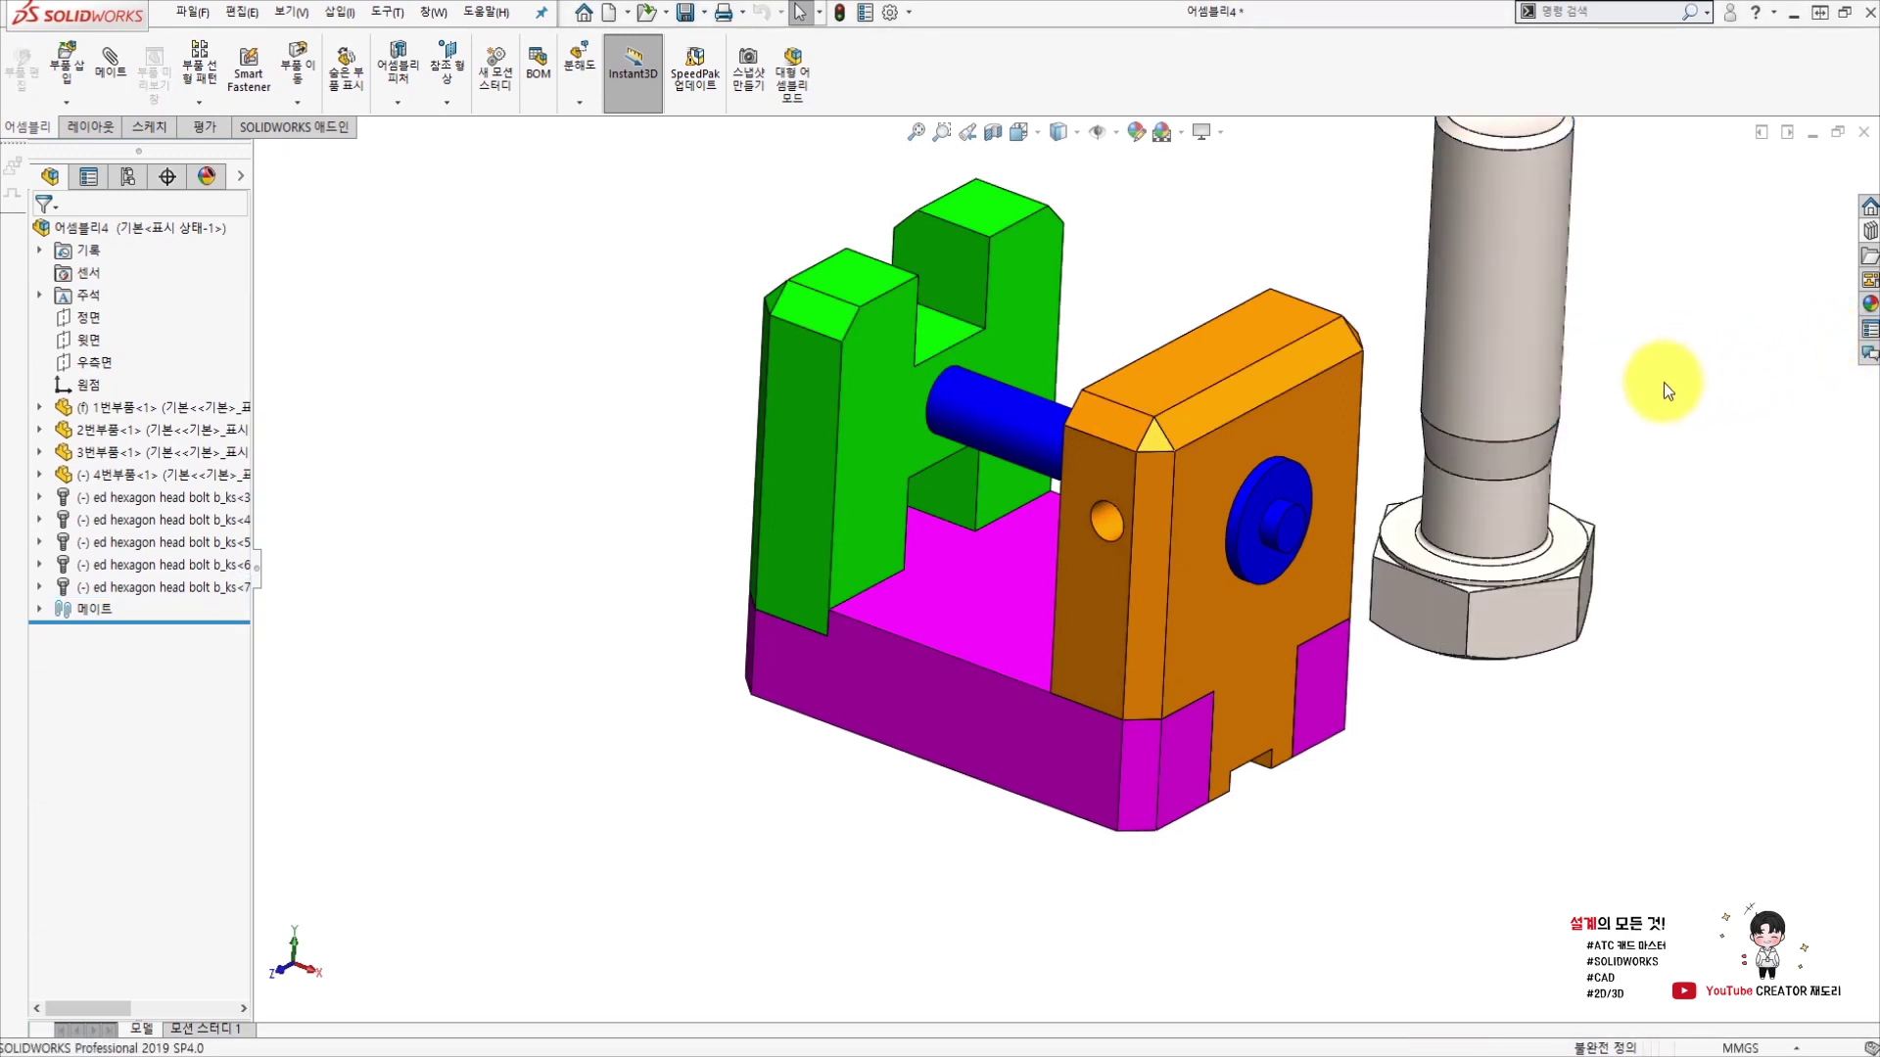
{"action": "key", "text": "f"}
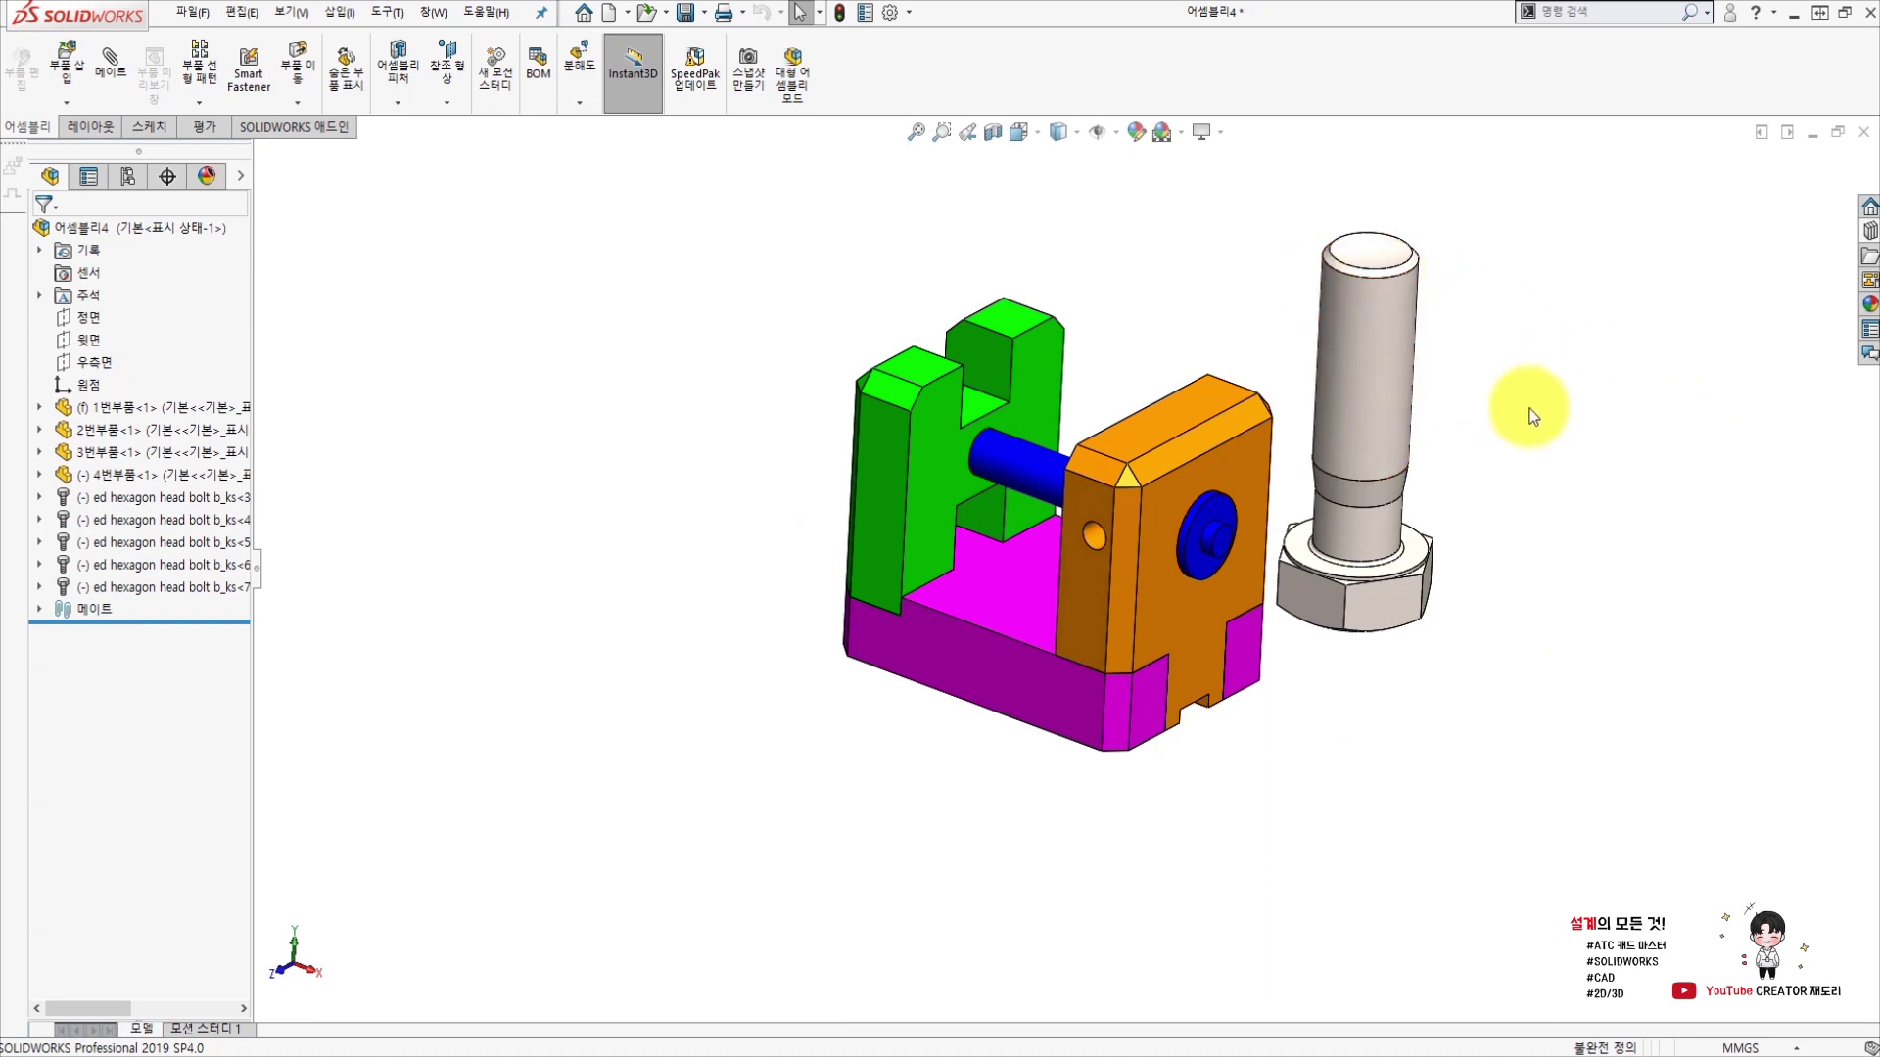
{"action": "left_click", "coordinate": [1367, 374]}
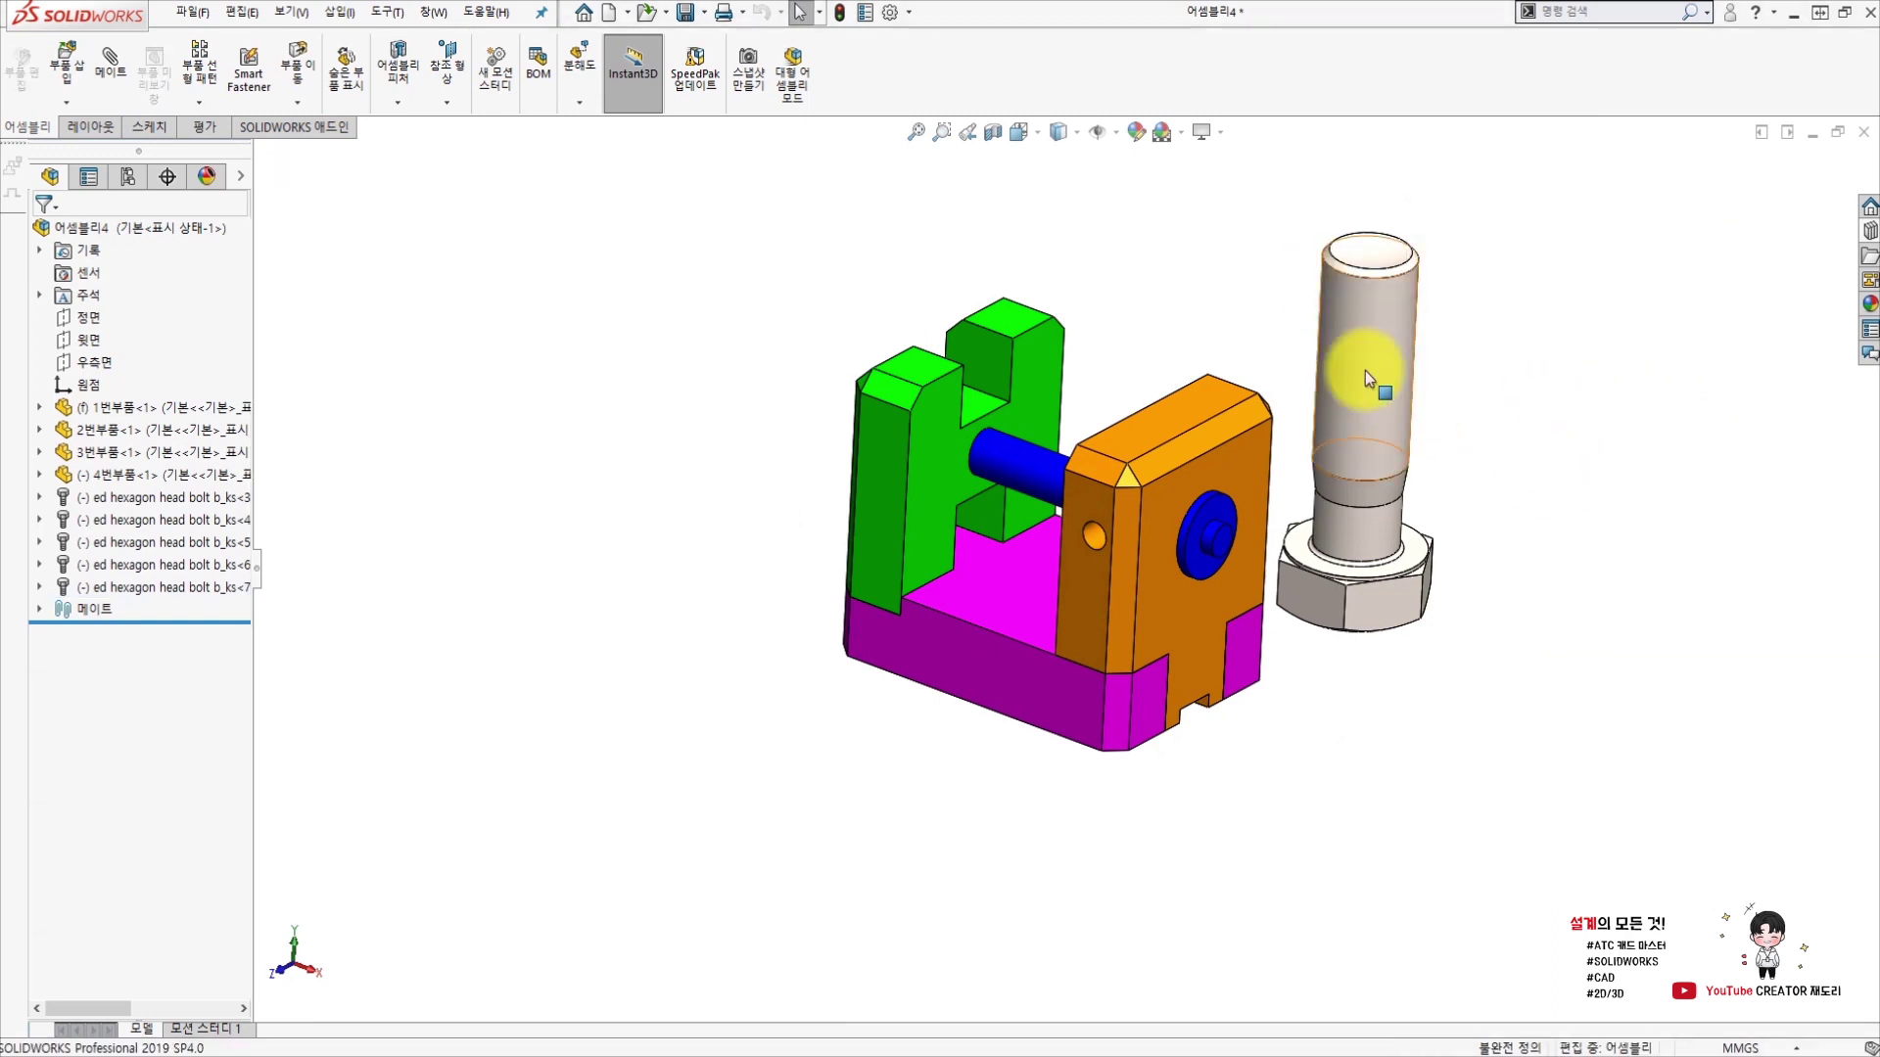
{"action": "key", "text": "Delete"}
{"action": "key", "text": "Return"}
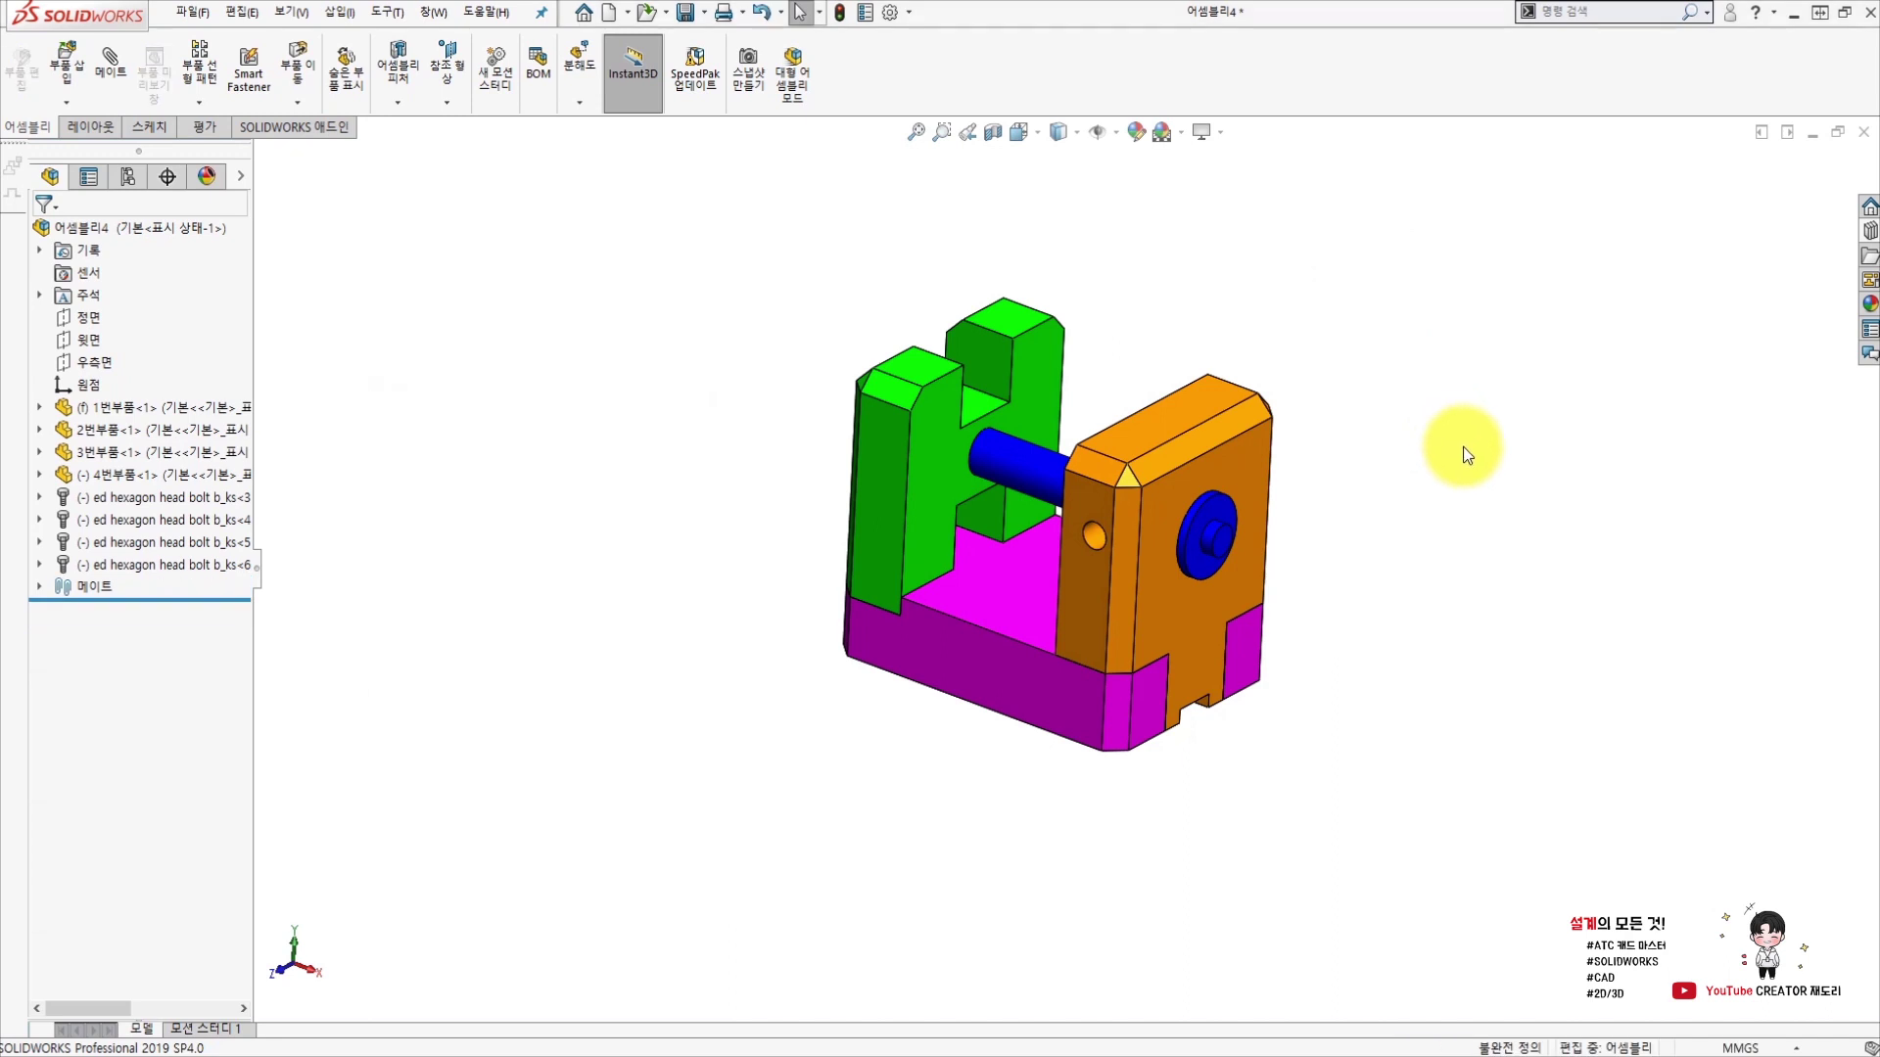
{"action": "key", "text": "ctrl+7"}
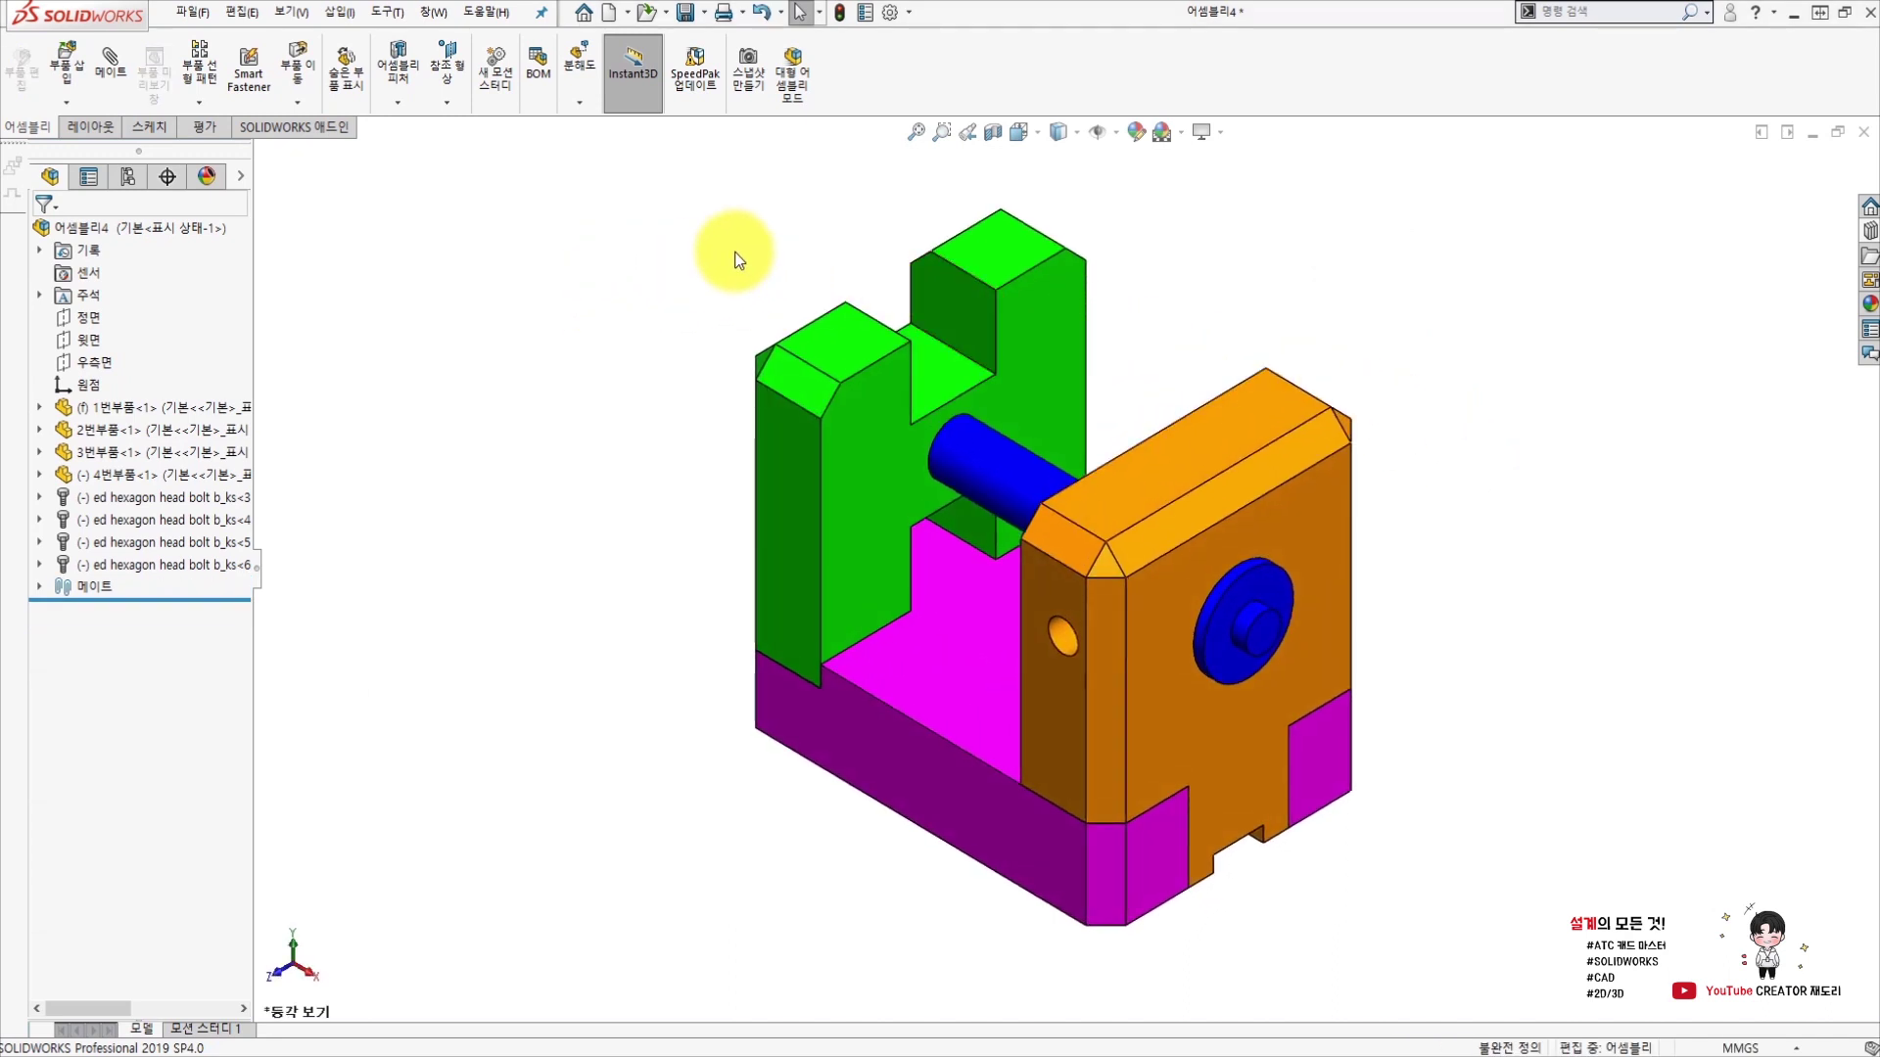
{"action": "left_click", "coordinate": [972, 597]}
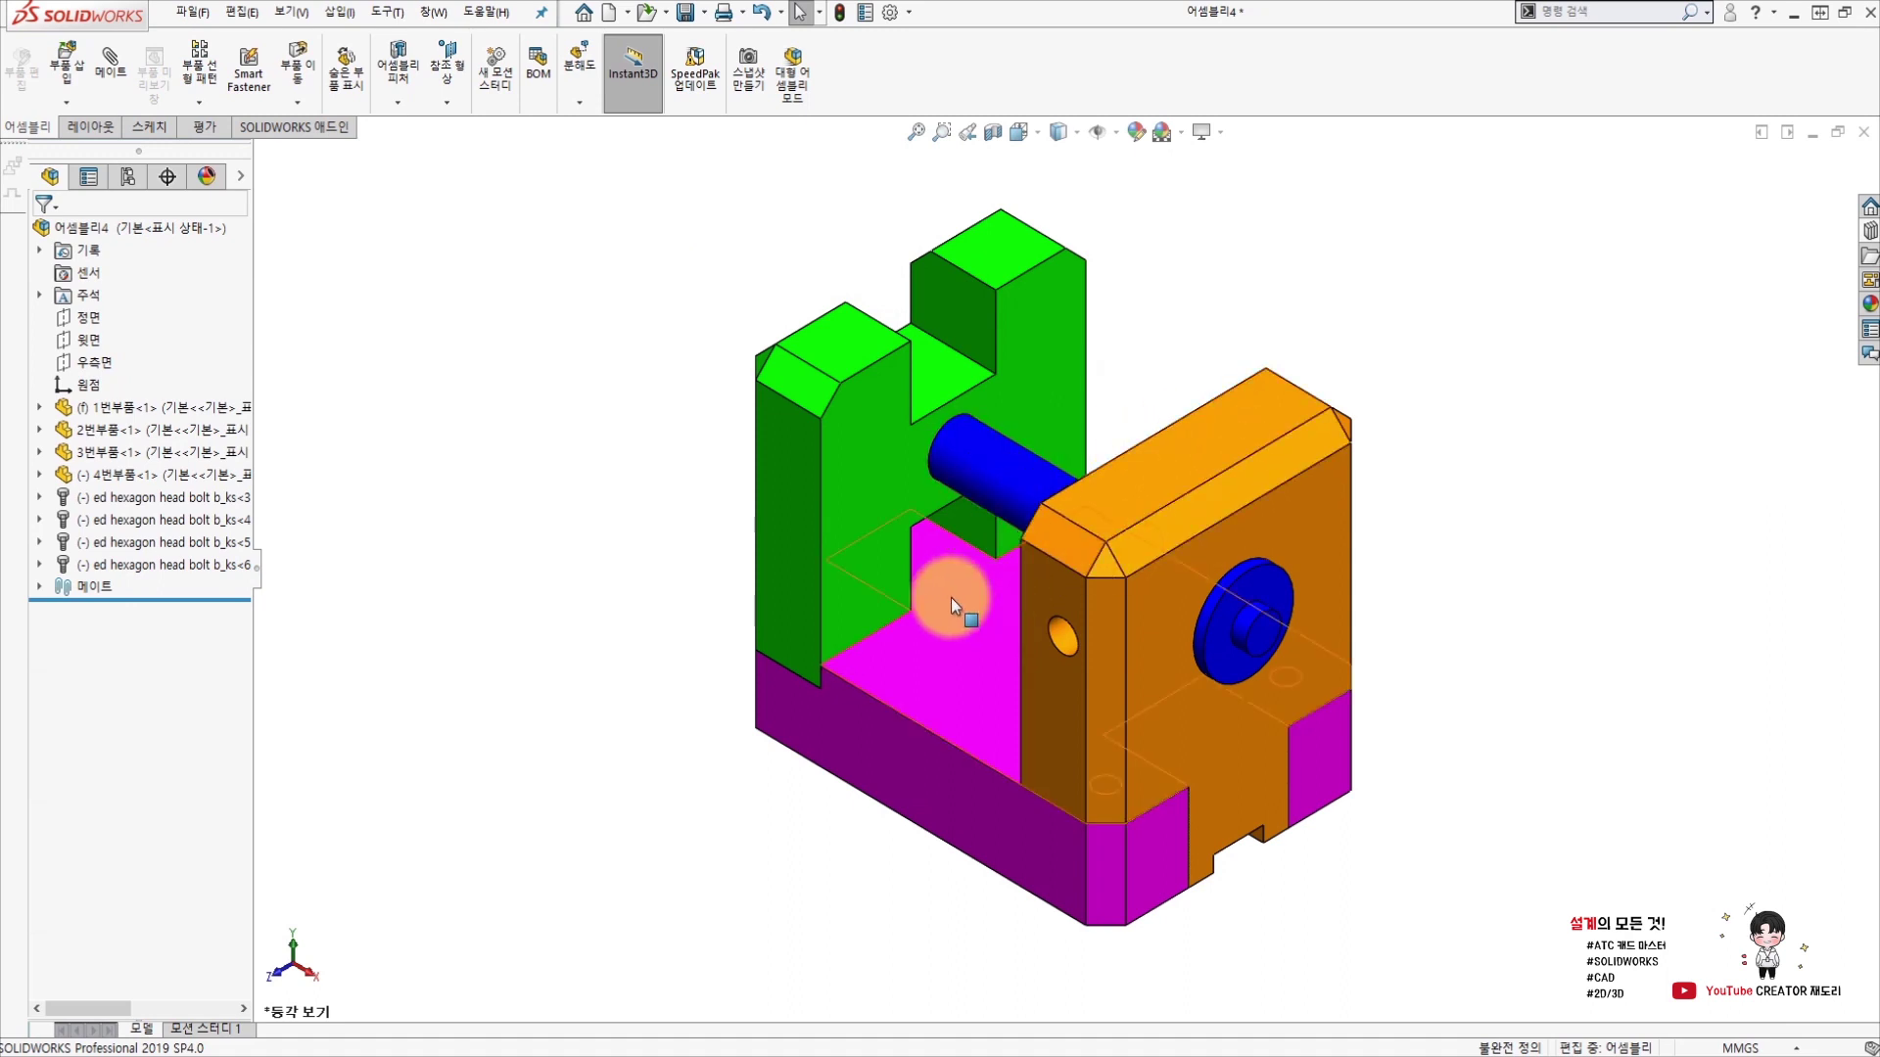
Run Mass Properties on the assembly and move the results window aside.
{"action": "left_click", "coordinate": [207, 130]}
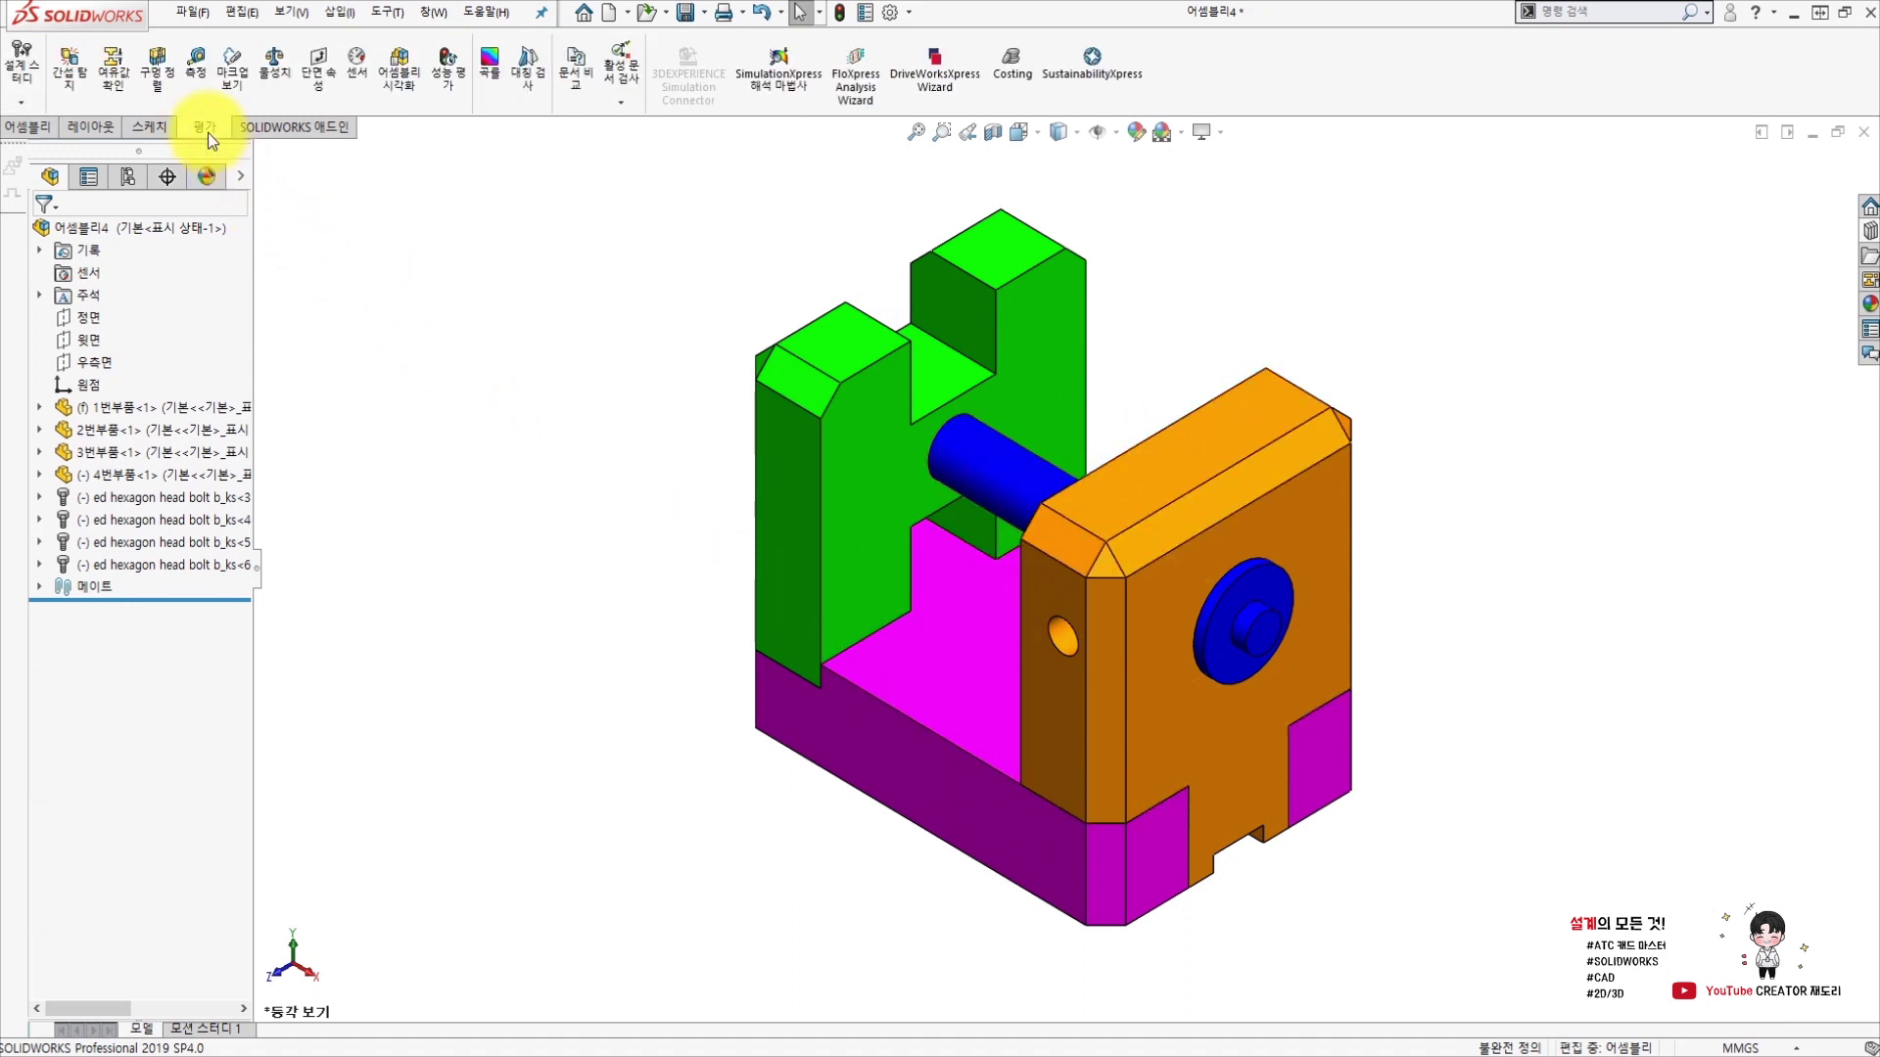
{"action": "left_click", "coordinate": [275, 86]}
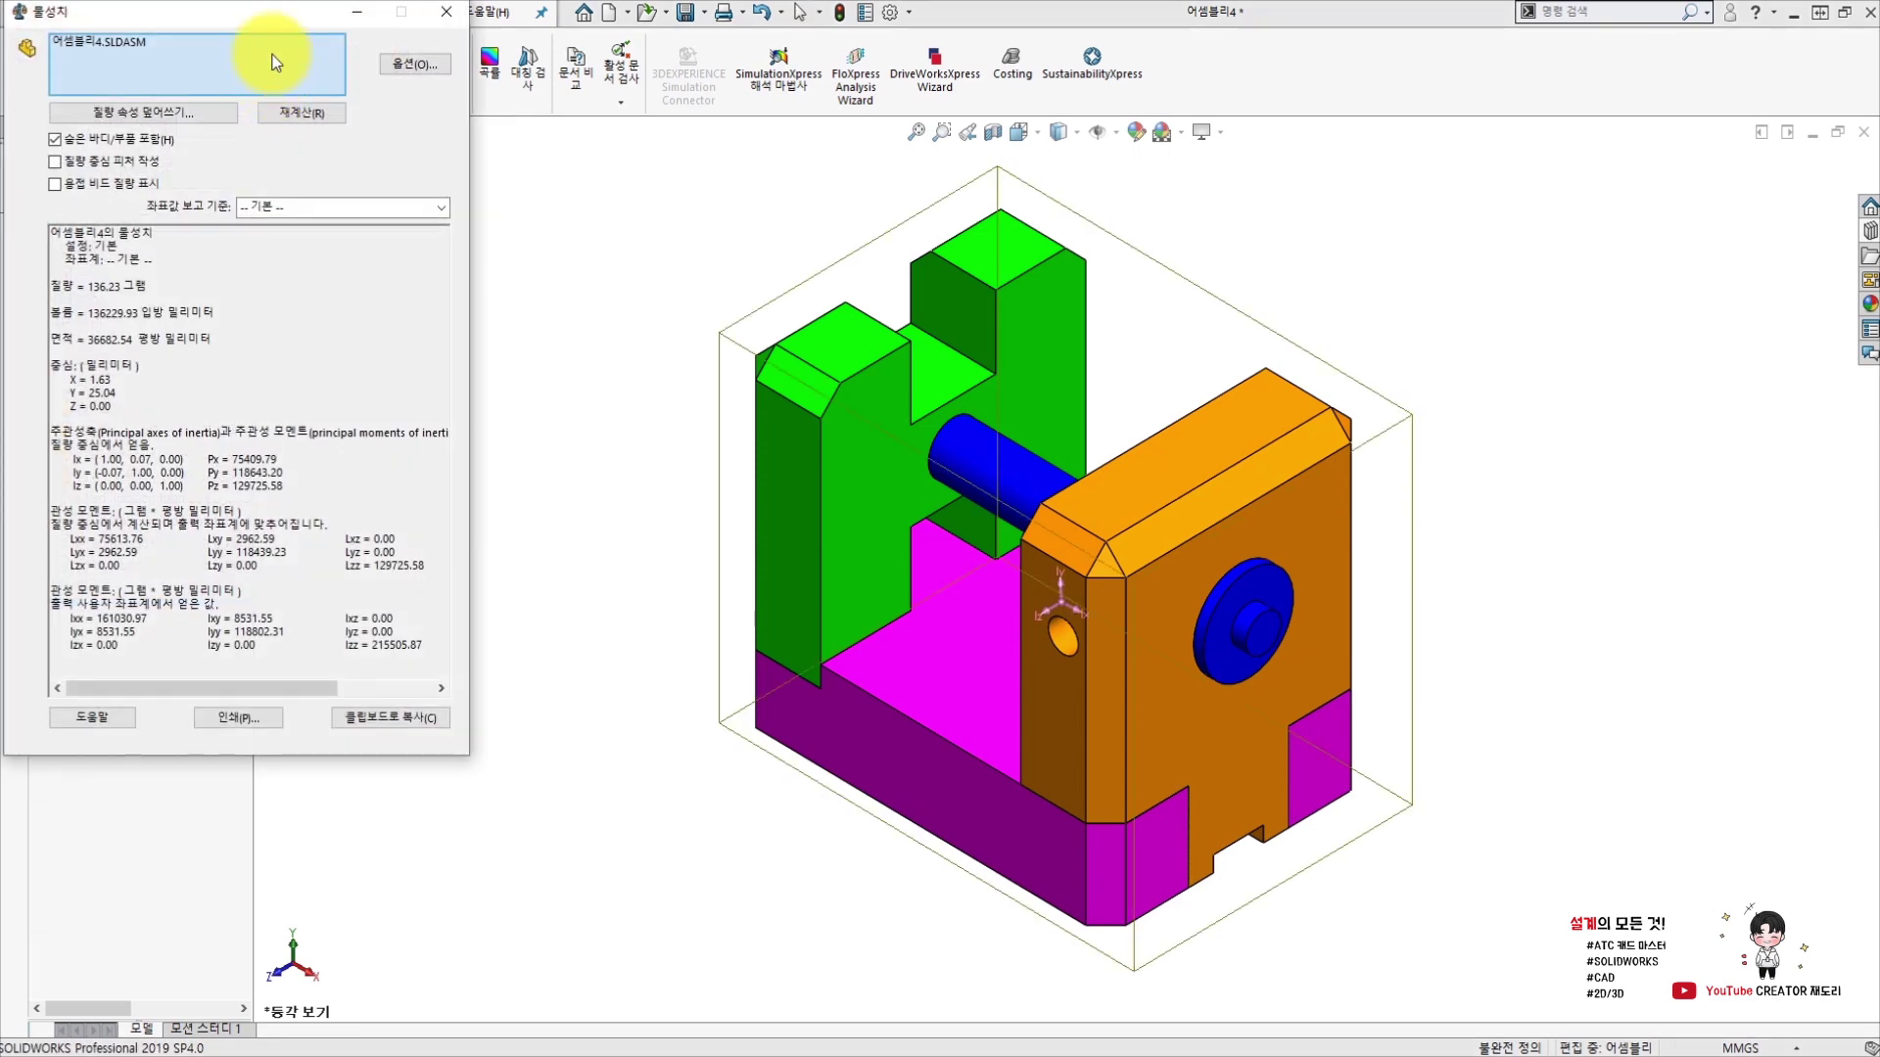
{"action": "left_click_drag", "start_coordinate": [277, 19], "coordinate": [480, 132]}
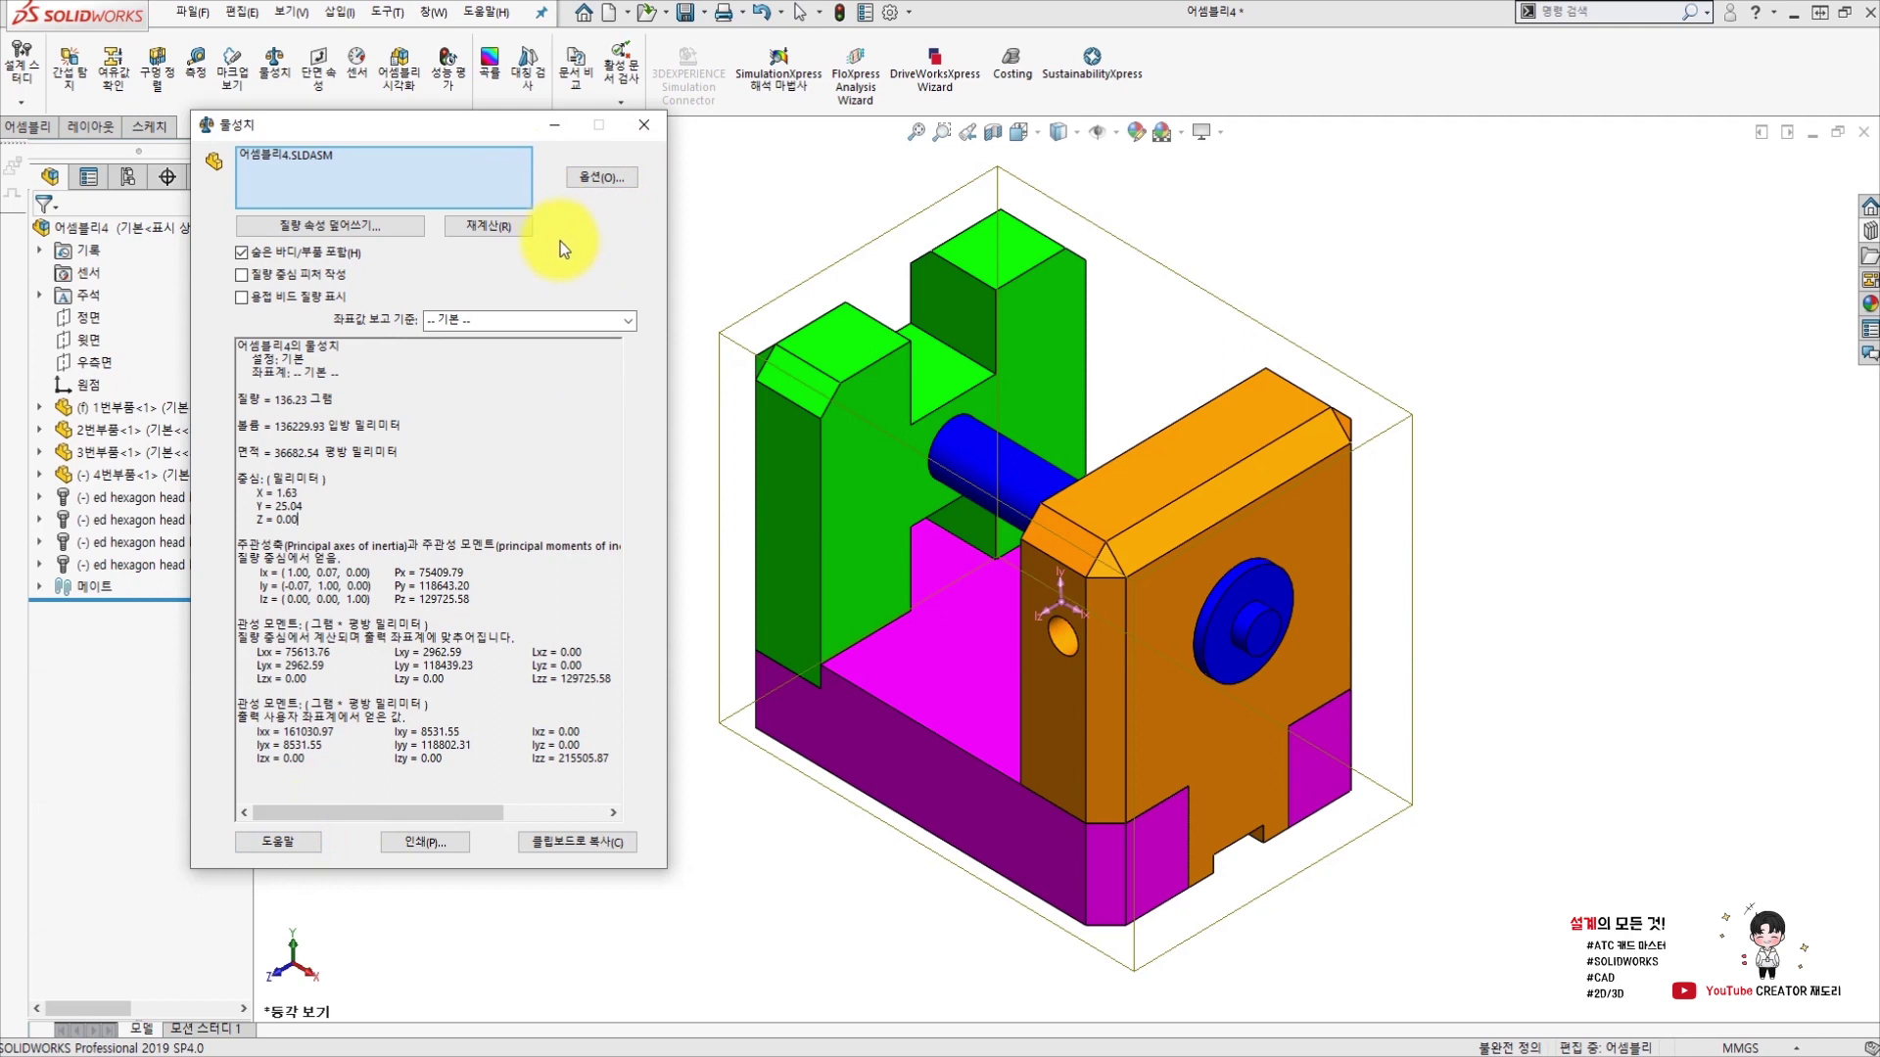
Switch the results to custom units, showing 136.23 grams, then close the dialog.
{"action": "left_click", "coordinate": [597, 180]}
{"action": "left_click", "coordinate": [374, 331]}
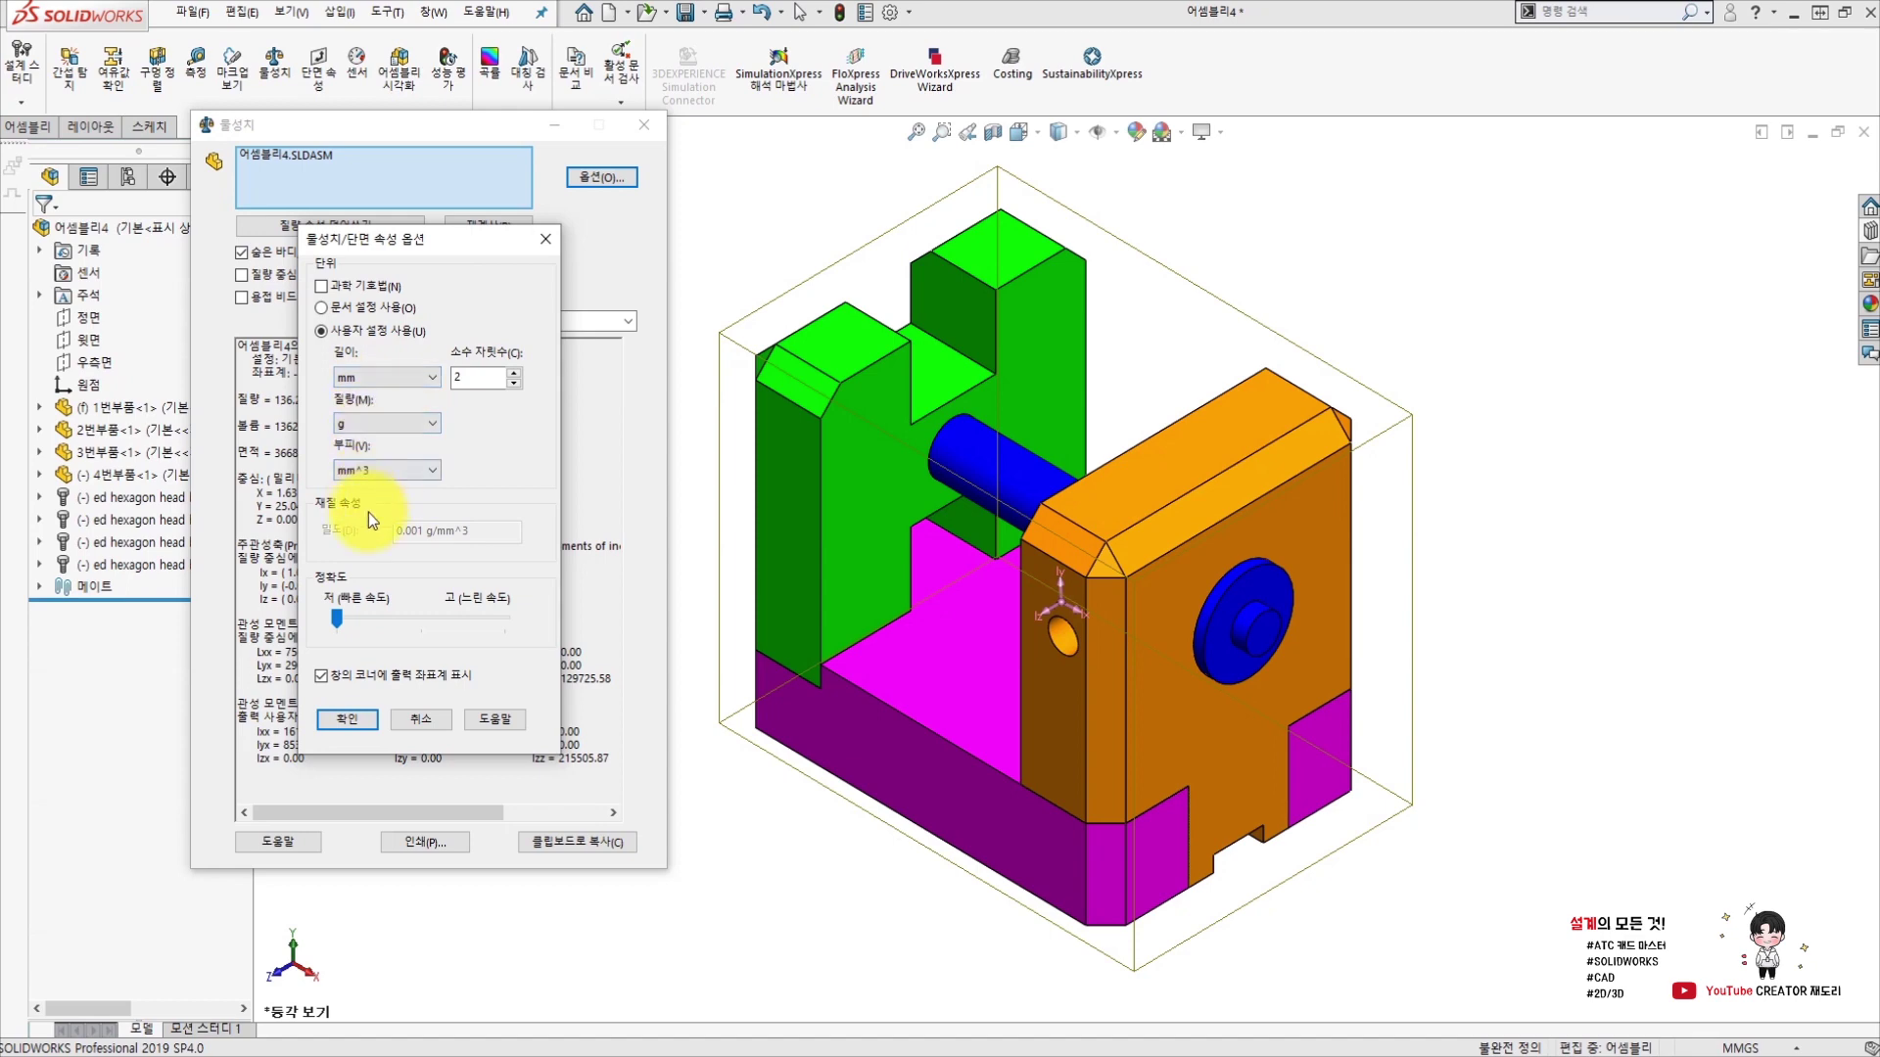
{"action": "left_click", "coordinate": [338, 719]}
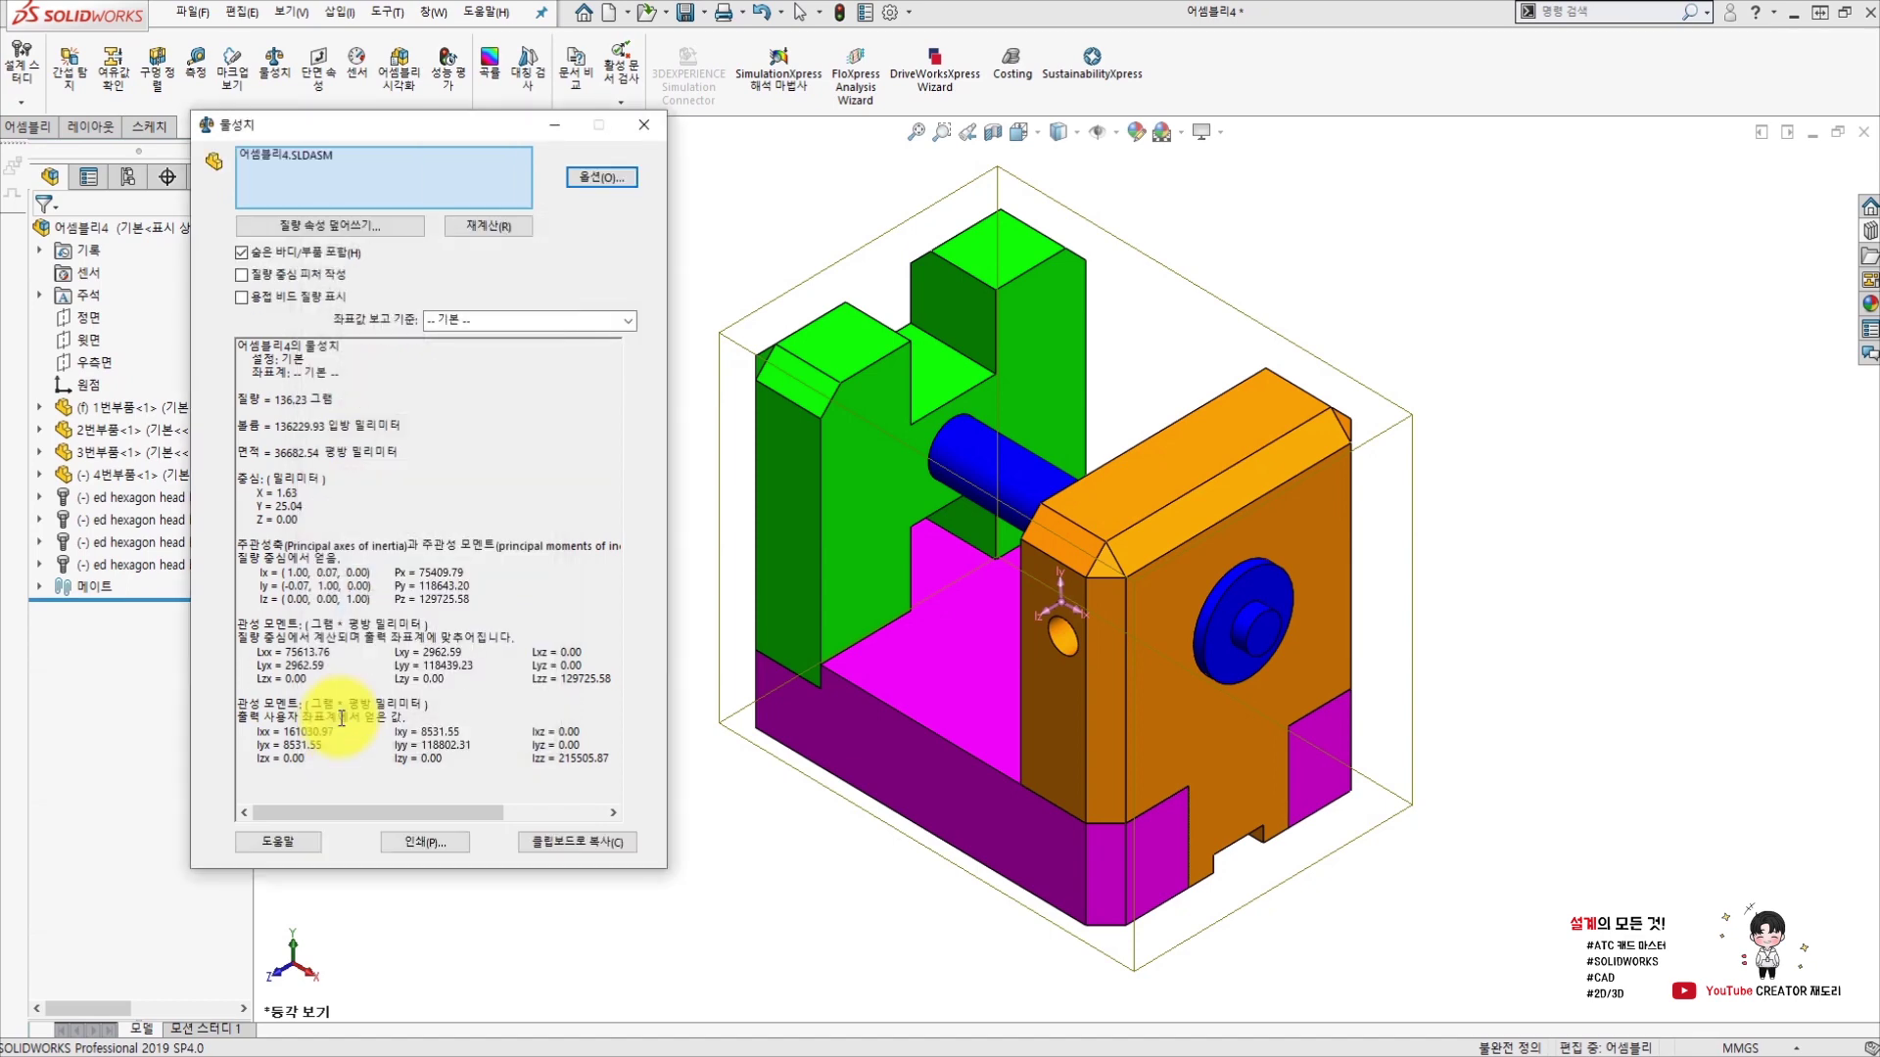
{"action": "left_click", "coordinate": [645, 126]}
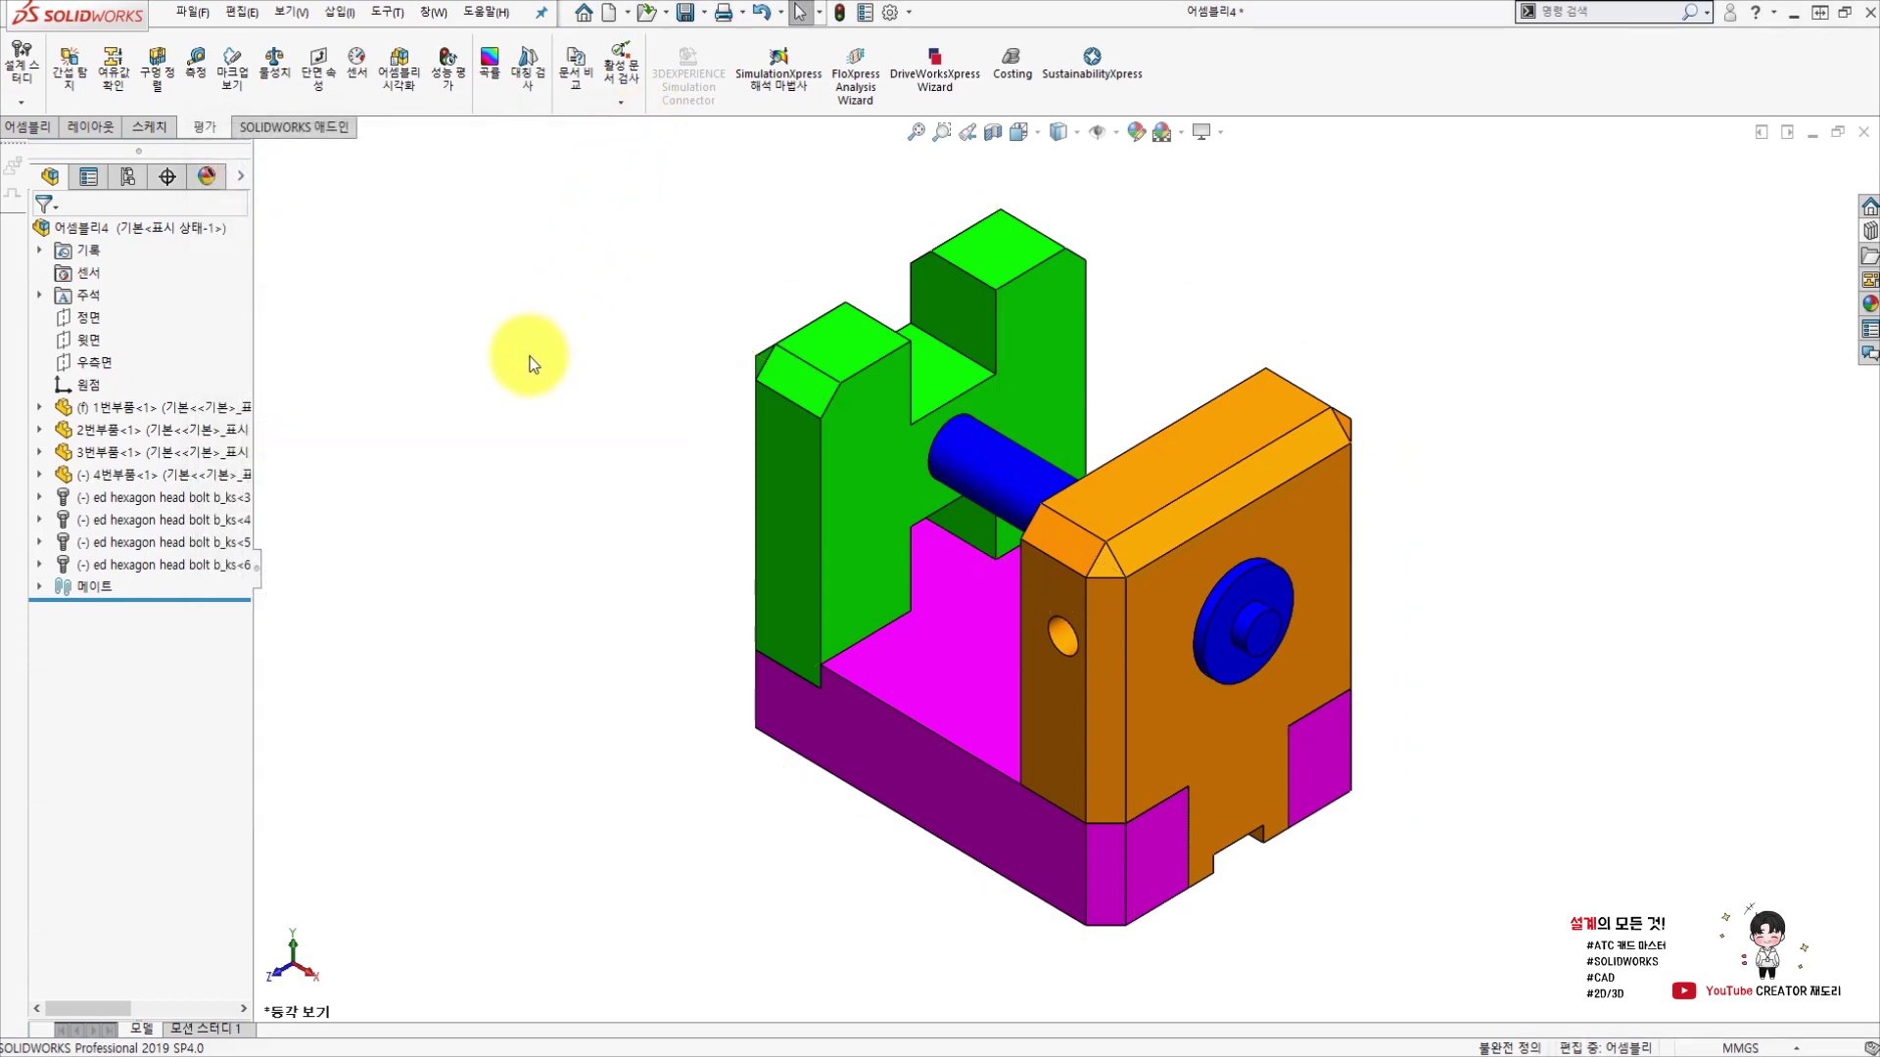